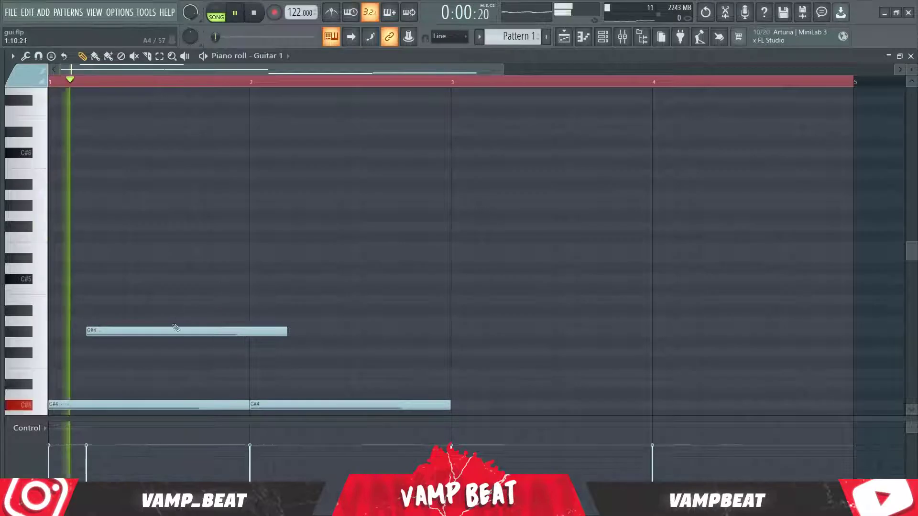
Move bar 1's long G#4 note to start at 1:03 and add an equally long E5 note starting at 1:05.
key(space)
click(152, 323)
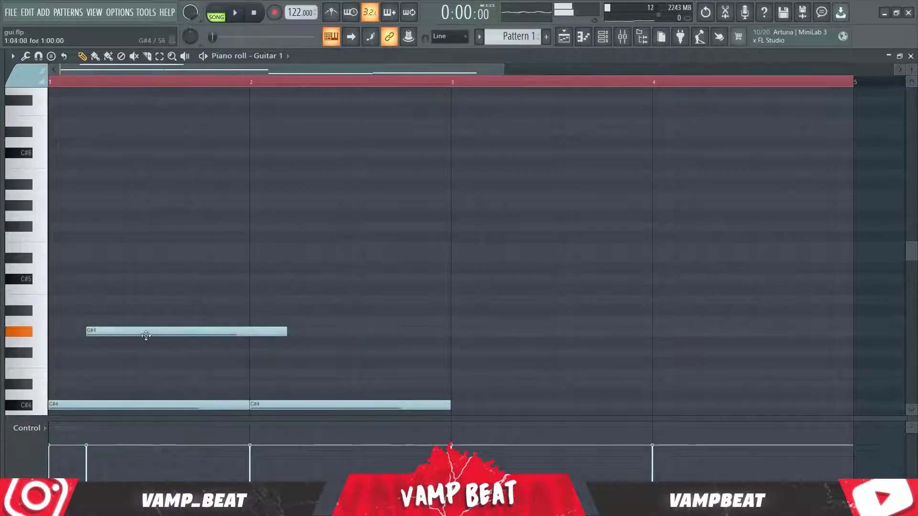
key(space)
scroll(105, 292, up, 2)
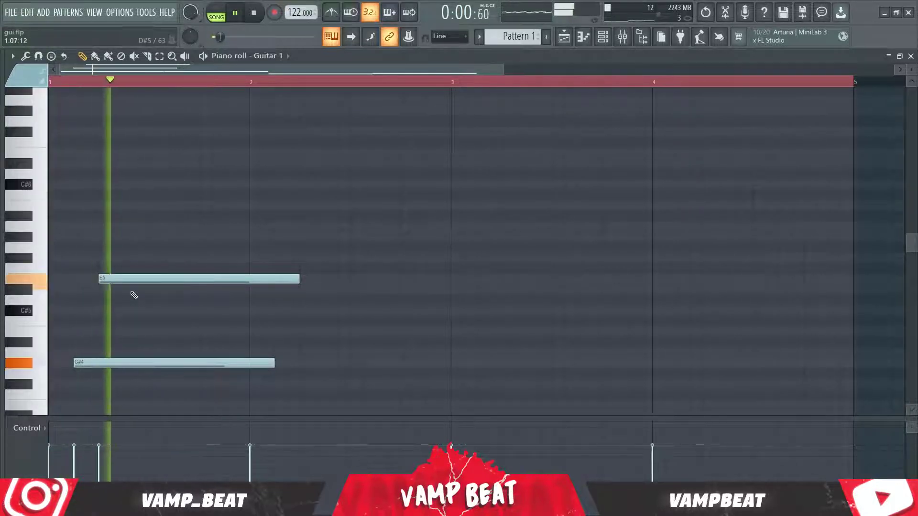
Shorten the G#4 and E5 notes to four steps each and repeat the pair until three back-to-back pairs fill bar 1.
drag(341, 233, 258, 387)
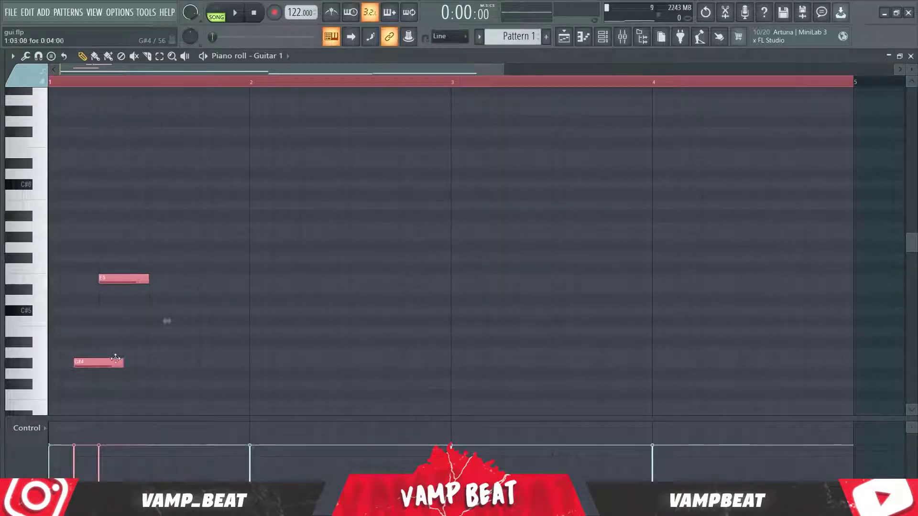
drag(184, 254, 100, 369)
drag(97, 365, 144, 365)
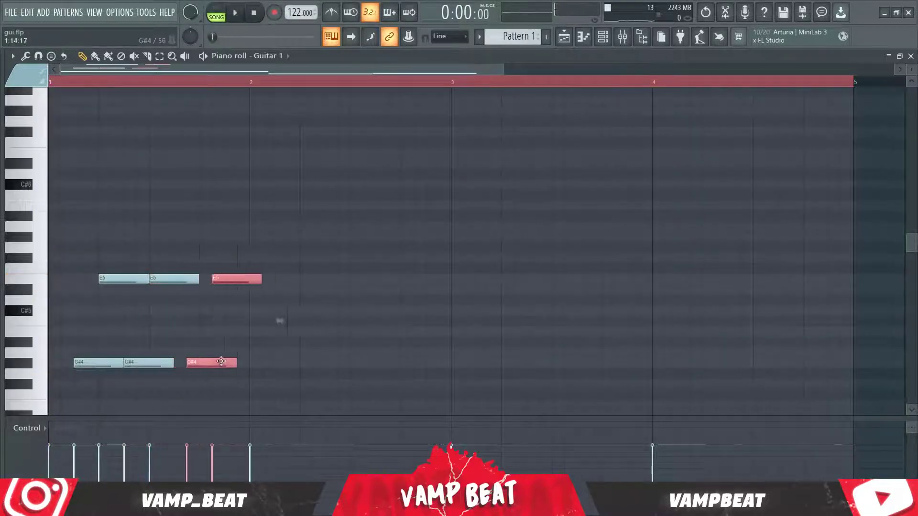
drag(274, 324, 241, 332)
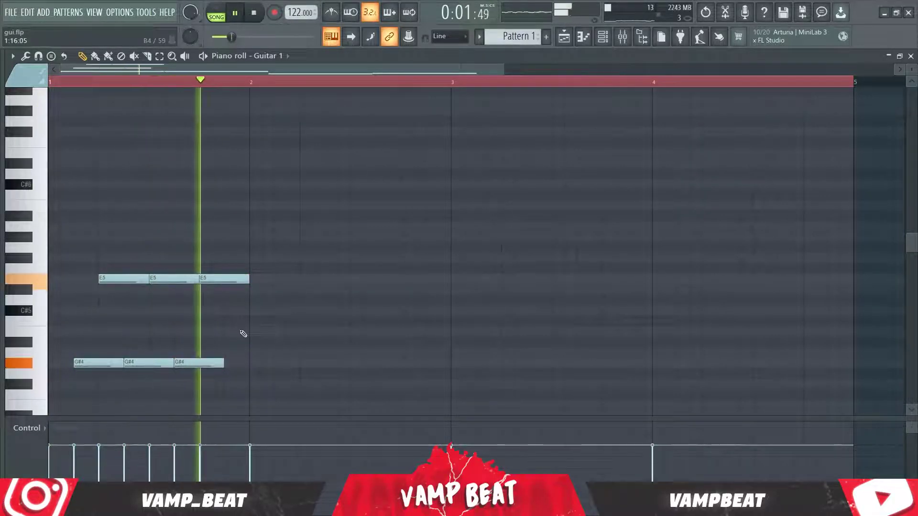
key(space)
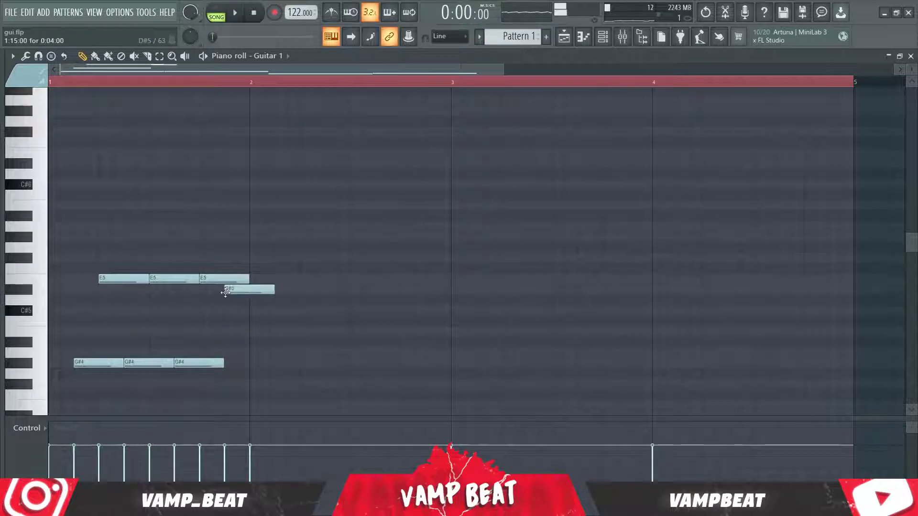
Add a two-step D#5 note at the end of bar 1 and copy the bar's upper melody into bar 2.
drag(273, 291, 252, 291)
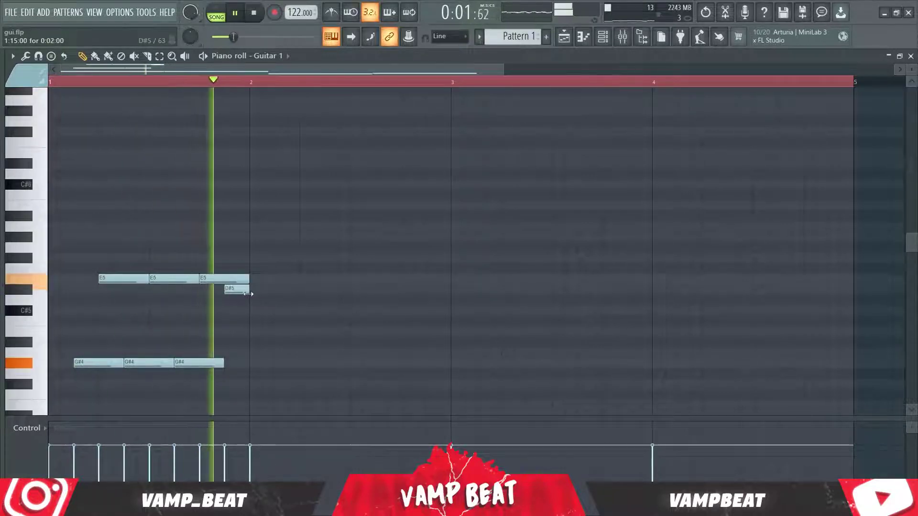
scroll(257, 91, down, 2)
drag(199, 243, 182, 361)
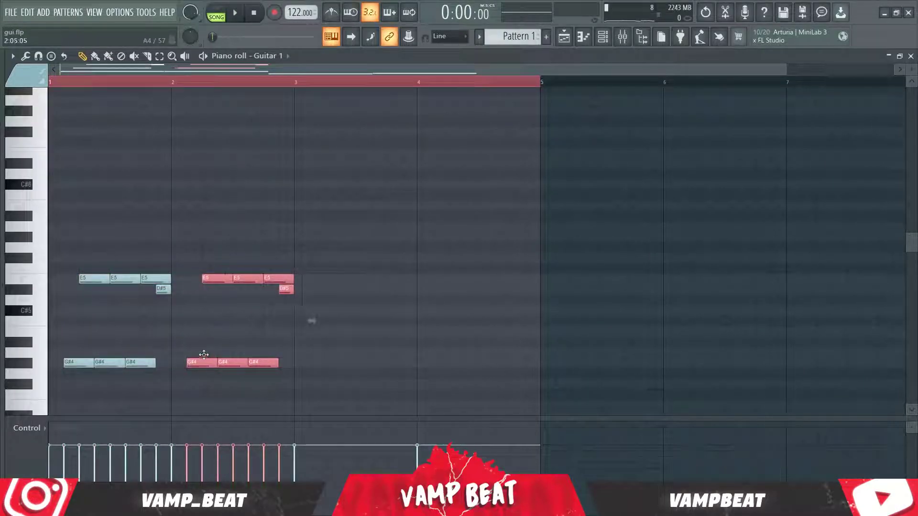
click(203, 355)
key(space)
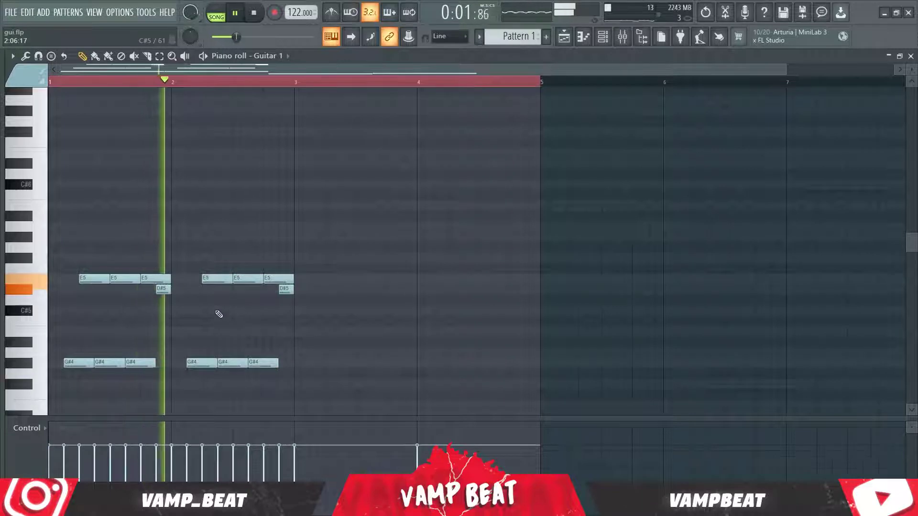
Try a different pitch for the closing note of bar 2 against the playback.
key(space)
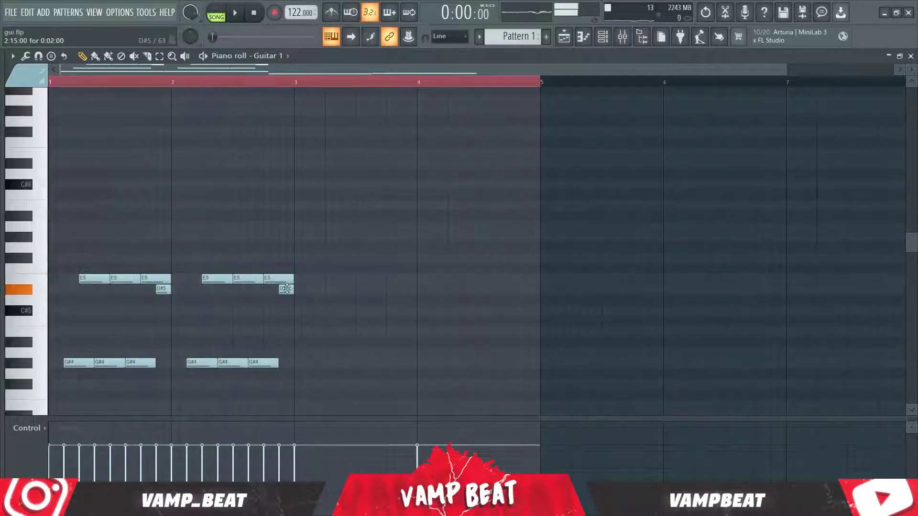
mouse_move(288, 308)
mouse_down()
mouse_move(286, 264)
mouse_move(290, 296)
mouse_up()
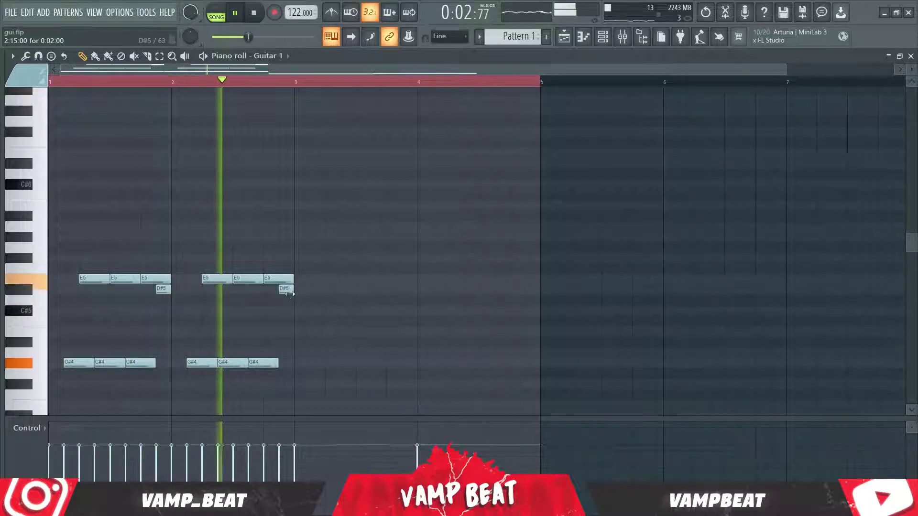
key(space)
Copy the upper melody of bars 1 and 2 into bars 3 and 4, aligned to the bar lines.
scroll(287, 296, down, 6)
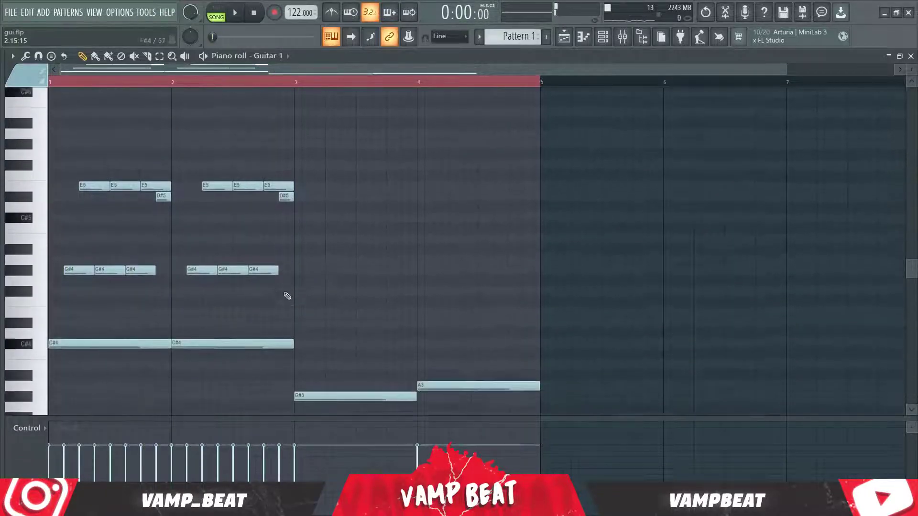
scroll(287, 296, up, 4)
drag(362, 201, 74, 330)
drag(74, 329, 320, 328)
key(space)
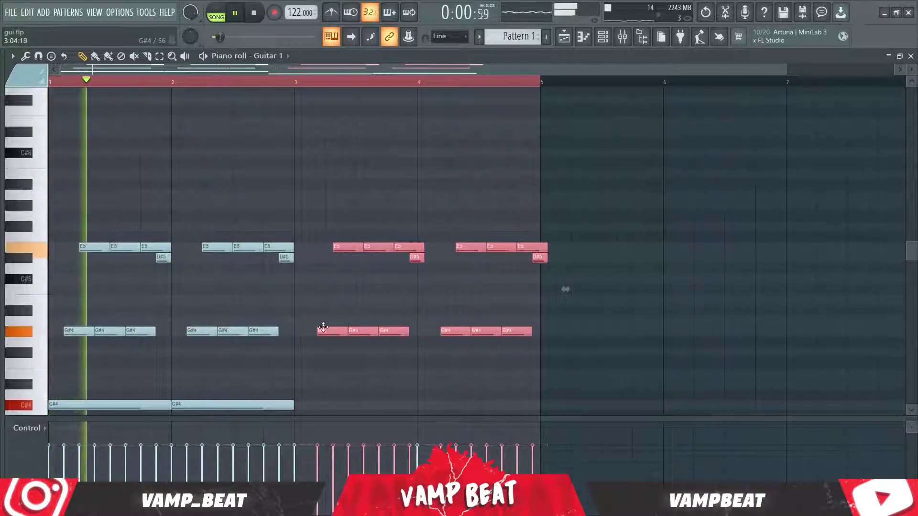
click(355, 197)
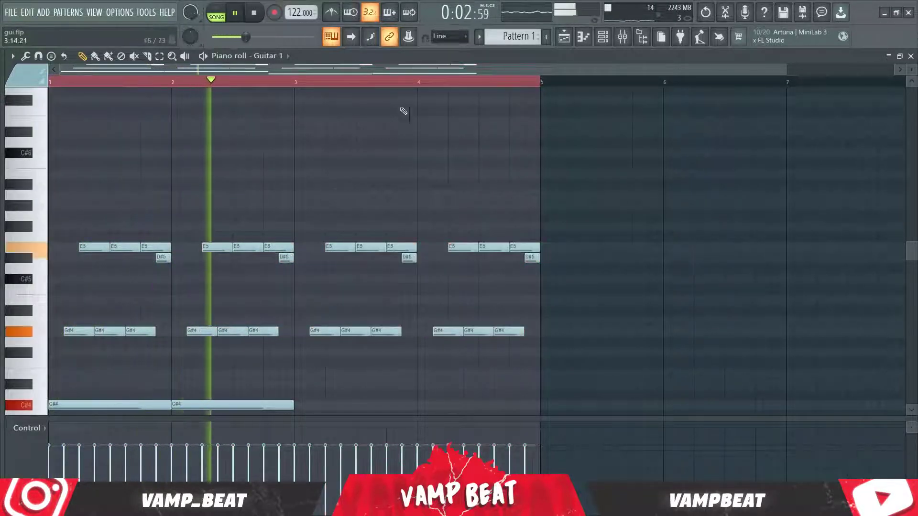
Lower the E5 and D#5 notes in bar 3 by one semitone and delete the bar's short closing note.
scroll(399, 85, up, 5)
drag(366, 125, 405, 113)
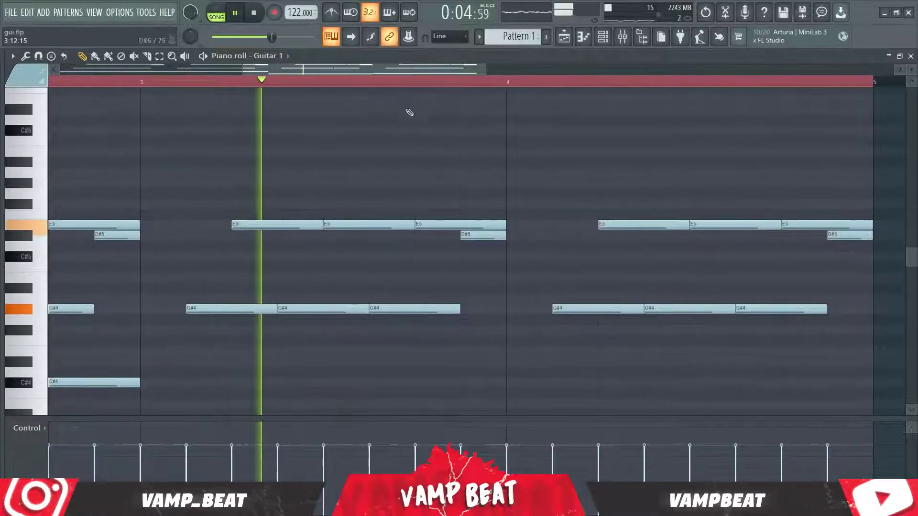
key(space)
drag(566, 190, 216, 245)
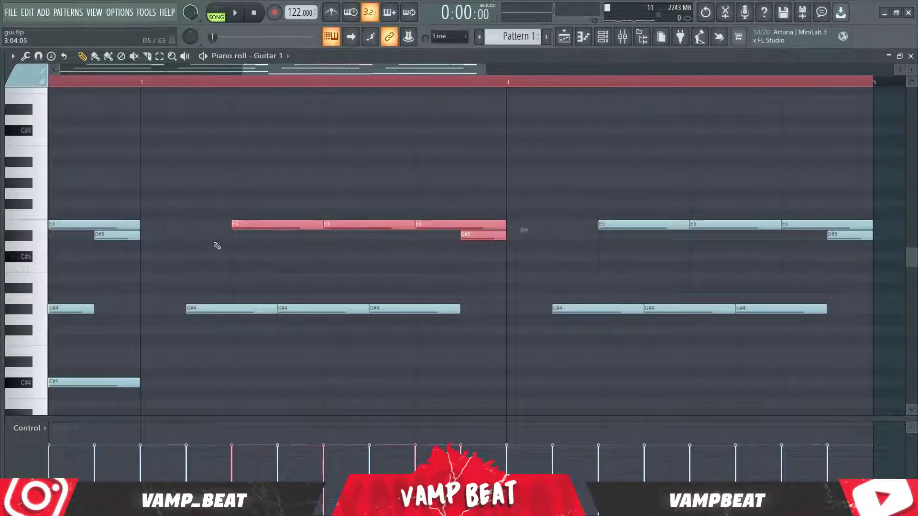
mouse_move(274, 228)
mouse_down()
mouse_move(274, 274)
mouse_move(278, 235)
mouse_up()
ctrl+click(460, 277)
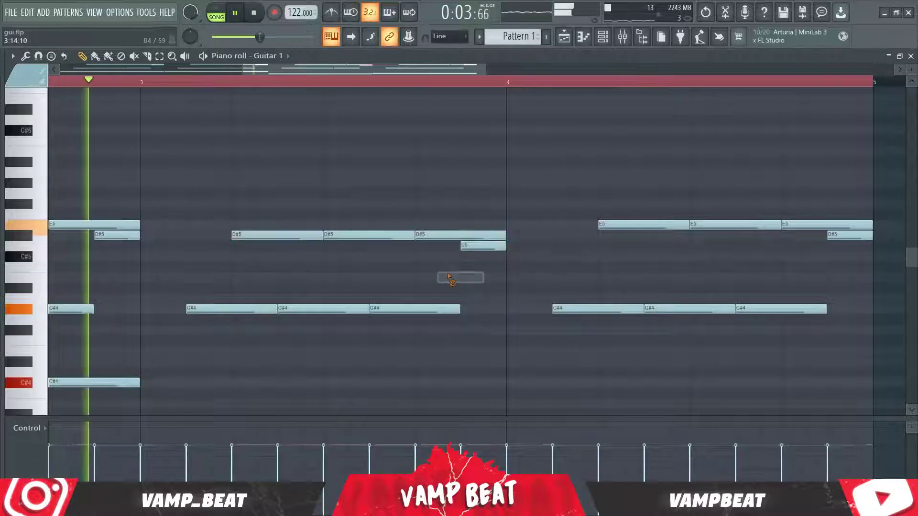
right_click(474, 250)
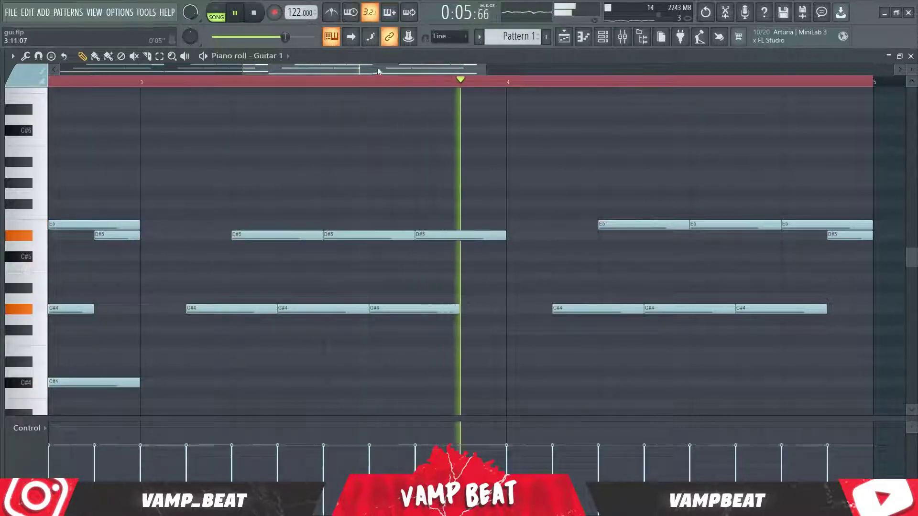
Try bar 3's three D#5 notes at lower pitches down to G#4 and remove them.
scroll(395, 83, down, 2)
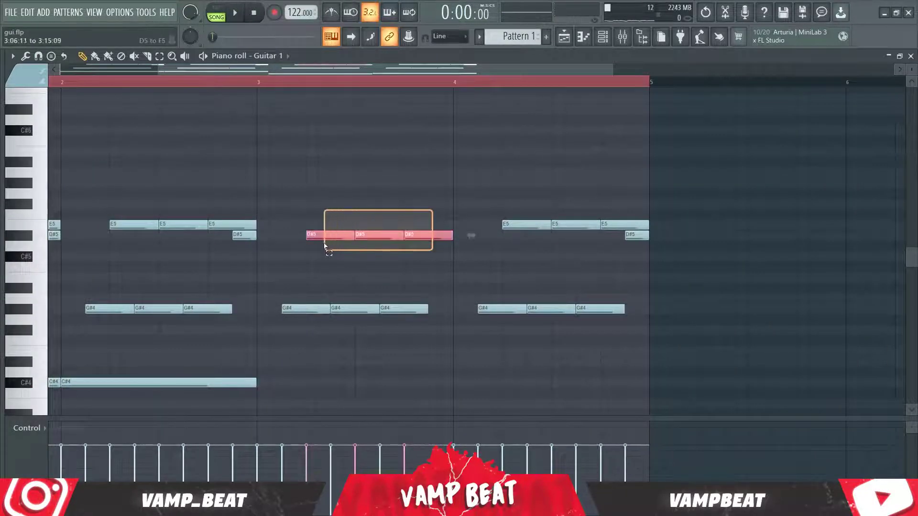
key(space)
drag(324, 246, 338, 264)
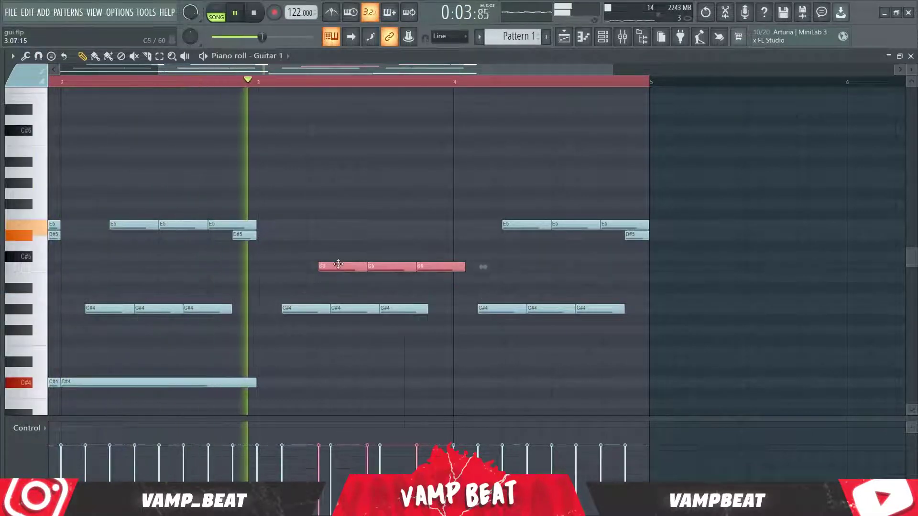
key(space)
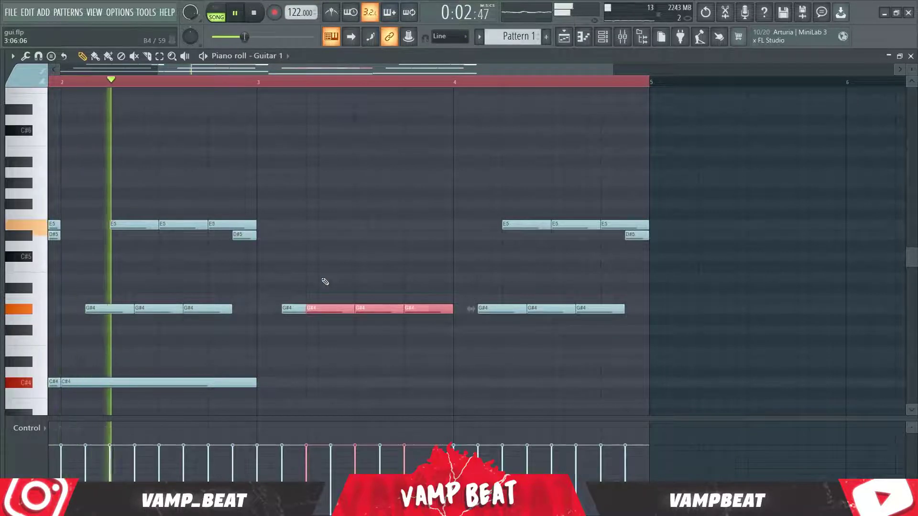
key(space)
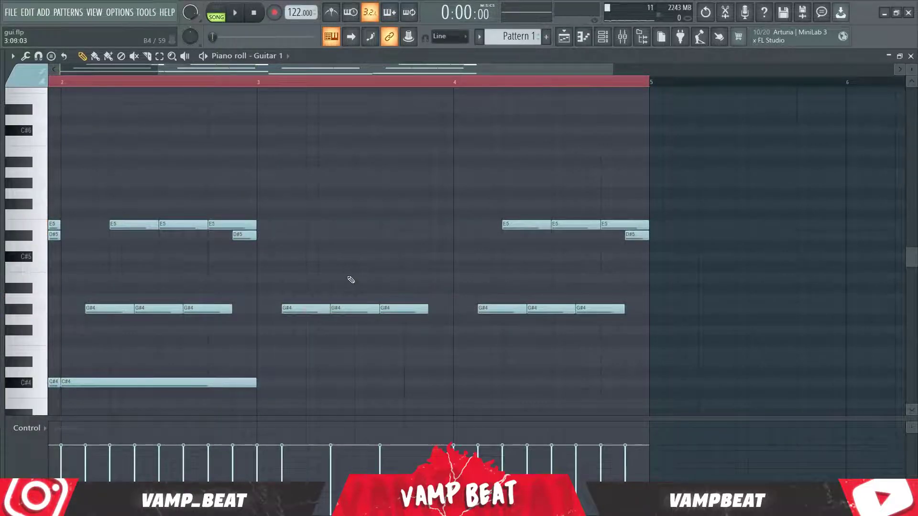
Lower bar 3's three G#4 notes to F#4 and add three four-step A4 notes from 3:05 plus a closing C#5.
drag(414, 285, 280, 333)
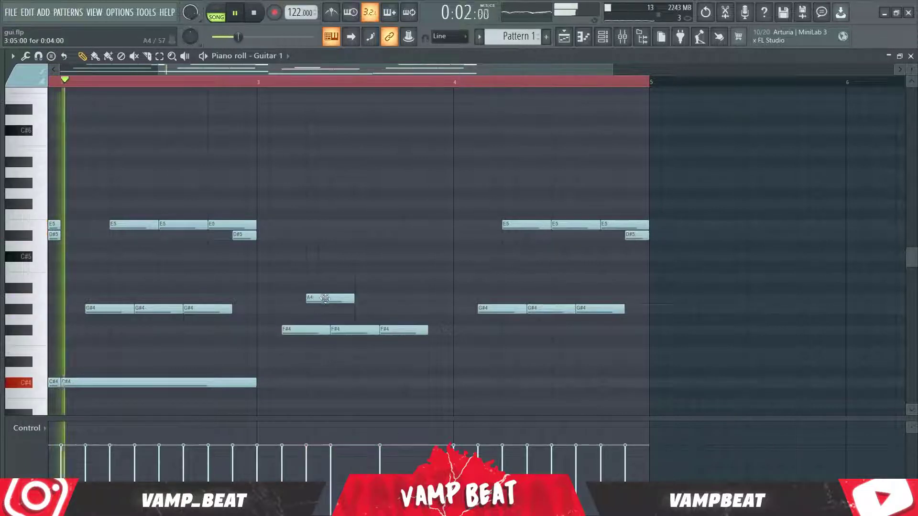
click(394, 300)
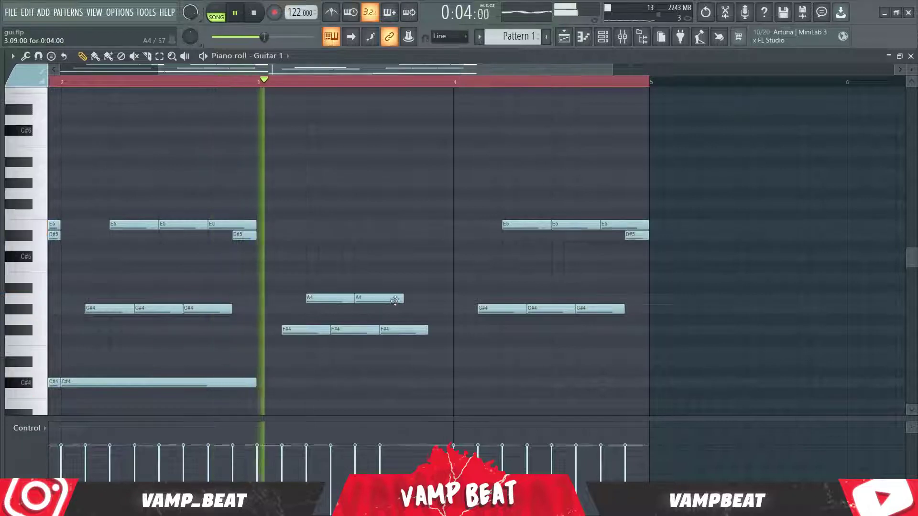
key(space)
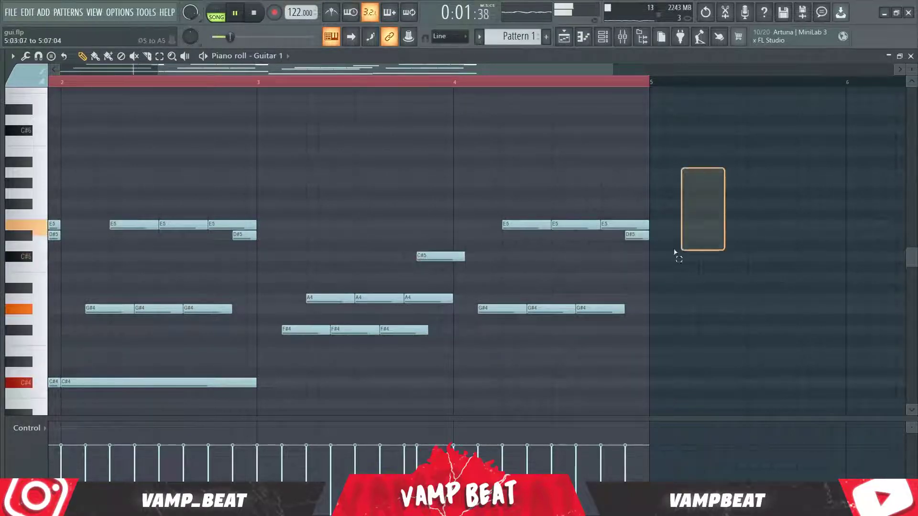
Delete bar 4's upper melody and replace it with a copy of bar 3's F#4, A4 and C#5 notes.
drag(674, 253, 512, 334)
key(Delete)
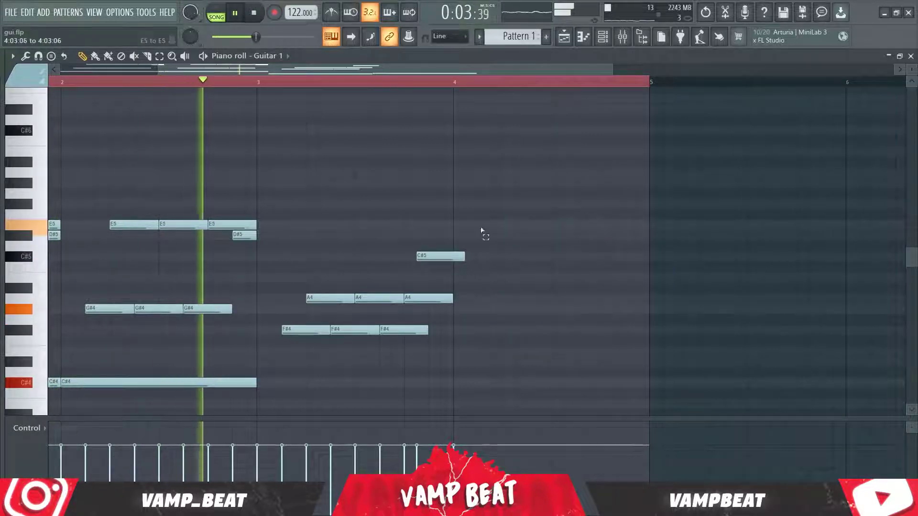
mouse_move(480, 231)
mouse_down()
mouse_move(365, 343)
mouse_move(307, 348)
mouse_move(365, 334)
mouse_move(494, 338)
mouse_up()
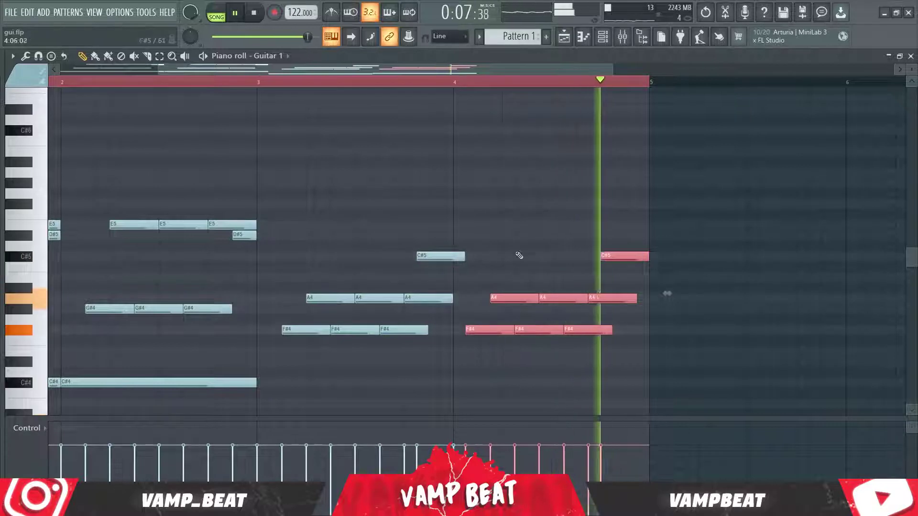
key(space)
click(536, 206)
right_click(561, 206)
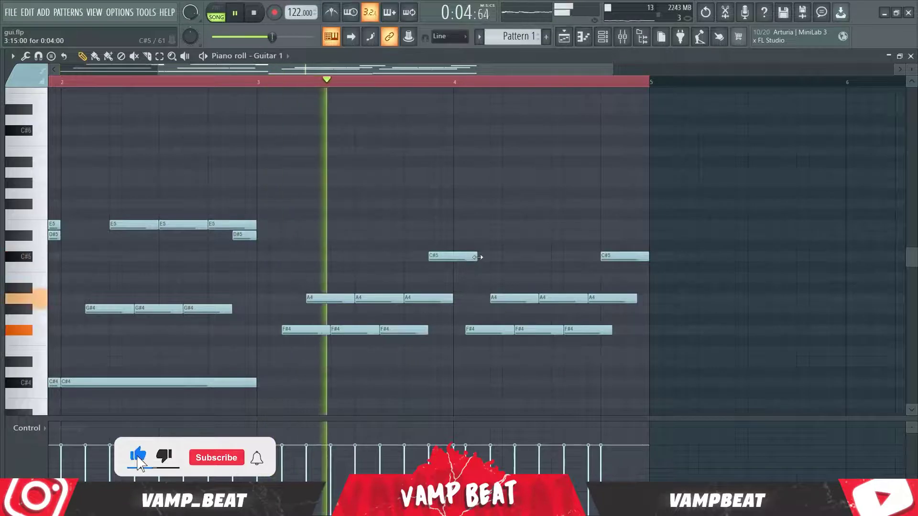
Shorten bar 3's closing C#5 note to two steps, audition it at several pitches and place it on G#4.
drag(476, 256, 440, 307)
key(space)
key(space)
key(space)
key(space)
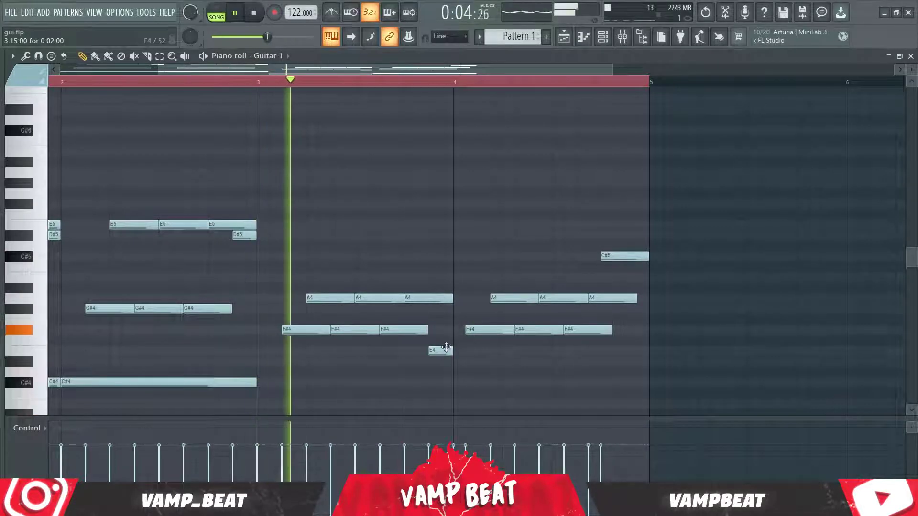
key(space)
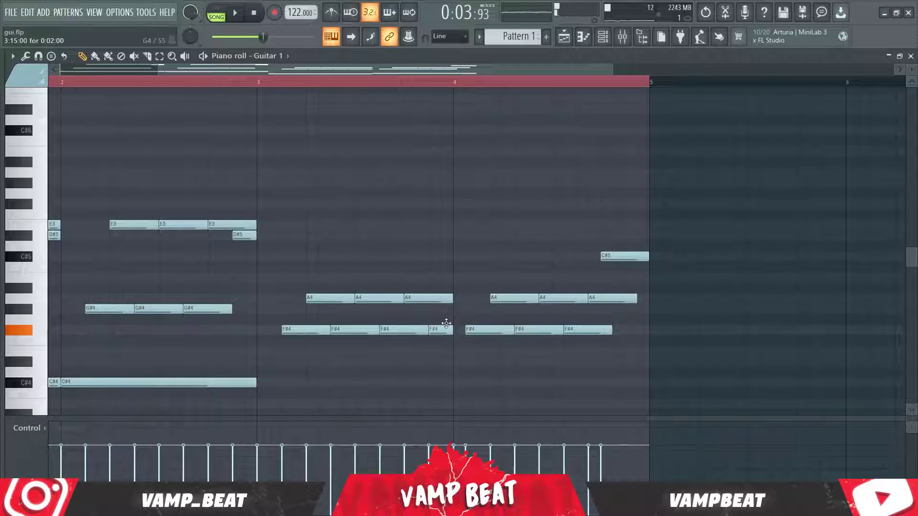
key(space)
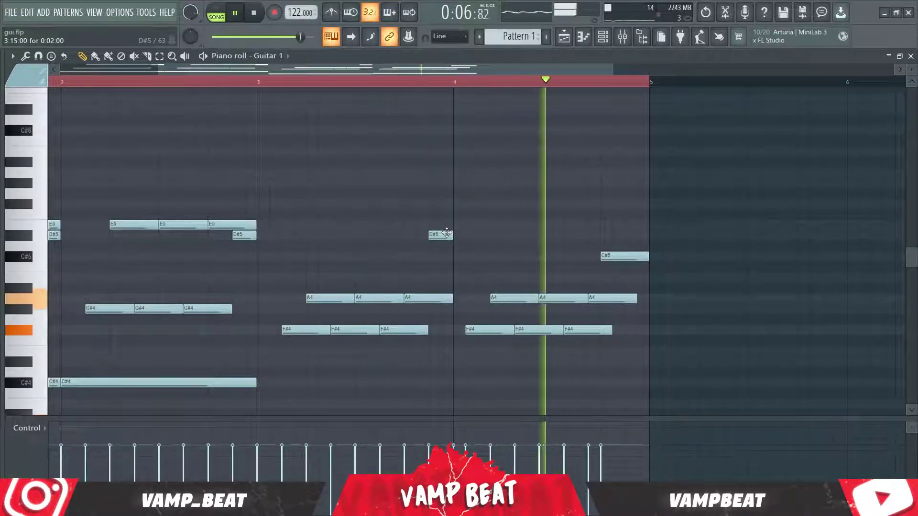
key(space)
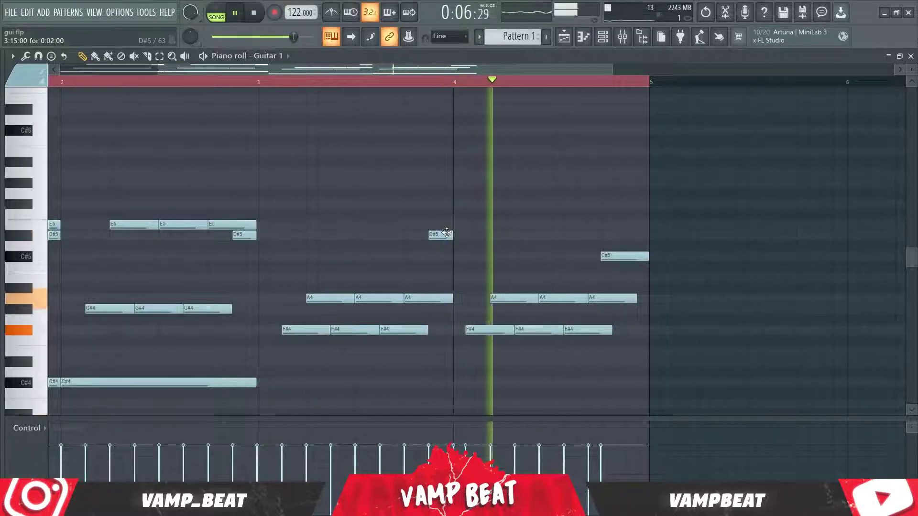
key(space)
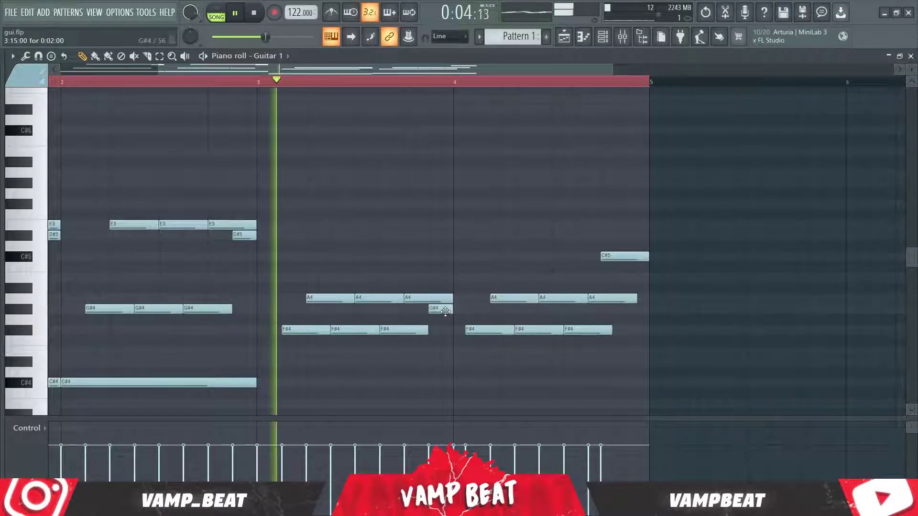
Delete the closing C#5 note in bar 4 and shift the bar's F#4 and A4 notes one step later.
right_click(614, 256)
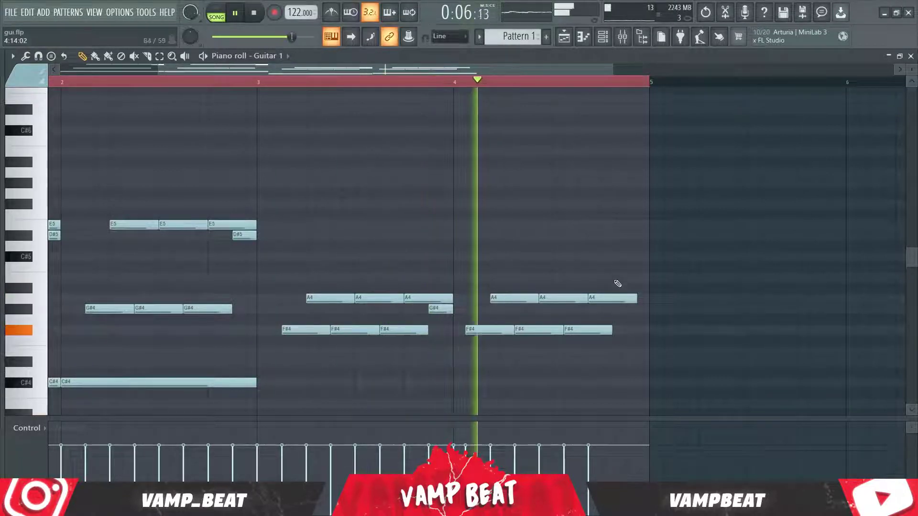
key(space)
drag(670, 264, 502, 342)
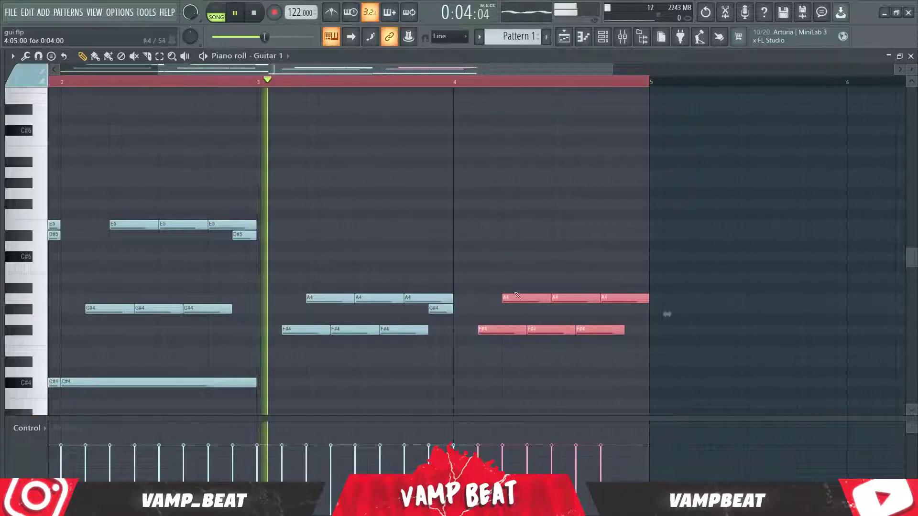
Add a two-step closing note at 4:15 in bar 4, audition it on C#5 and settle on G#4.
click(555, 246)
click(633, 310)
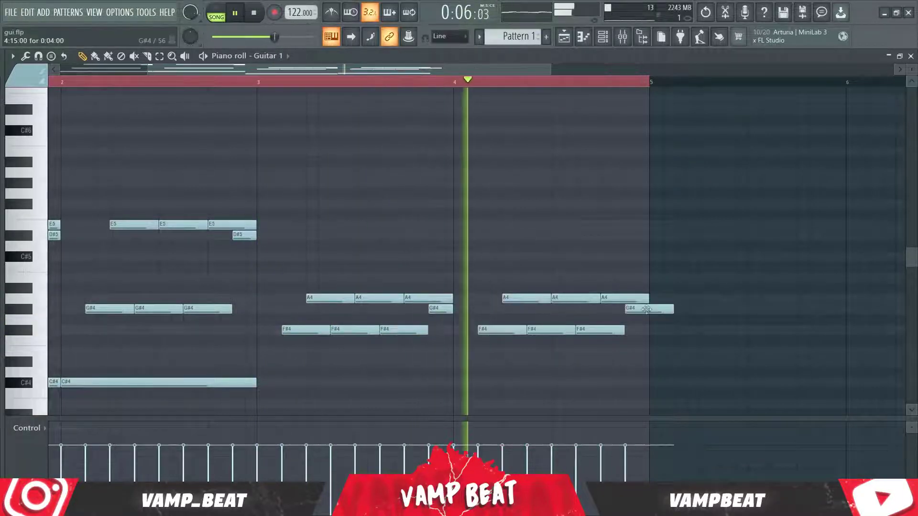
drag(673, 310, 649, 310)
key(space)
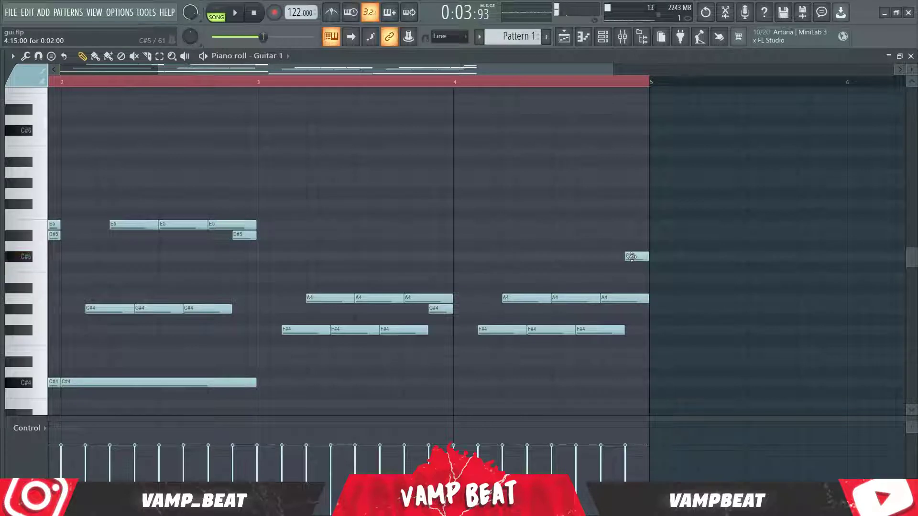
scroll(573, 85, down, 2)
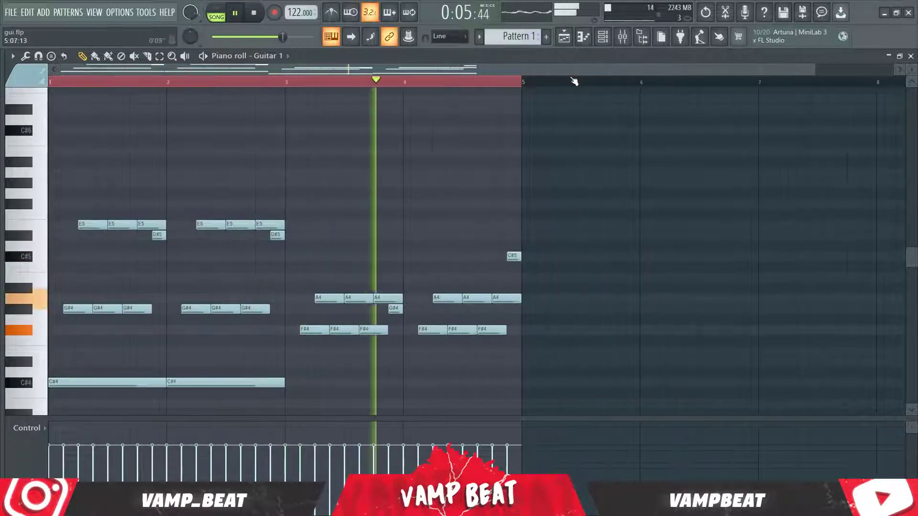
scroll(529, 191, down, 1)
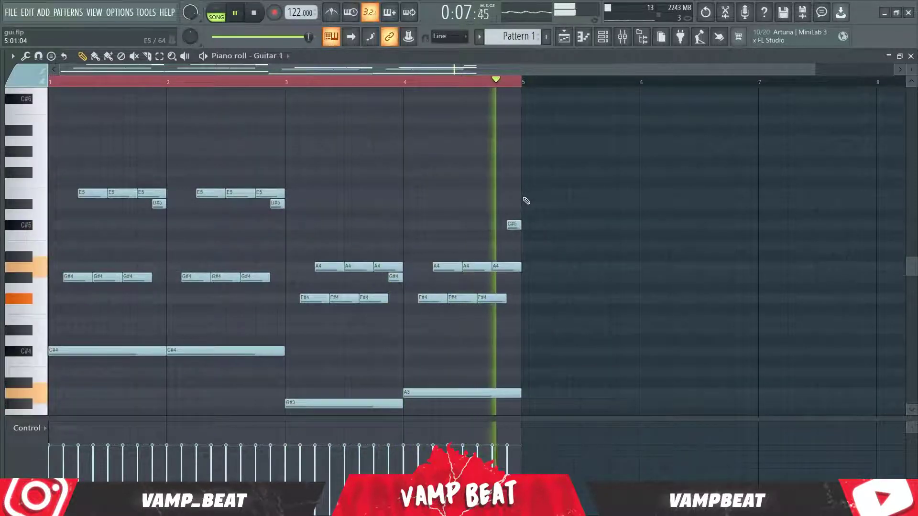
key(space)
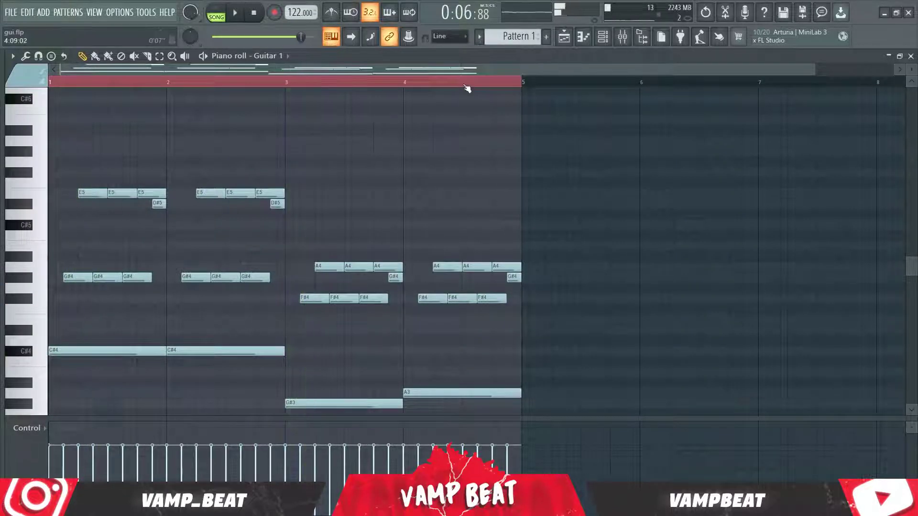
key(space)
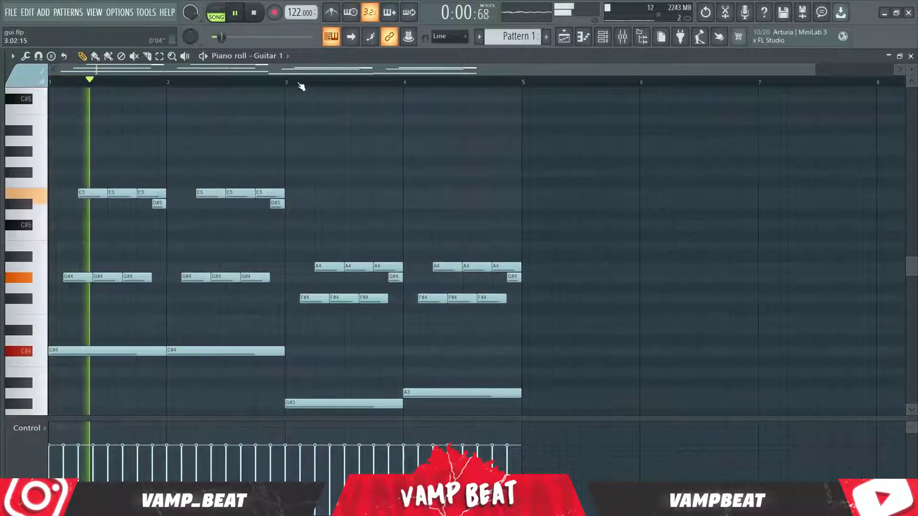
Duplicate all notes of the four-bar Guitar 1 melody and bass into bars 5 to 8.
scroll(373, 174, down, 3)
key(ctrl+a)
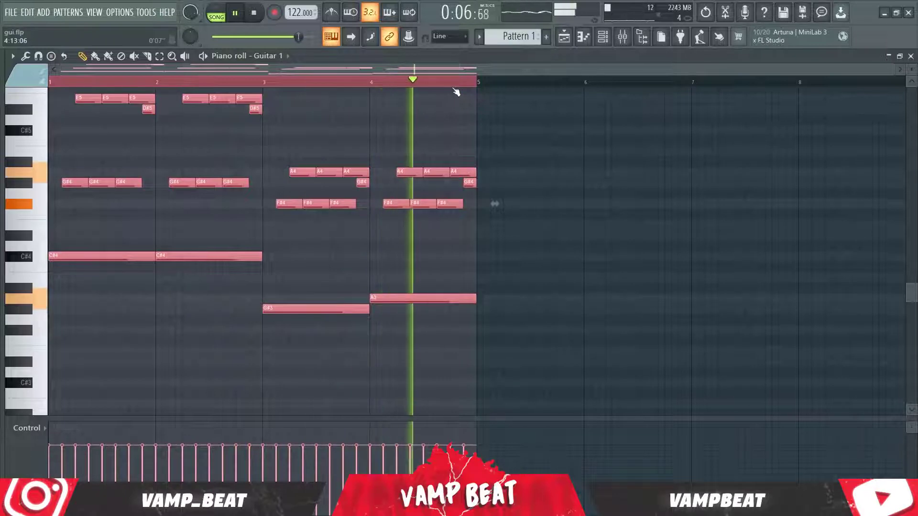
key(space)
key(ctrl+b)
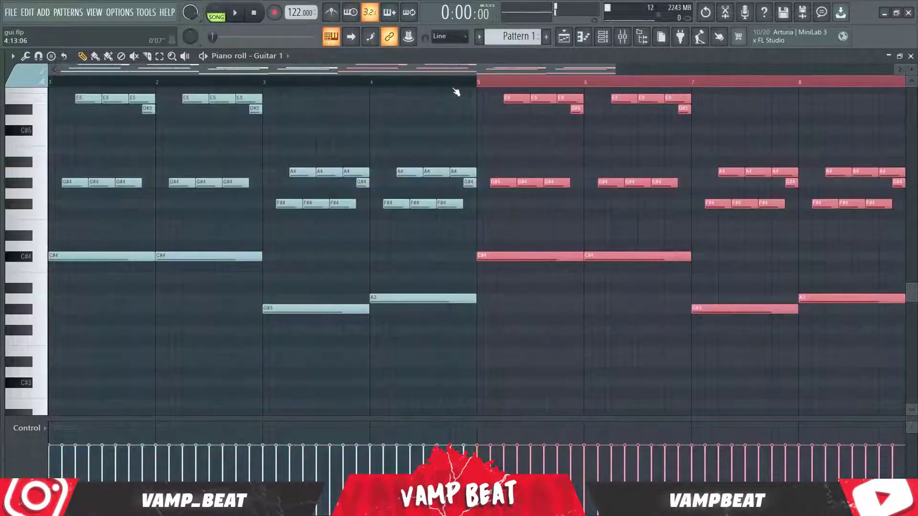
Raise the duplicated notes in bars 5 to 8 by one octave and listen to them.
key(ctrl+Up)
key(space)
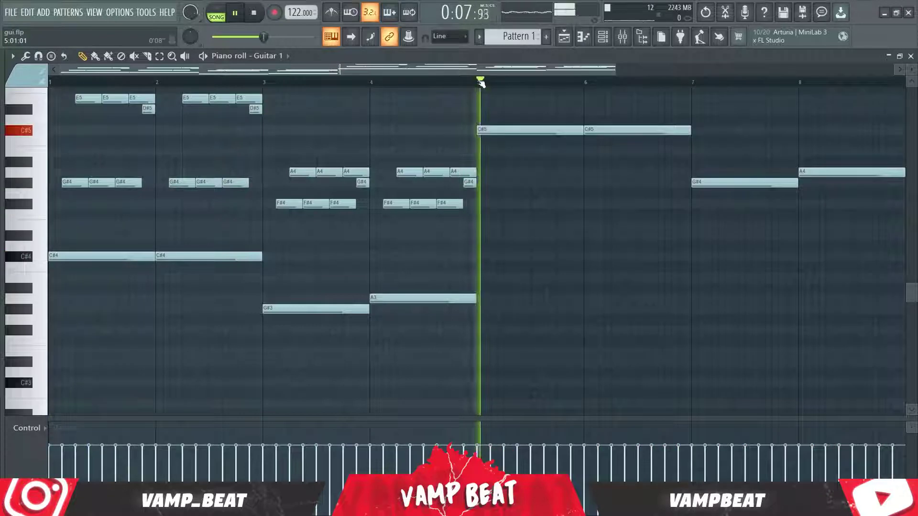
scroll(604, 236, down, 2)
scroll(604, 236, up, 1)
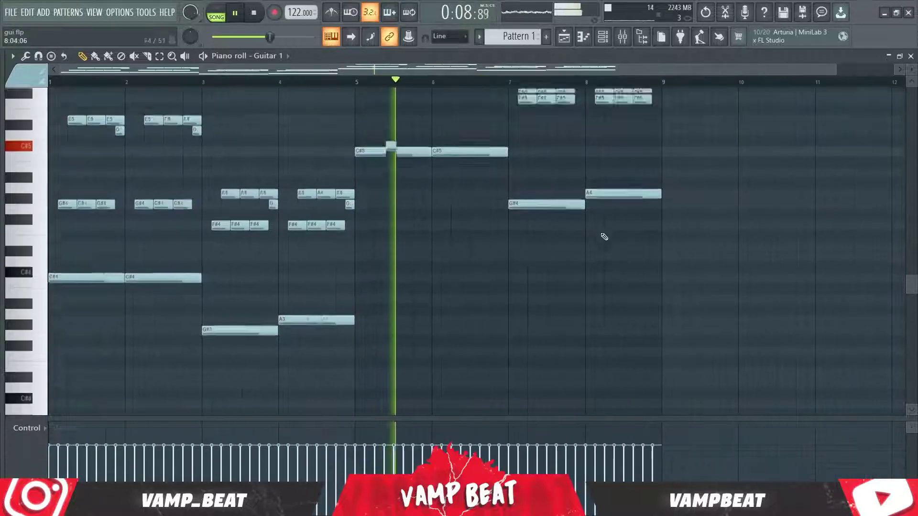
scroll(604, 236, up, 6)
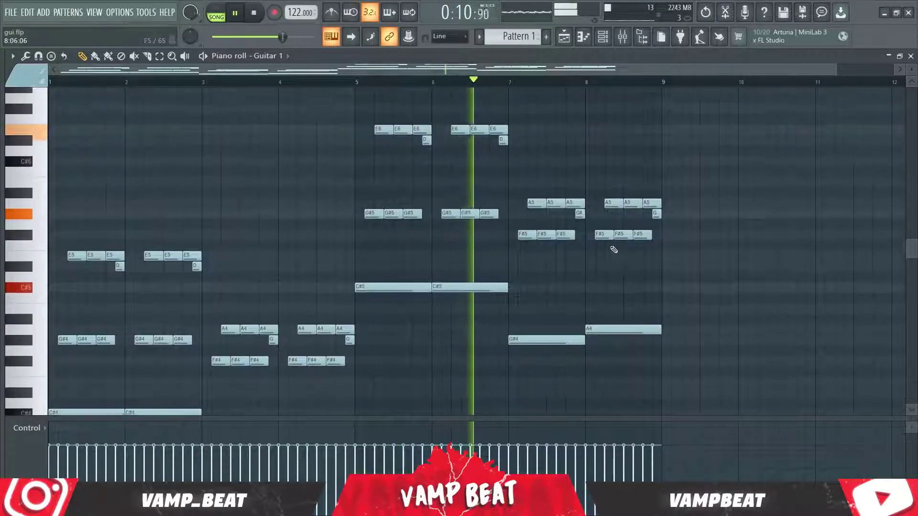
scroll(614, 250, up, 1)
Lower only the long bass notes in bars 5 to 8 by one octave.
drag(666, 316, 390, 377)
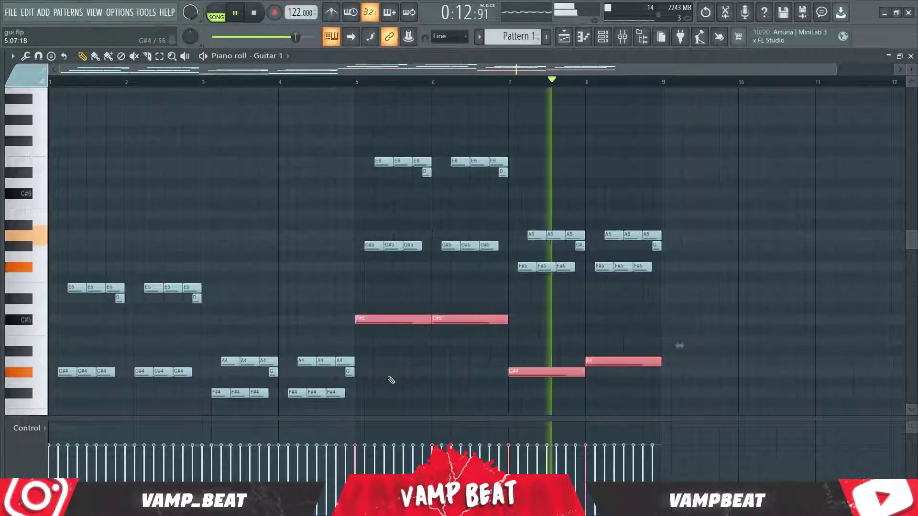
key(ctrl+Down)
scroll(391, 380, down, 2)
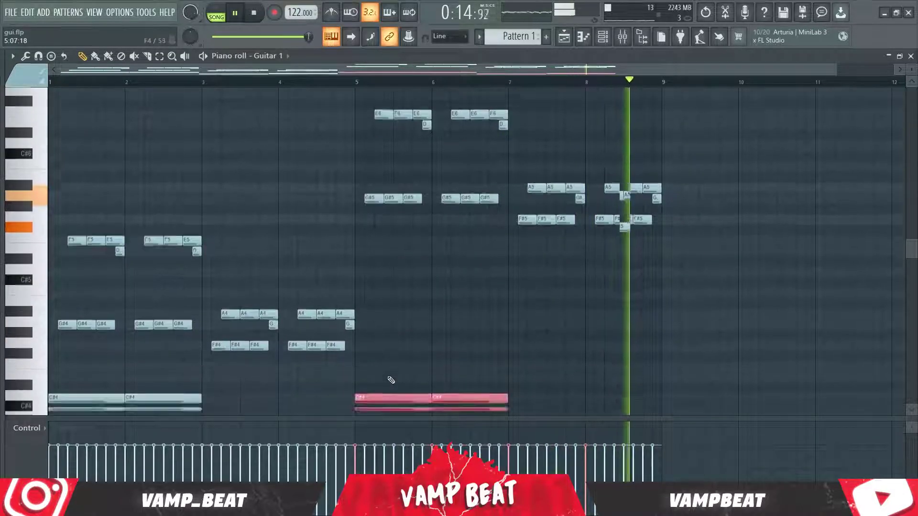
scroll(391, 380, down, 1)
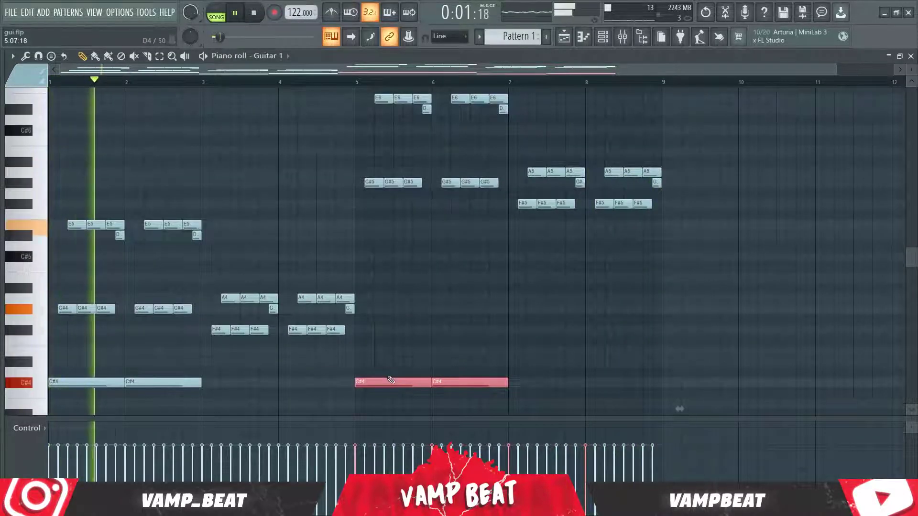
Lower the upper melody notes in bars 5 to 8 back down one octave.
scroll(287, 215, up, 3)
drag(370, 179, 680, 389)
key(ctrl+Down)
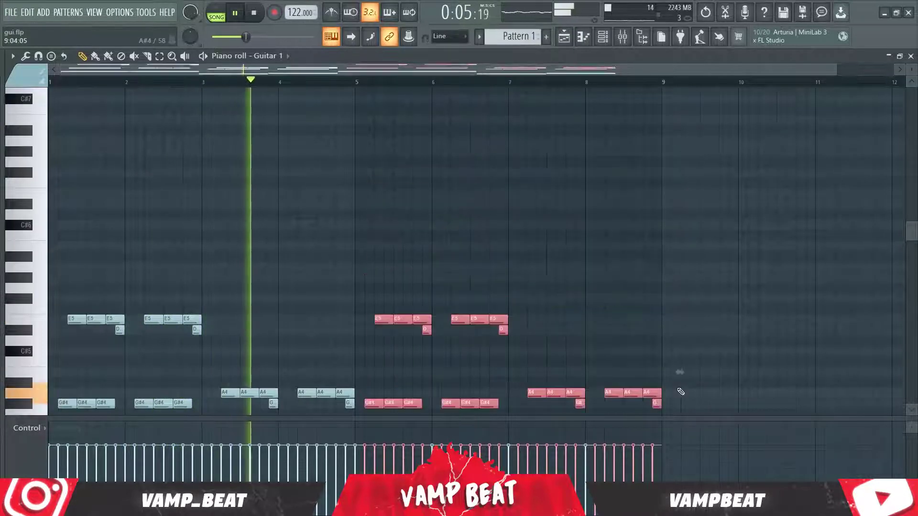
ctrl+click(595, 166)
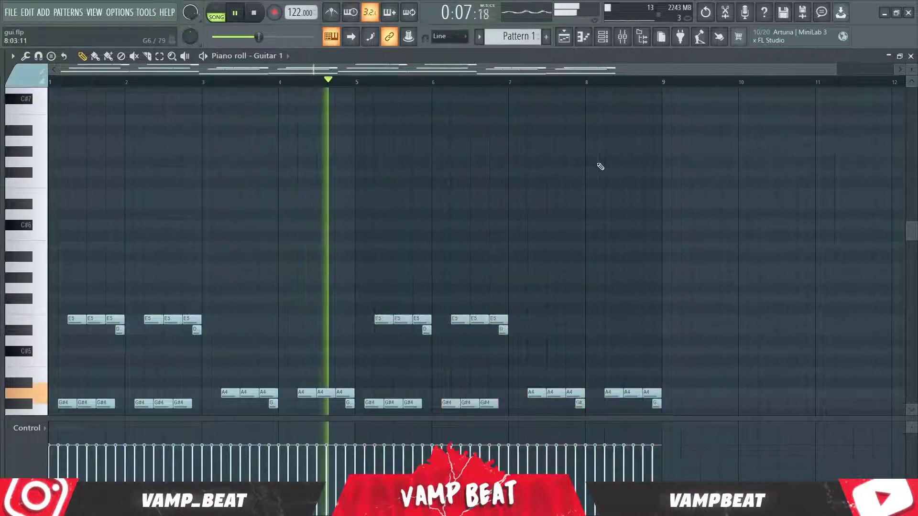
scroll(578, 91, down, 4)
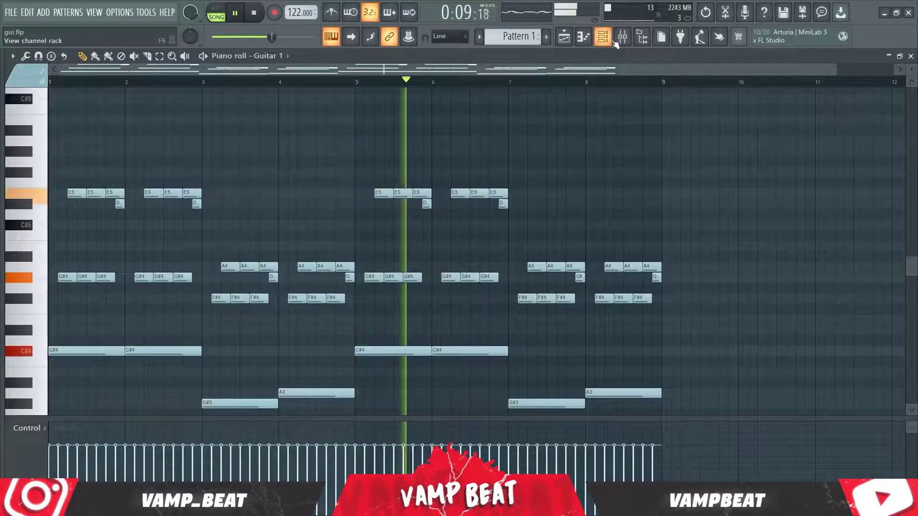
Randomize the panning and velocity levels of all Guitar 1 notes with the bipolar option on, and deselect them.
key(ctrl+a)
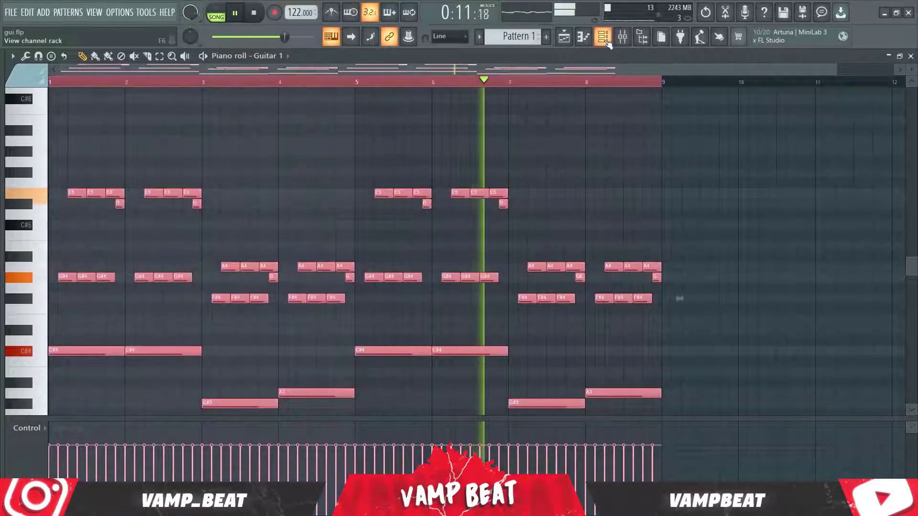
key(alt+r)
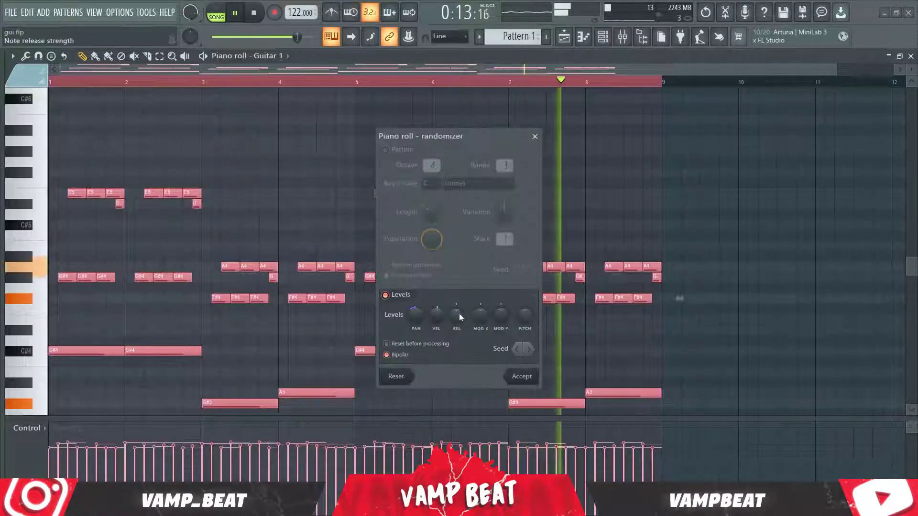
alt+click(431, 319)
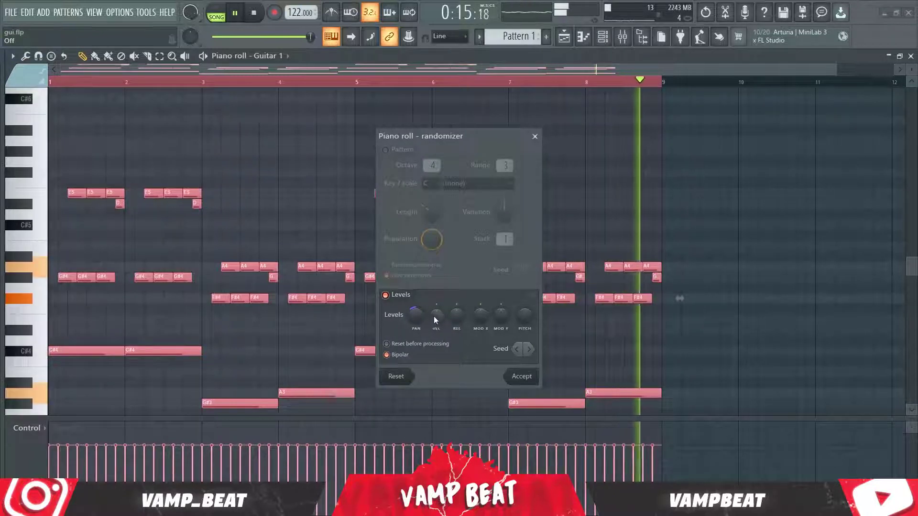
drag(432, 317, 433, 321)
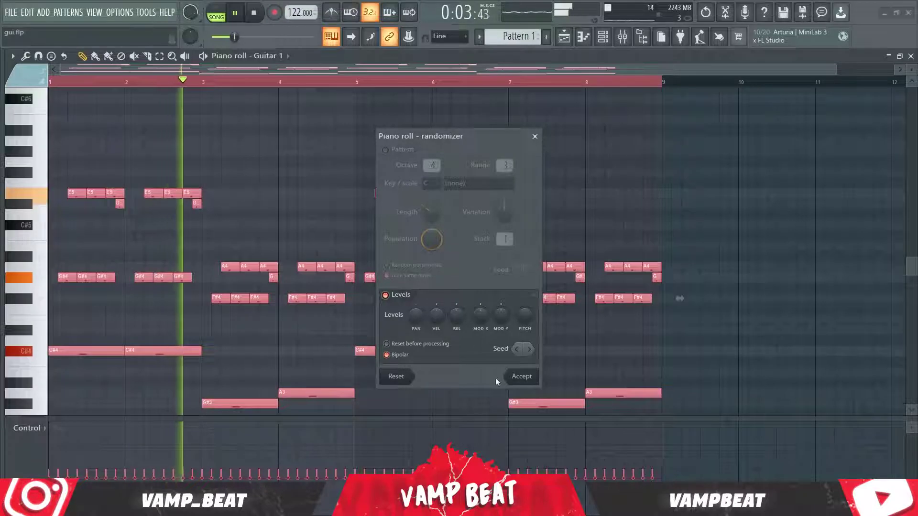
click(508, 377)
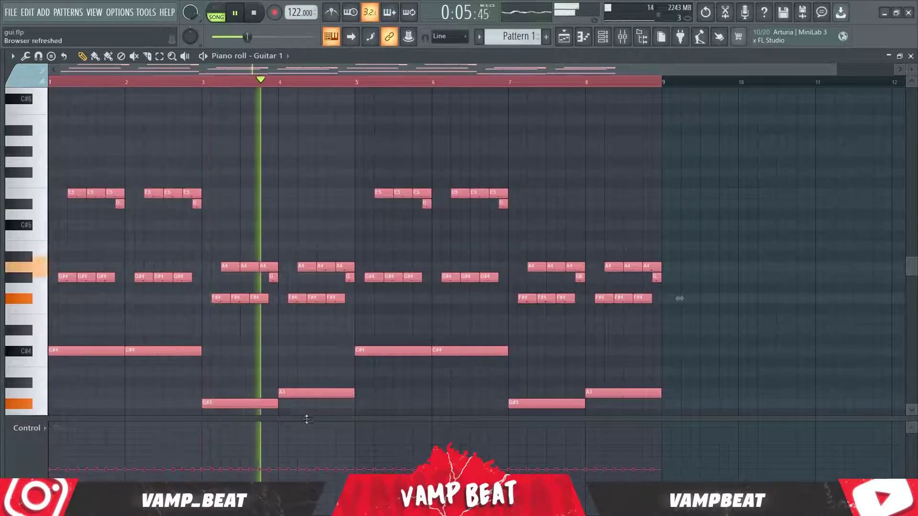
key(alt+r)
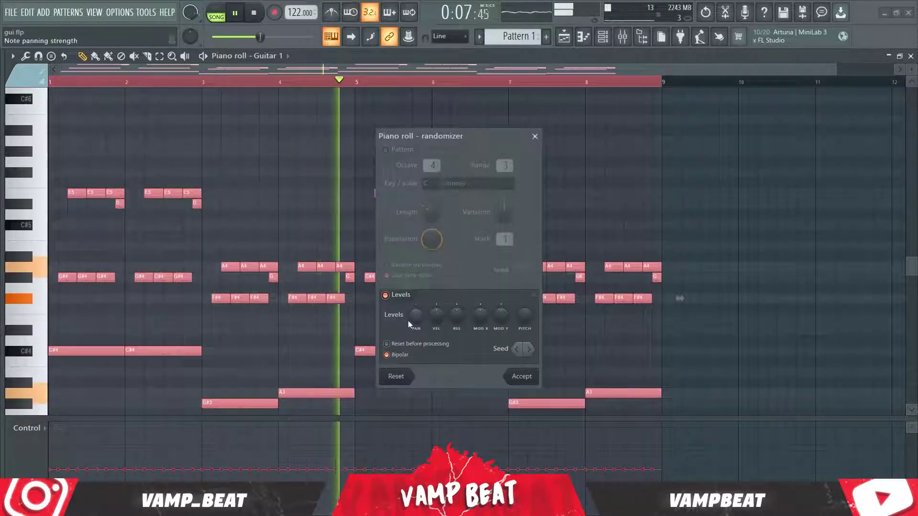
drag(415, 315, 436, 319)
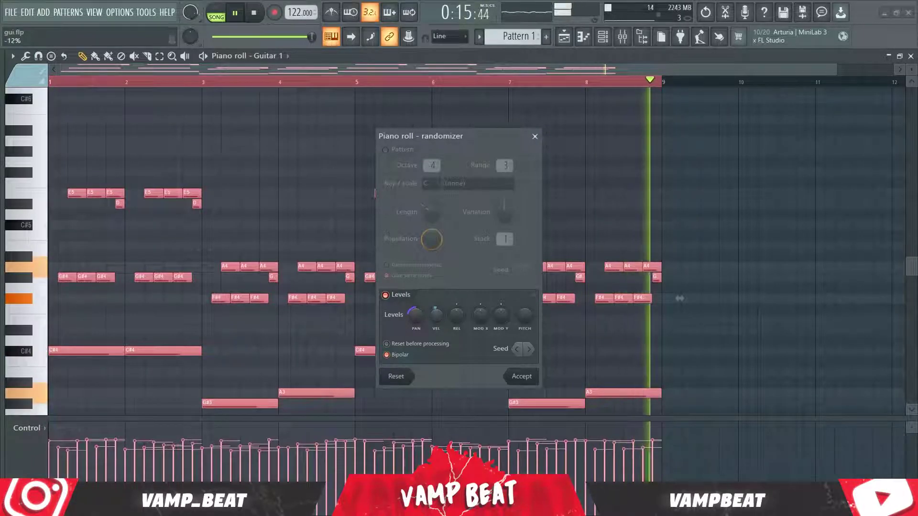
click(521, 376)
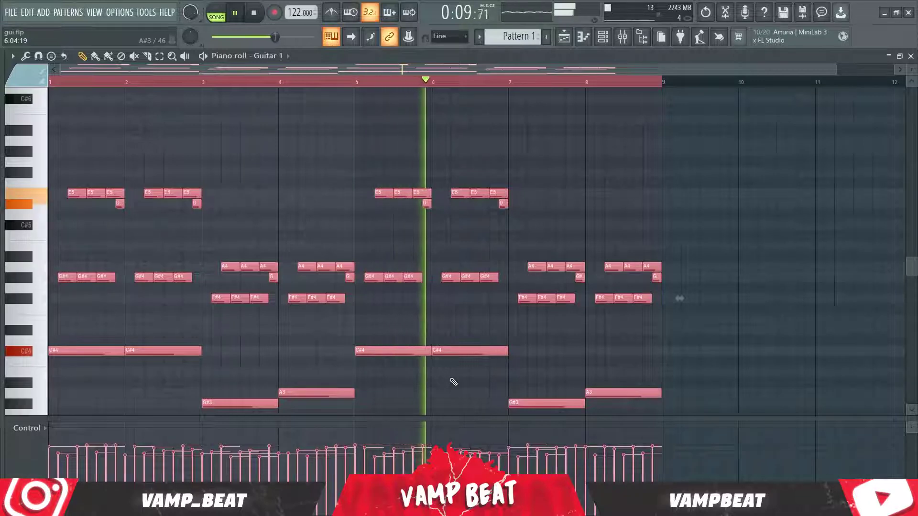
click(601, 348)
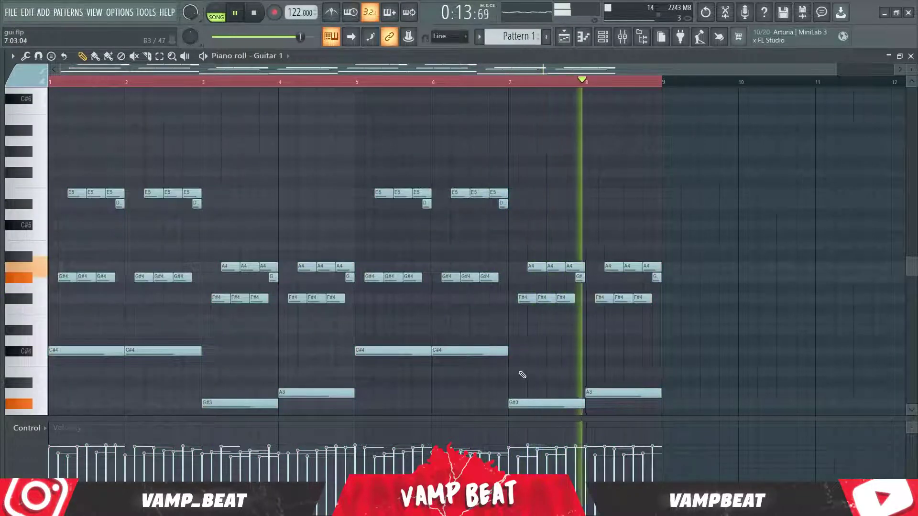
right_click(530, 342)
click(537, 343)
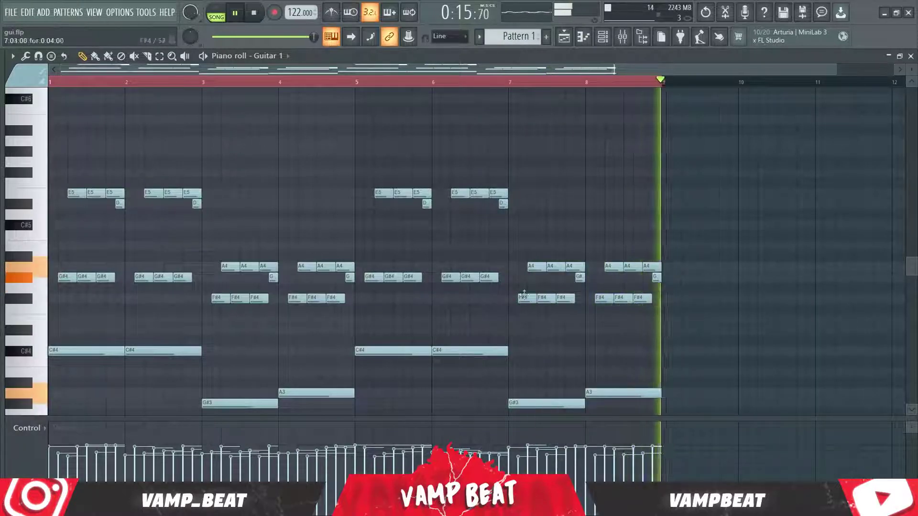
Stop playback and open the piano roll of the Guitar 2 channel.
click(598, 42)
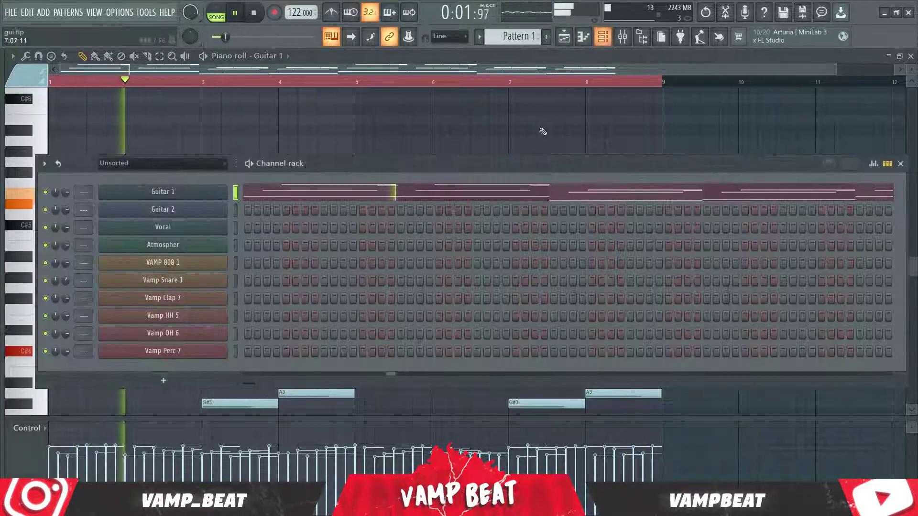
key(space)
right_click(216, 203)
click(242, 207)
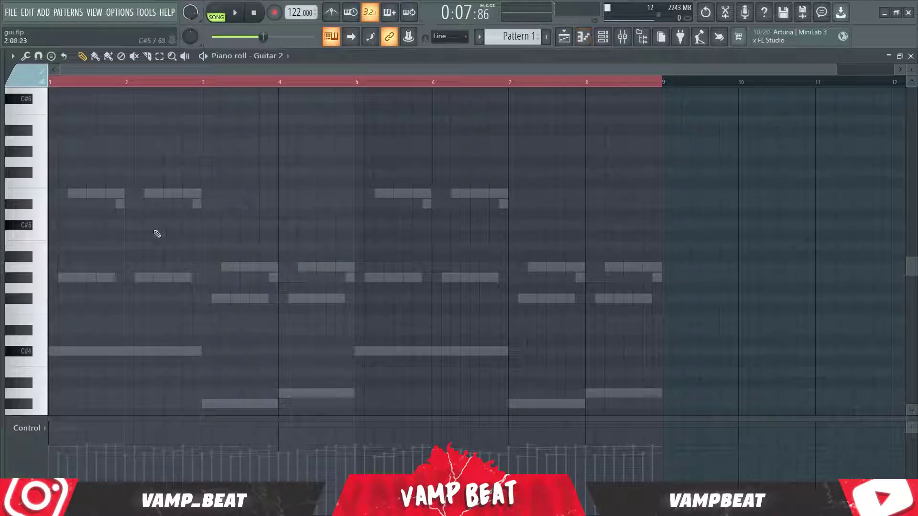
Check the Kontakt instrument loaded on Guitar 2 and return to that channel's piano roll.
click(602, 36)
click(132, 216)
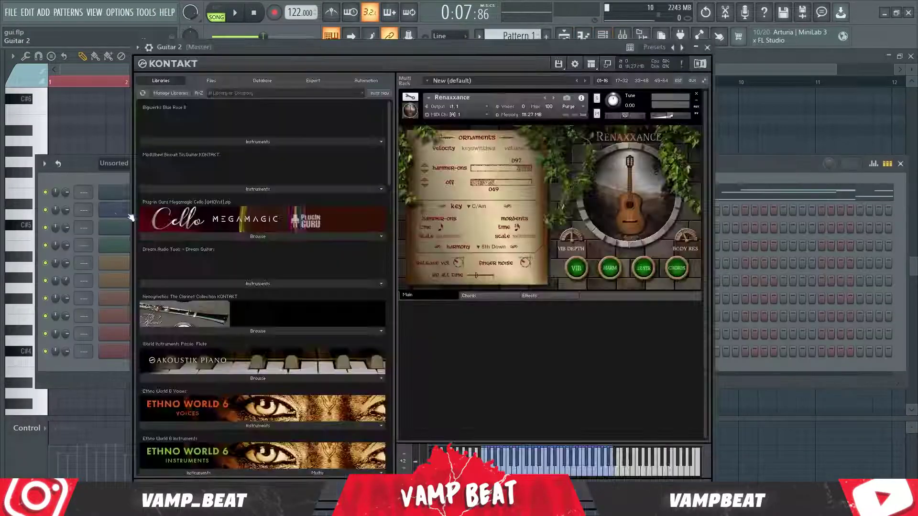
click(117, 216)
right_click(227, 206)
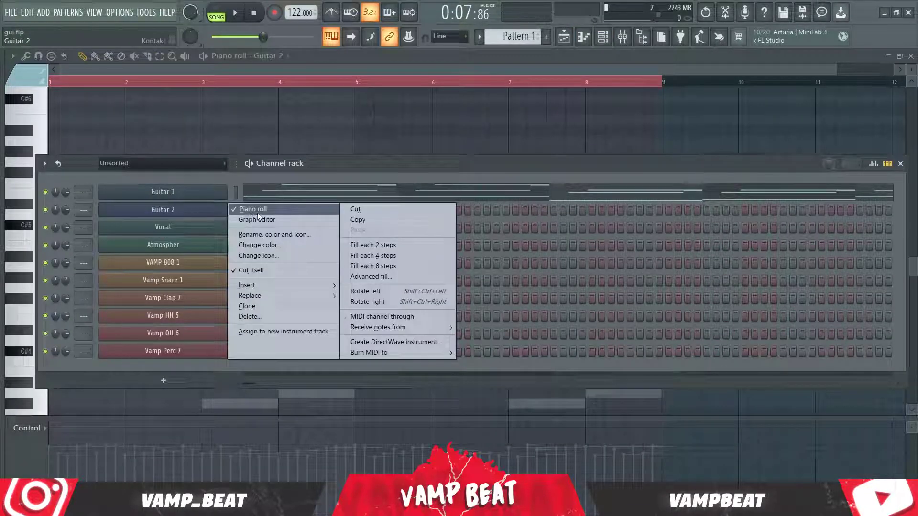
click(257, 213)
right_click(228, 205)
click(238, 208)
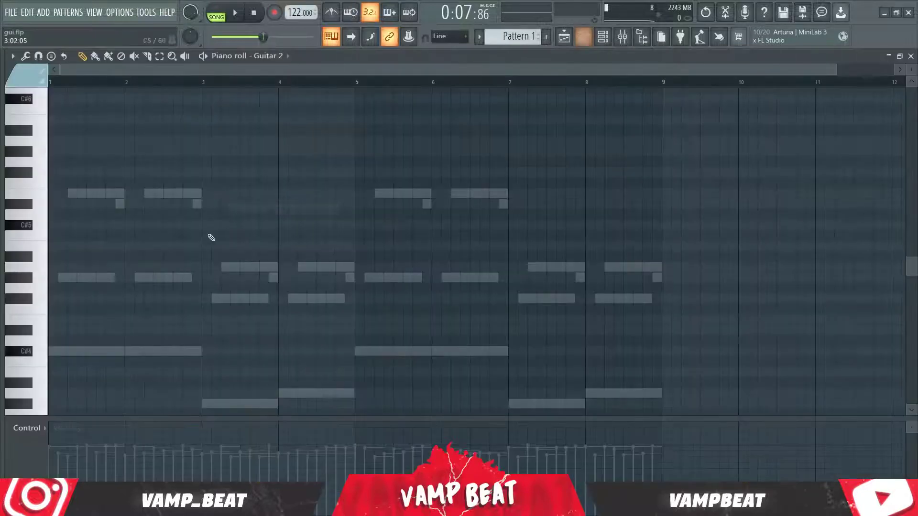
Place a two-step E5 note at the start of bar 1 in Guitar 2 and audition it.
key(space)
key(space)
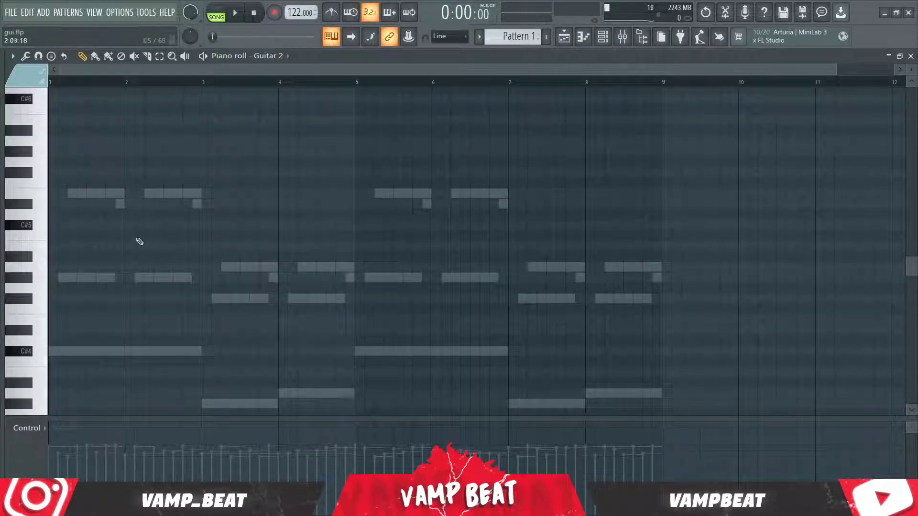
key(space)
drag(90, 192, 44, 189)
key(space)
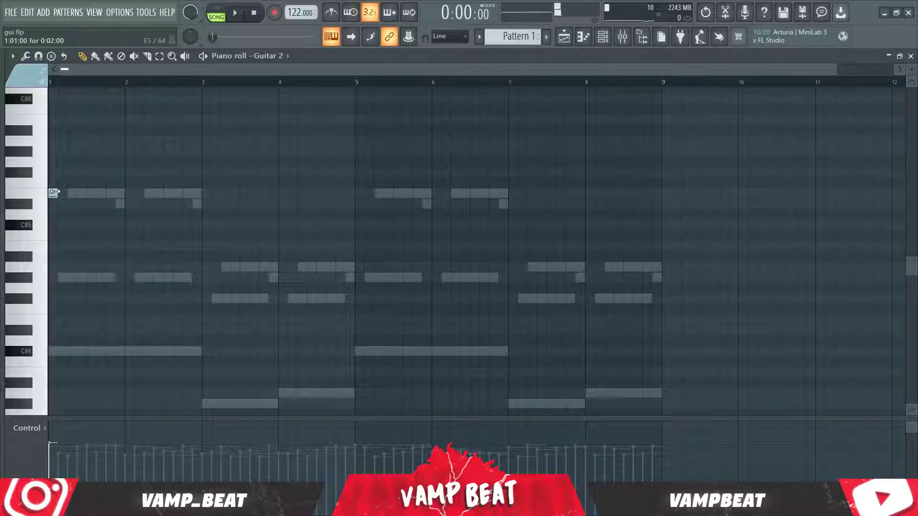
Make Guitar 2's opening note one bar and two steps long and raise it an octave to G#5.
drag(112, 192, 115, 294)
key(space)
key(space)
click(147, 244)
key(ctrl+Up)
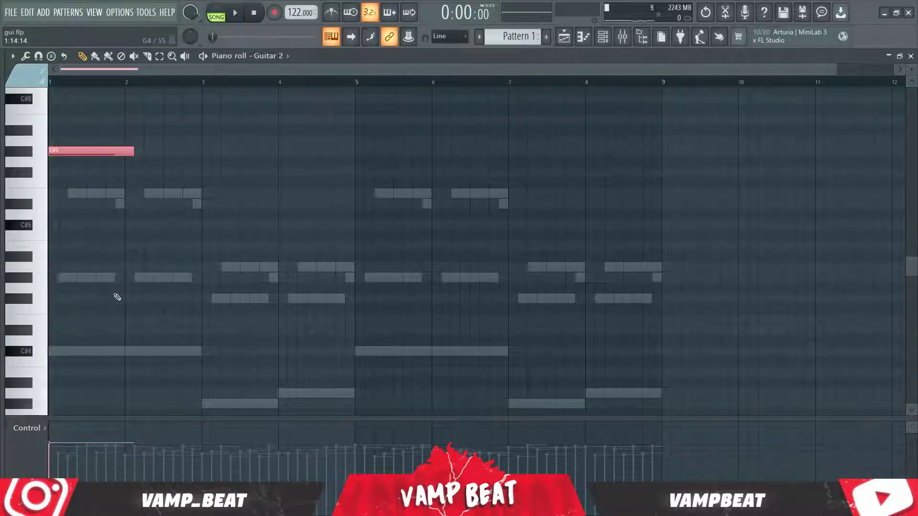
Delete Guitar 2's long opening G#5 note and set the snap to 1/3 beat.
scroll(117, 292, up, 2)
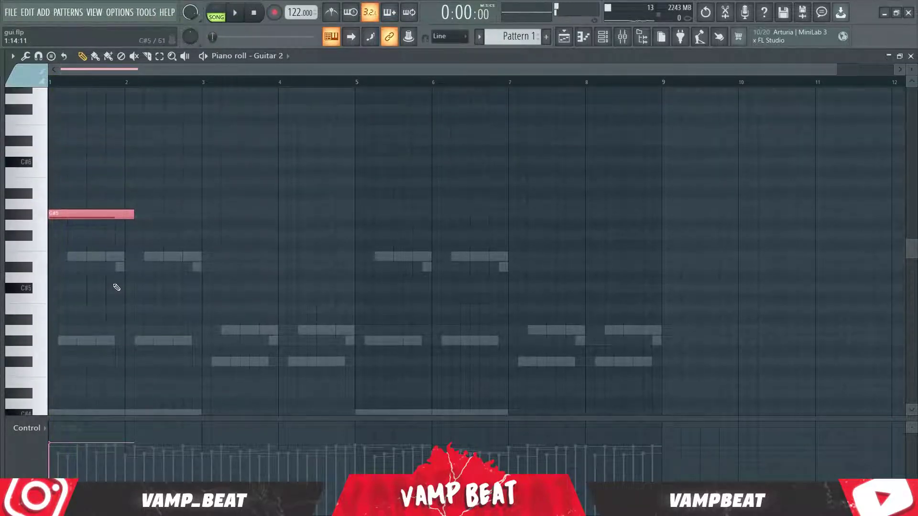
right_click(128, 211)
scroll(87, 89, up, 5)
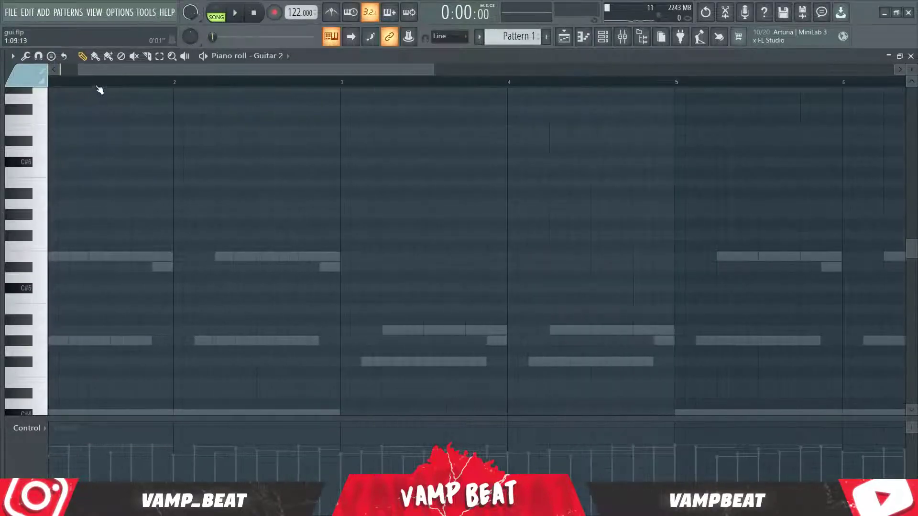
scroll(263, 90, down, 3)
scroll(263, 90, down, 2)
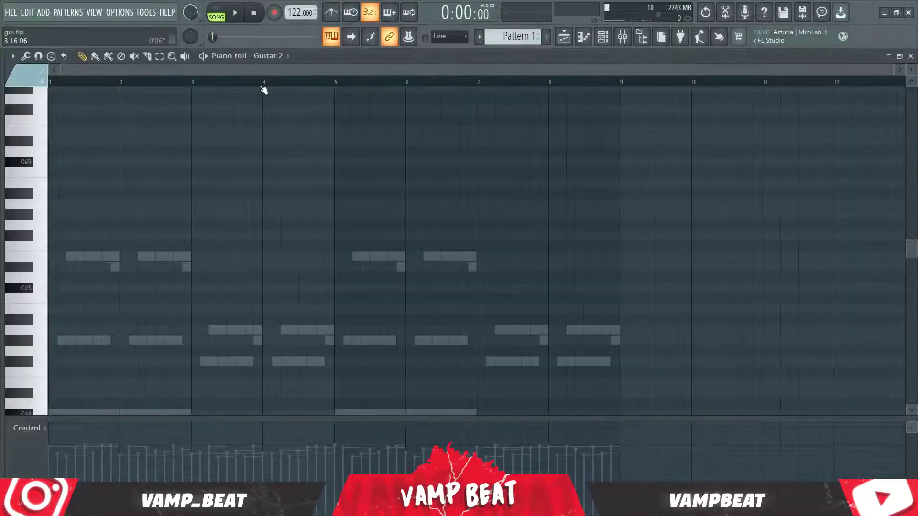
scroll(95, 89, up, 2)
click(449, 37)
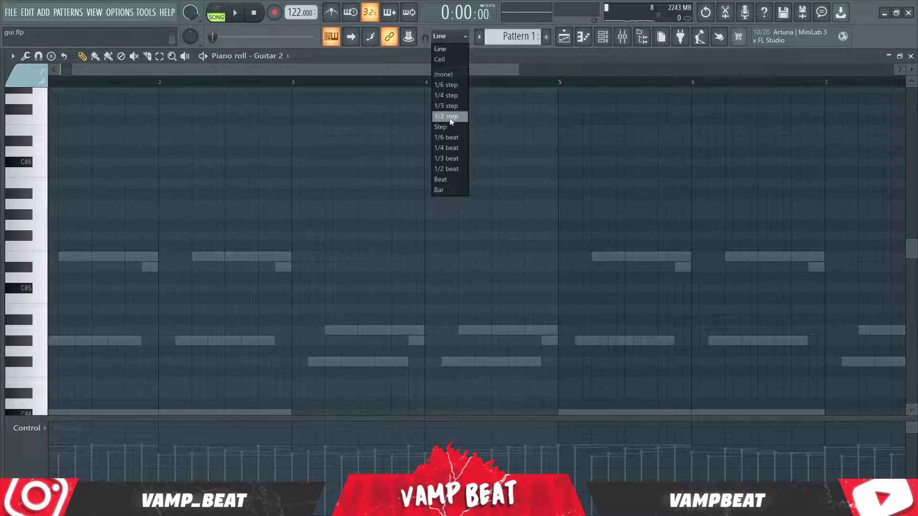
click(449, 158)
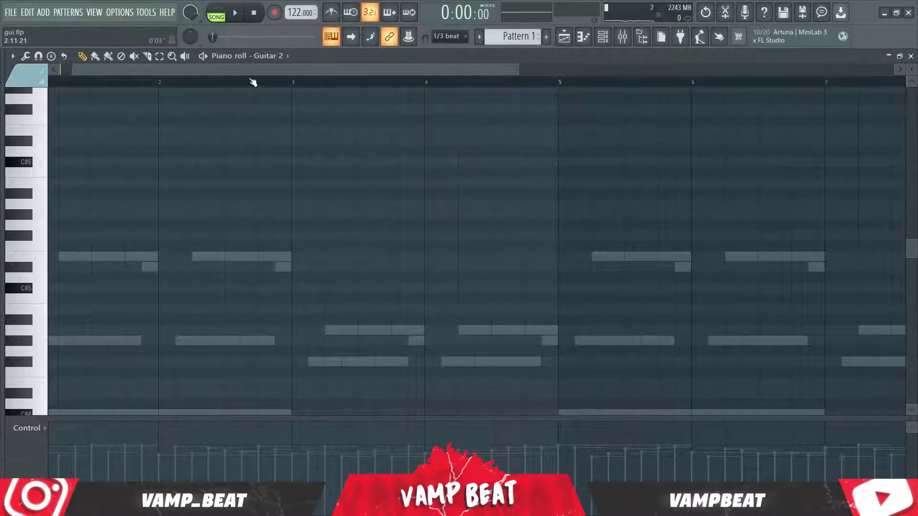
scroll(252, 82, up, 2)
click(161, 168)
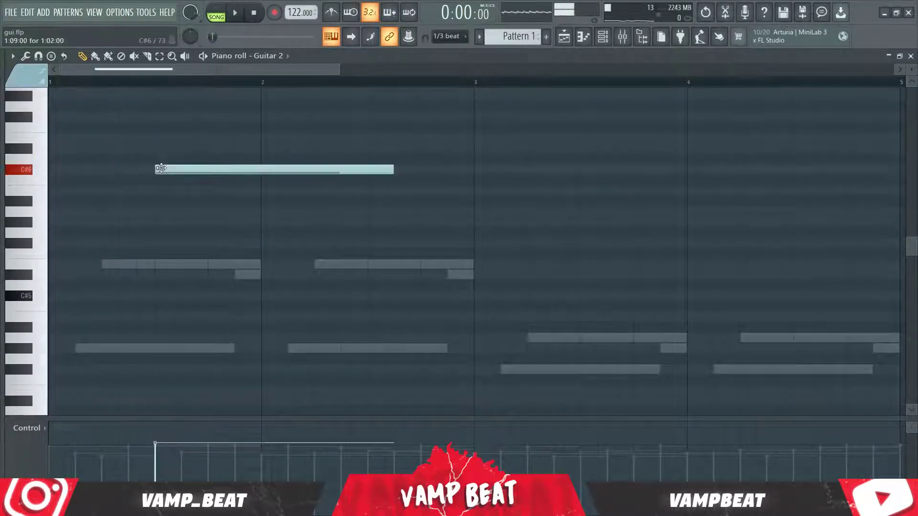
right_click(386, 168)
Place an E5 note on step 9 of bar 1 in Guitar 2, shorten it to two steps and audition it.
scroll(160, 260, down, 3)
click(165, 201)
key(space)
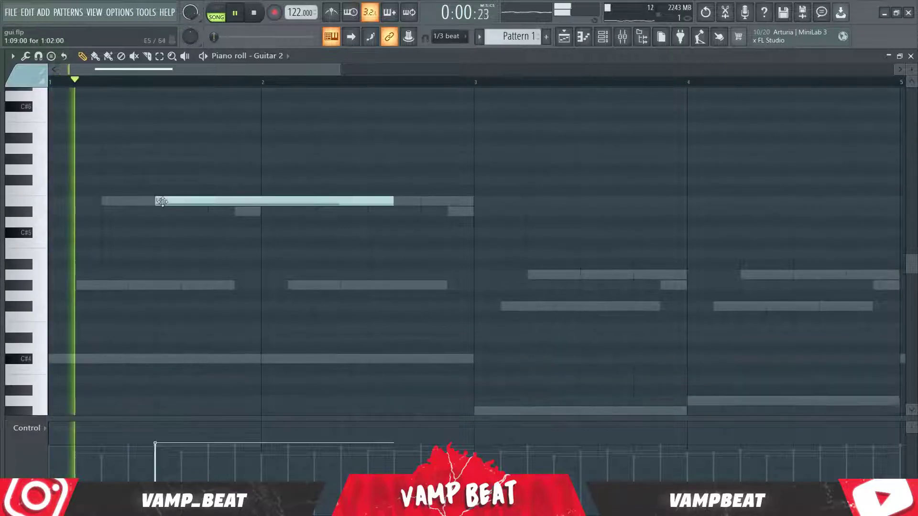
key(space)
drag(390, 201, 106, 216)
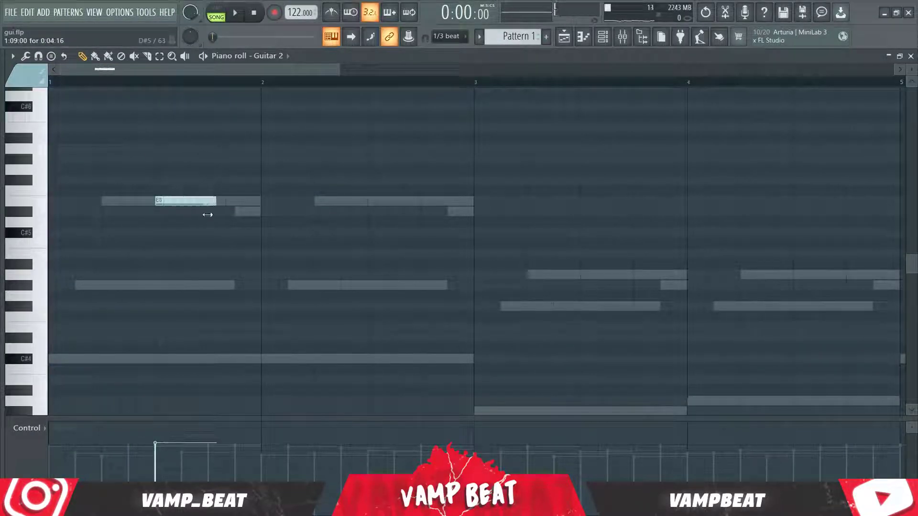
key(space)
key(space)
Raise the two-step E5 note in bar 1 to A5 and play it back.
click(166, 200)
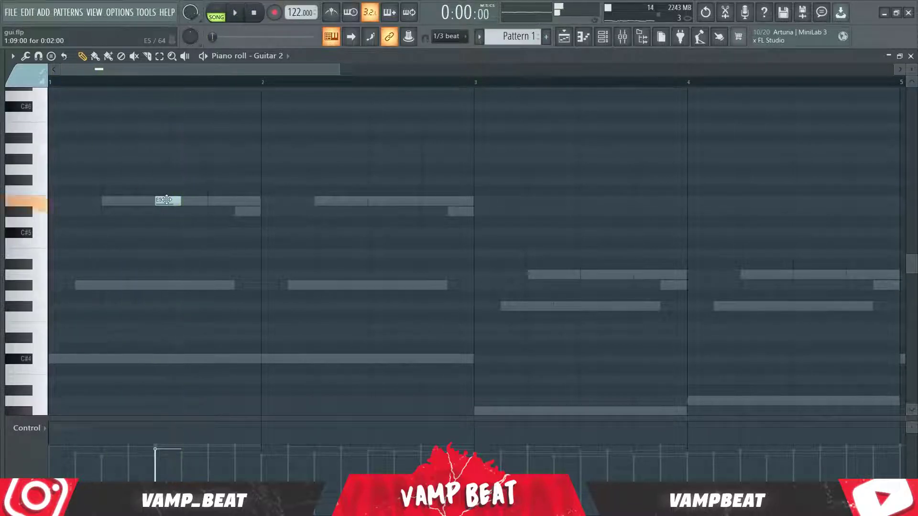
drag(166, 200, 166, 148)
key(space)
Add two-step notes G#5 at 1:11:16 and A5 at 1:14:08 following the first A5, auditioning the phrase.
scroll(185, 230, up, 3)
click(193, 232)
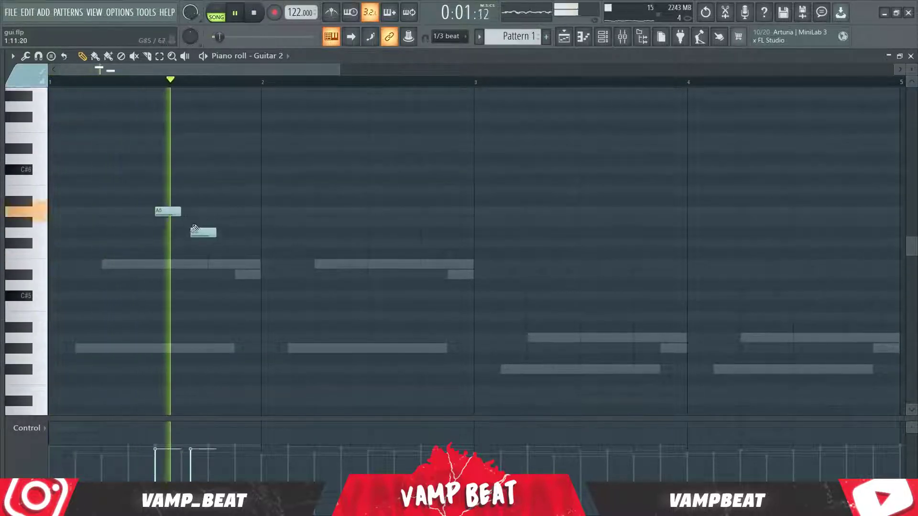
drag(195, 230, 195, 220)
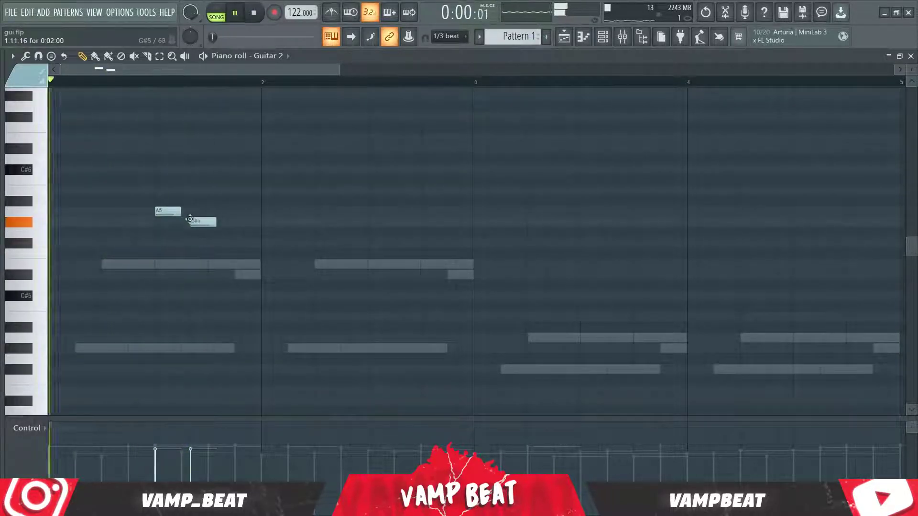
click(228, 211)
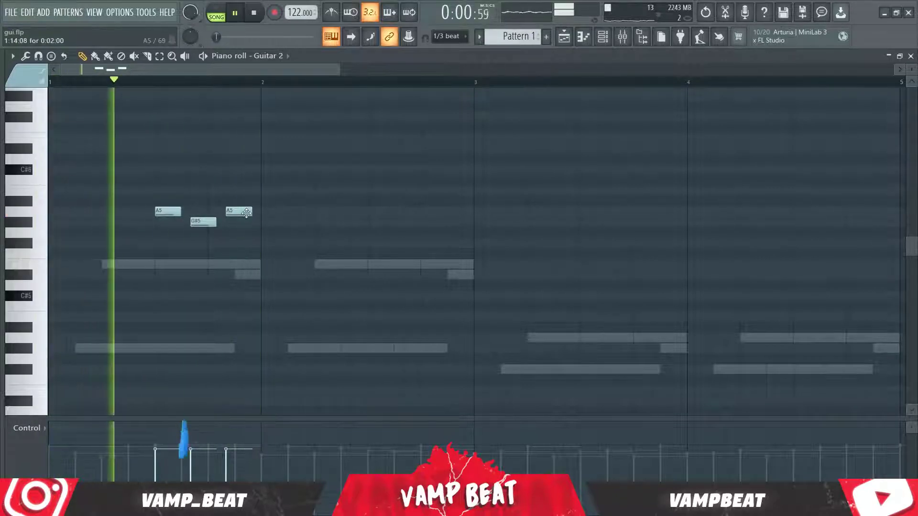
key(space)
Move the G#5 and second A5 earlier so the G#5 overlaps both A5 notes, and audition the phrase.
mouse_move(197, 223)
mouse_down()
mouse_move(187, 224)
mouse_move(235, 206)
mouse_move(199, 206)
mouse_up()
key(space)
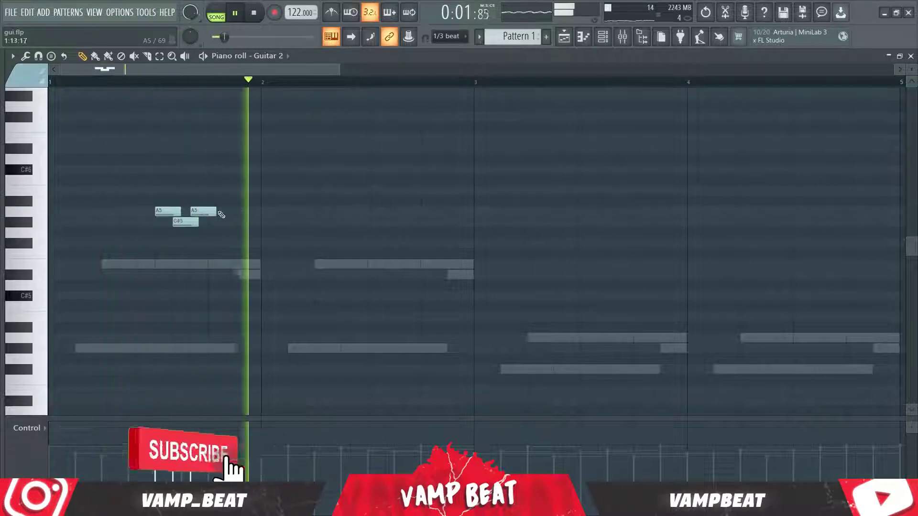
key(space)
Select the three notes of the Guitar 2 phrase, lower their velocity together and audition the result.
drag(154, 176, 233, 251)
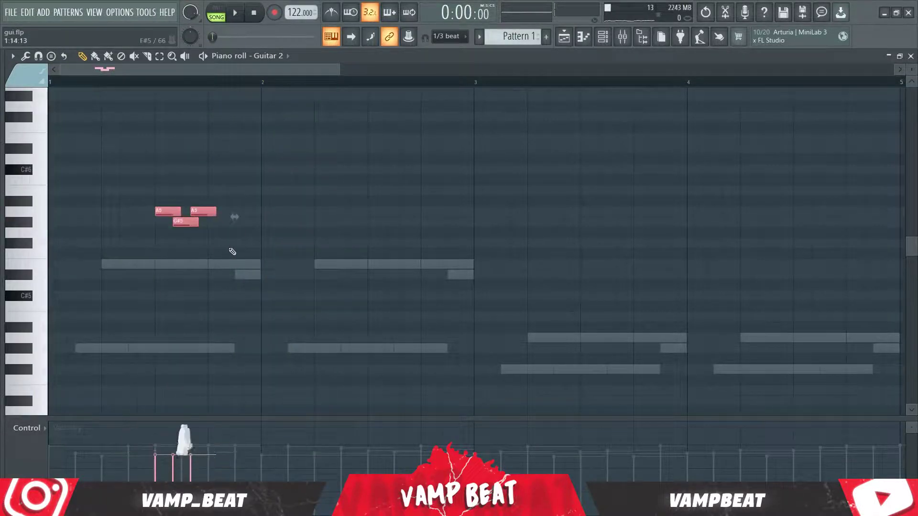
click(232, 252)
drag(245, 164, 173, 240)
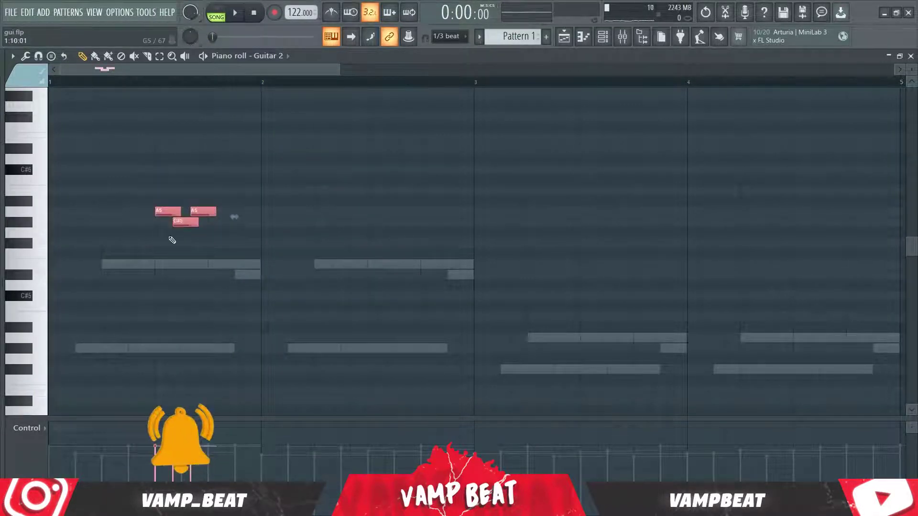
key(space)
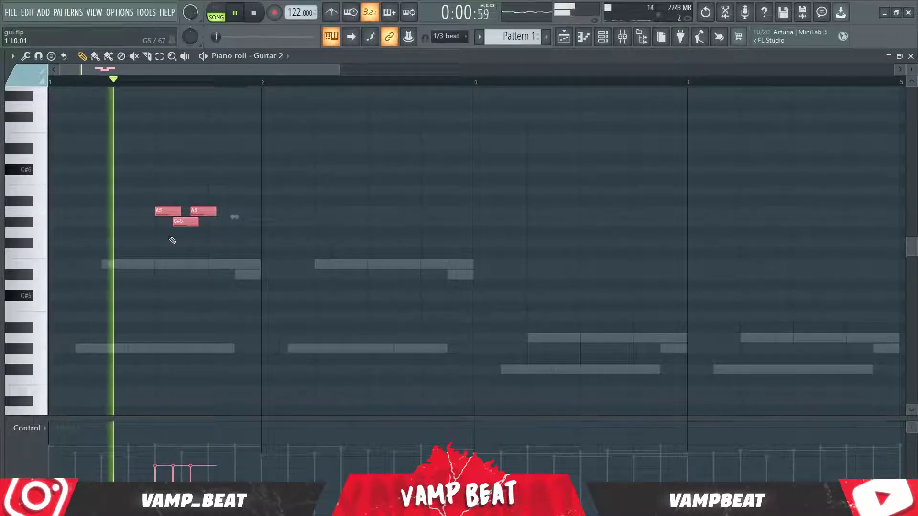
key(space)
key(space)
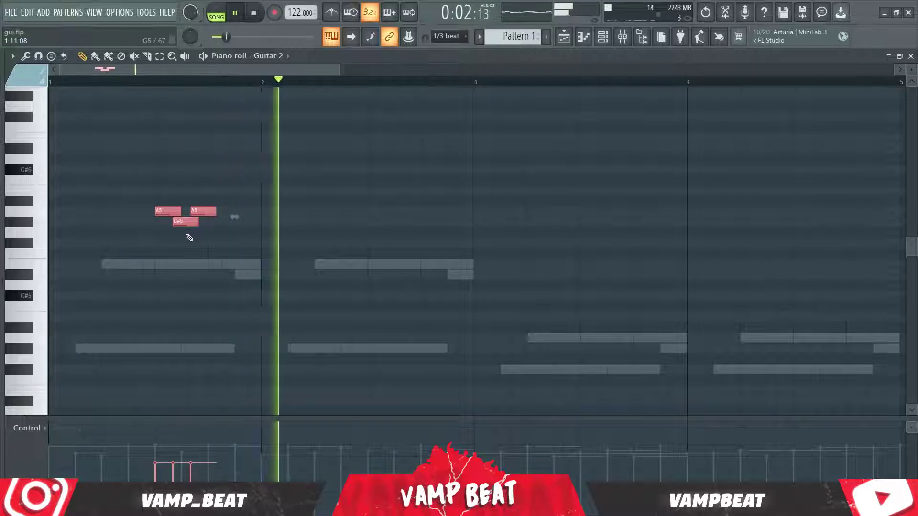
key(space)
Select the three-note phrase, raise it an octave to A6 and G#6, and audition it.
scroll(179, 145, down, 2)
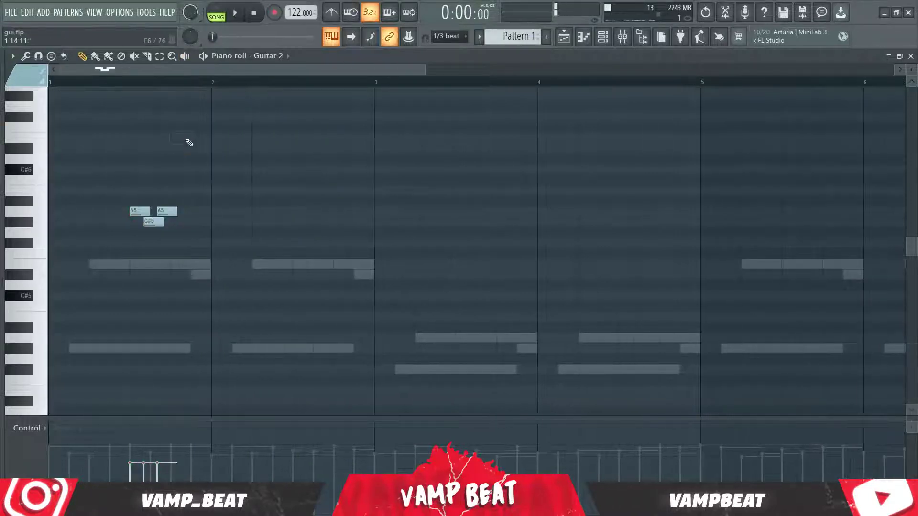
key(space)
key(space)
drag(200, 203, 142, 271)
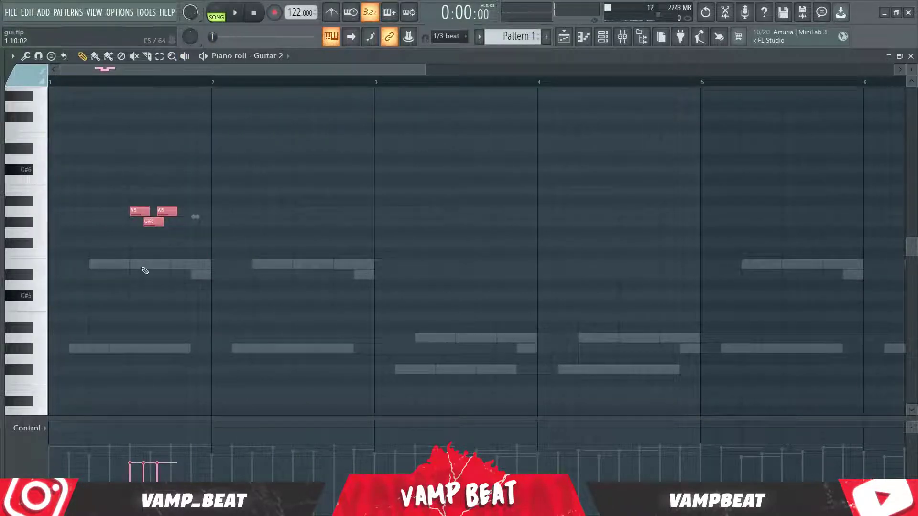
key(ctrl+Up)
key(space)
scroll(145, 270, up, 2)
key(space)
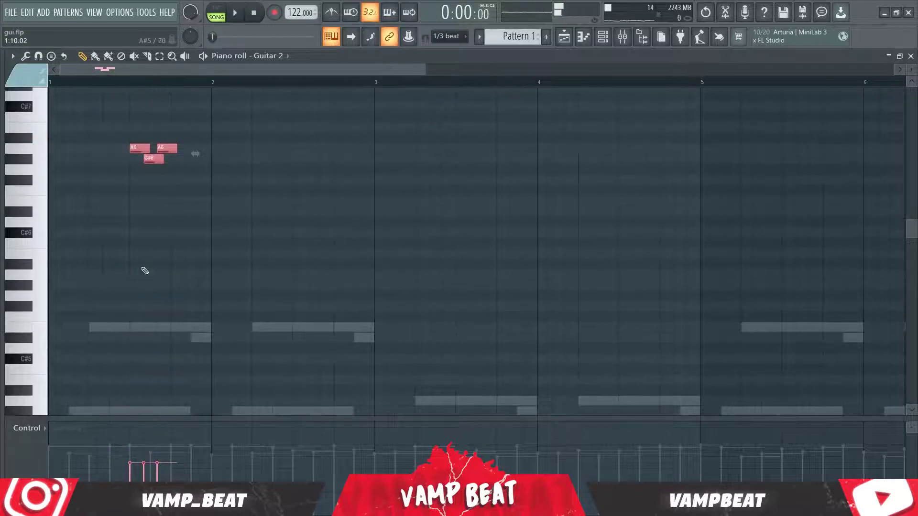
Lower the selected phrase to E6 and D#6, audition it, and bring it further down to D6 and C#6.
key(shift+Down)
key(shift+Down)
key(shift+Down)
key(shift+Down)
key(shift+Down)
key(space)
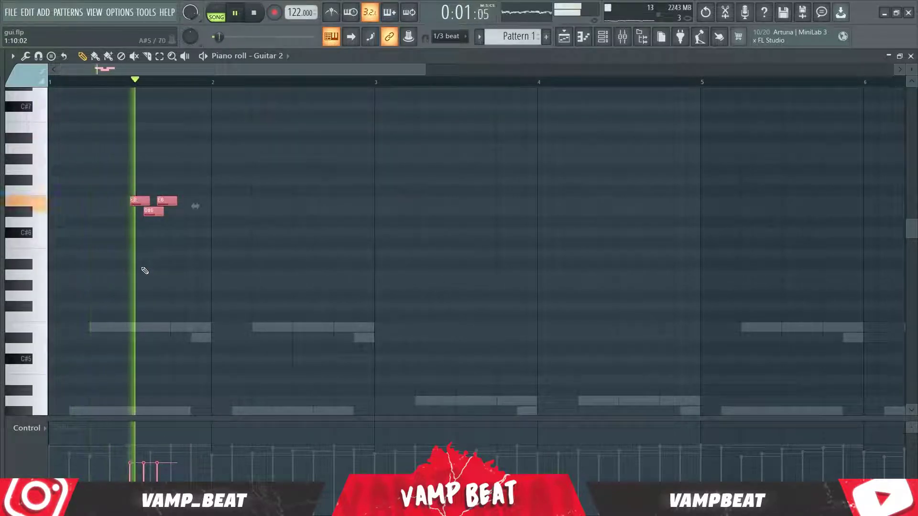
key(space)
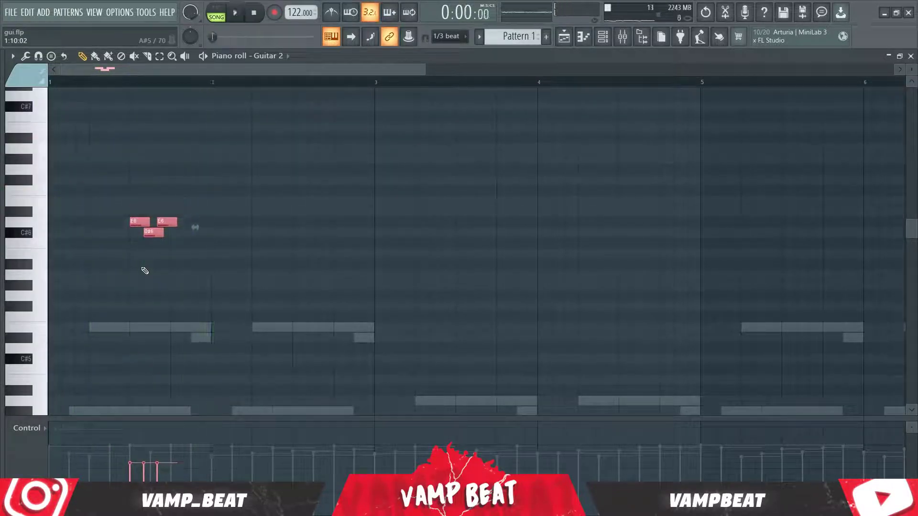
Transpose the selected phrase down five semitones to A5 and G#5 and audition it.
key(shift+Down)
key(shift+Down)
key(shift+Down)
key(shift+Down)
key(shift+Down)
key(space)
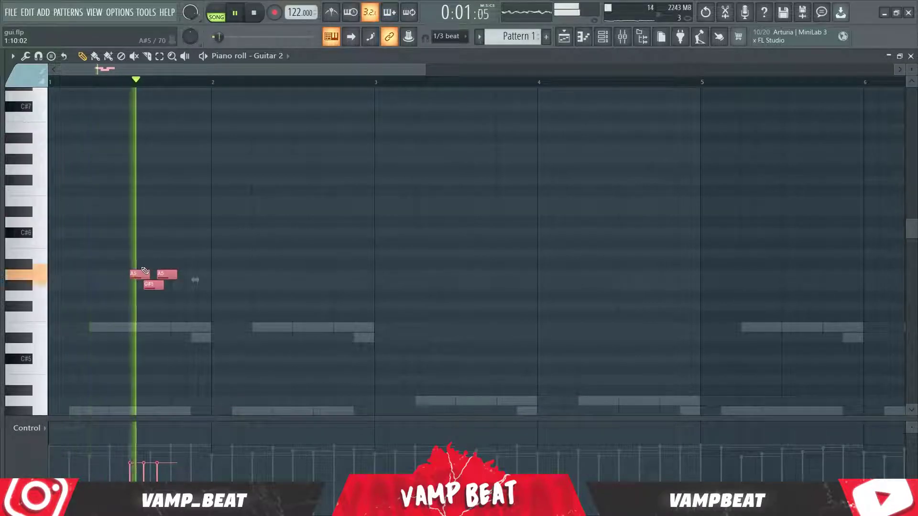
key(space)
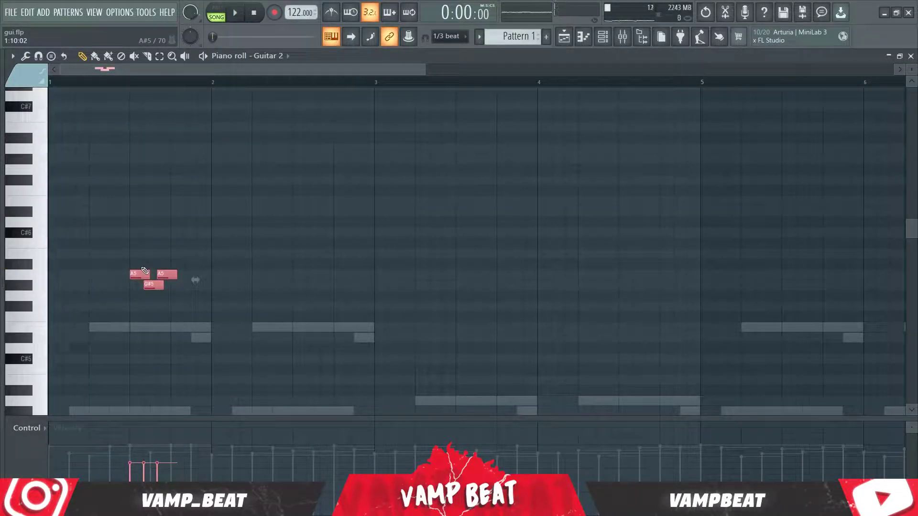
click(127, 223)
key(space)
right_click(128, 223)
key(space)
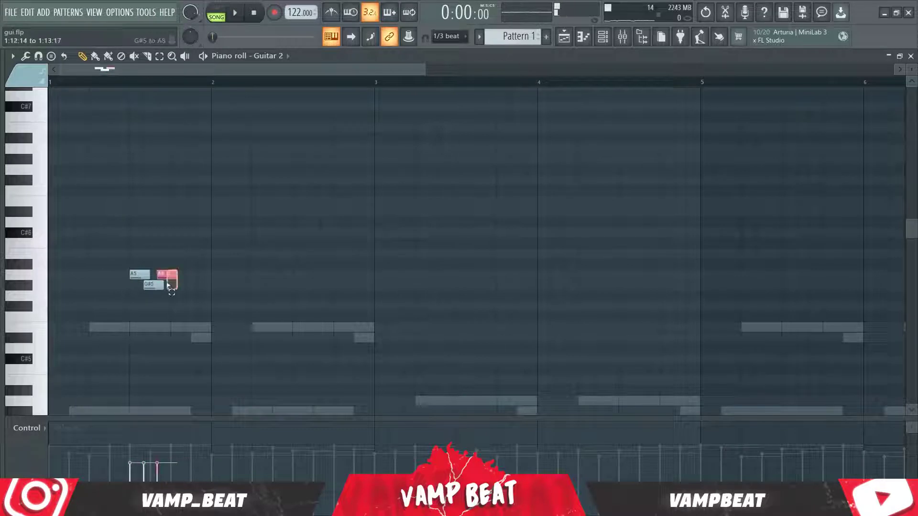
Move the G#5 and the second A5 a third of a beat later and play the phrase back.
key(space)
drag(160, 289, 168, 285)
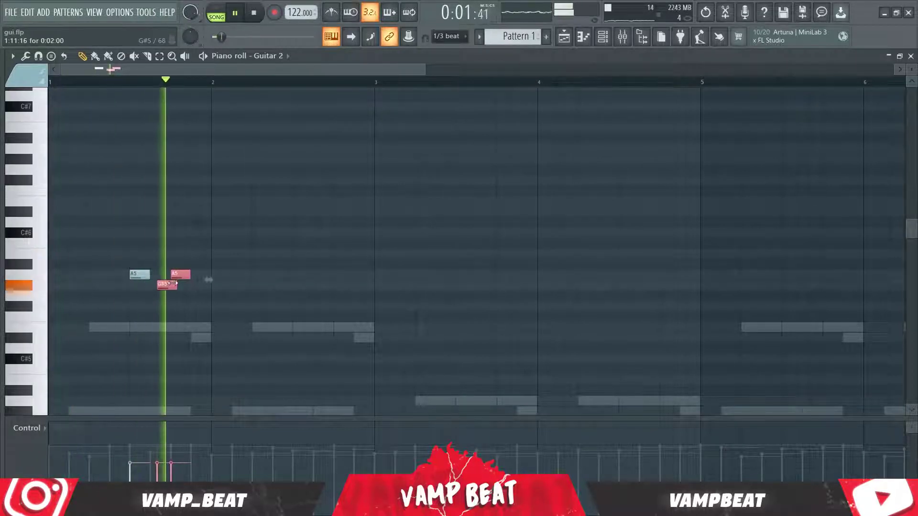
key(space)
key(space)
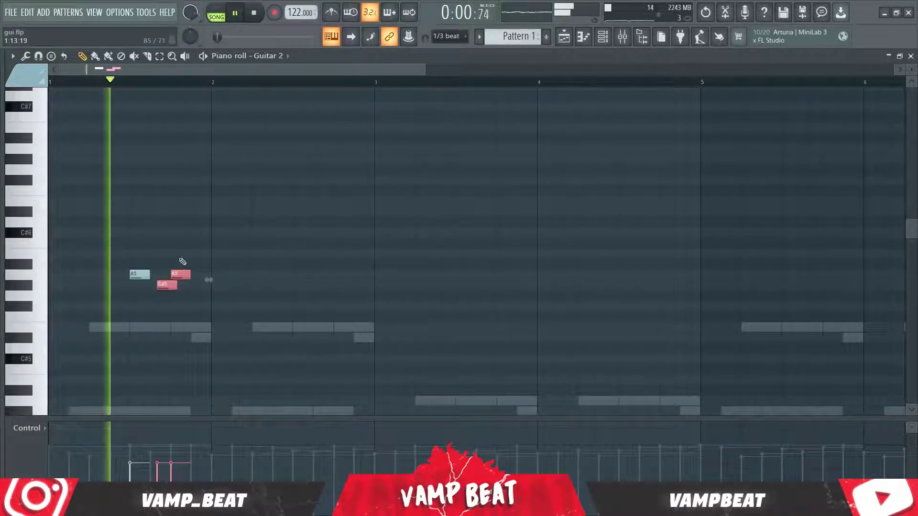
Reposition the second A5 at 1:14:08 and the G#5 after it at 1:15:16, auditioning the new rhythm.
click(181, 275)
key(space)
key(space)
drag(182, 275, 214, 282)
key(space)
key(space)
key(space)
key(space)
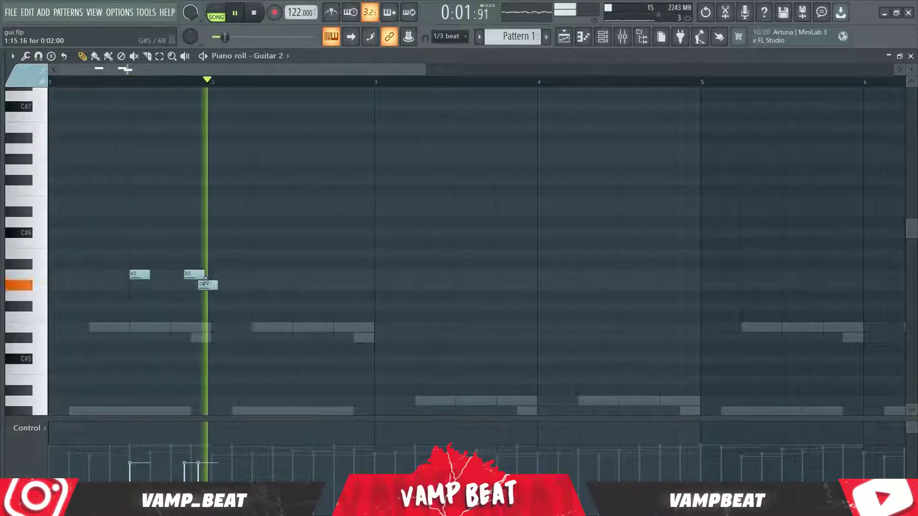
key(space)
key(space)
key(space)
Add a two-step G#5 note at 1:11:16 between the two A5 notes and audition the phrase.
drag(149, 274, 165, 273)
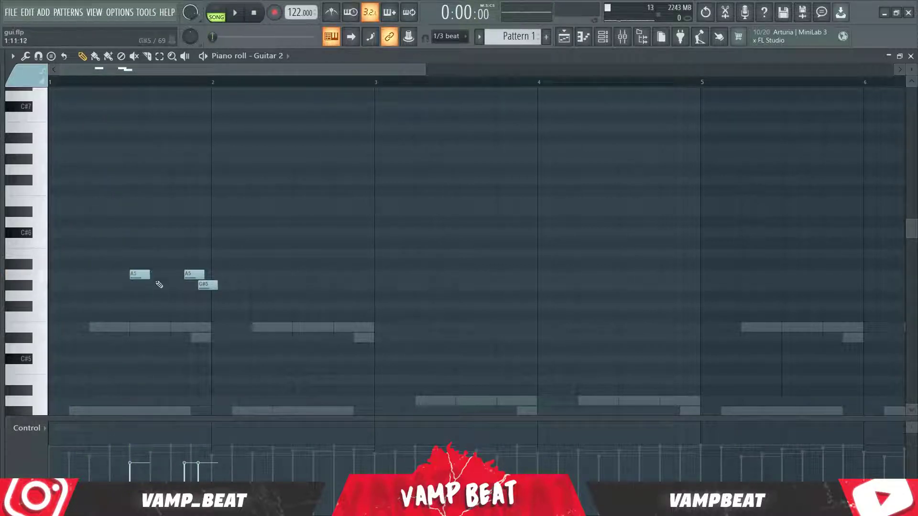
click(159, 285)
key(space)
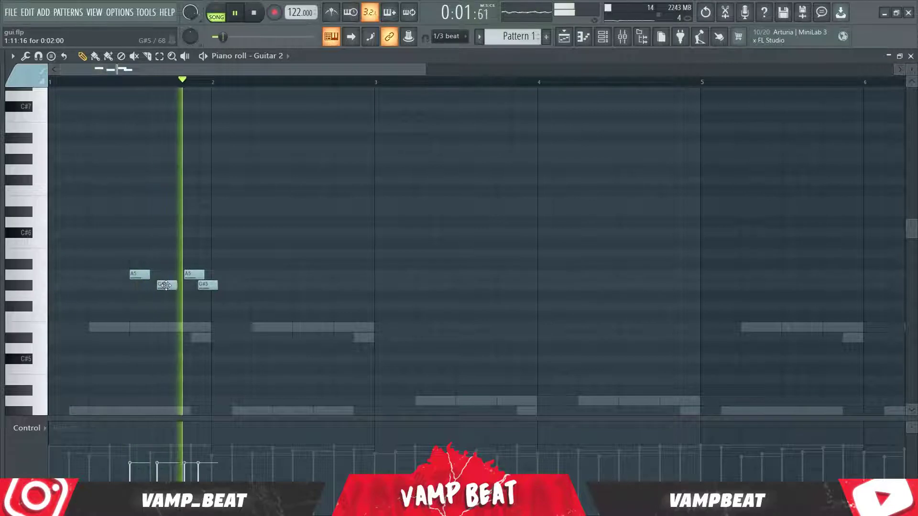
key(space)
Add an A5 note at 1:13:00, just before the existing A5 near the end of bar 1.
key(space)
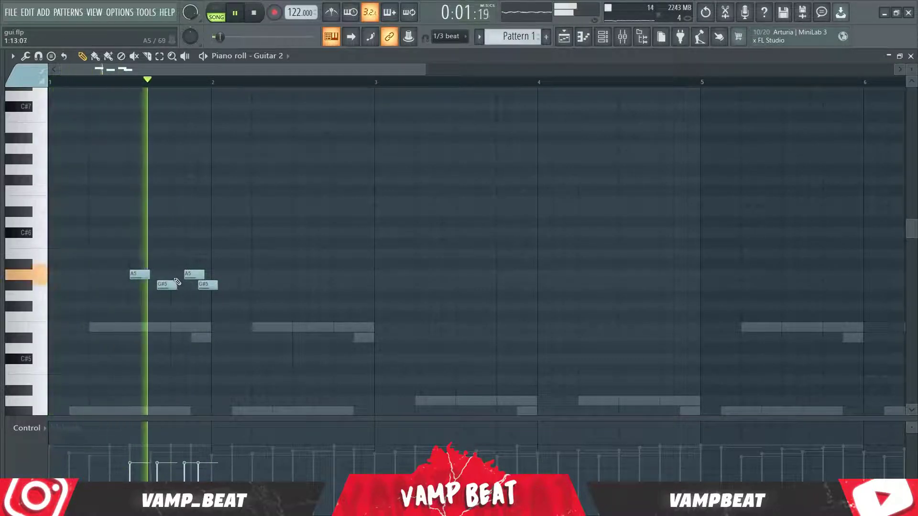
click(177, 275)
key(space)
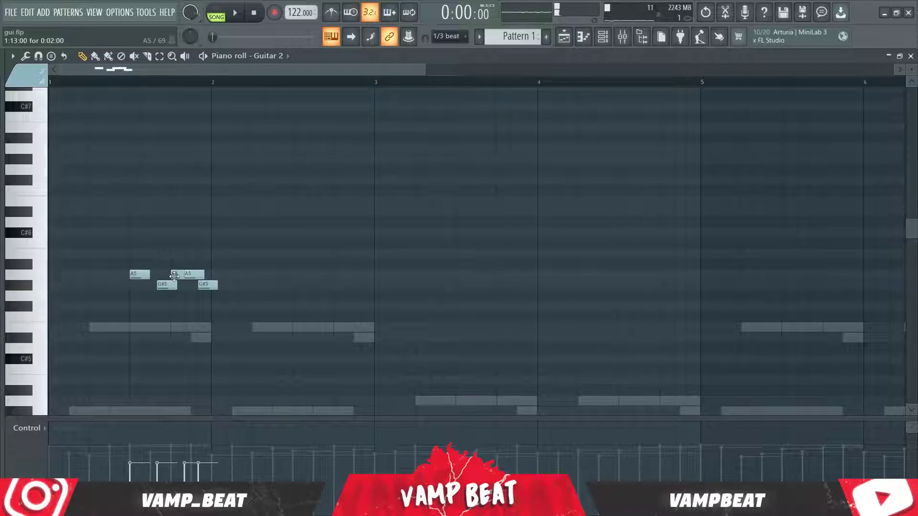
Audition the phrase, select all its notes and lengthen them together by a third of a beat.
key(space)
drag(261, 229, 143, 285)
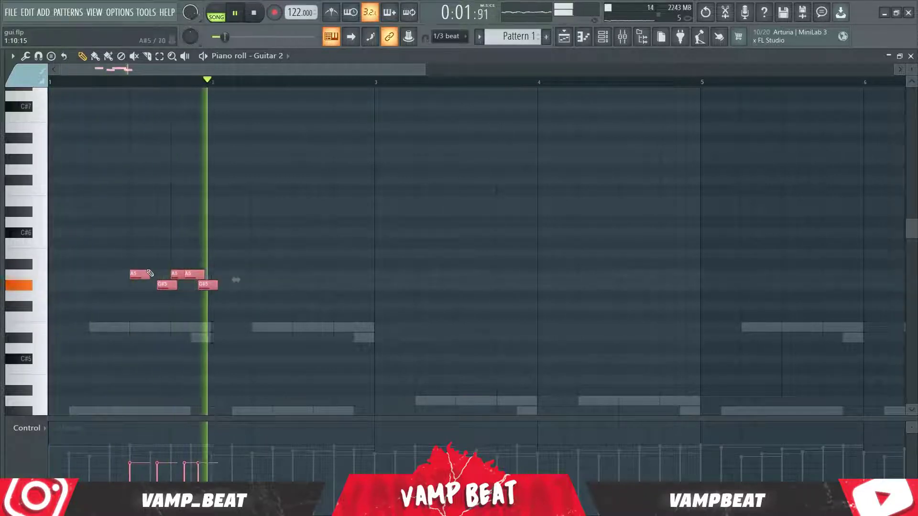
key(space)
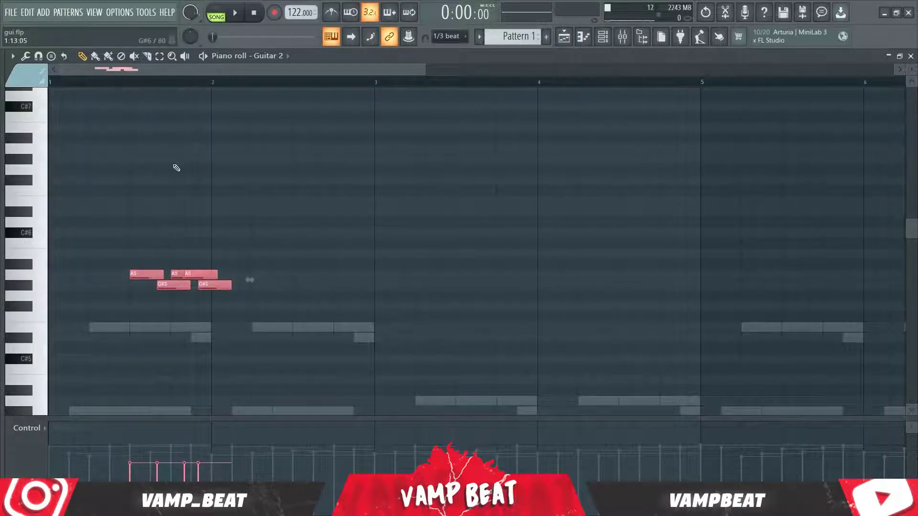
Slice the first A5 and first G#5 where their following notes begin and delete the overlapping tails.
drag(174, 165, 165, 211)
scroll(156, 150, down, 2)
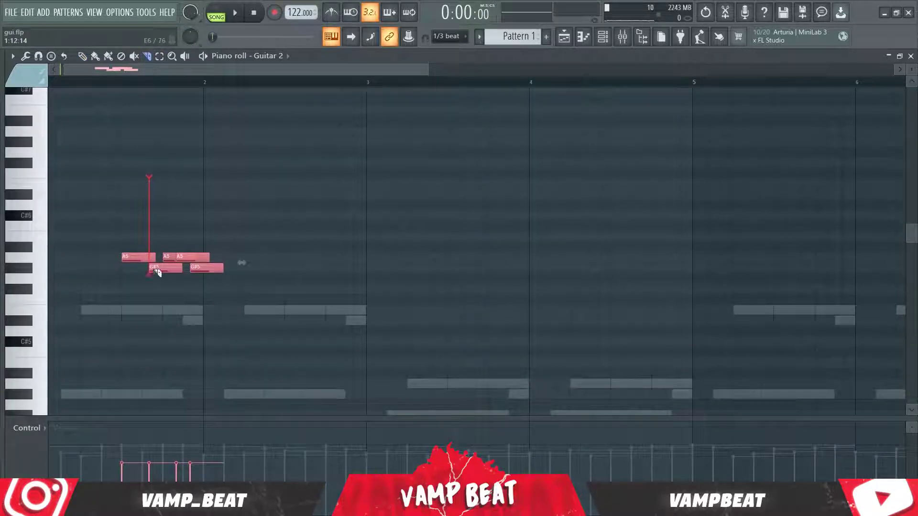
drag(154, 270, 155, 278)
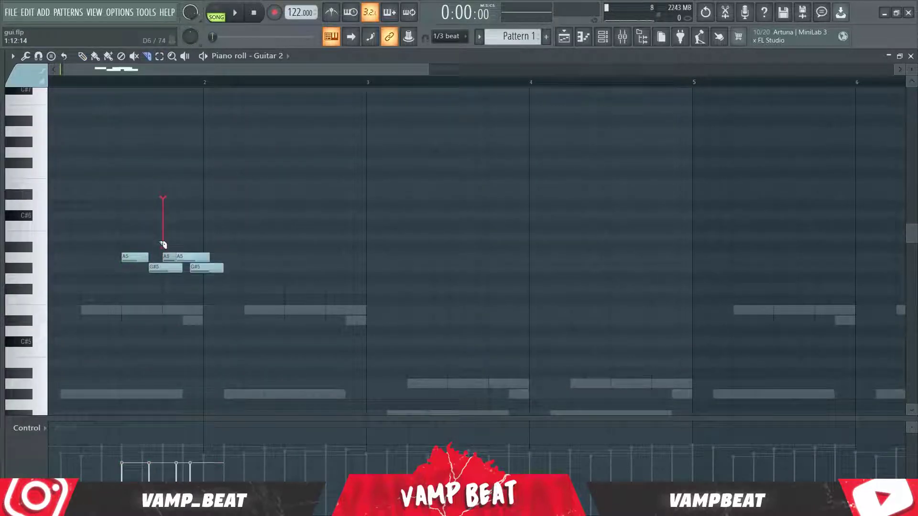
right_click(160, 222)
click(176, 247)
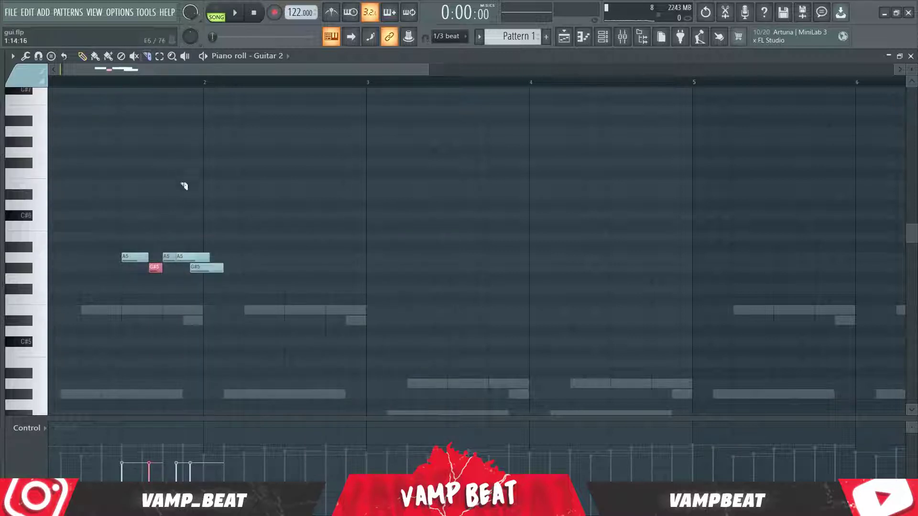
Slice the last A5 where the final G#5 begins and the final G#5 at the start of bar 2, deleting the tails.
drag(184, 277, 184, 280)
right_click(196, 216)
click(213, 238)
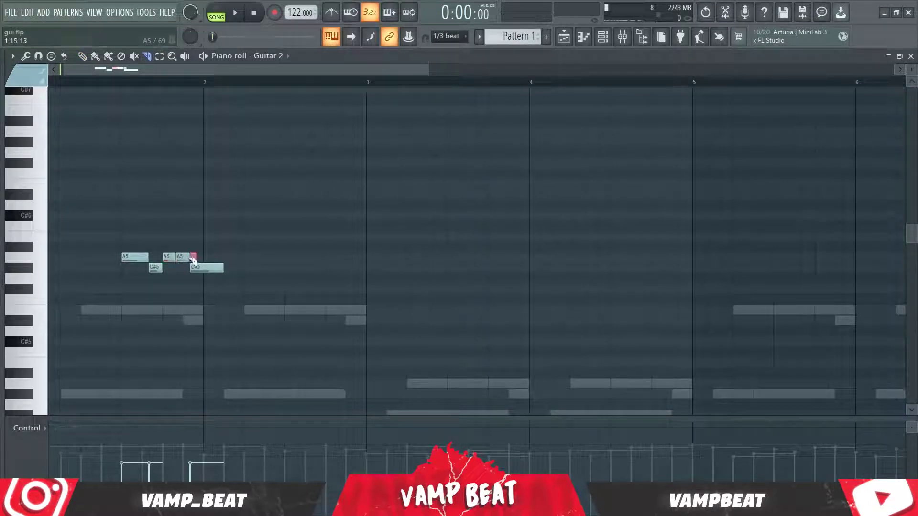
right_click(197, 224)
click(201, 242)
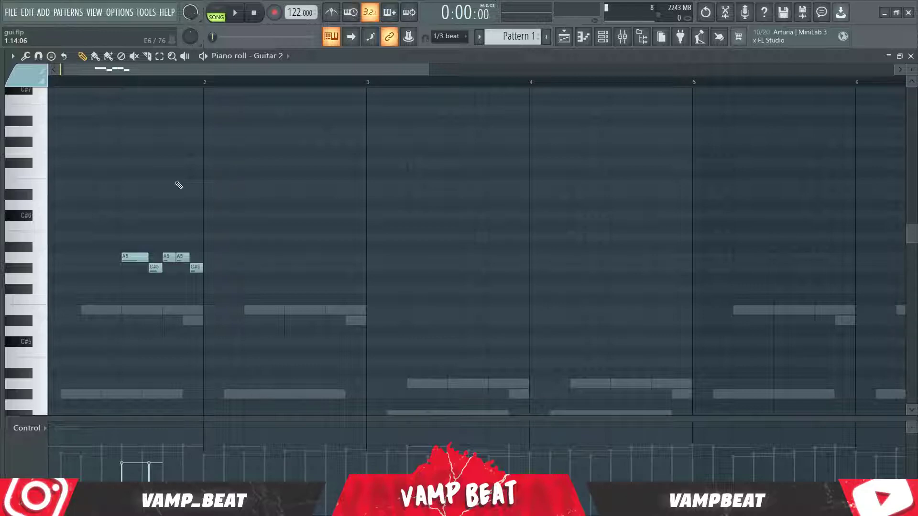
key(super)
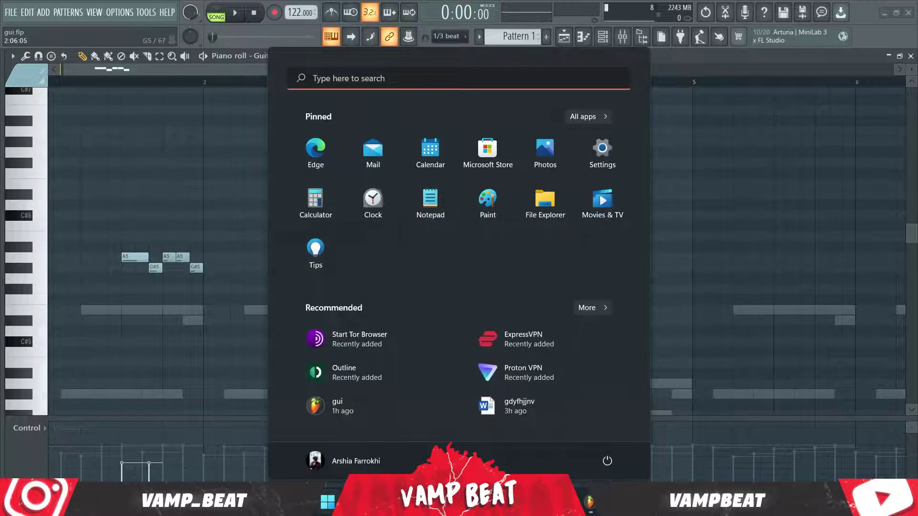
click(588, 507)
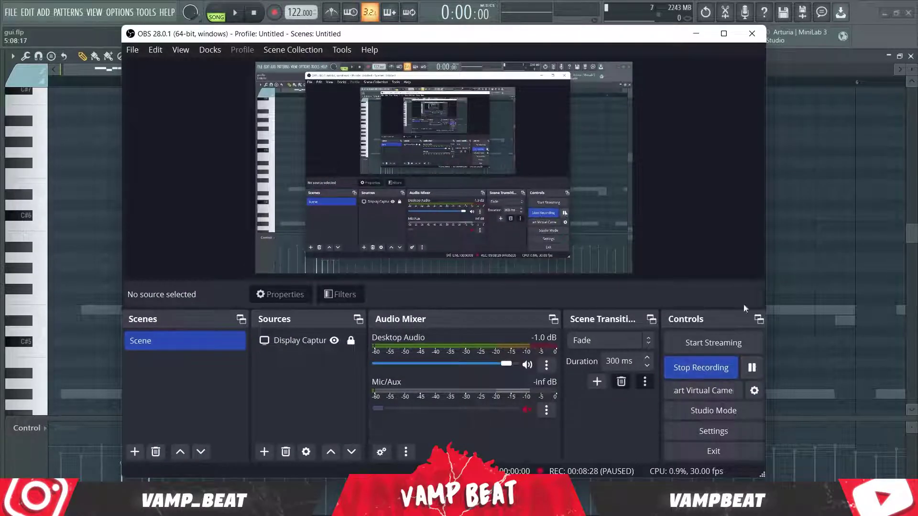
click(698, 34)
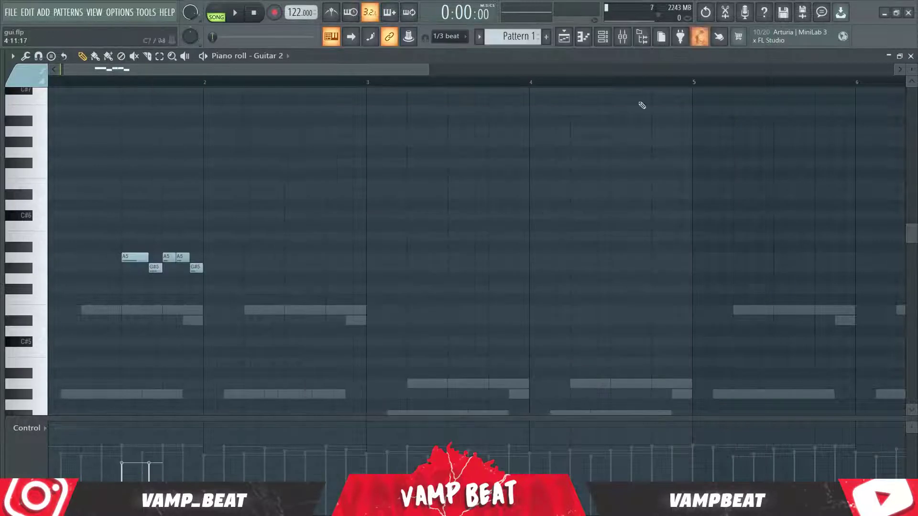
Select the last three notes of the bar 1 phrase and audition the phrase.
drag(347, 162, 176, 310)
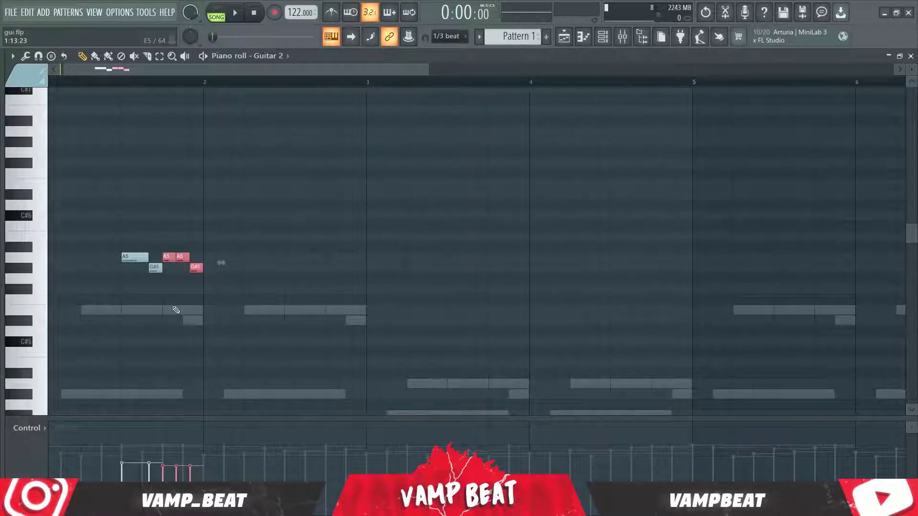
key(space)
click(299, 203)
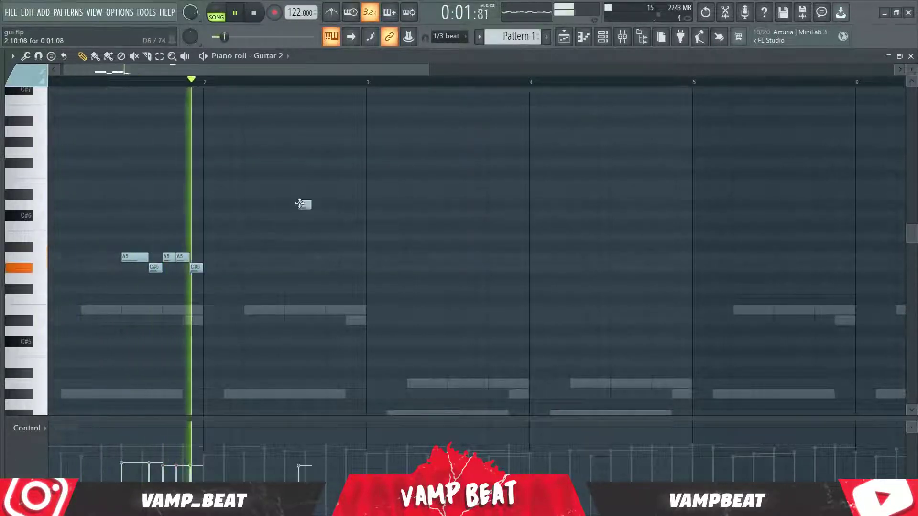
right_click(300, 204)
key(space)
Select the five-note phrase in bar 1, duplicate it into bar 2 and audition it.
scroll(315, 74, down, 2)
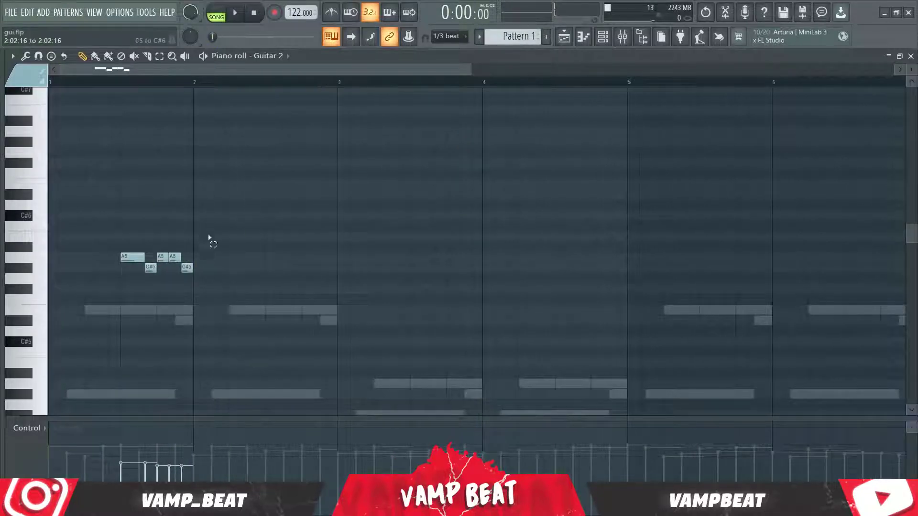
drag(208, 210, 123, 329)
drag(131, 256, 275, 246)
key(space)
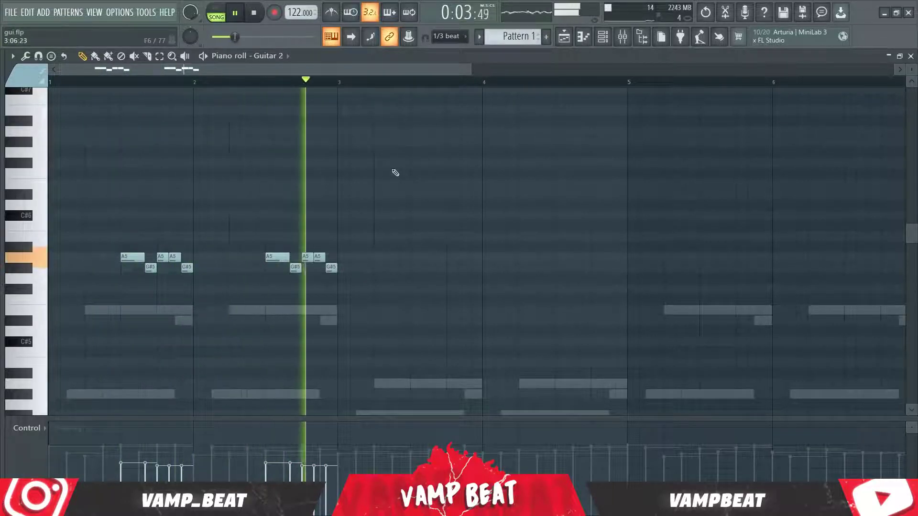
Copy the phrases of bars 1 and 2 into bars 3 and 4, audition them and clear the selection.
drag(420, 178, 185, 260)
key(space)
key(ctrl+z)
drag(128, 253, 418, 245)
key(space)
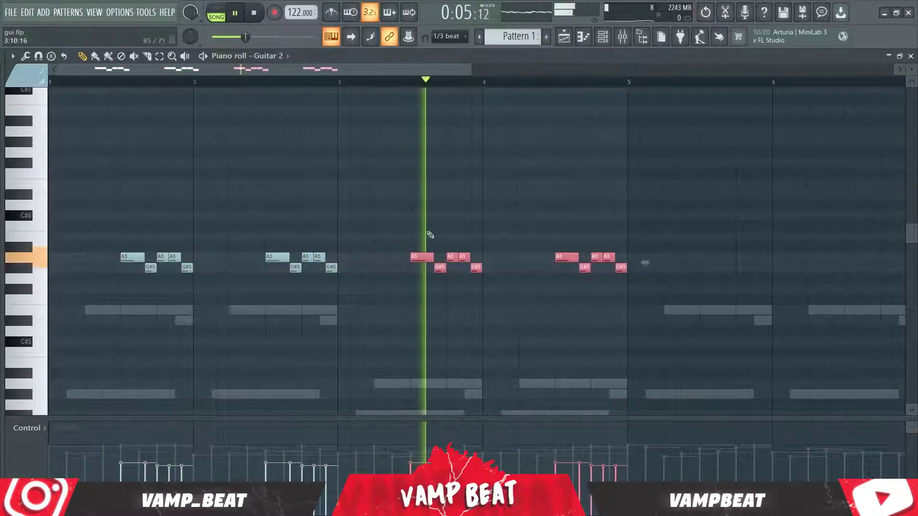
key(space)
click(439, 206)
right_click(438, 207)
Select the phrase in bar 3 and transpose it down five semitones to start on E5 during playback.
key(space)
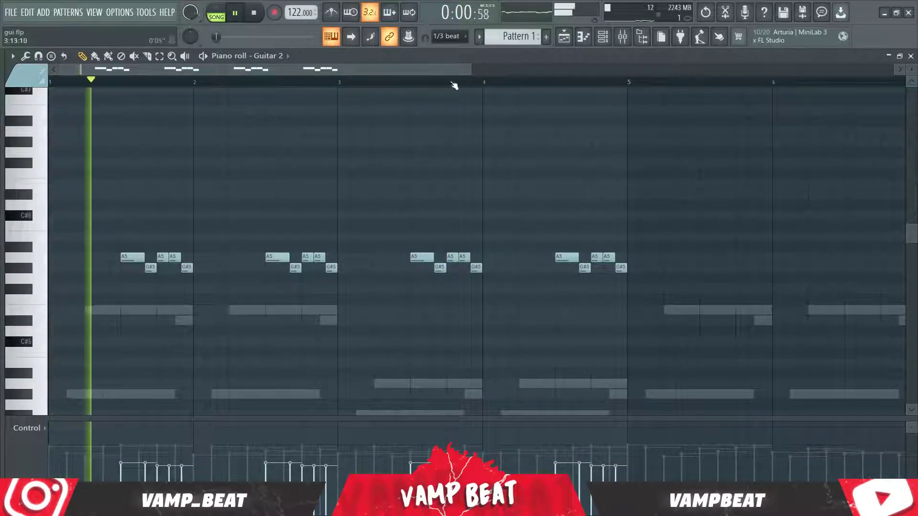
scroll(506, 159, down, 1)
scroll(484, 86, up, 2)
drag(510, 148, 366, 260)
key(Down)
key(Down)
key(Down)
key(Down)
key(Down)
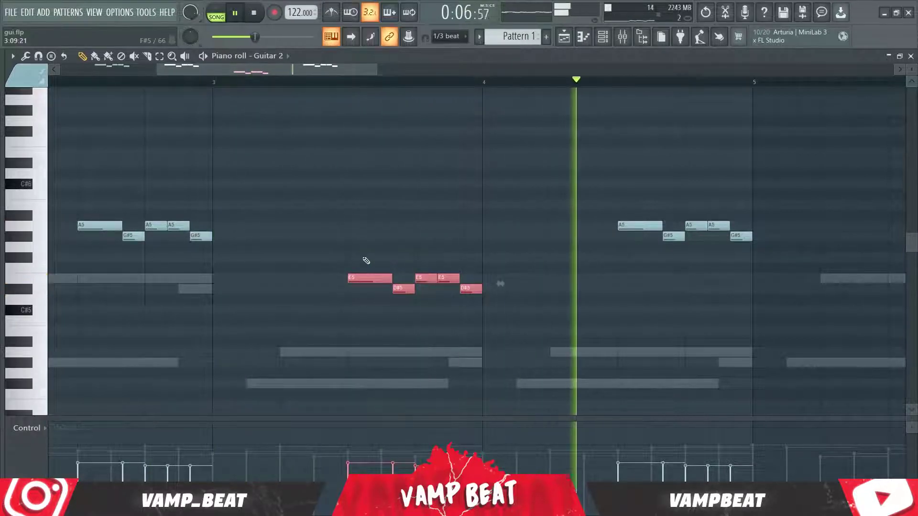
key(space)
Transpose the bar 3 phrase up twelve semitones to start on E6 and audition it.
key(Up)
key(Up)
key(Up)
key(Up)
key(Up)
key(Up)
key(Up)
key(Up)
key(Up)
key(Up)
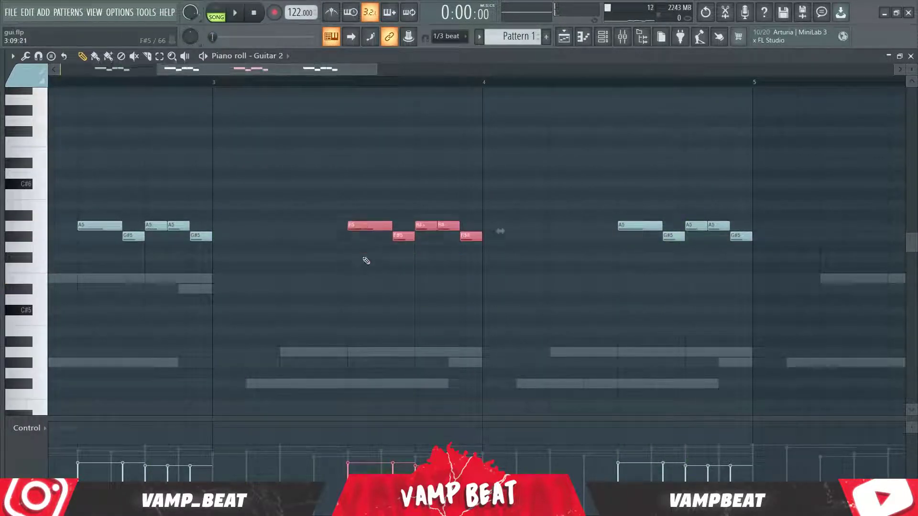
key(Up)
key(Up)
key(space)
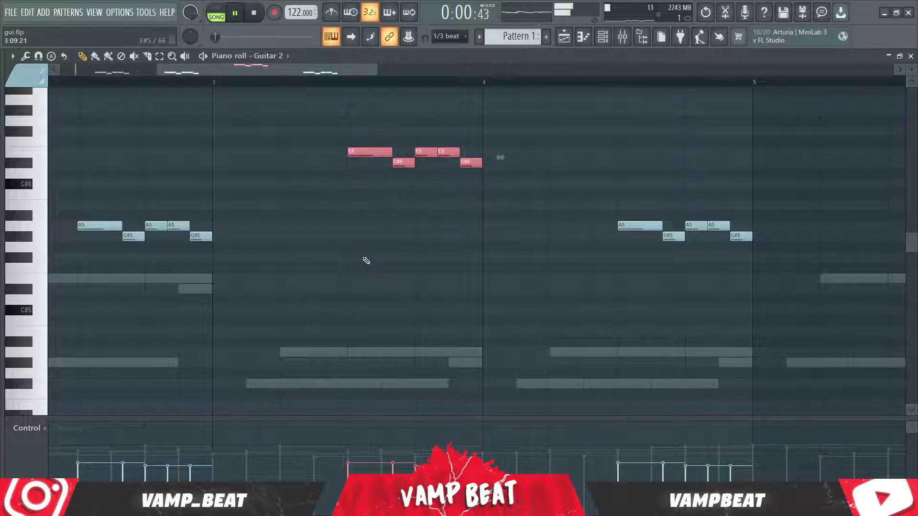
scroll(500, 85, down, 3)
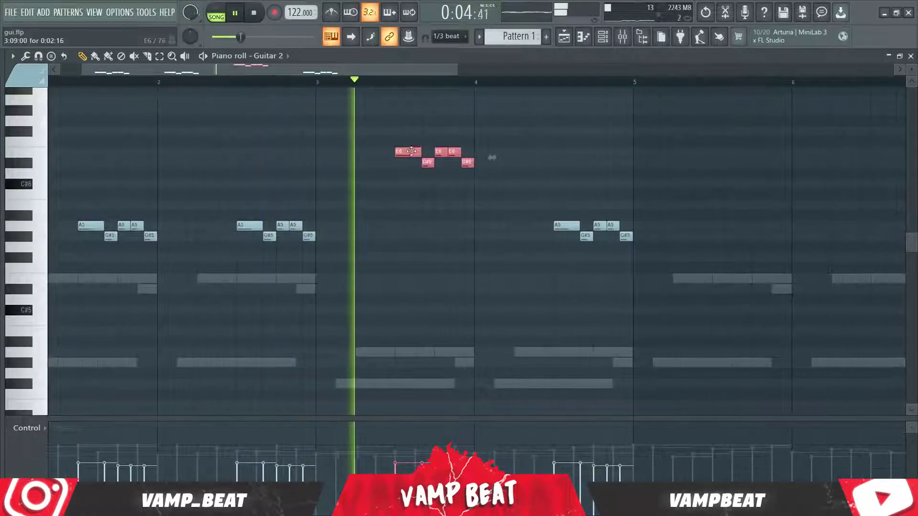
key(space)
Lower the bar 3 phrase three semitones to start on C#6 and audition it from the start of bar 3.
drag(411, 152, 412, 191)
click(320, 83)
key(space)
right_click(462, 110)
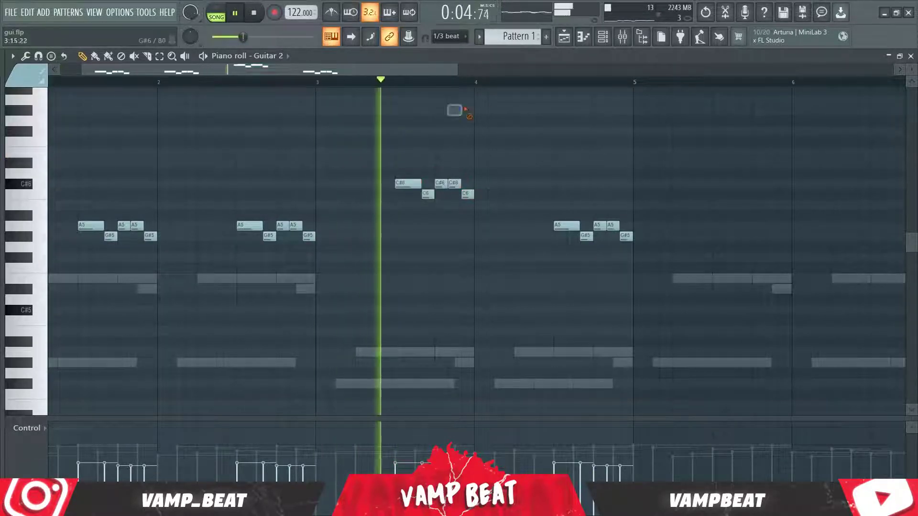
key(space)
Lower the second note of the bar 3 phrase to B5 and its last note to A5, then audition the change.
click(435, 204)
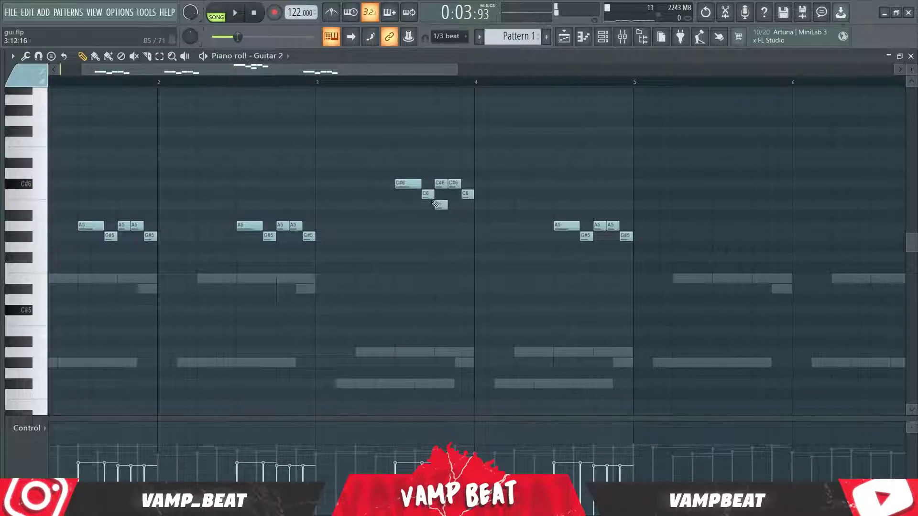
drag(428, 194, 467, 226)
key(space)
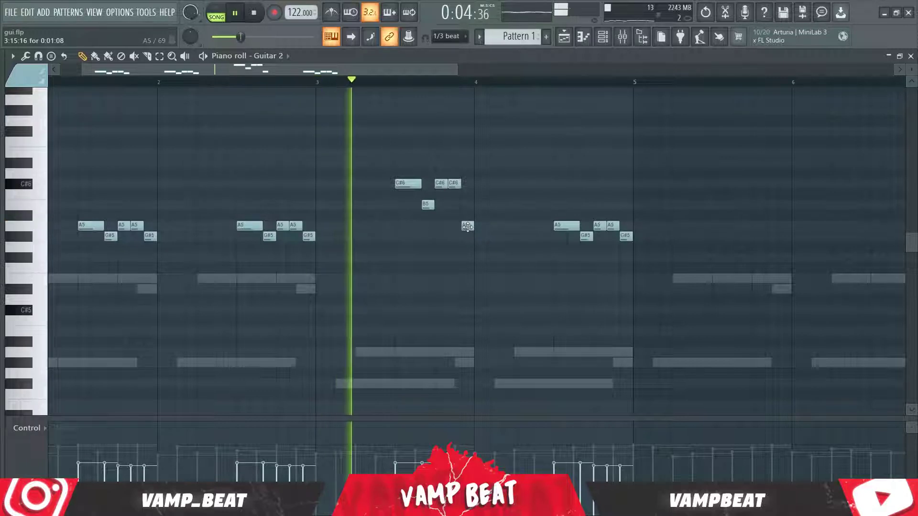
key(space)
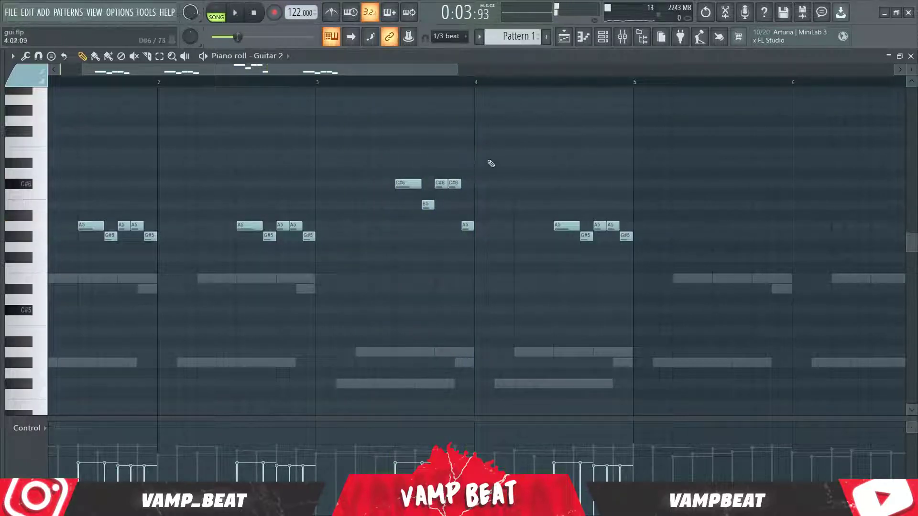
Select the bar 3 phrase, transpose it down two semitones to start on B5 and audition it.
drag(484, 158, 409, 251)
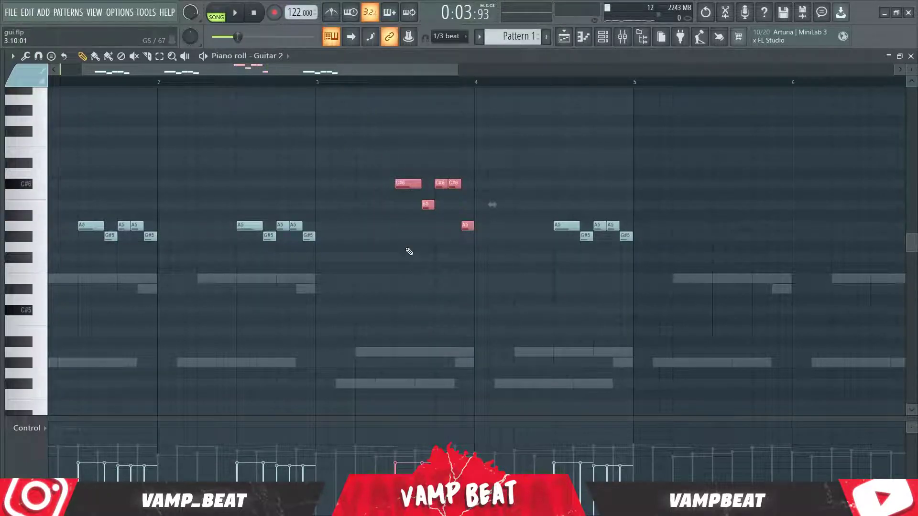
key(Down)
key(Down)
key(space)
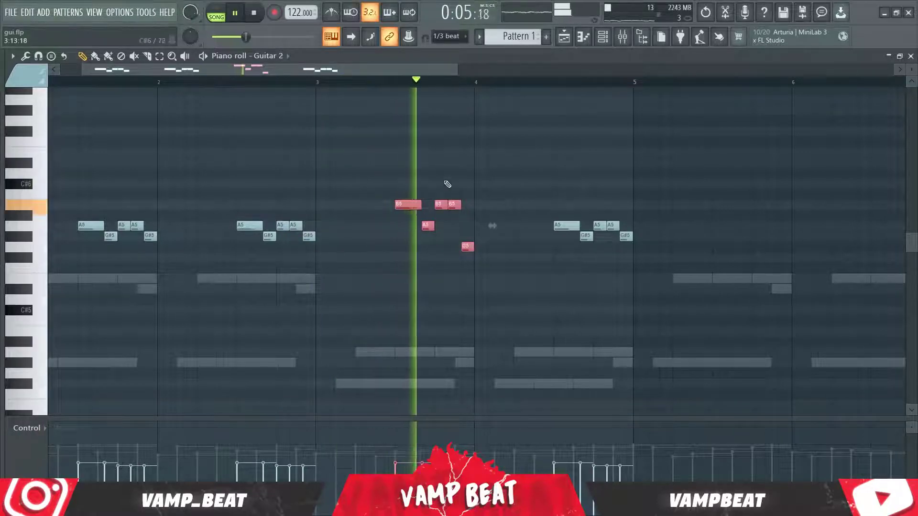
ctrl+click(467, 160)
key(space)
Raise the last note of the bar 3 phrase to G#5 and audition the melody from bar 2.
drag(464, 248, 466, 234)
key(space)
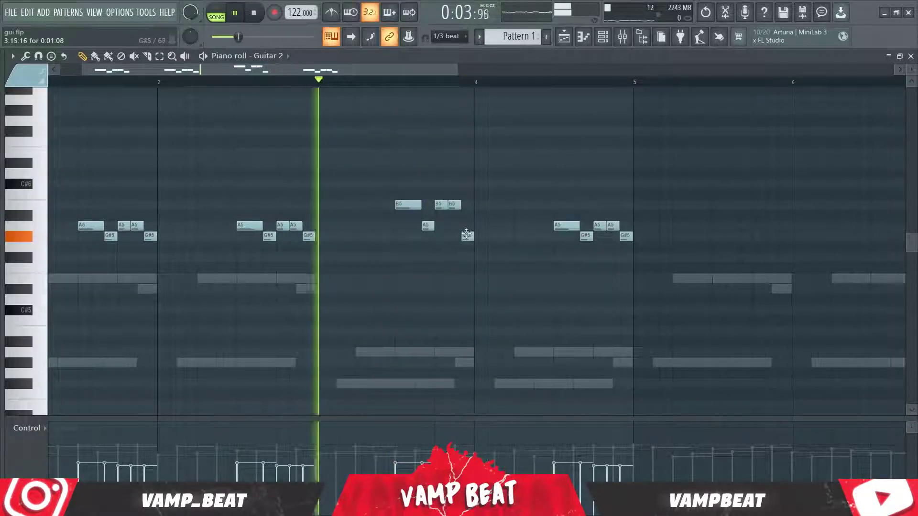
key(space)
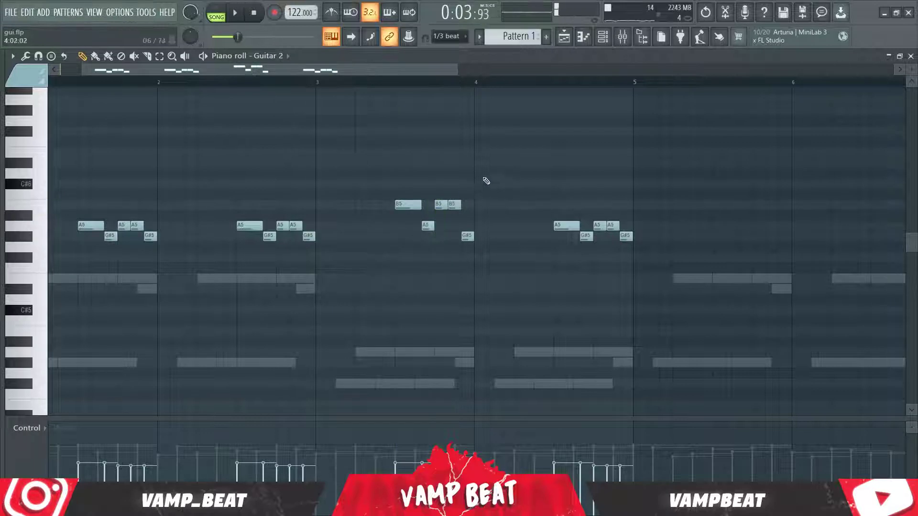
click(159, 84)
key(space)
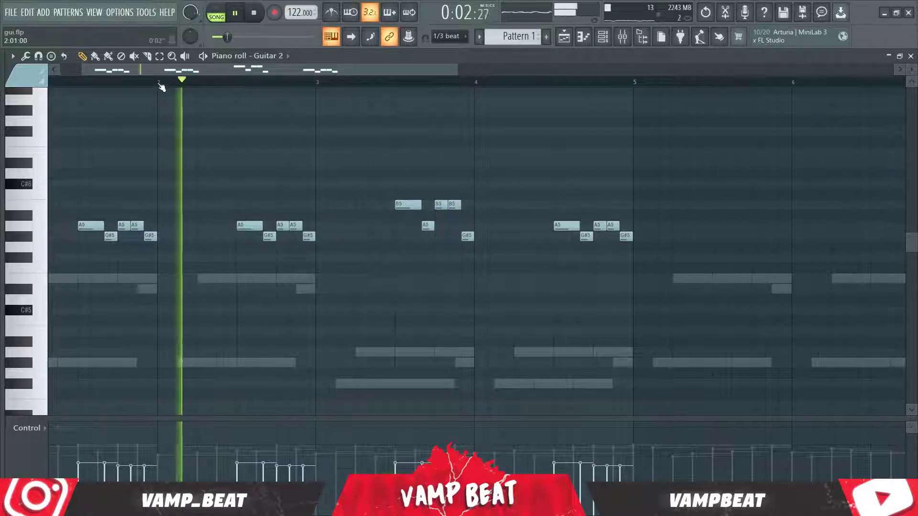
scroll(382, 75, up, 2)
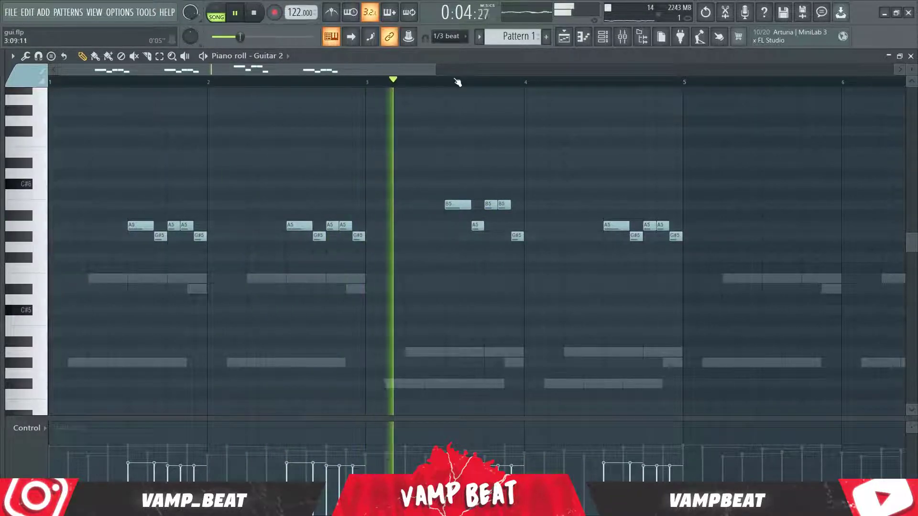
key(space)
Select the bar 3 phrase, transpose it down three semitones to start on G#5 and audition it.
drag(544, 149, 403, 262)
key(space)
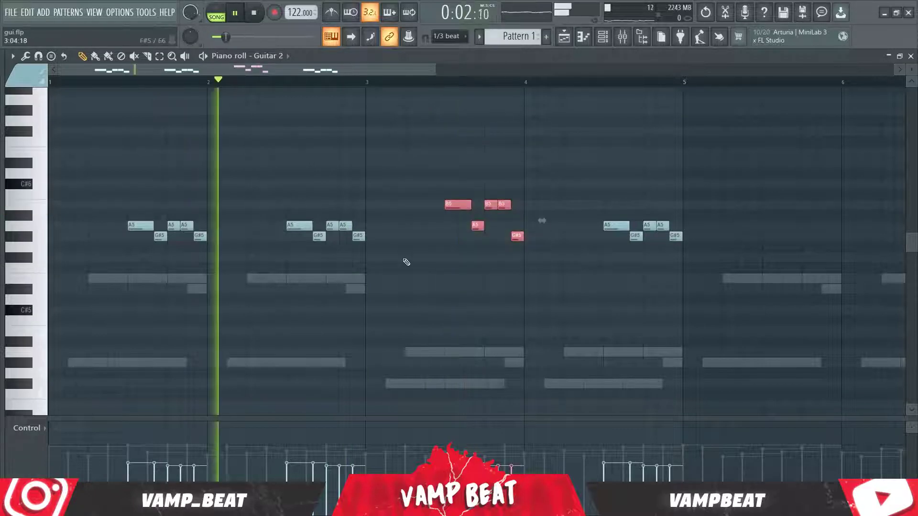
key(Down)
key(Down)
key(Down)
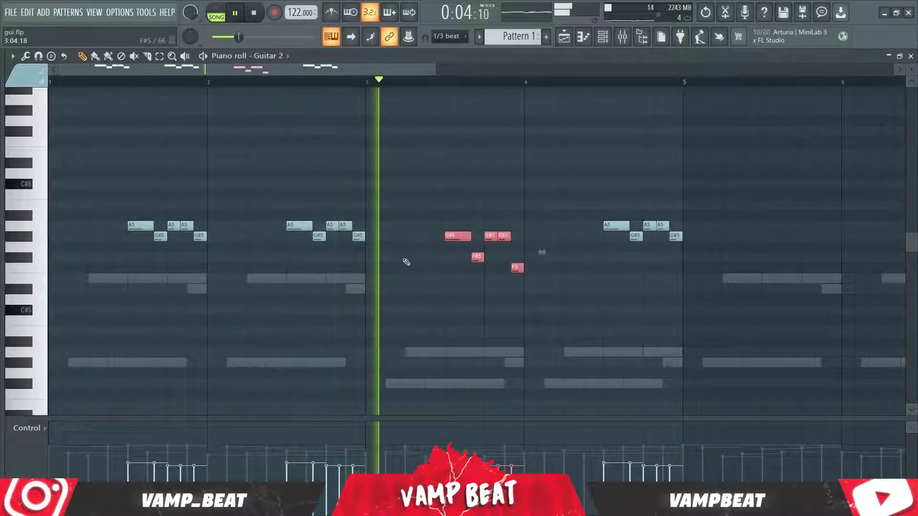
click(543, 186)
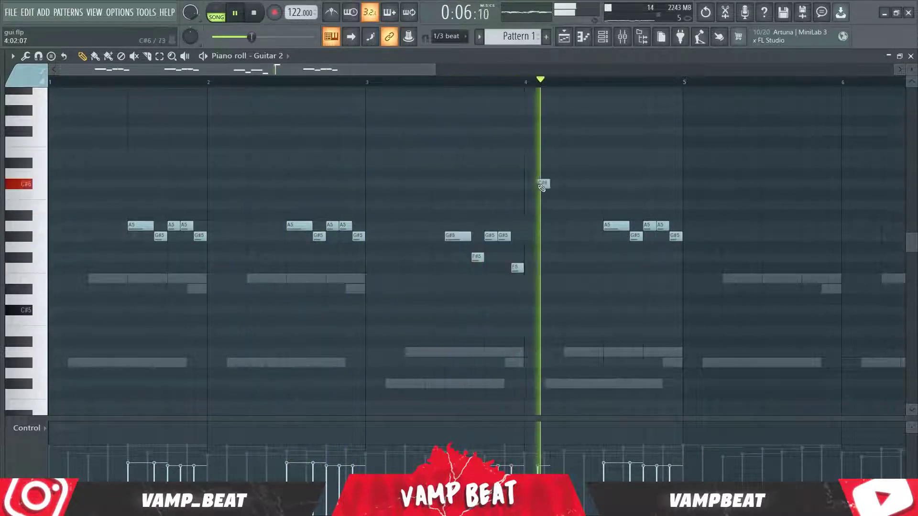
right_click(543, 185)
key(space)
key(space)
Raise the last note of the bar 3 phrase to F#5 and audition the melody from the beginning.
drag(515, 267, 512, 255)
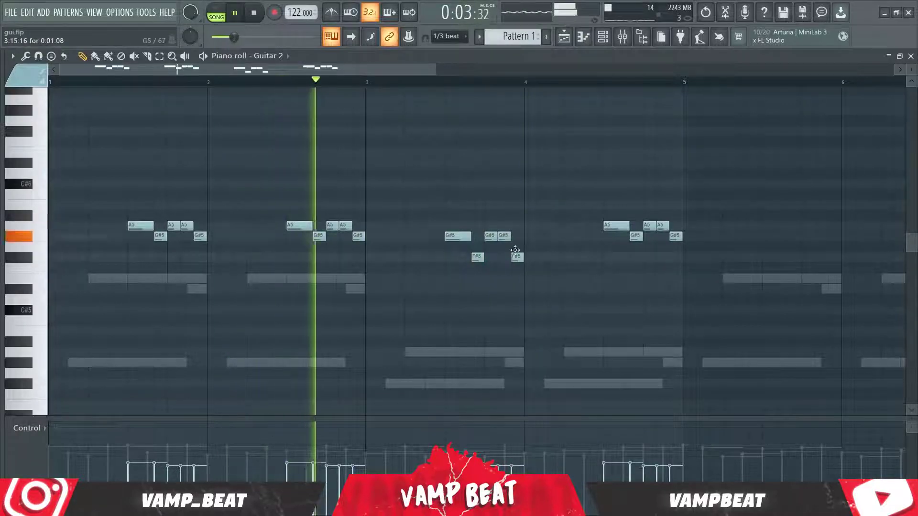
key(space)
key(space)
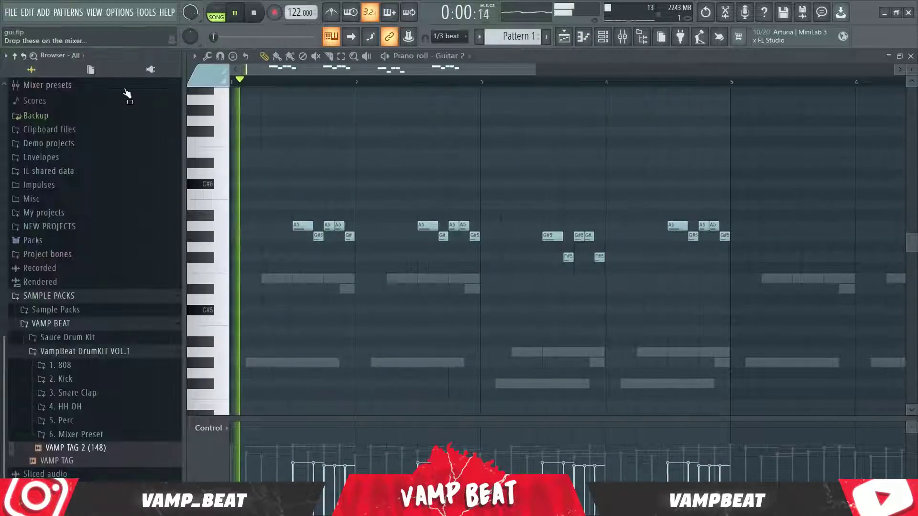
scroll(462, 85, up, 1)
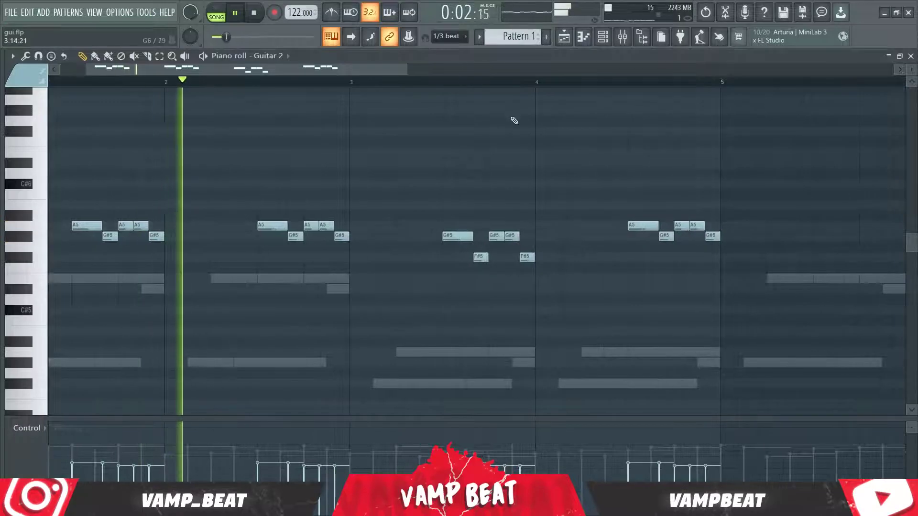
right_click(513, 118)
click(519, 139)
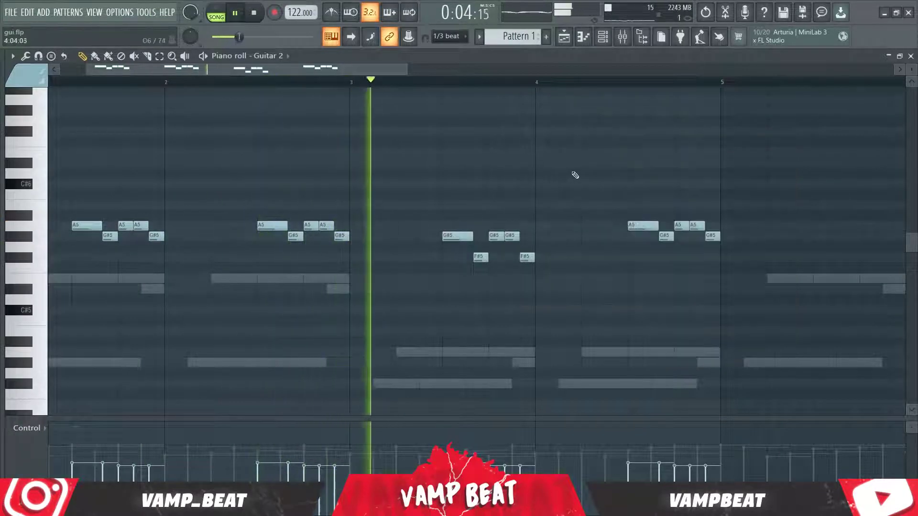
Select the bar 3 phrase, transpose it up one semitone to start on A5, set its lower notes to G#5 and audition it.
drag(560, 166, 534, 157)
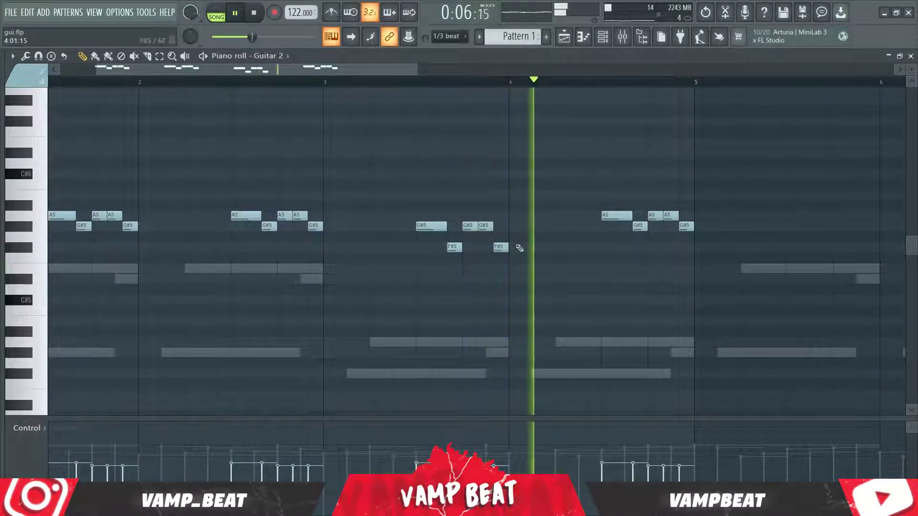
key(space)
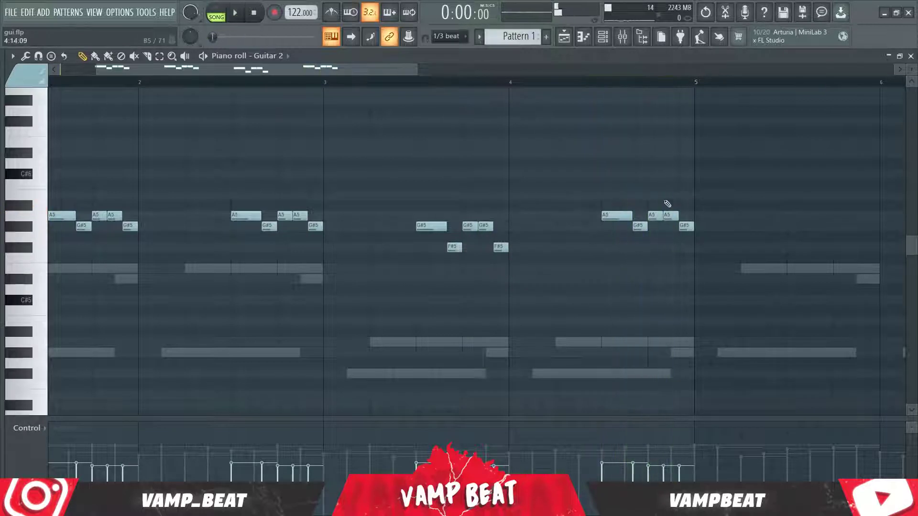
drag(545, 214, 397, 279)
drag(418, 226, 417, 205)
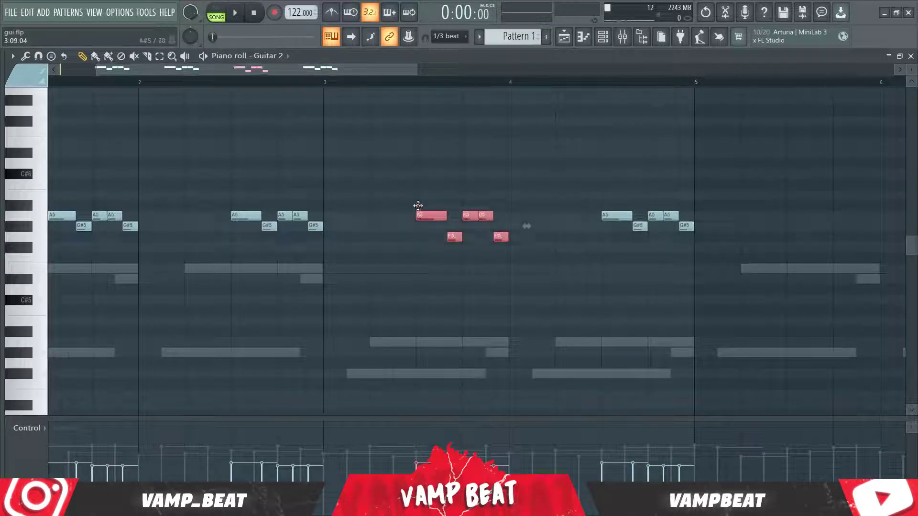
click(462, 173)
drag(526, 226, 449, 220)
key(space)
ctrl+click(454, 187)
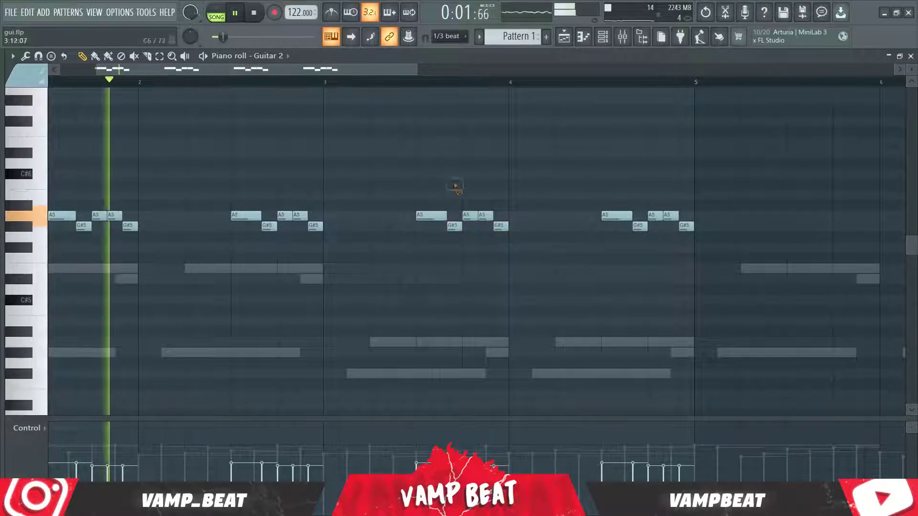
Raise the third note of the bar 3 and bar 4 phrases to B5.
scroll(485, 87, down, 2)
scroll(478, 85, up, 2)
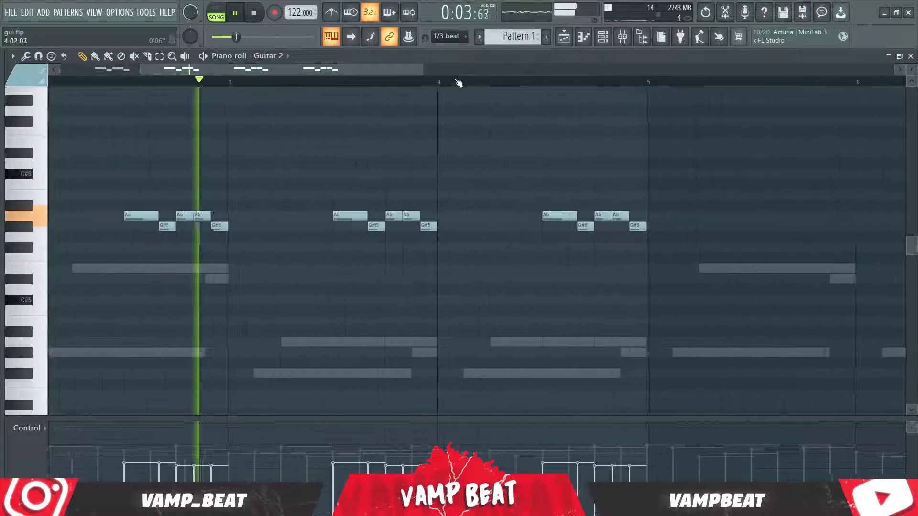
click(389, 204)
drag(390, 196, 389, 194)
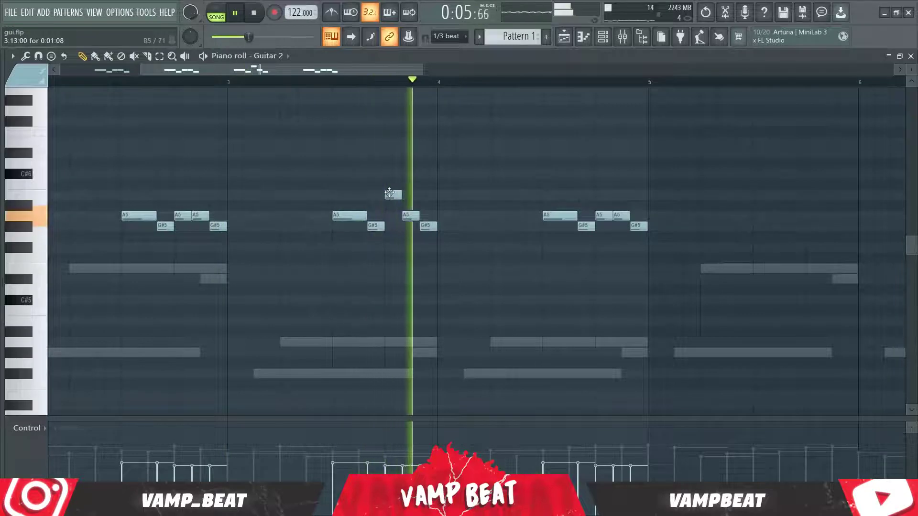
drag(599, 207, 598, 187)
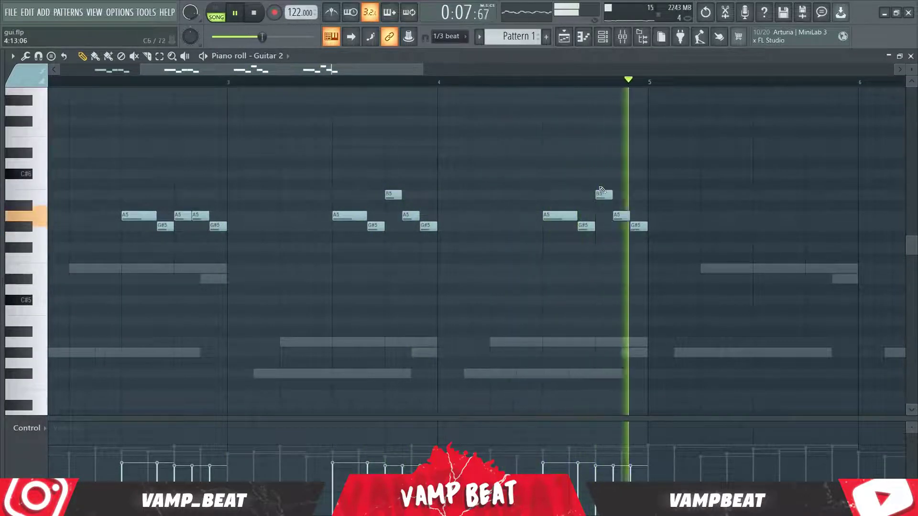
key(space)
Audition the melody around bar 3 and raise the fourth note of the bar 4 phrase to B5.
click(236, 82)
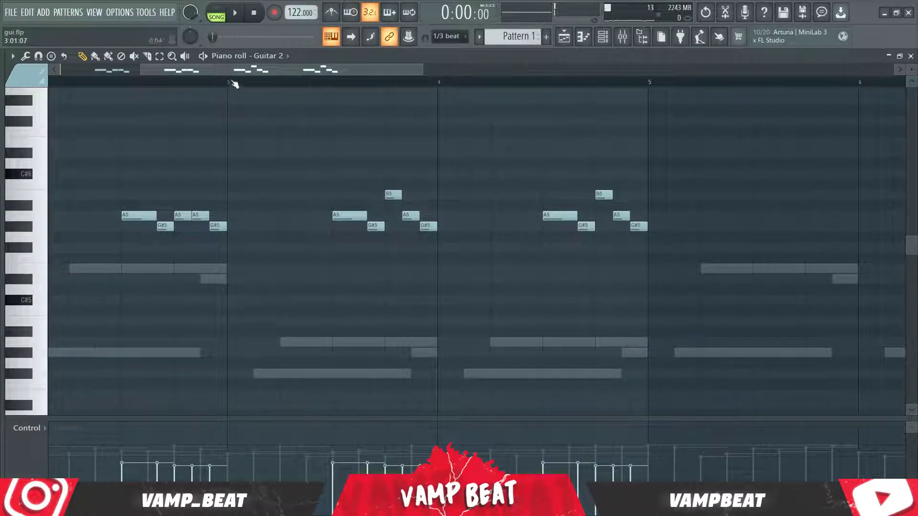
key(space)
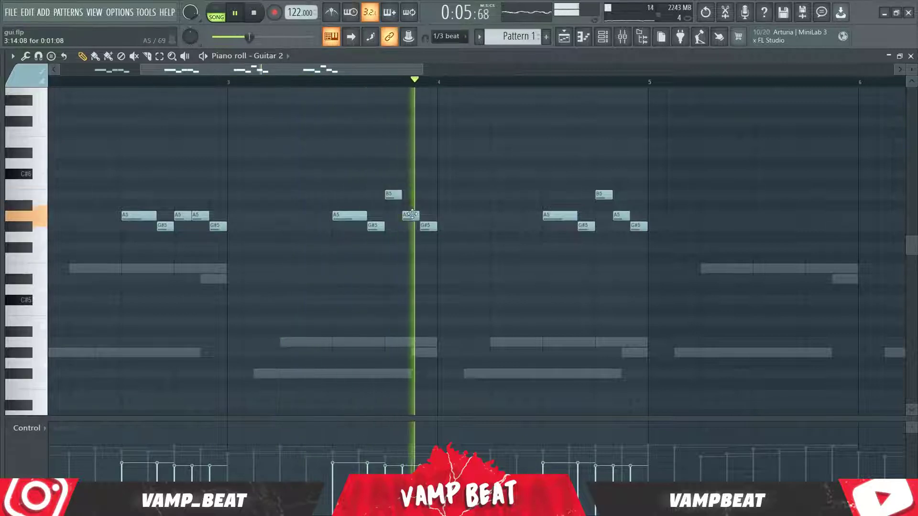
key(space)
key(space)
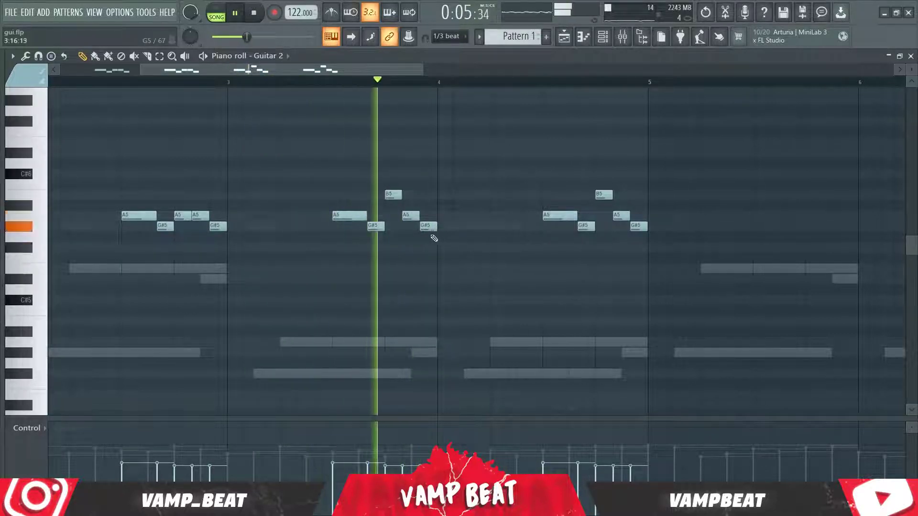
drag(616, 208, 616, 195)
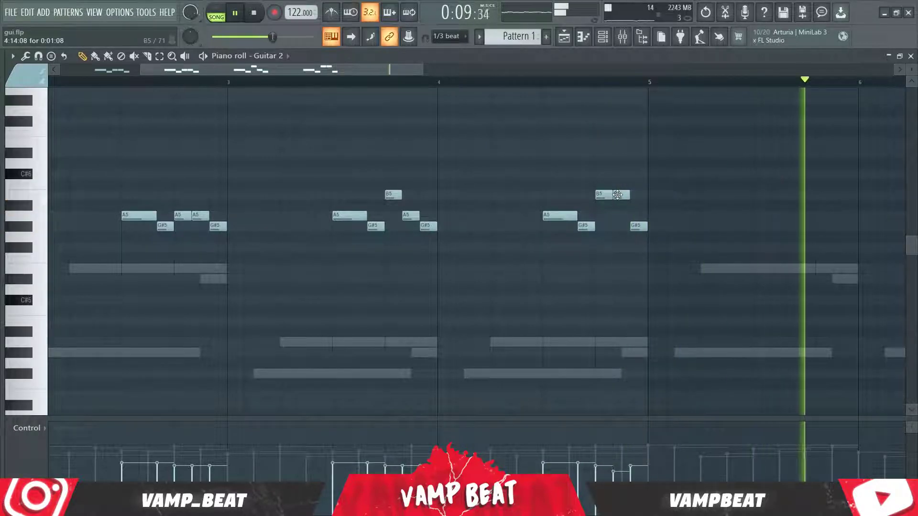
key(space)
Duplicate the four-bar Guitar 2 melody into bars 5 to 8.
scroll(420, 92, down, 5)
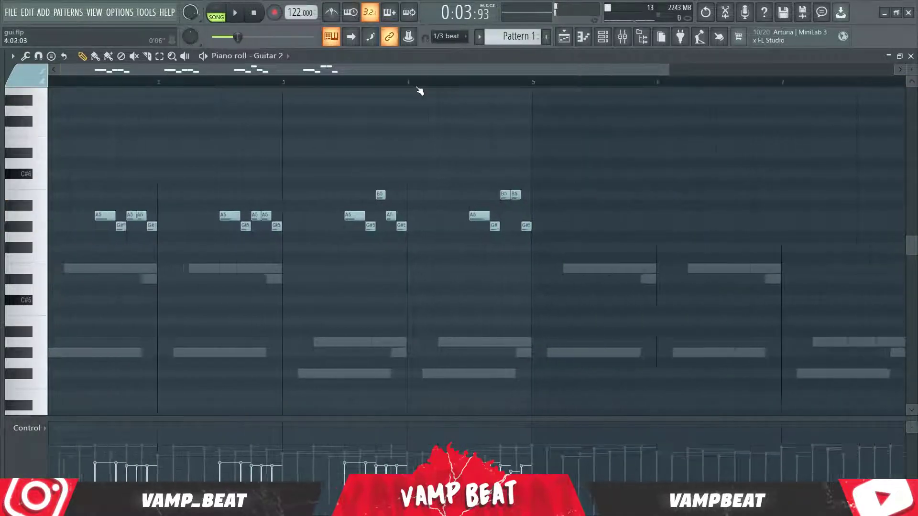
key(ctrl+a)
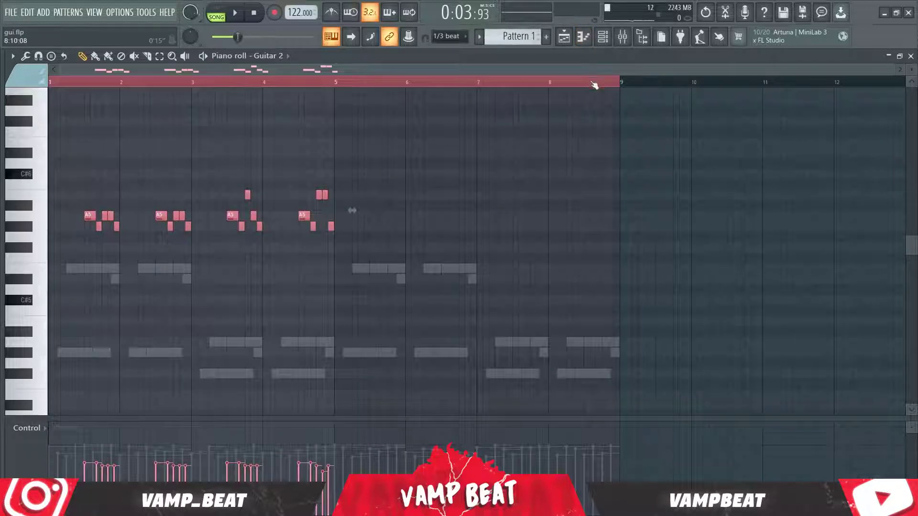
drag(618, 82, 332, 97)
key(ctrl+b)
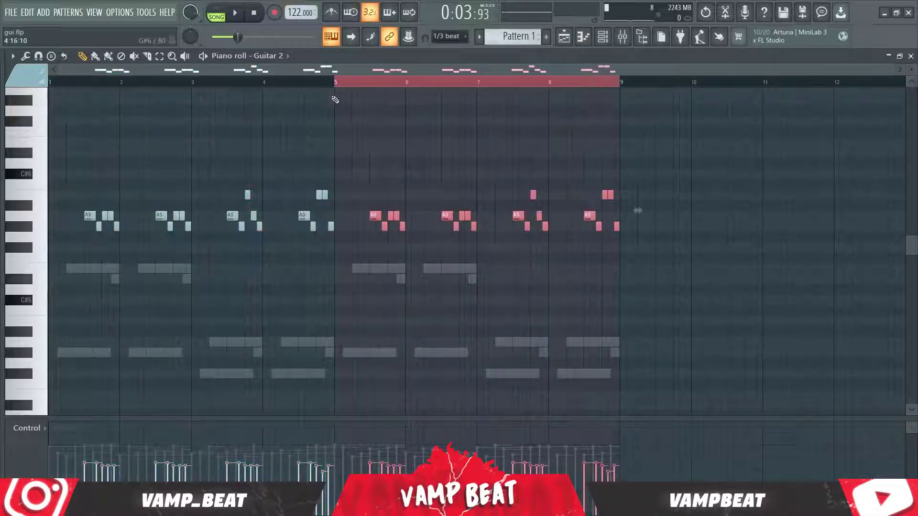
Randomize the panning and velocity levels of all Guitar 2 notes, audition the result and deselect the notes.
key(ctrl+a)
key(alt+r)
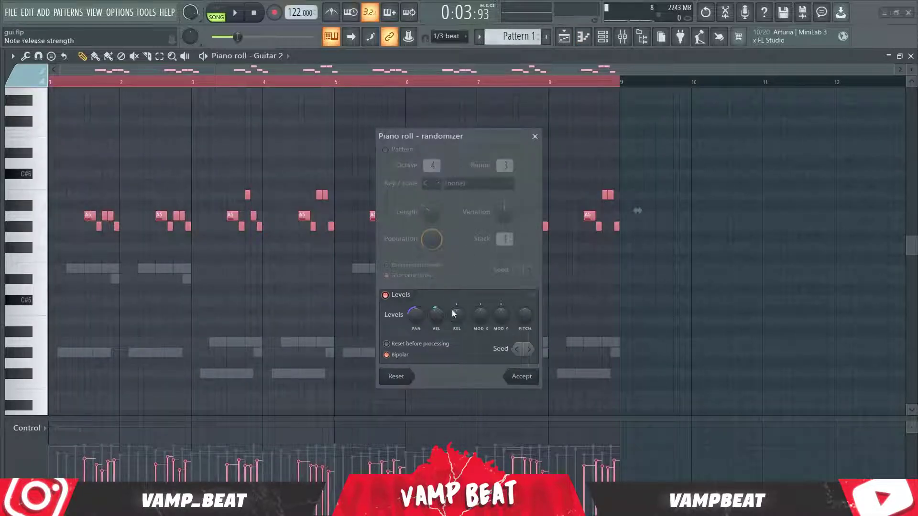
drag(436, 315, 436, 308)
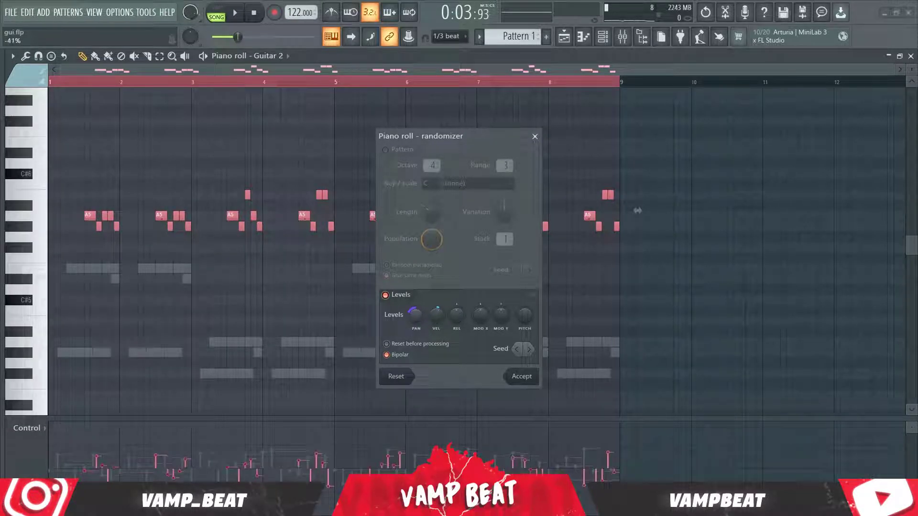
click(520, 377)
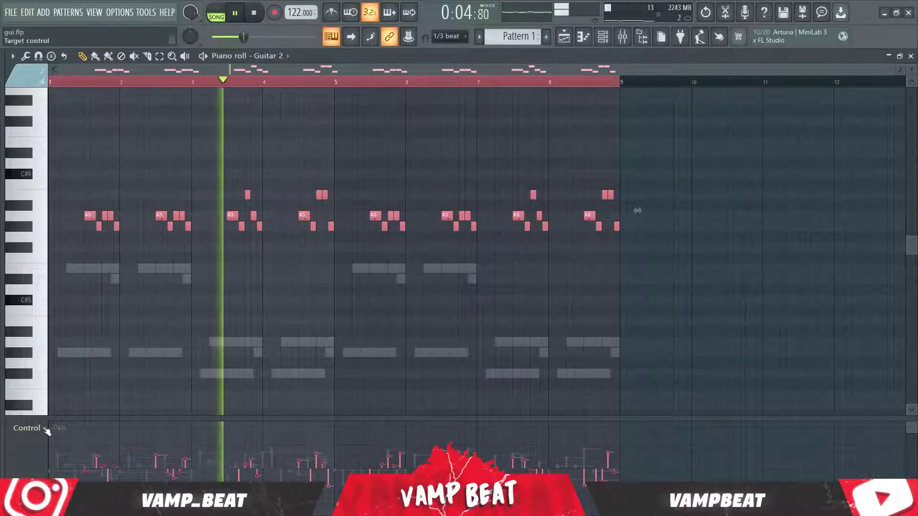
ctrl+click(283, 344)
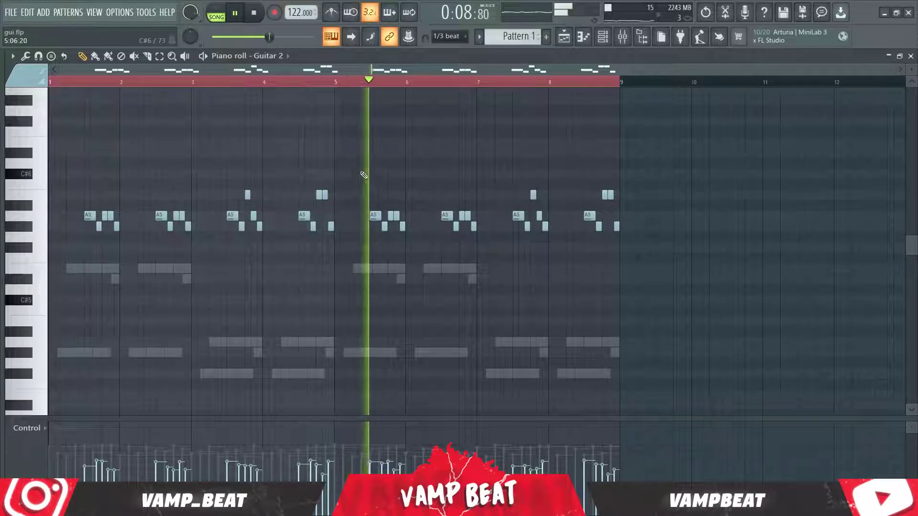
Select the B5 notes in bars 3 and 7 and transpose them down five semitones to F#5 during playback.
scroll(511, 88, up, 1)
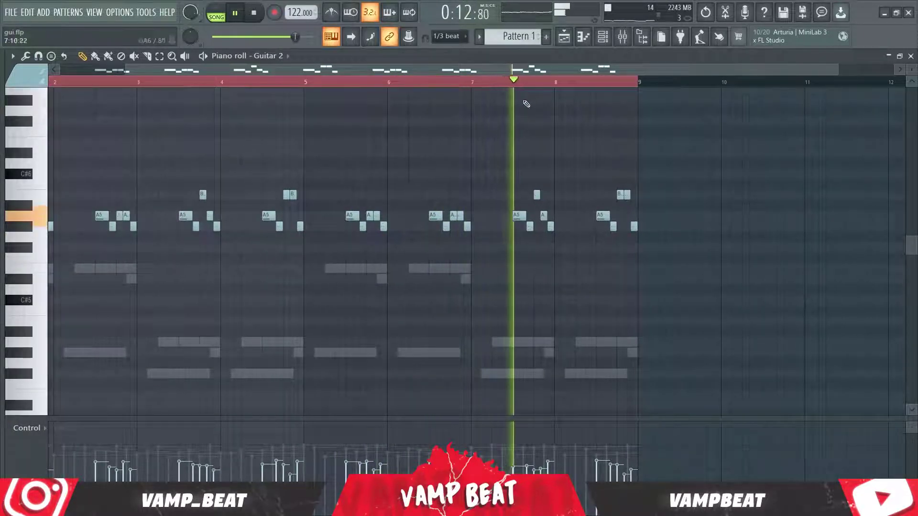
scroll(567, 88, up, 1)
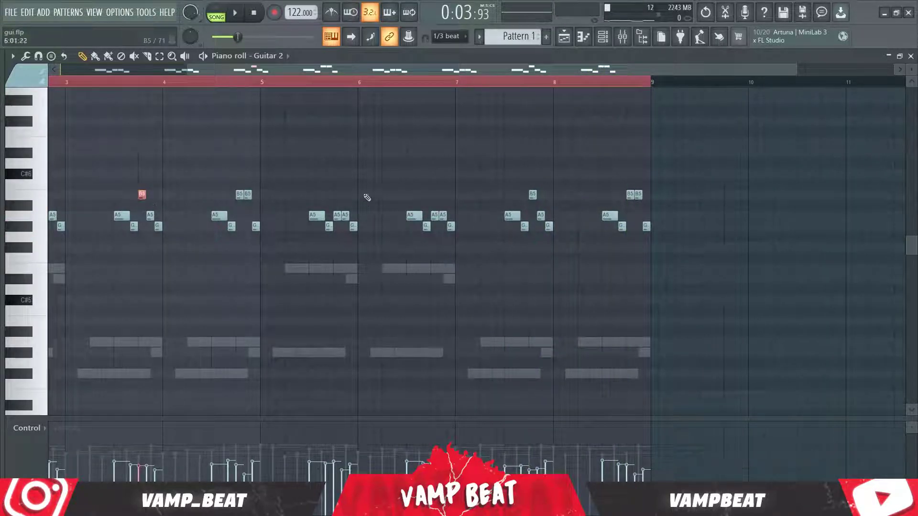
drag(545, 199, 545, 199)
key(space)
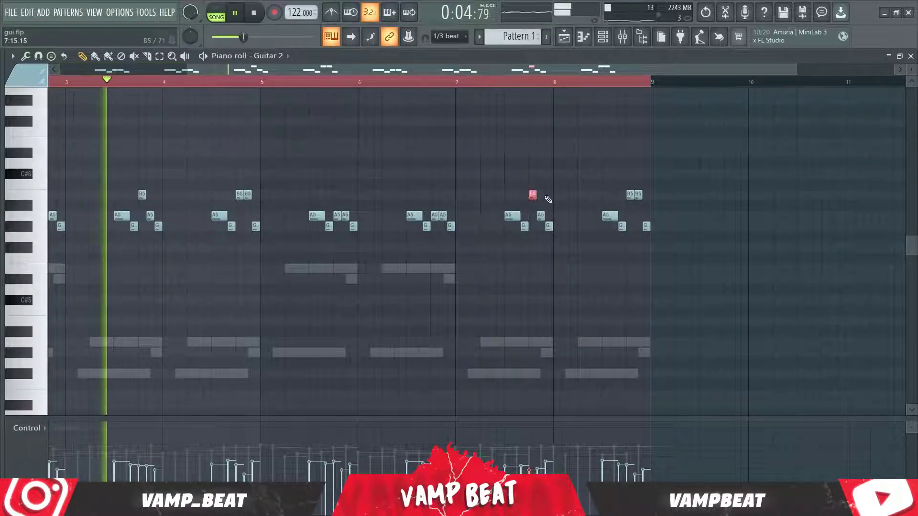
key(space)
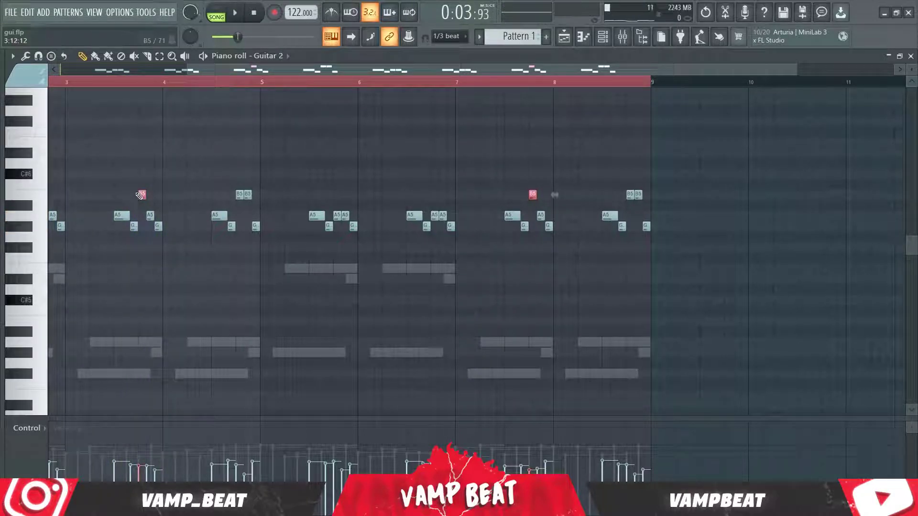
key(space)
key(Down)
key(Down)
key(Down)
key(Down)
key(Down)
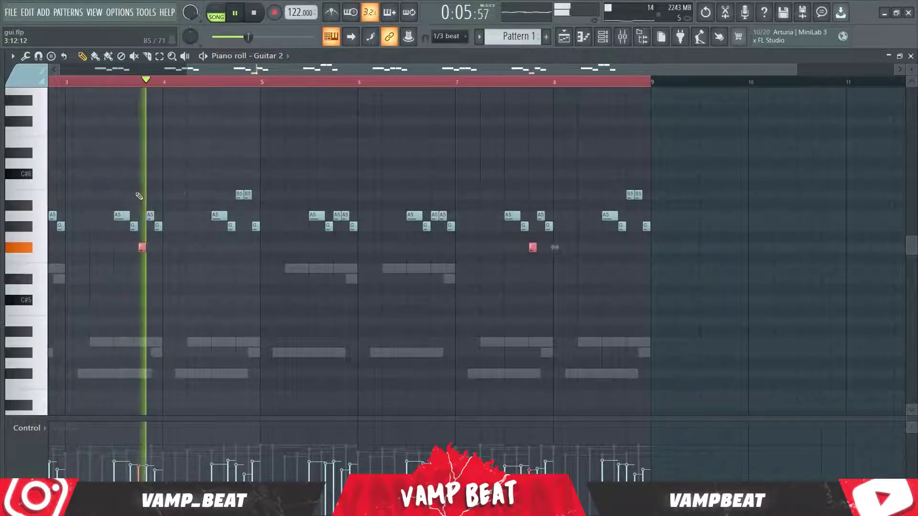
Raise the selected notes in bars 3 and 7 to G#5 and audition them.
key(Up)
key(space)
key(space)
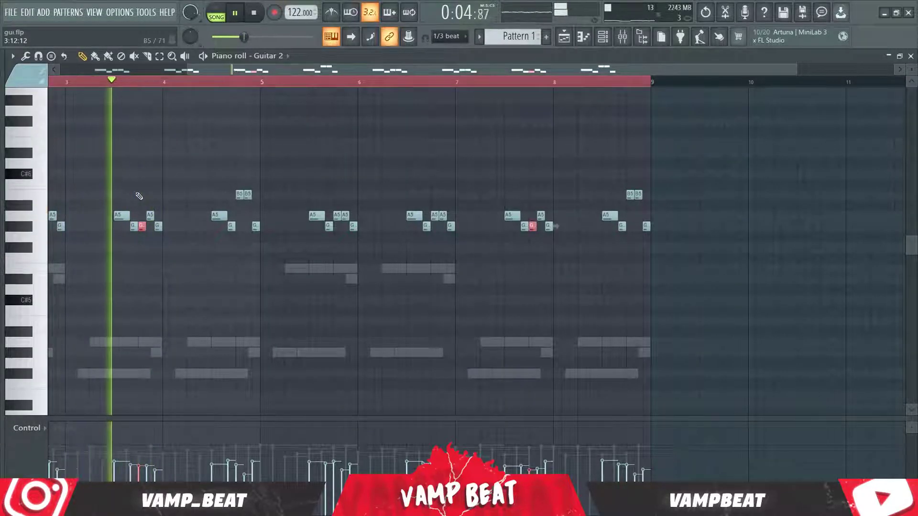
click(175, 132)
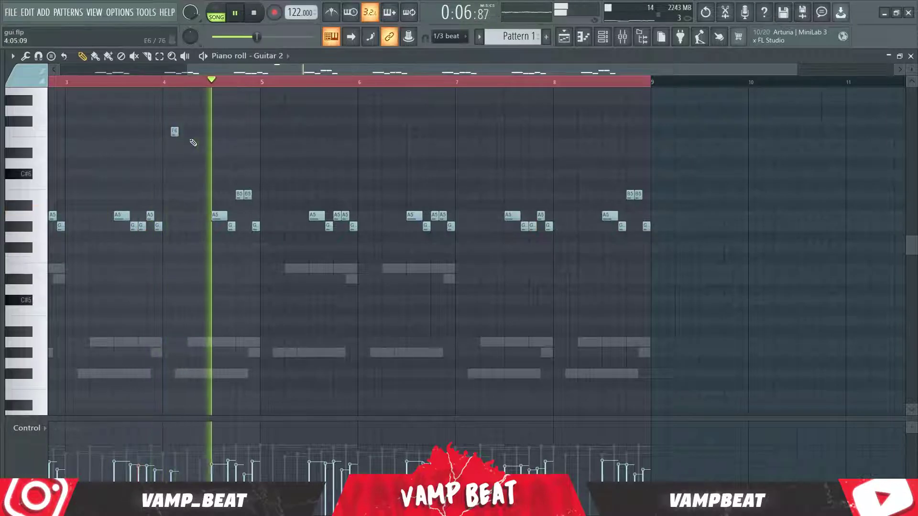
drag(189, 140, 322, 130)
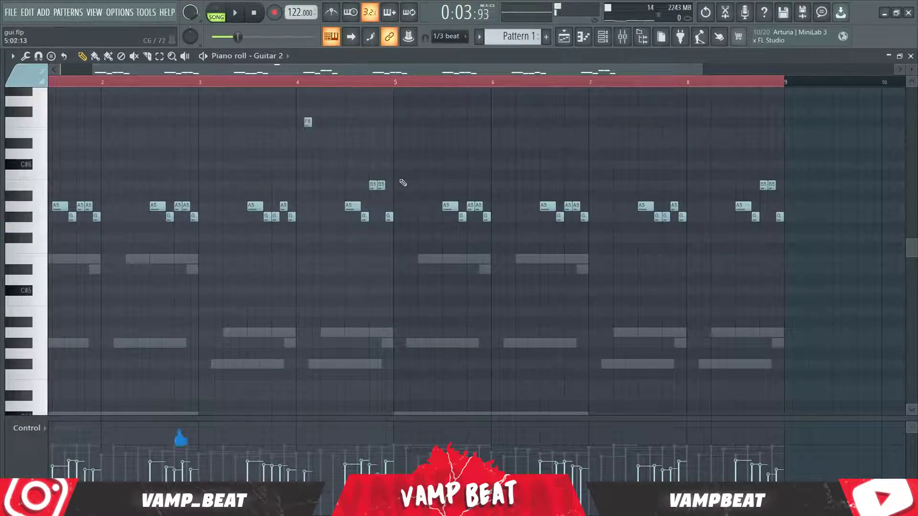
scroll(382, 146, down, 2)
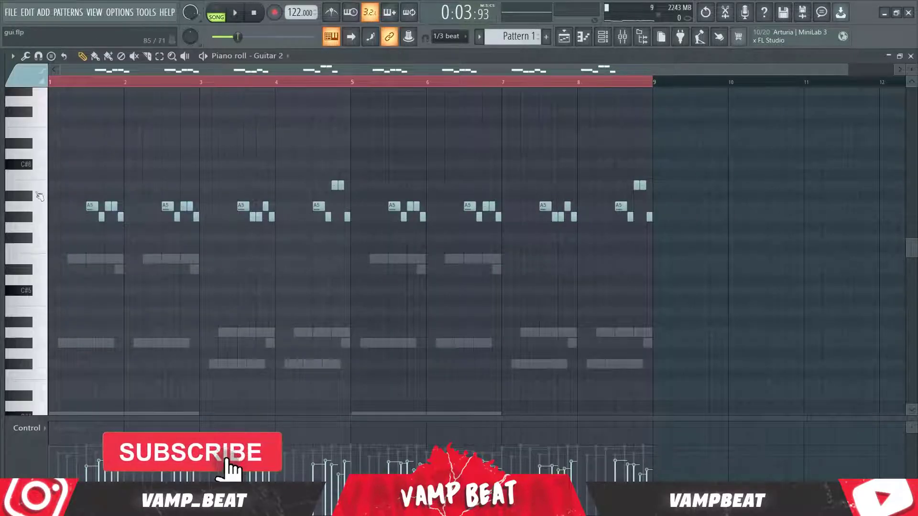
Select all B5 notes in bars 4 and 8 and transpose them down five semitones to F#5 while playing from the start.
click(42, 185)
key(space)
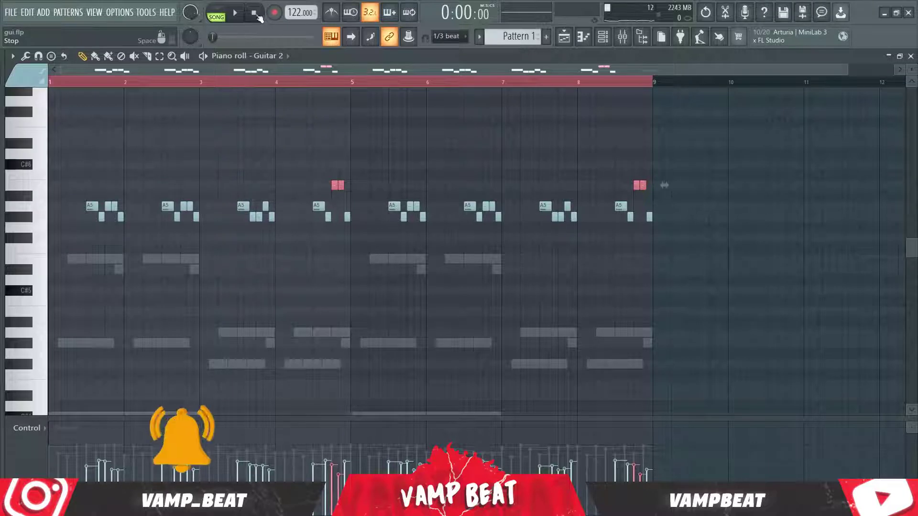
key(space)
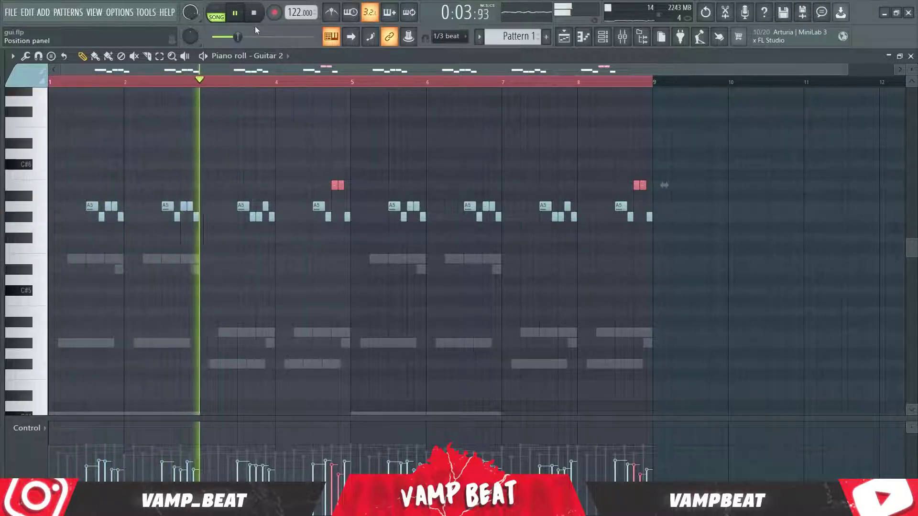
key(Down)
key(Down)
key(Down)
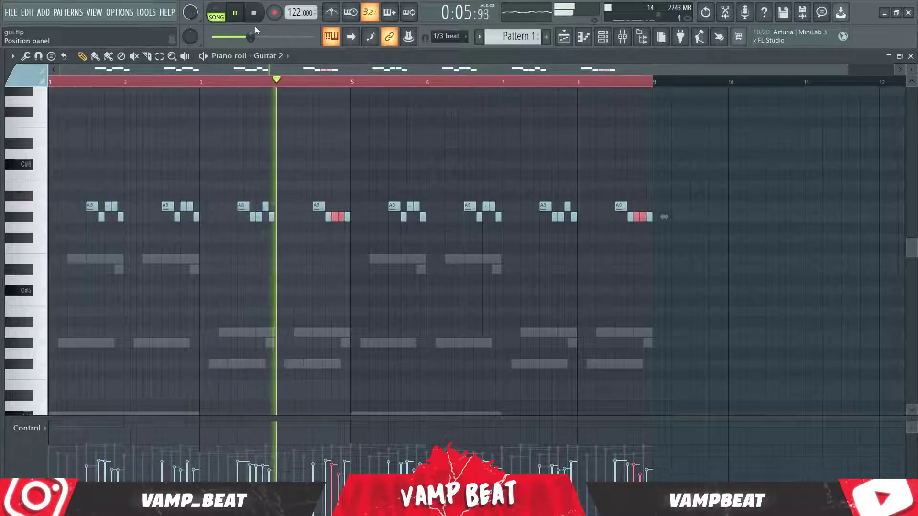
key(Down)
key(Down)
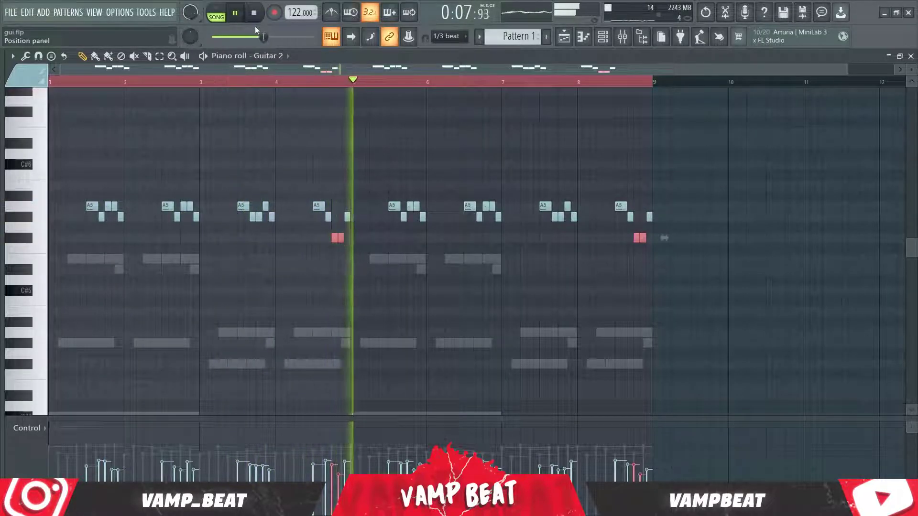
Deselect the notes and raise the second F#5 note in bars 4 and 8 to G#5.
click(402, 102)
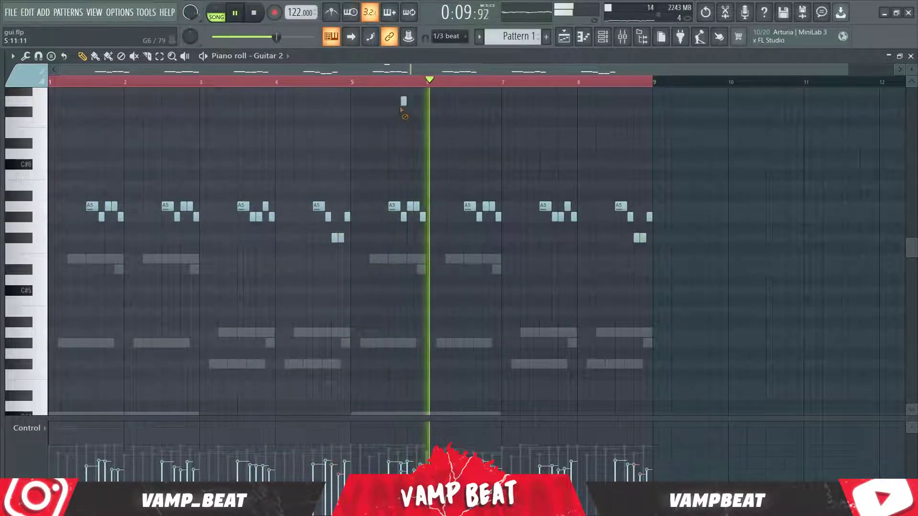
right_click(403, 101)
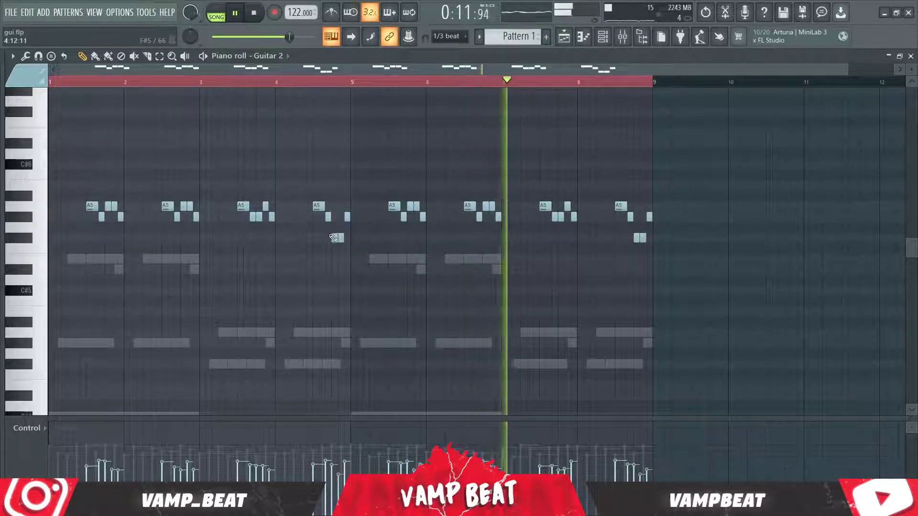
drag(340, 238, 341, 217)
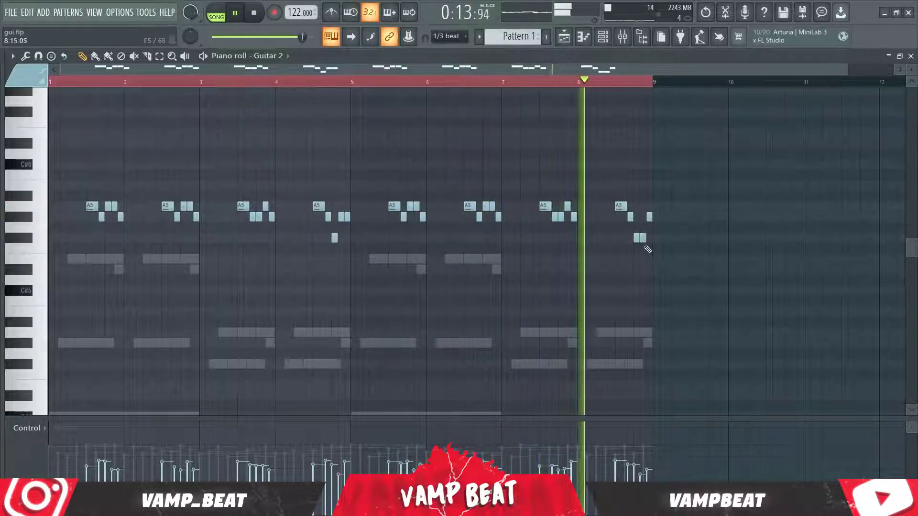
drag(643, 238, 642, 215)
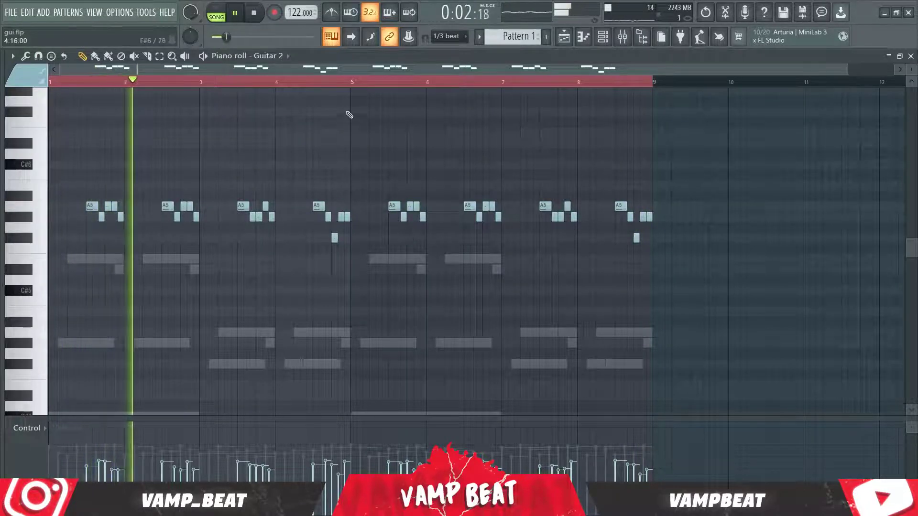
Open the Vocal channel's piano roll and check the Kontakt instrument loaded on that channel.
scroll(349, 115, down, 1)
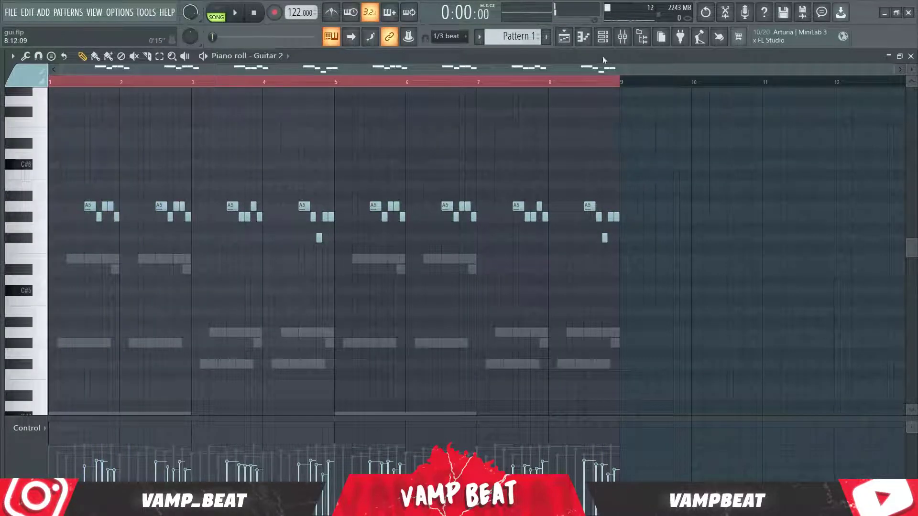
click(603, 36)
right_click(185, 228)
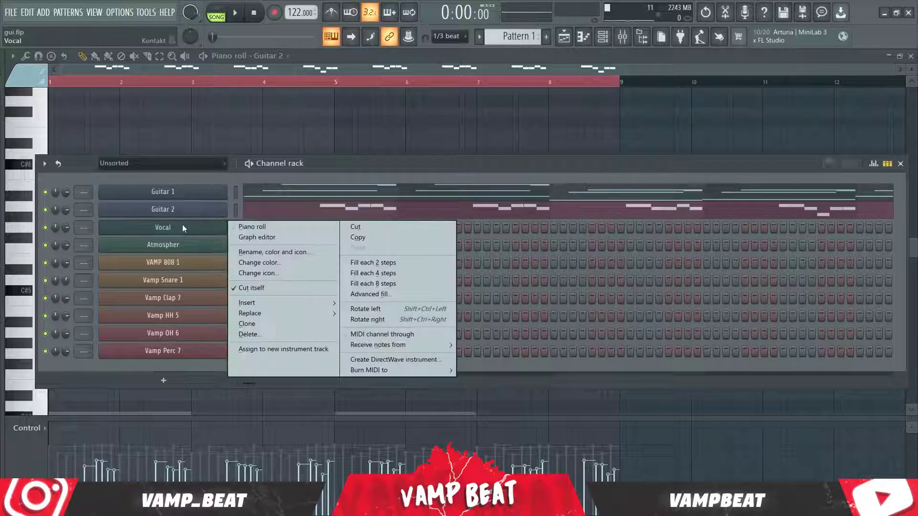
click(224, 227)
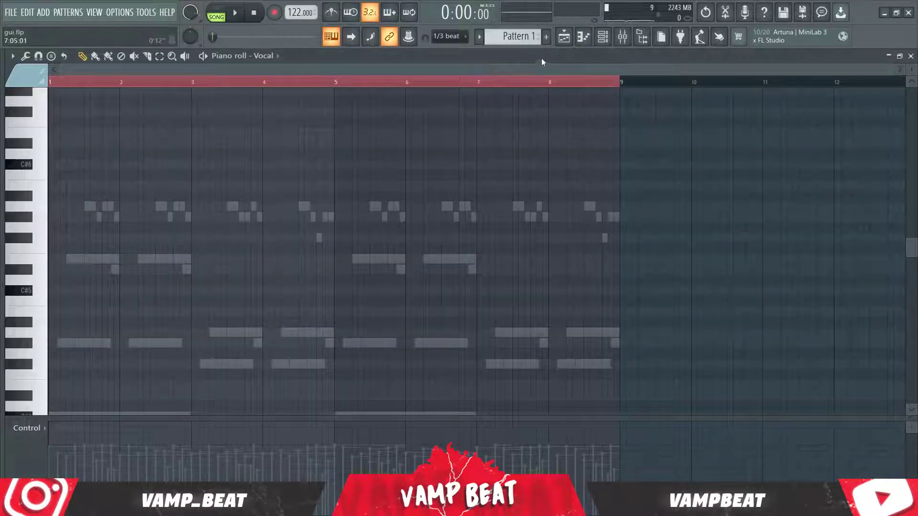
click(601, 40)
click(138, 233)
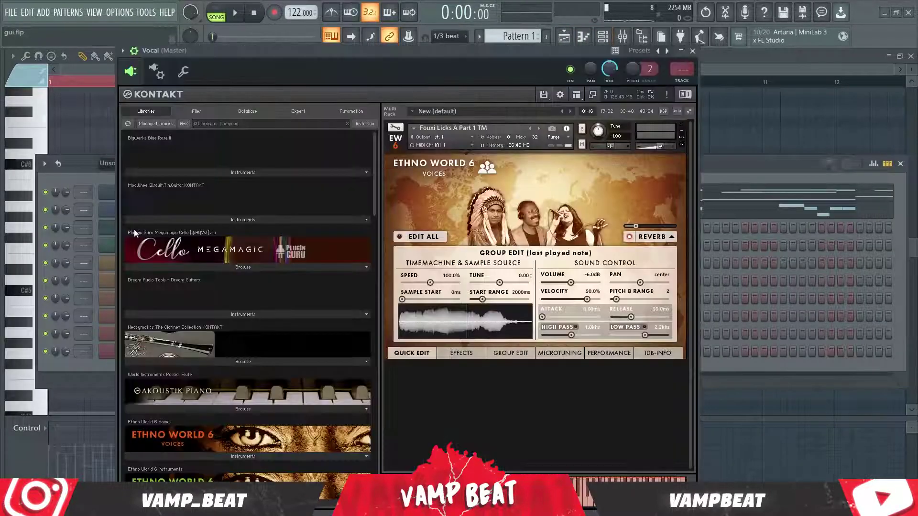
click(112, 232)
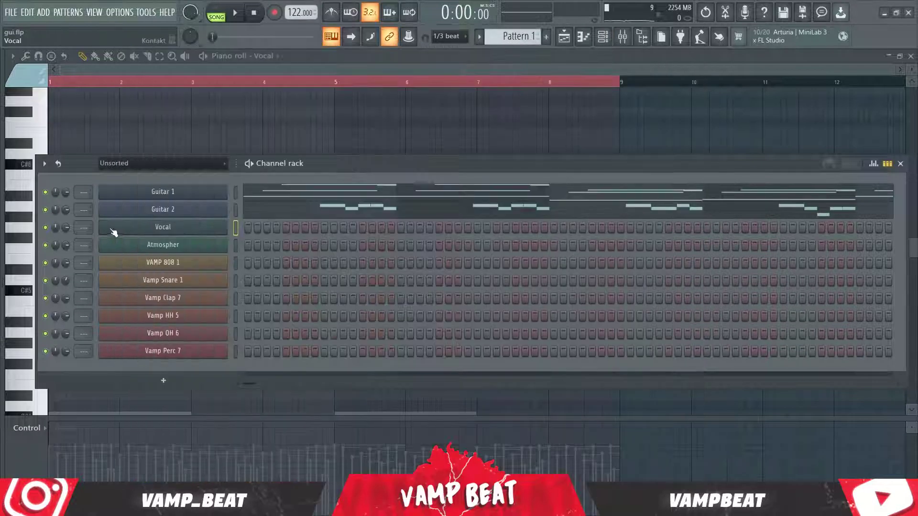
click(346, 61)
Add a C#5 note filling bar 1 of the Vocal part and audition it from the start.
scroll(211, 202, down, 2)
key(space)
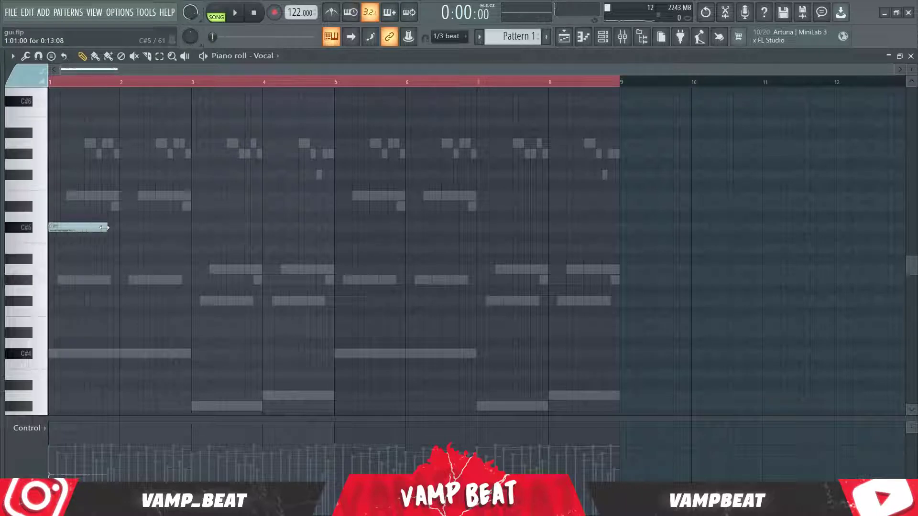
drag(78, 229, 162, 231)
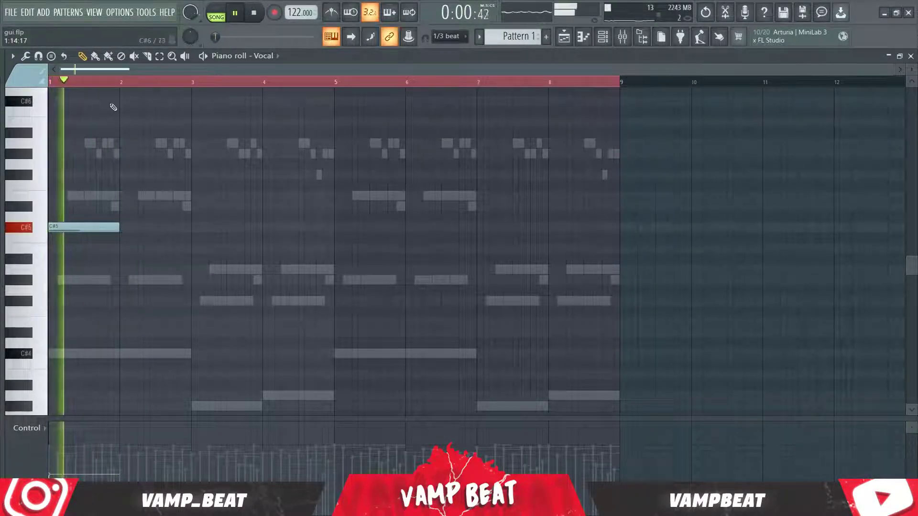
Try a one-bar F#5 Vocal note starting midway through bar 2.
click(159, 175)
scroll(166, 111, up, 1)
key(space)
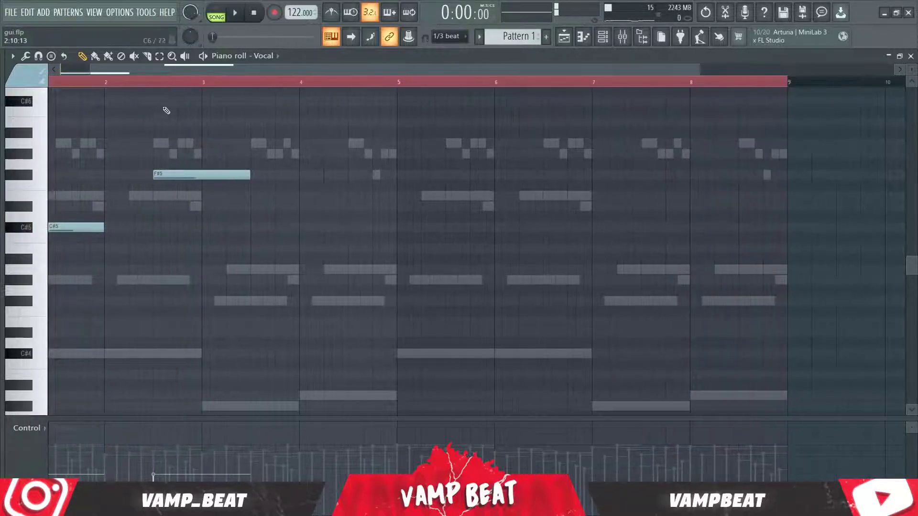
Place an F5 Vocal note at the start of bar 4 and lengthen it to about twelve steps.
key(space)
mouse_move(236, 198)
mouse_down()
mouse_move(234, 208)
mouse_move(255, 208)
mouse_move(235, 208)
mouse_up()
key(space)
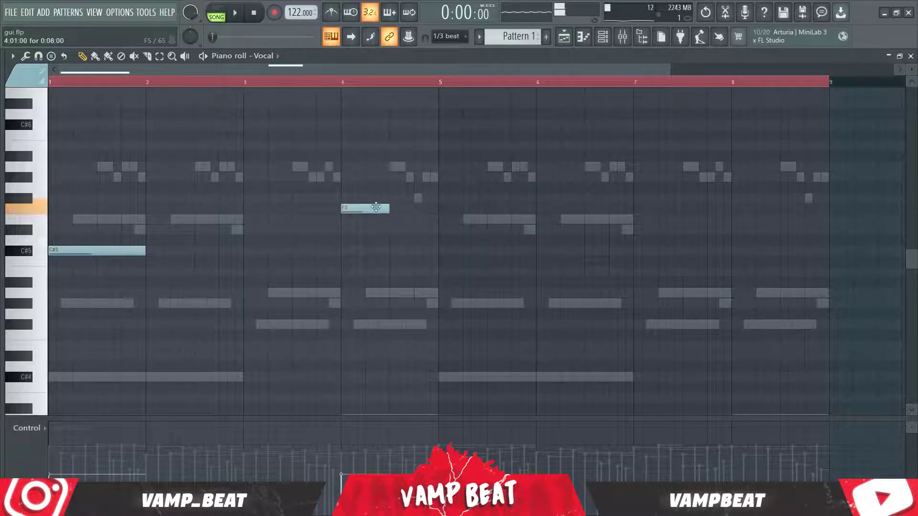
drag(390, 205, 412, 204)
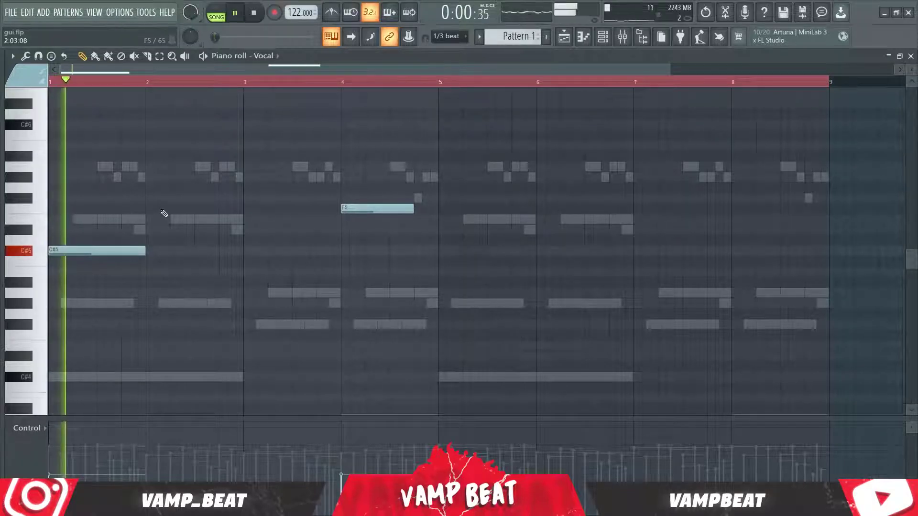
Add a 1:04:00-long note midway through bar 2, moving it from D#5 to G5, and extend the F5 note to fill bar 4.
click(196, 230)
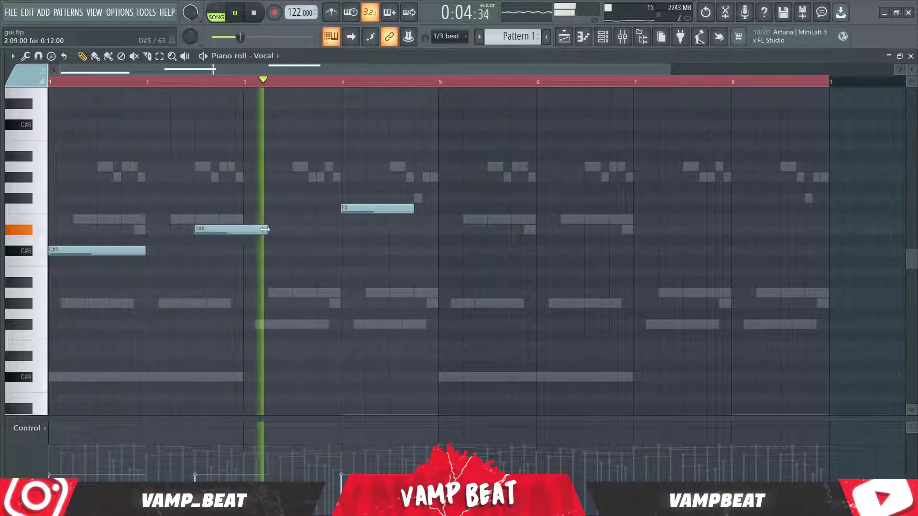
key(space)
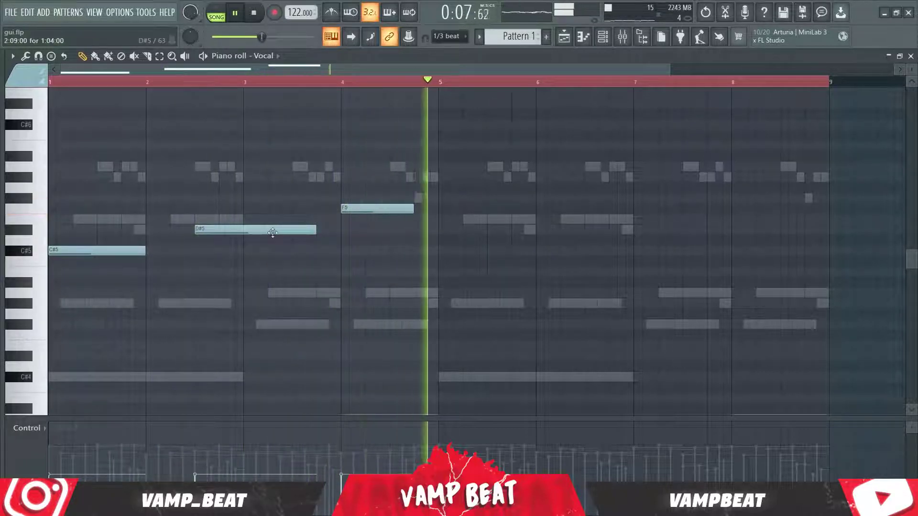
key(space)
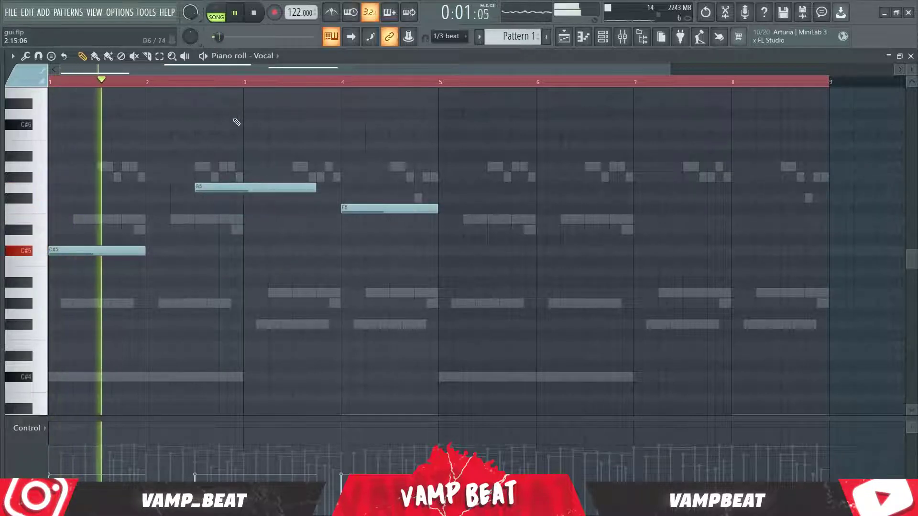
Raise the note starting midway through bar 2 to C6 and extend it to the end of bar 3.
scroll(268, 215, up, 3)
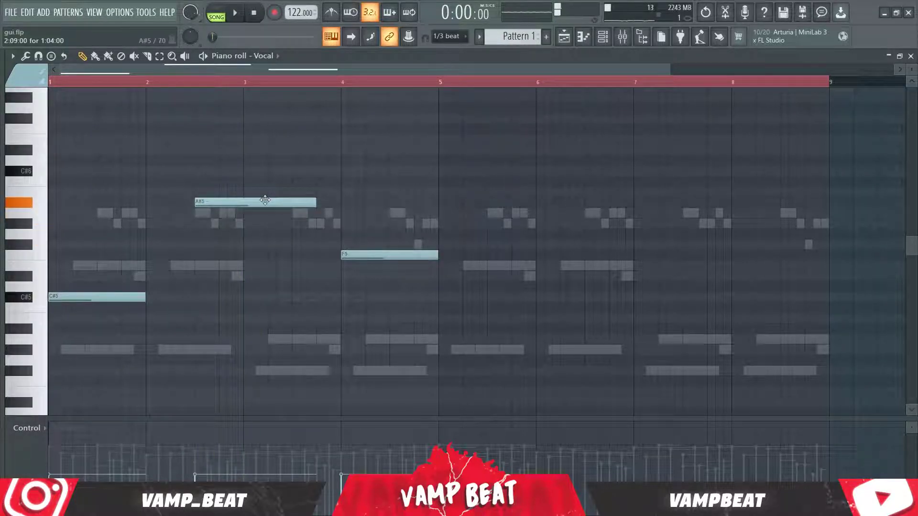
drag(265, 200, 265, 191)
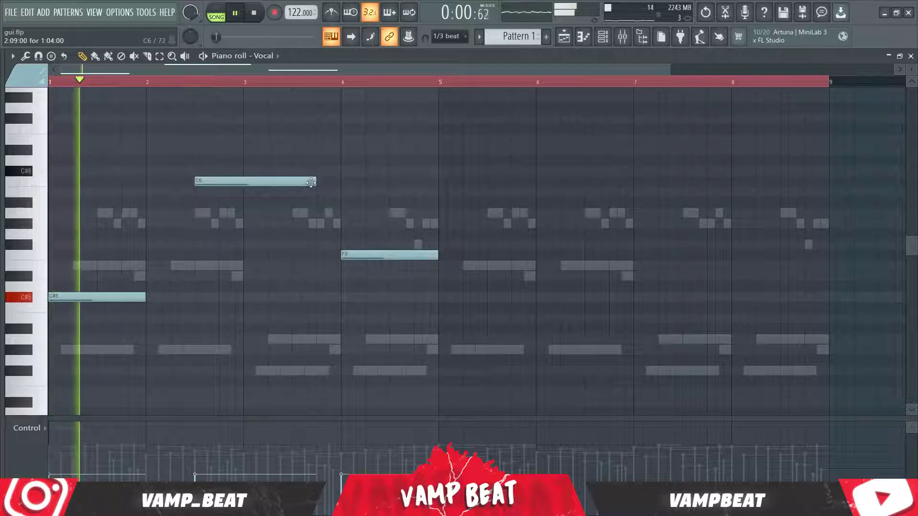
drag(316, 182, 337, 183)
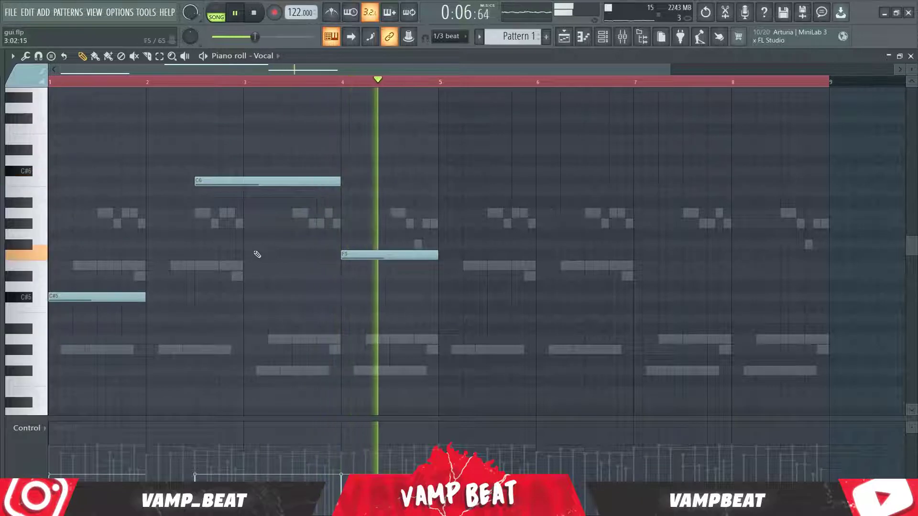
Select all Vocal notes, raise their velocity and audition the phrase from the start.
key(space)
key(ctrl+a)
scroll(388, 246, up, 1)
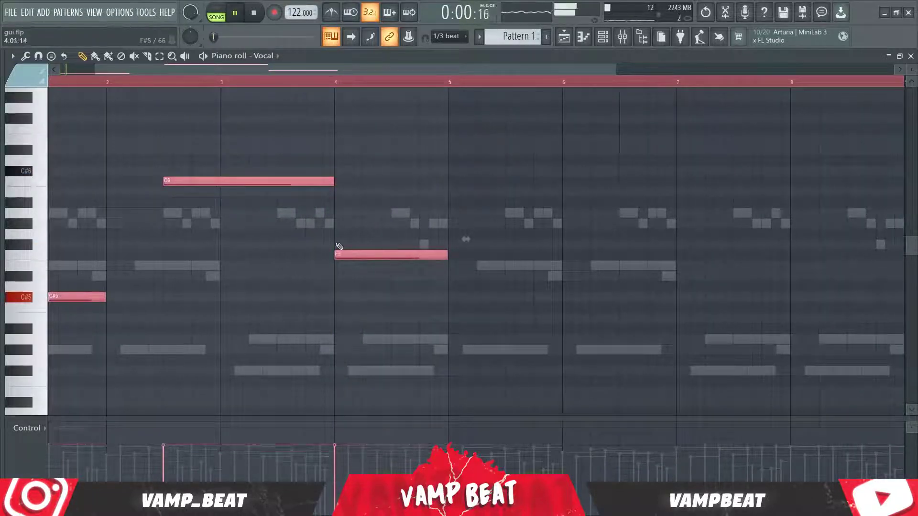
drag(336, 244, 522, 176)
scroll(390, 84, down, 2)
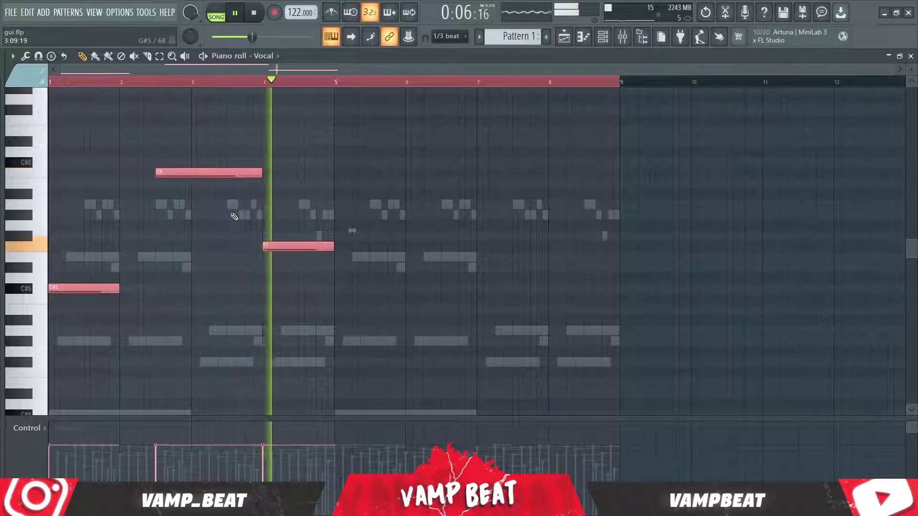
key(space)
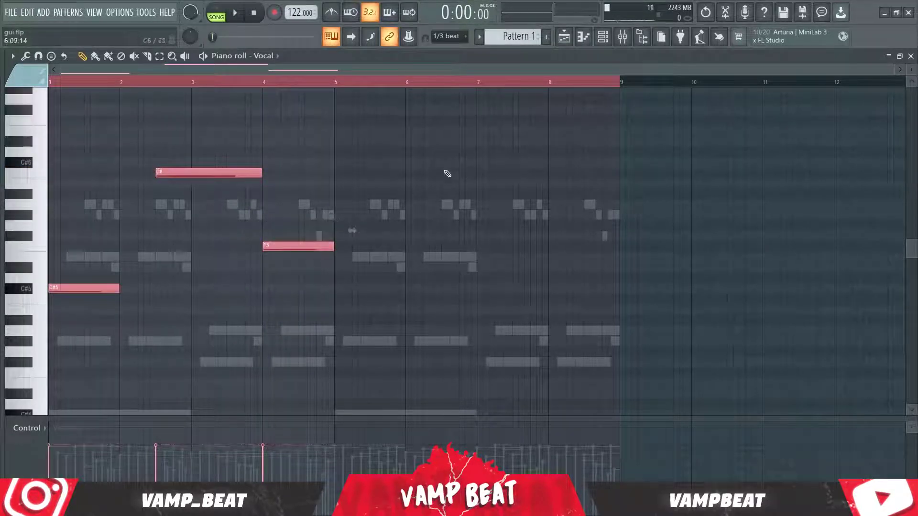
Set the time selection to bars 1–4, duplicate the Vocal phrase into bars 5–8, and clear the selection.
drag(562, 85, 376, 114)
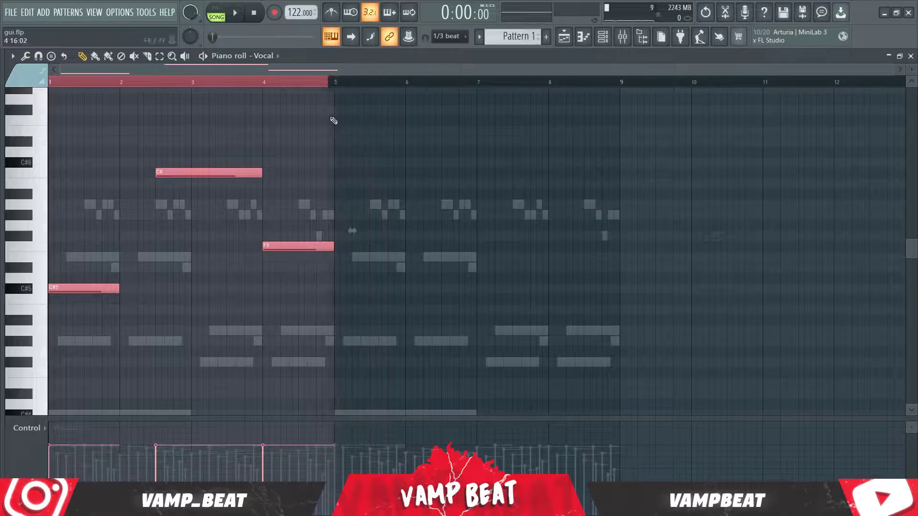
key(ctrl+b)
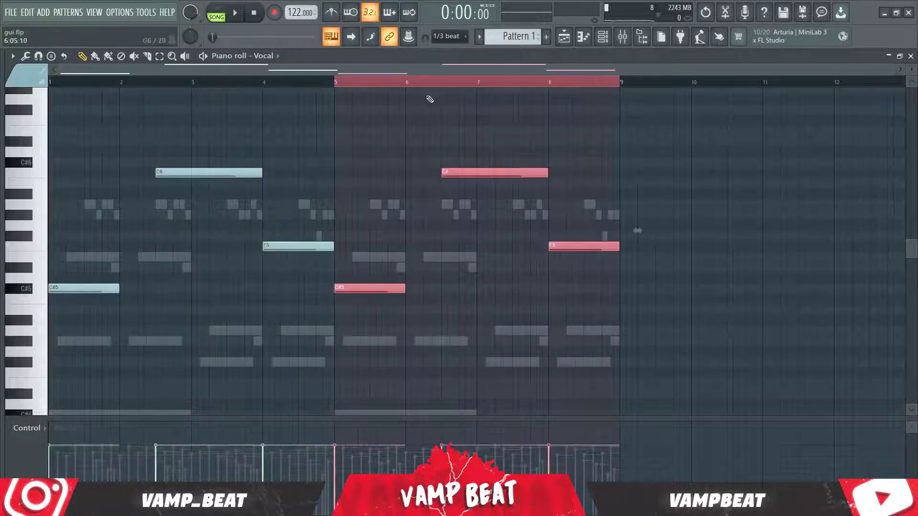
click(444, 85)
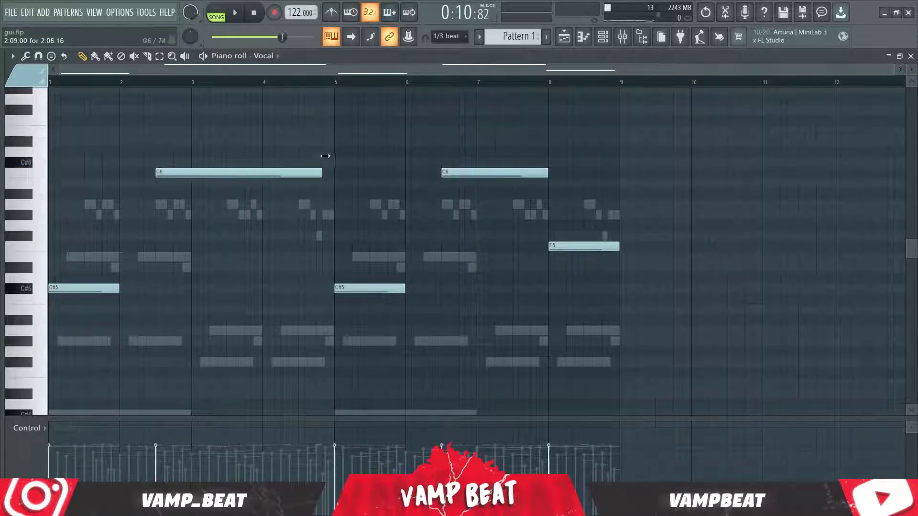
Replace the F5 note in bar 4 by extending the first C6 note to the end of bar 4, auditioning the result.
click(308, 120)
right_click(309, 120)
key(space)
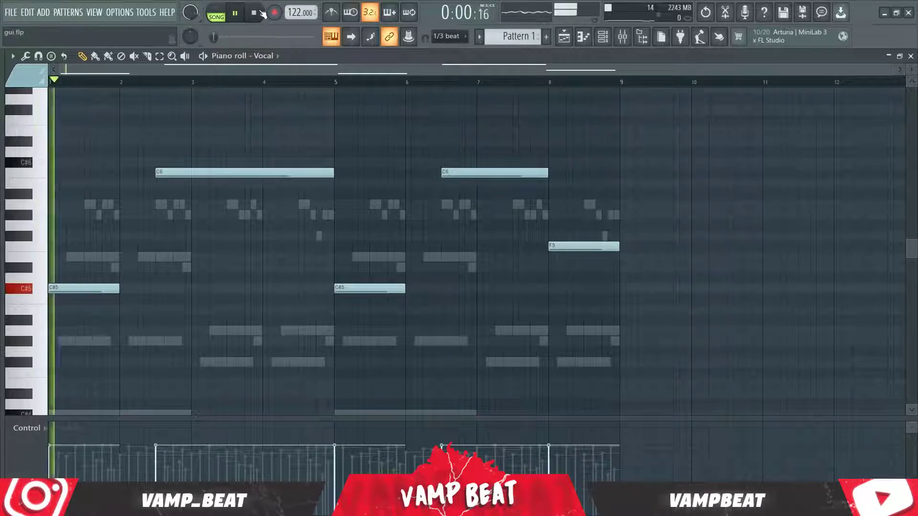
right_click(268, 233)
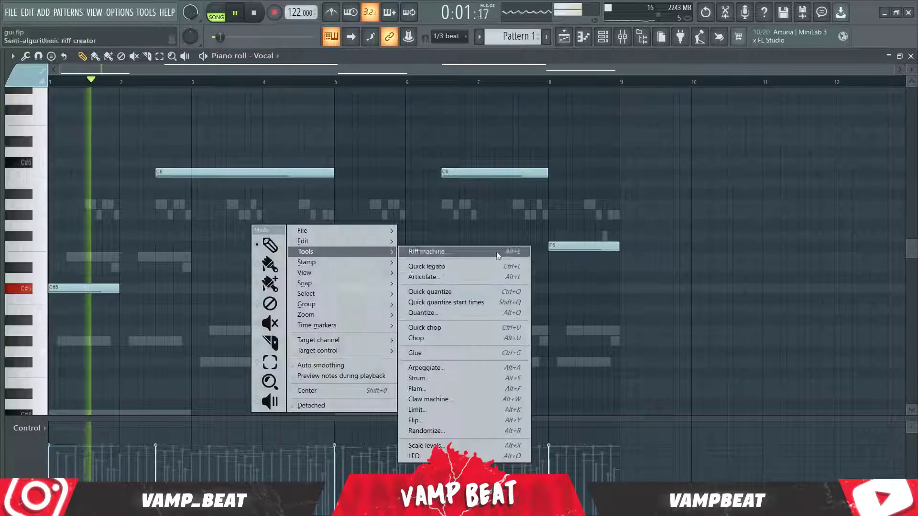
click(270, 245)
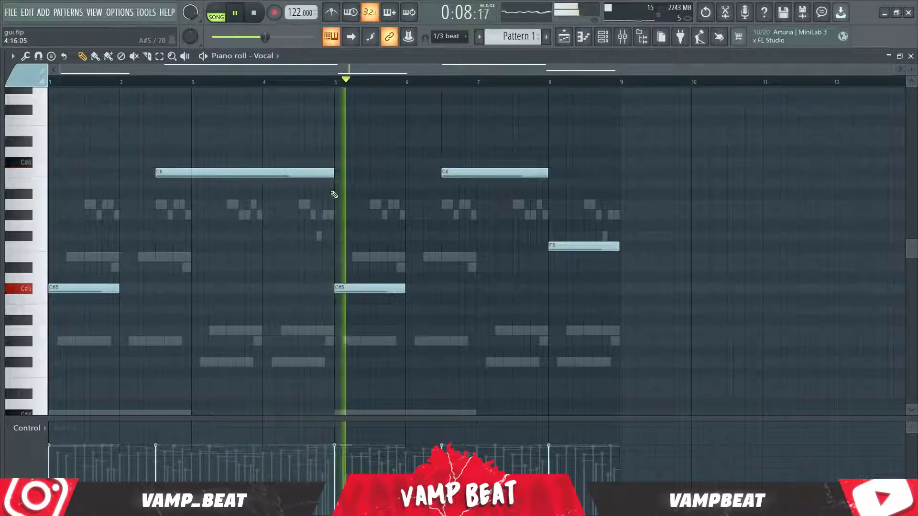
key(space)
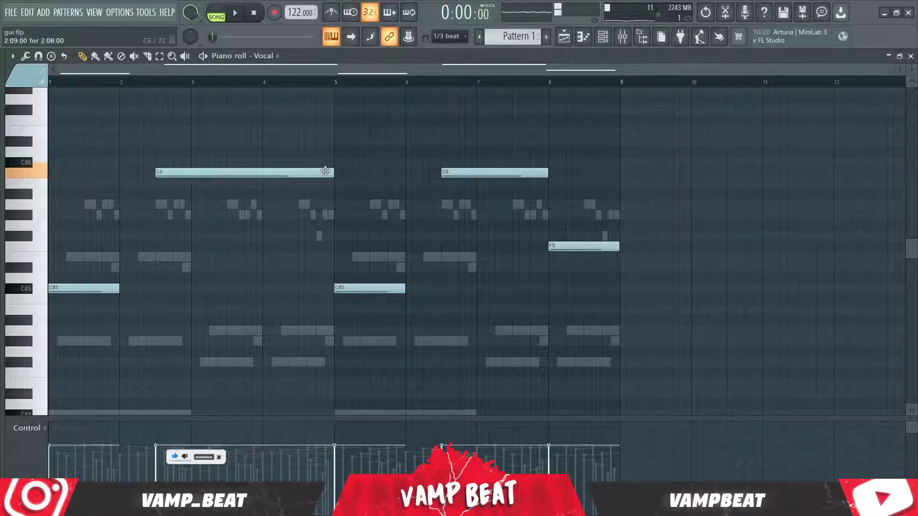
mouse_move(281, 173)
mouse_down()
mouse_move(240, 173)
mouse_move(276, 175)
mouse_up()
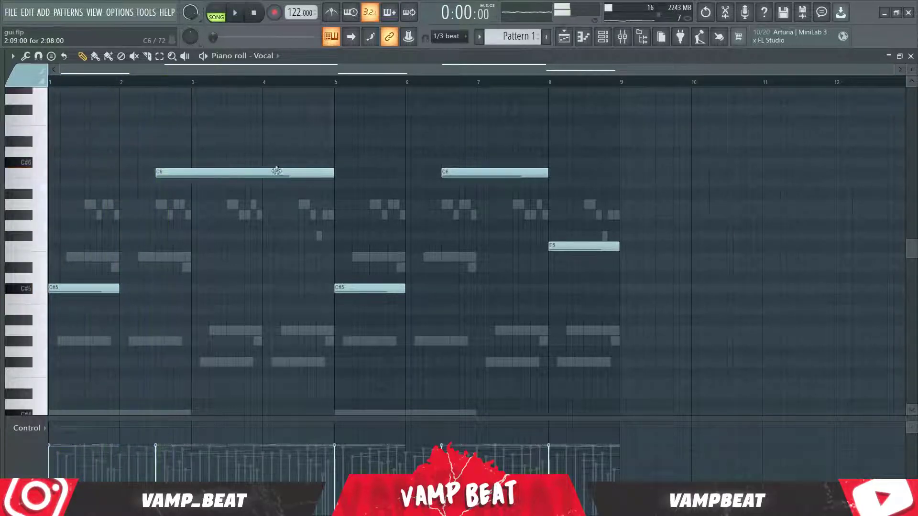
key(space)
click(271, 99)
right_click(275, 100)
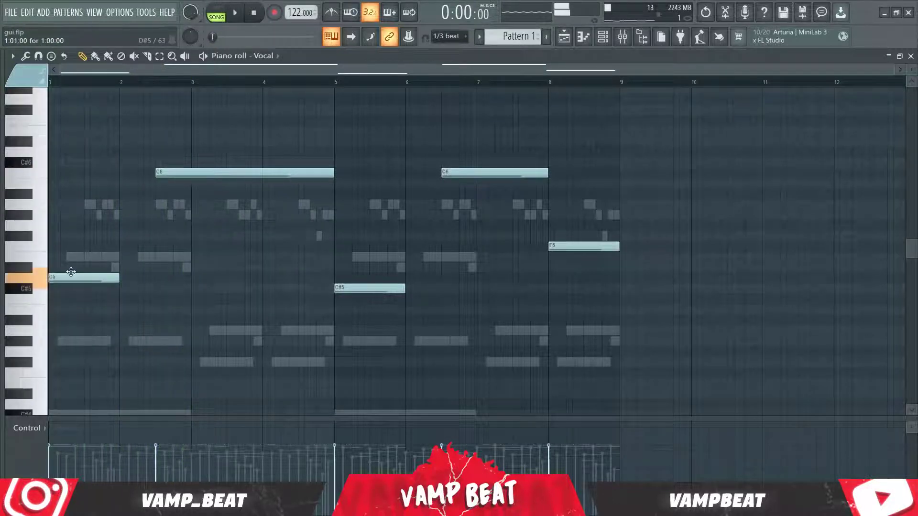
Raise the bar 1 Vocal note stepwise to E6, auditioning E5, F#5, B5, C#6 and D6 along the way.
key(space)
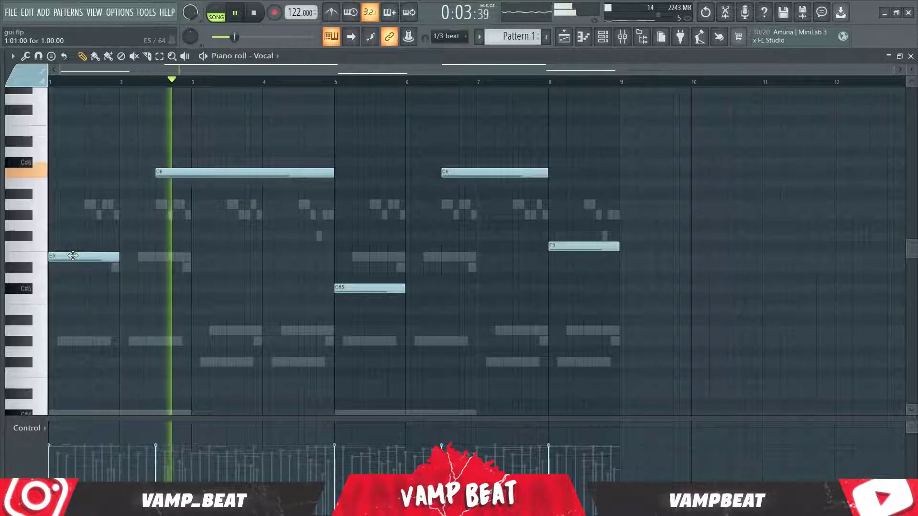
key(space)
drag(72, 246, 73, 241)
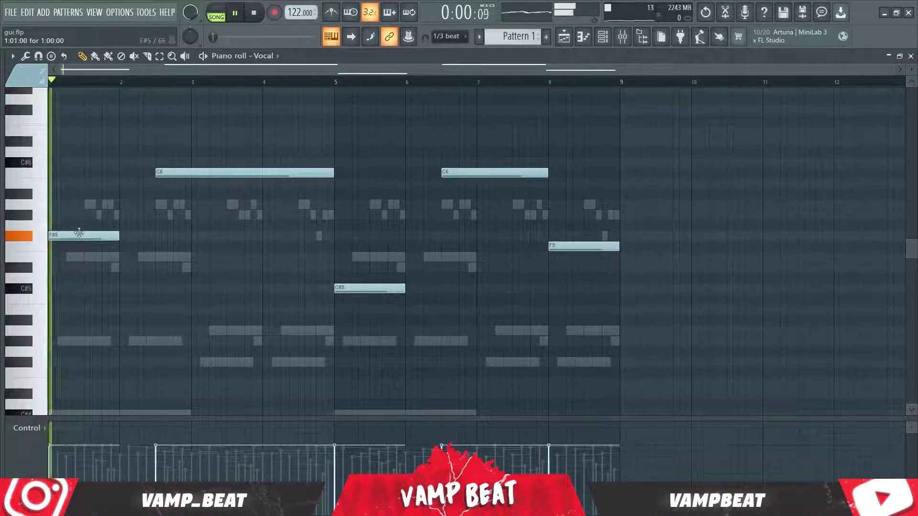
key(space)
drag(80, 233, 89, 183)
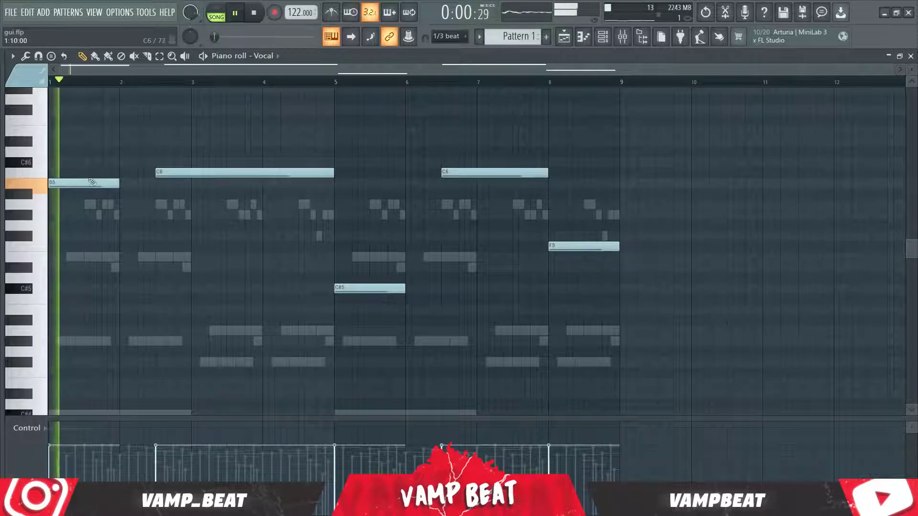
drag(99, 183, 99, 156)
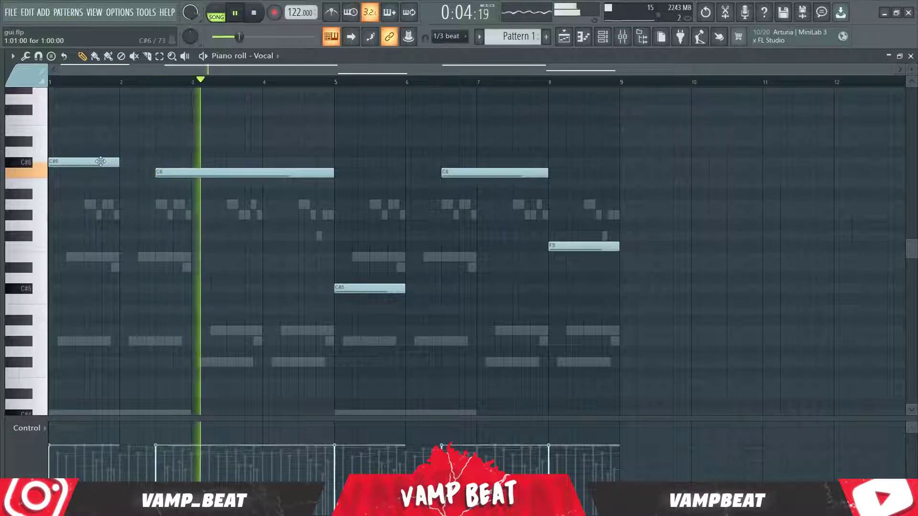
drag(100, 161, 100, 151)
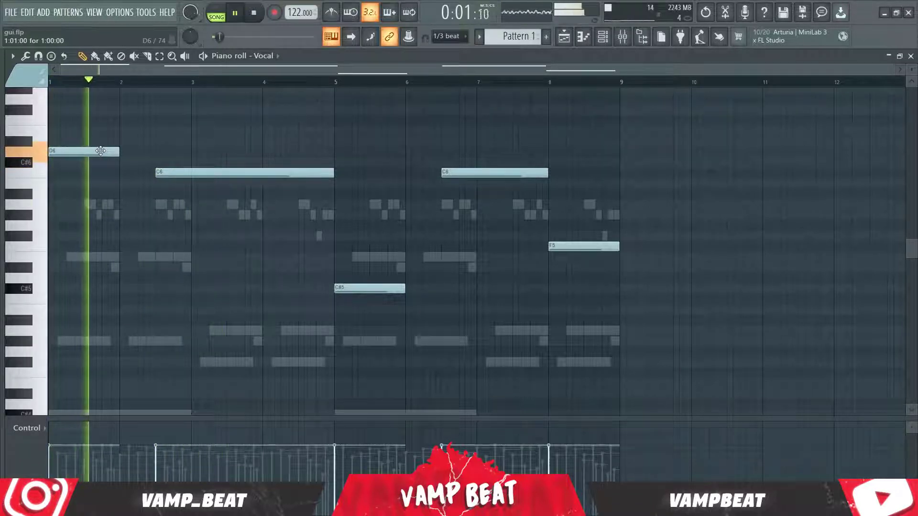
scroll(101, 152, up, 1)
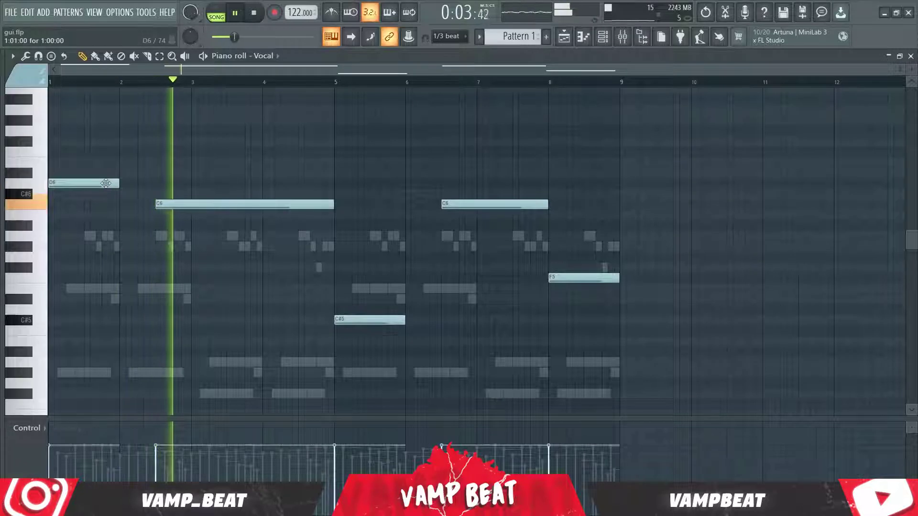
drag(105, 183, 104, 159)
key(space)
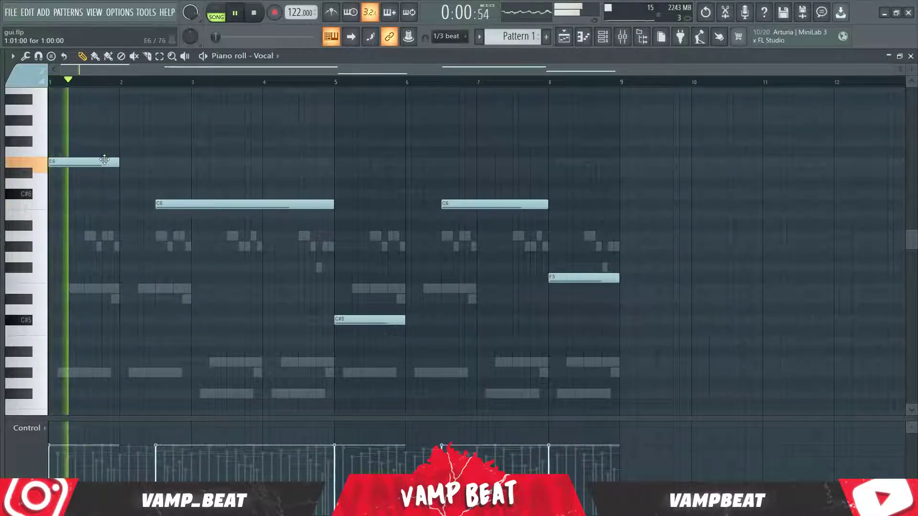
Raise the bar 1 Vocal note through F6 to F#6 and audition the phrase.
key(space)
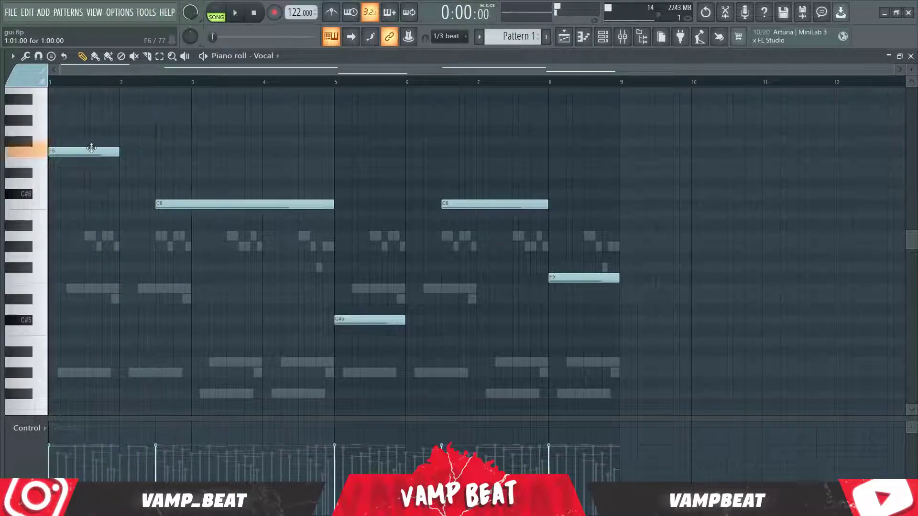
scroll(96, 139, up, 3)
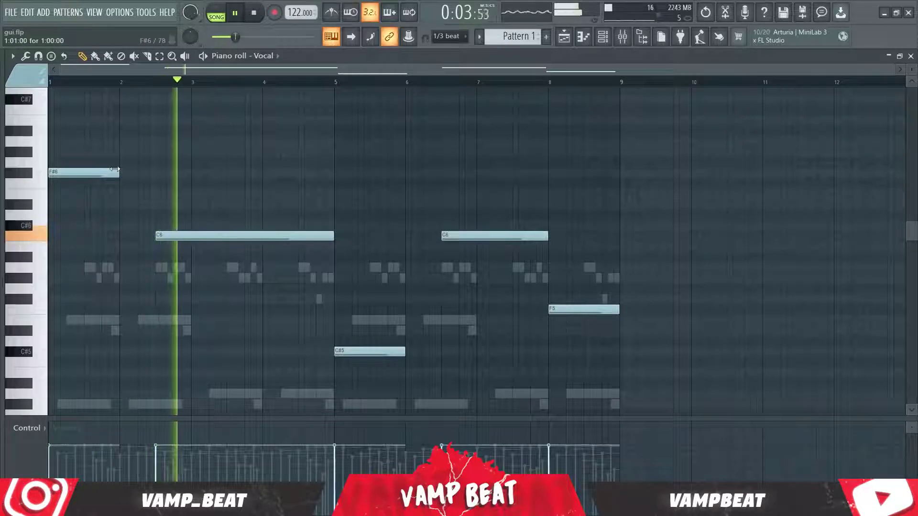
scroll(454, 236, down, 9)
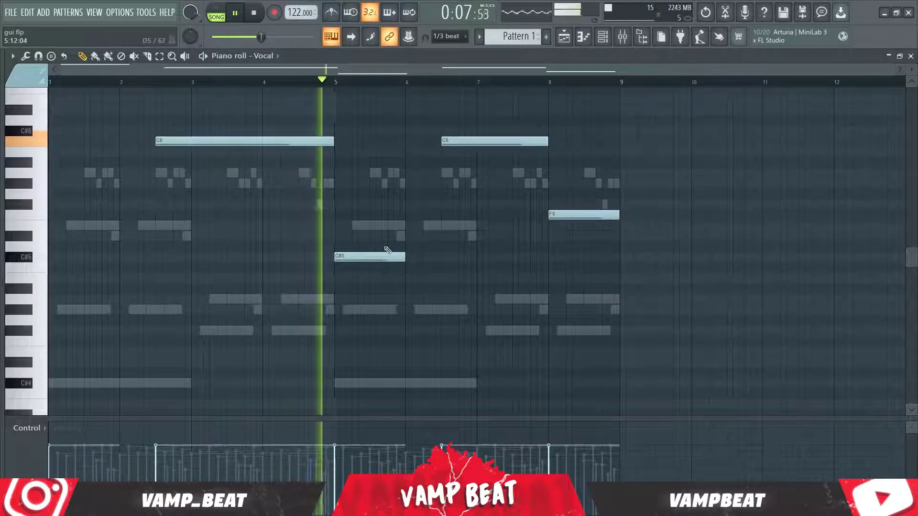
scroll(389, 251, up, 3)
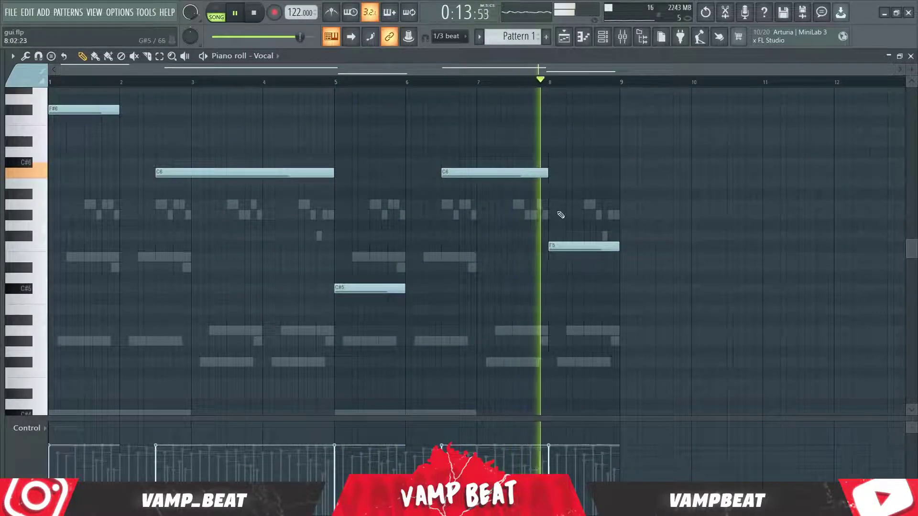
scroll(378, 262, up, 2)
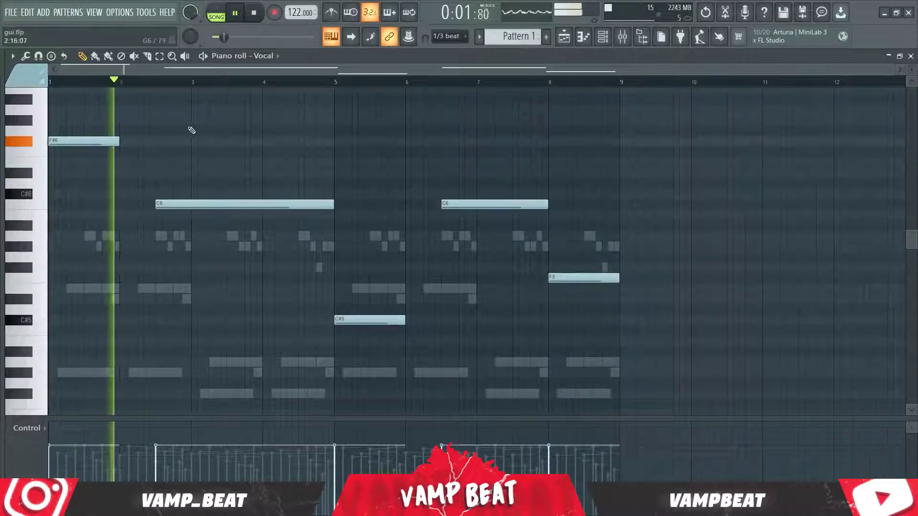
key(space)
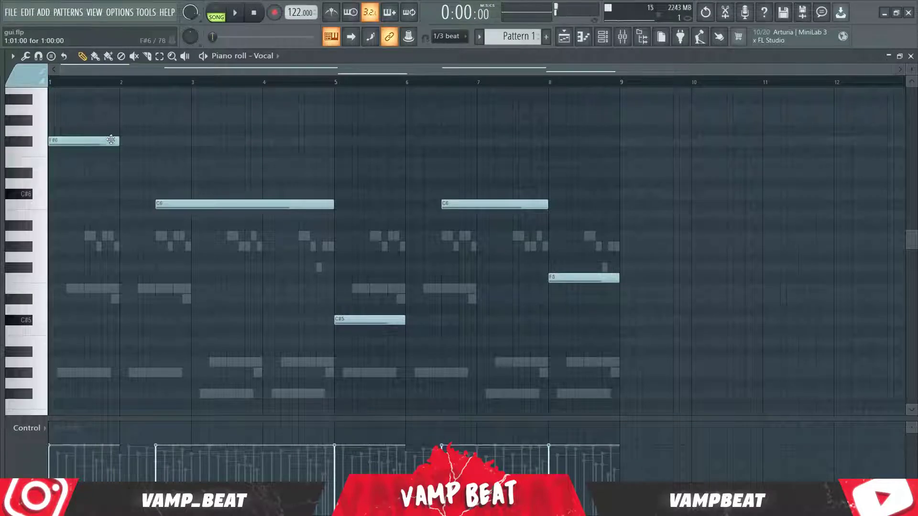
Shorten the F#6 Vocal note to half a bar and follow it with a G#6 note lasting until the middle of bar 2.
key(space)
scroll(86, 157, up, 4)
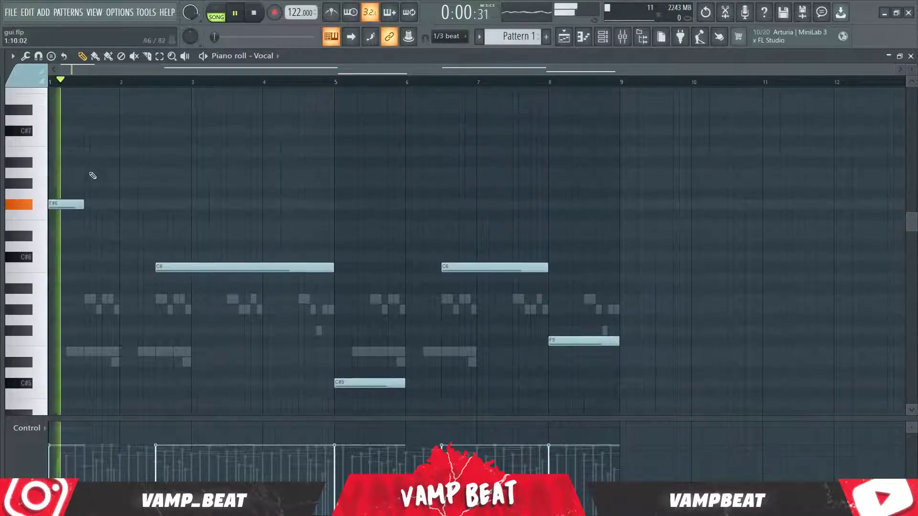
click(99, 174)
drag(89, 174, 94, 190)
key(space)
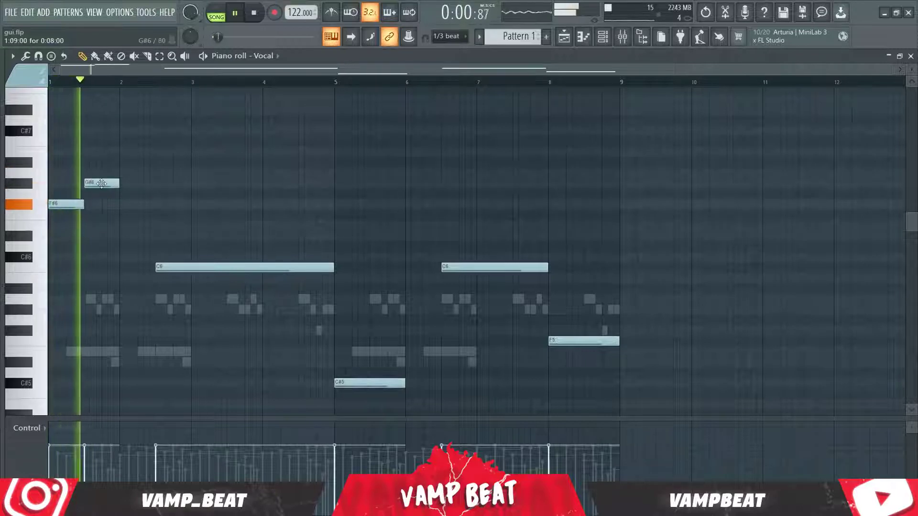
key(space)
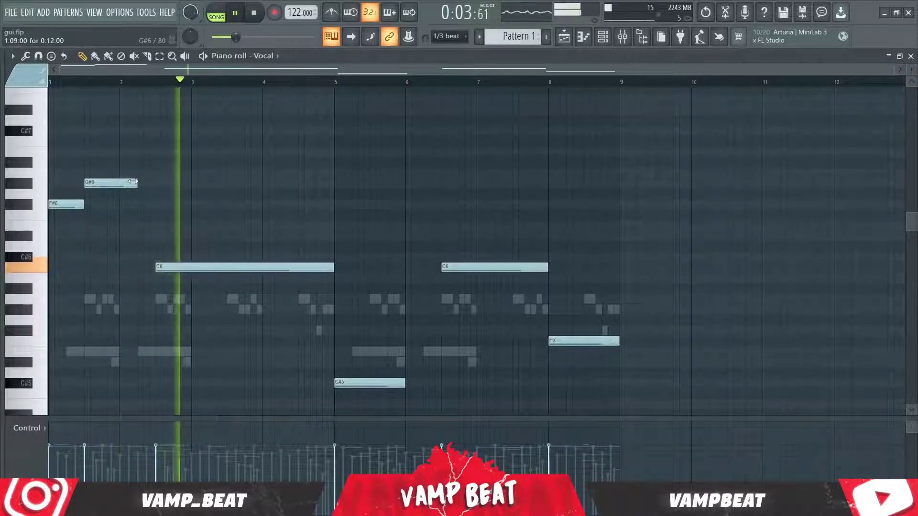
drag(133, 182, 152, 183)
key(space)
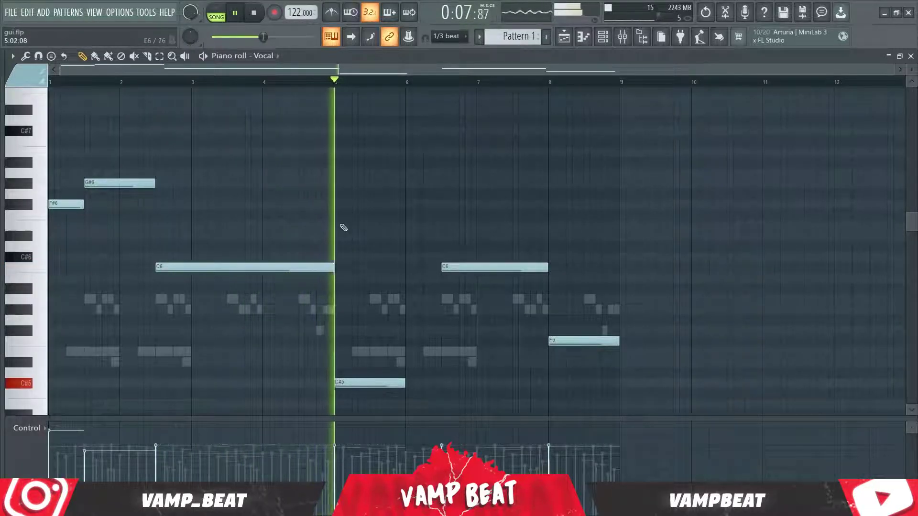
Delete the C#5 note in bar 5 and retime the opening so F#6 lasts three beats and G#6 follows until mid-bar 2.
right_click(387, 382)
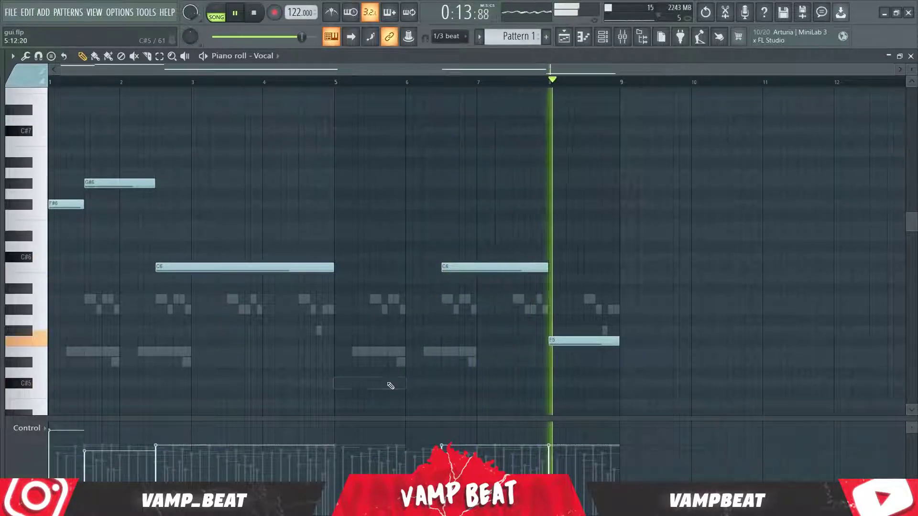
scroll(352, 191, up, 3)
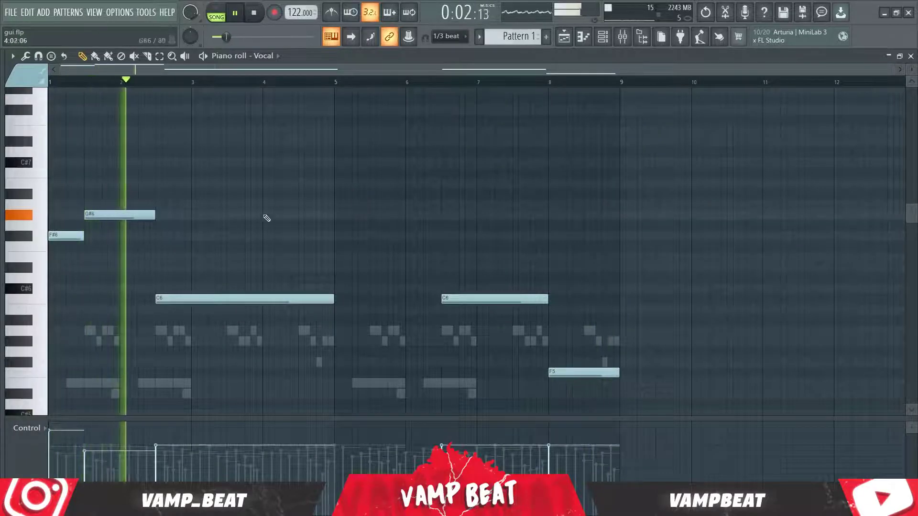
key(space)
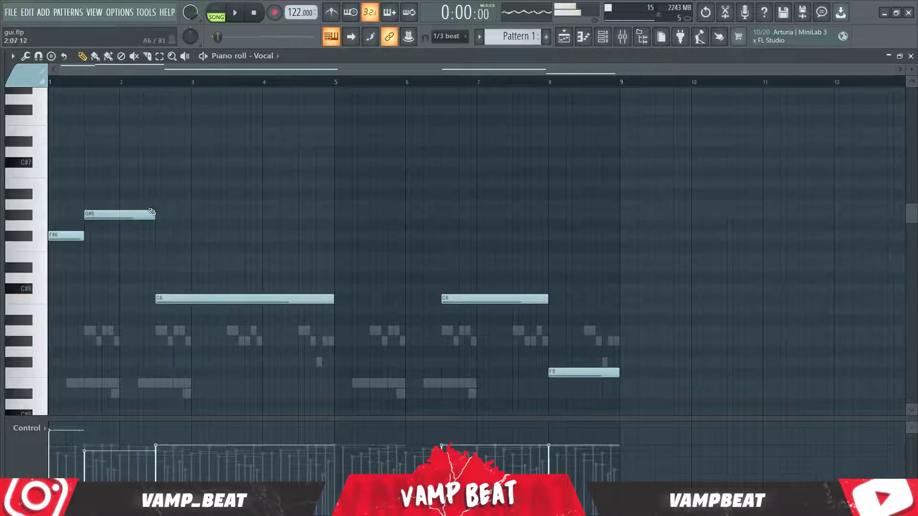
key(space)
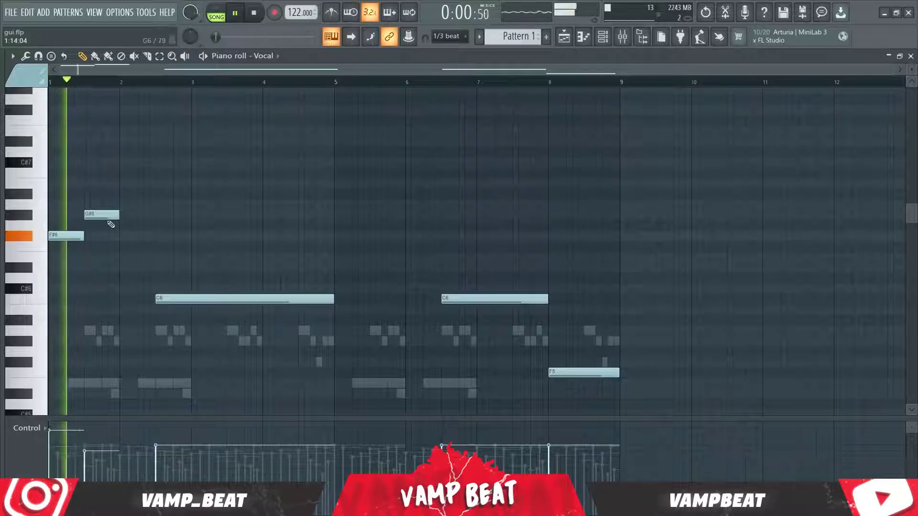
key(space)
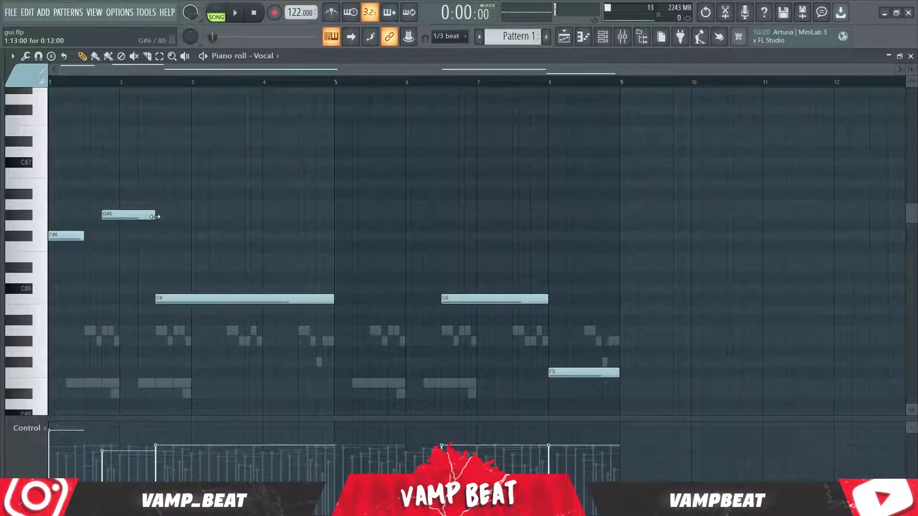
key(space)
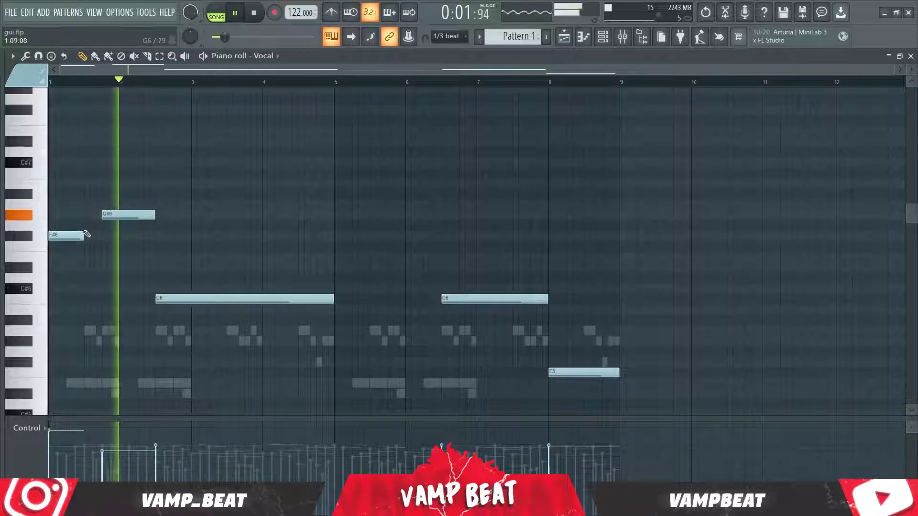
key(space)
drag(104, 234, 101, 234)
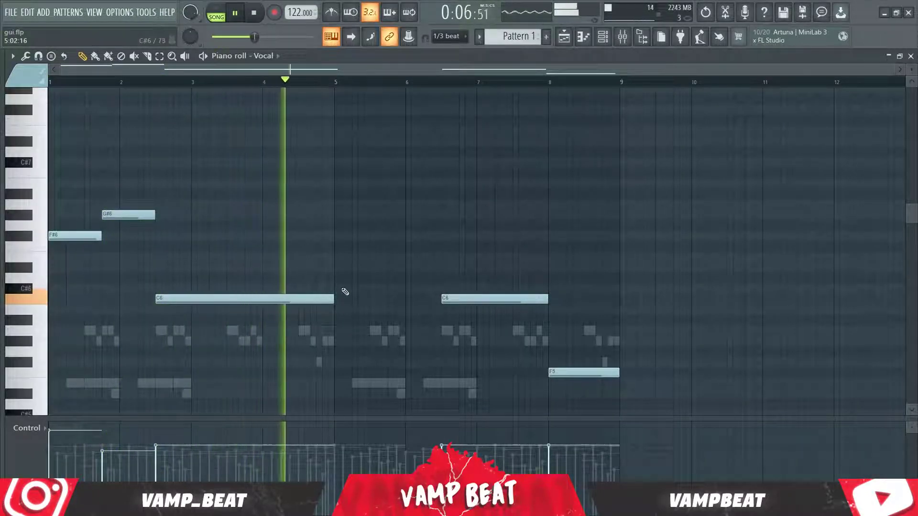
Add a one-bar F#6 Vocal note at the start of bar 5 and lower the velocity of the G#6 note.
click(337, 236)
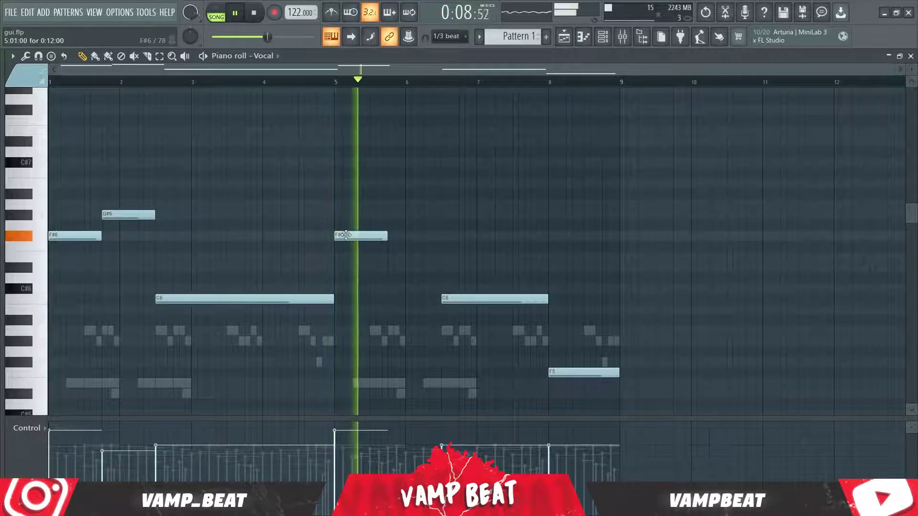
key(space)
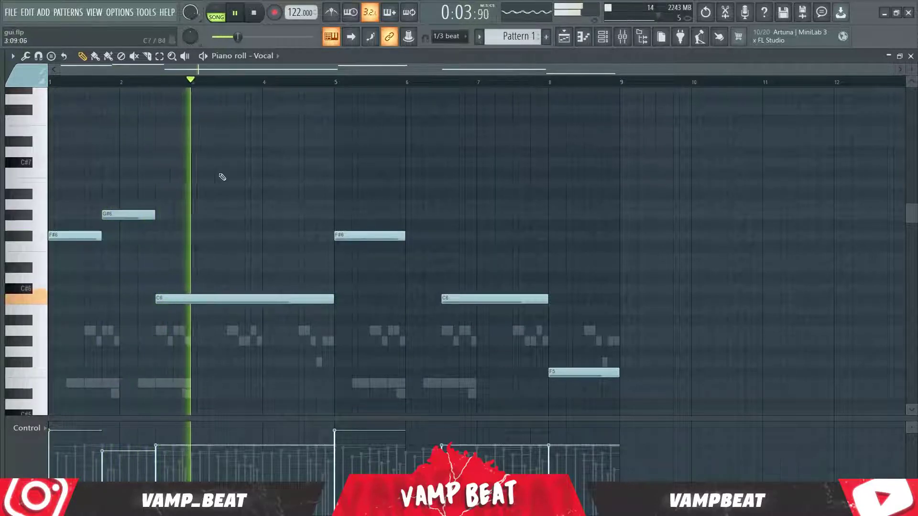
scroll(127, 212, down, 2)
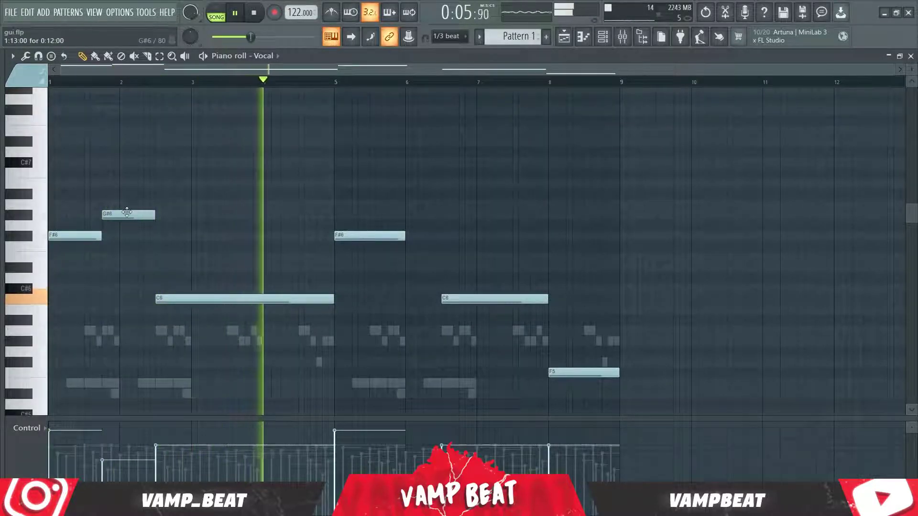
scroll(338, 213, down, 2)
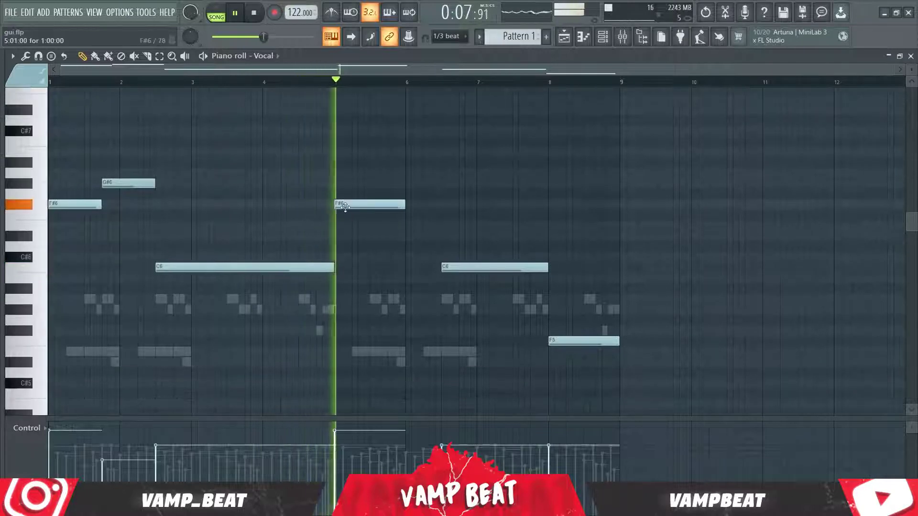
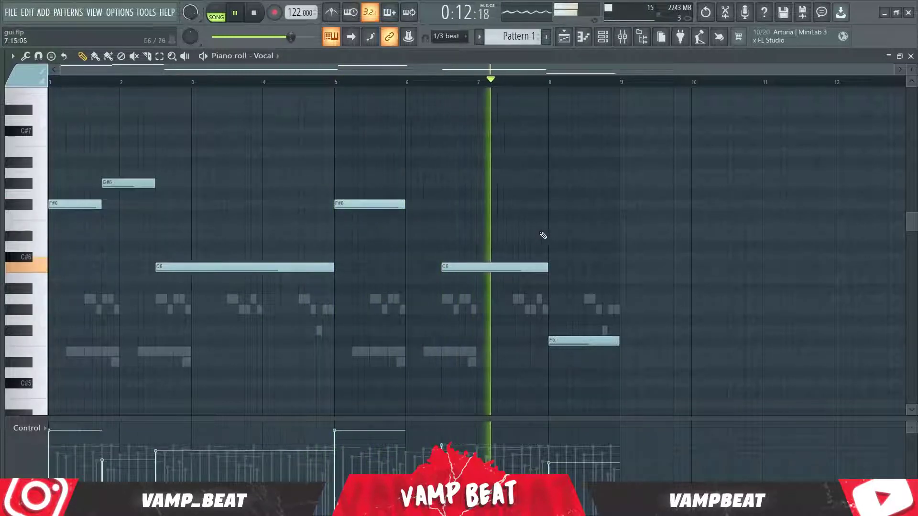
Set the snap to Line and open the Atmospher channel's piano roll.
click(448, 36)
click(448, 48)
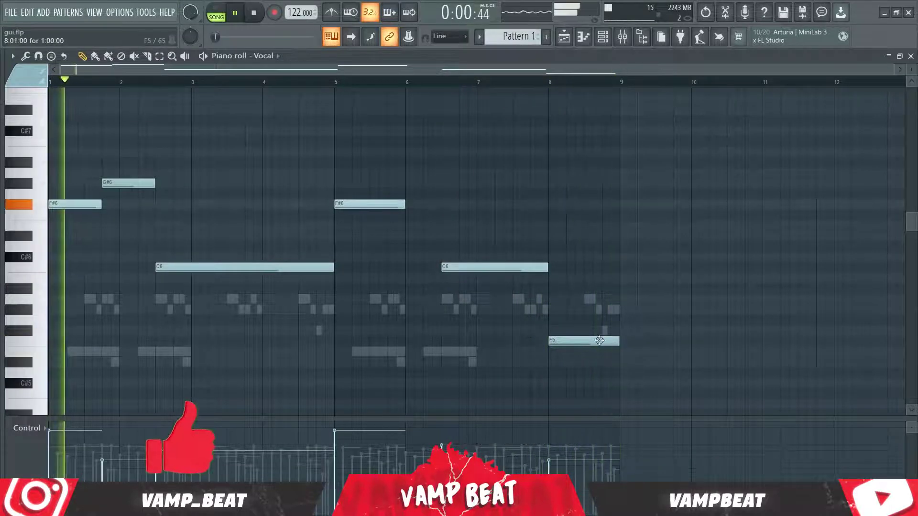
key(space)
click(608, 36)
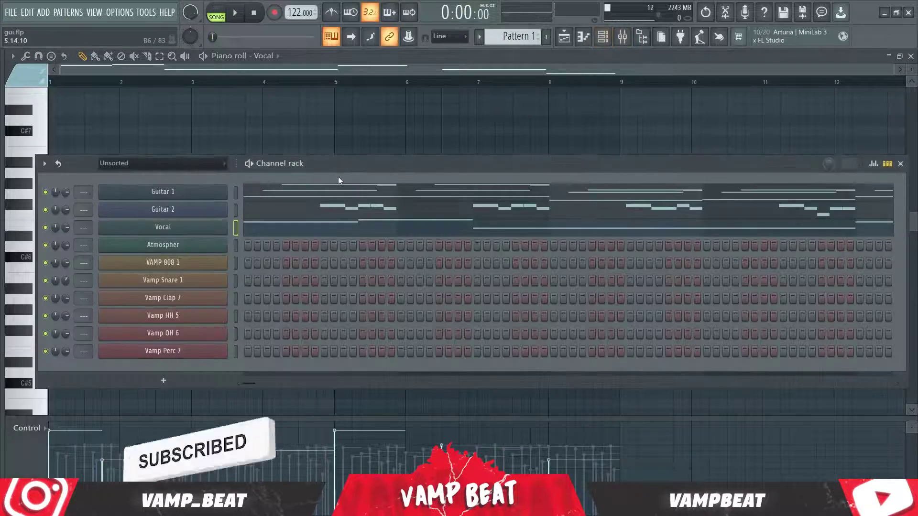
click(168, 245)
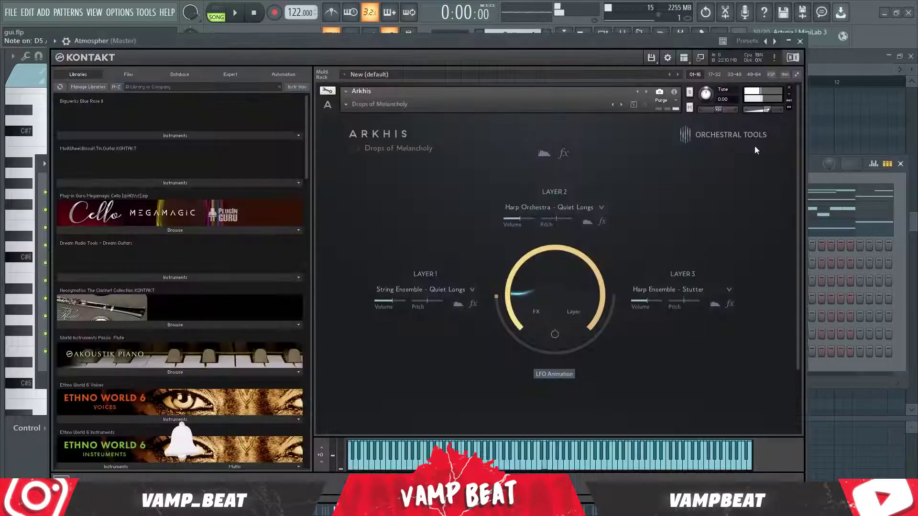
click(799, 42)
right_click(205, 243)
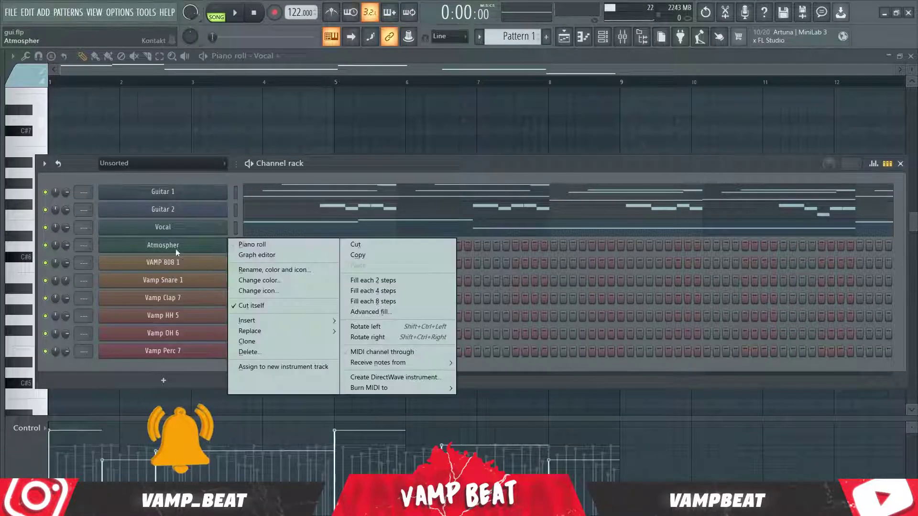
click(246, 245)
Place two consecutive two-bar C#5 notes in the Atmospher part, filling bars 1–4.
key(space)
scroll(60, 363, down, 2)
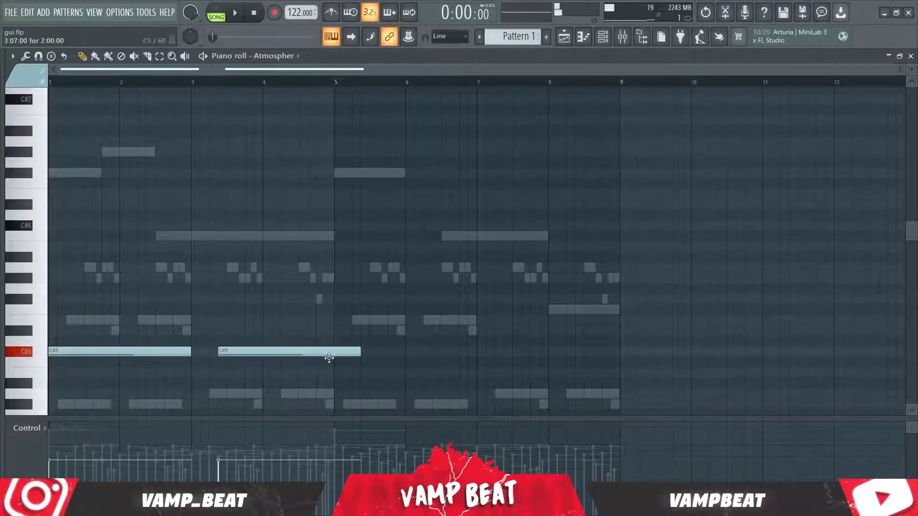
drag(299, 353, 308, 354)
scroll(309, 356, down, 3)
drag(343, 231, 154, 294)
scroll(160, 253, down, 3)
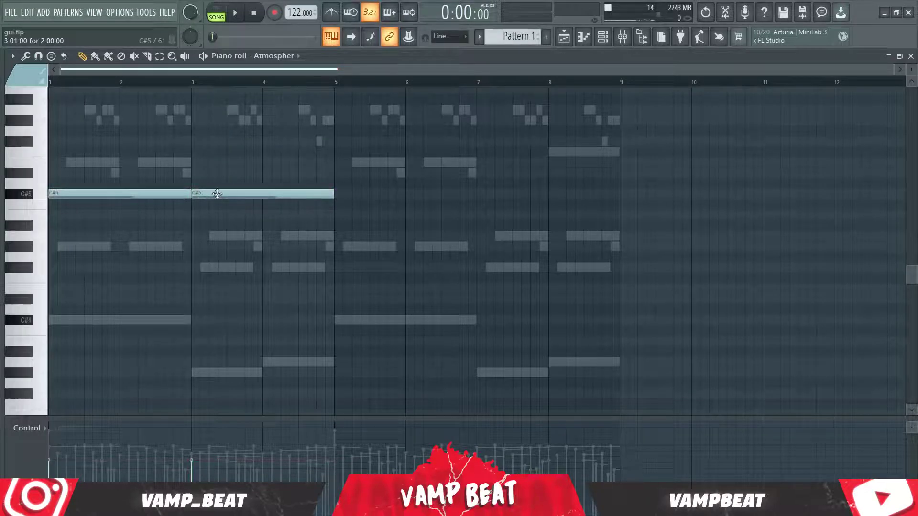
Transpose both Atmospher notes down an octave to C#4 and change the second into one-bar G#3 and A3 notes in bars 3 and 4.
drag(331, 193, 130, 233)
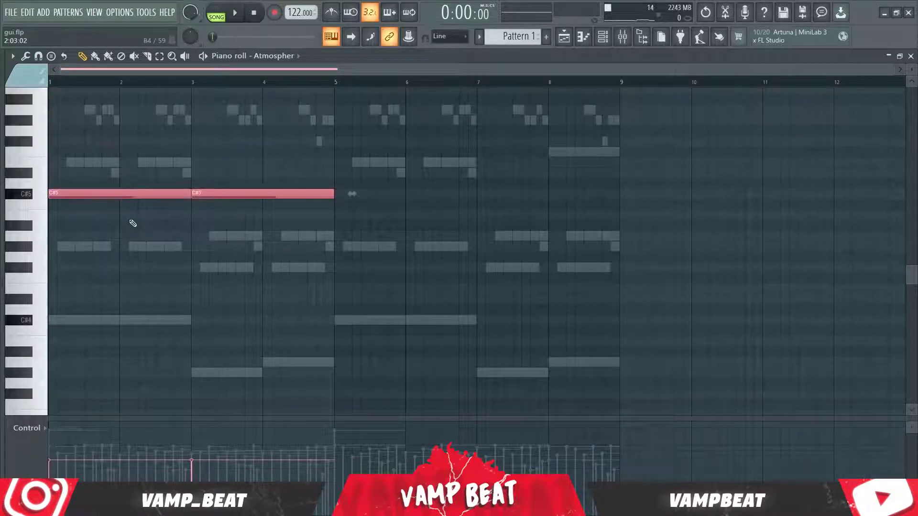
key(ctrl+Down)
click(345, 247)
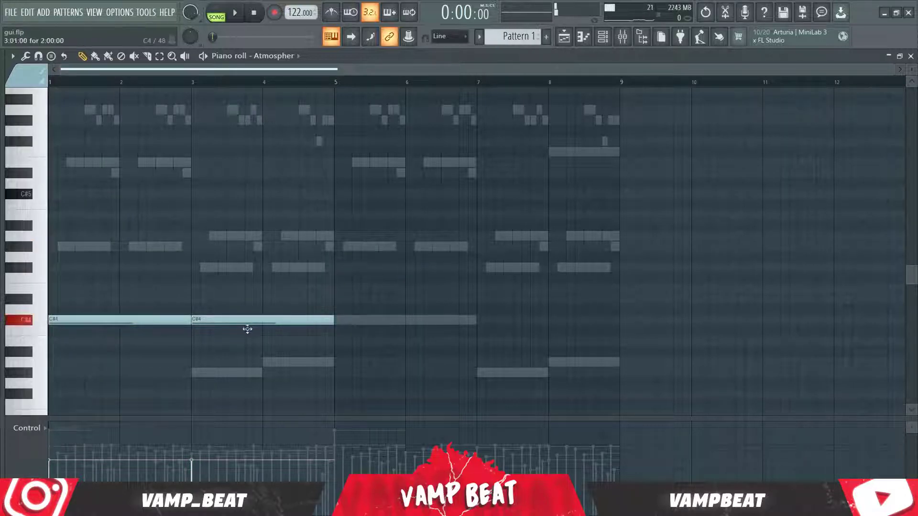
drag(247, 329, 236, 382)
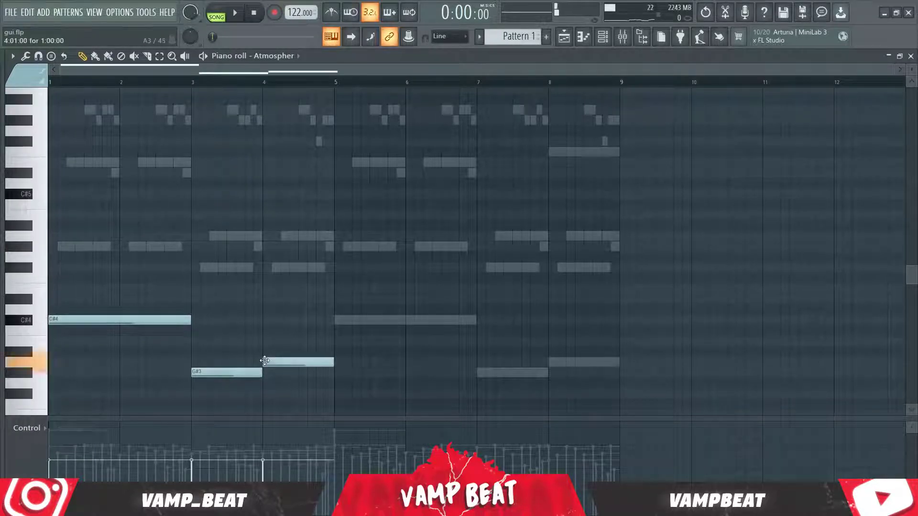
Raise the velocity of all Atmospher notes and duplicate the phrase into bars 5–8.
key(ctrl+a)
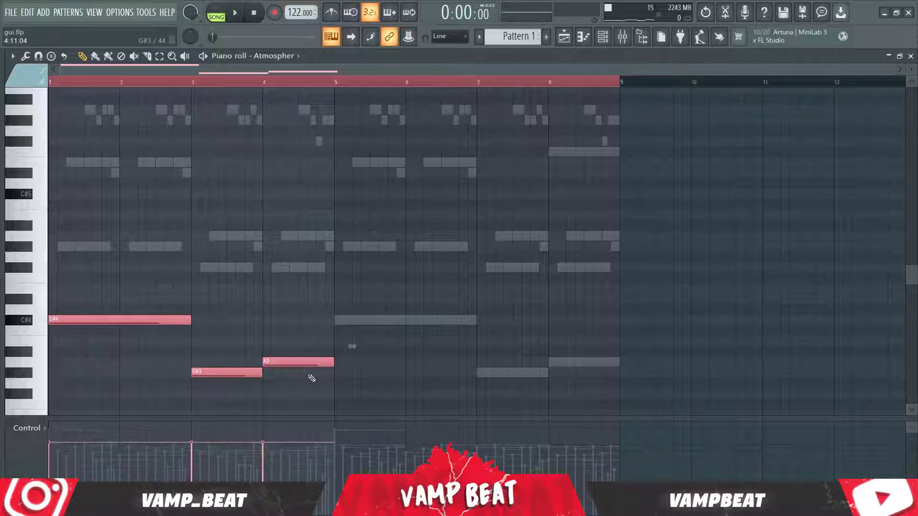
key(space)
mouse_move(156, 320)
mouse_down()
mouse_move(461, 315)
mouse_move(429, 327)
mouse_up()
Layer a copy of all Atmospher notes one octave higher and audition the result.
key(ctrl+a)
key(ctrl+Up)
key(space)
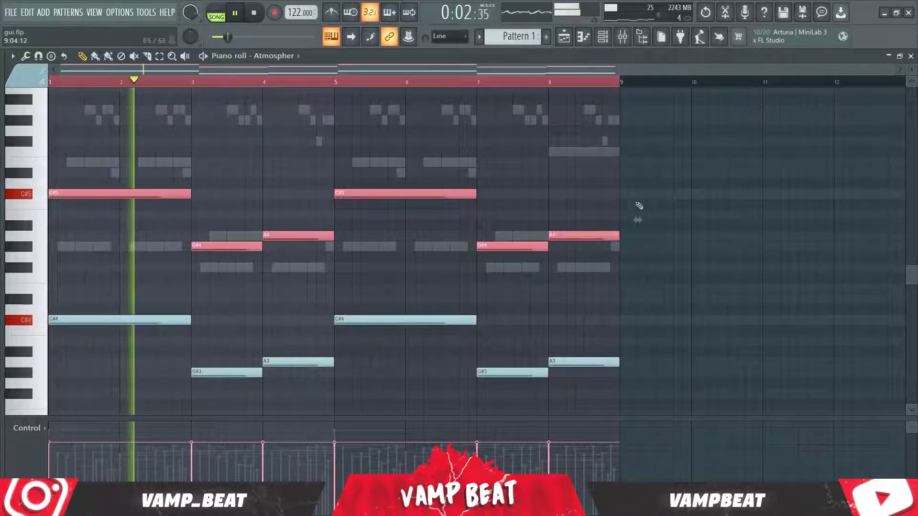
Lower the velocity of the lower-octave Atmospher notes and transpose the whole part up one octave, auditioning the result.
drag(639, 273, 143, 409)
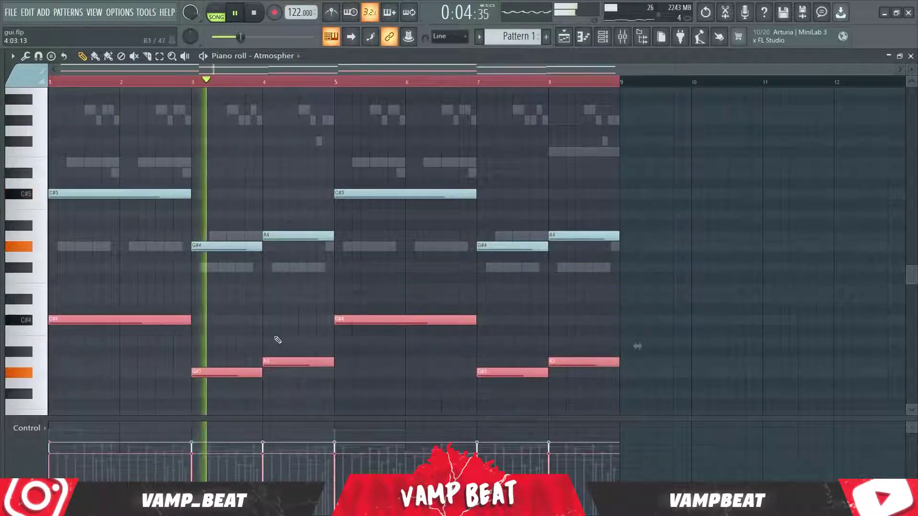
key(space)
key(ctrl+a)
key(ctrl+Up)
key(space)
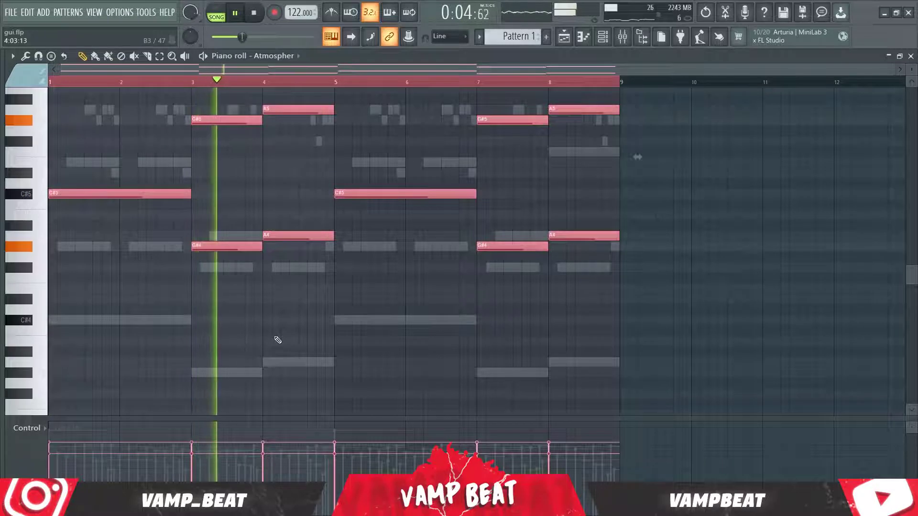
Transpose the whole Atmospher part down one octave and lower the velocity of both octave layers.
key(ctrl+Down)
key(space)
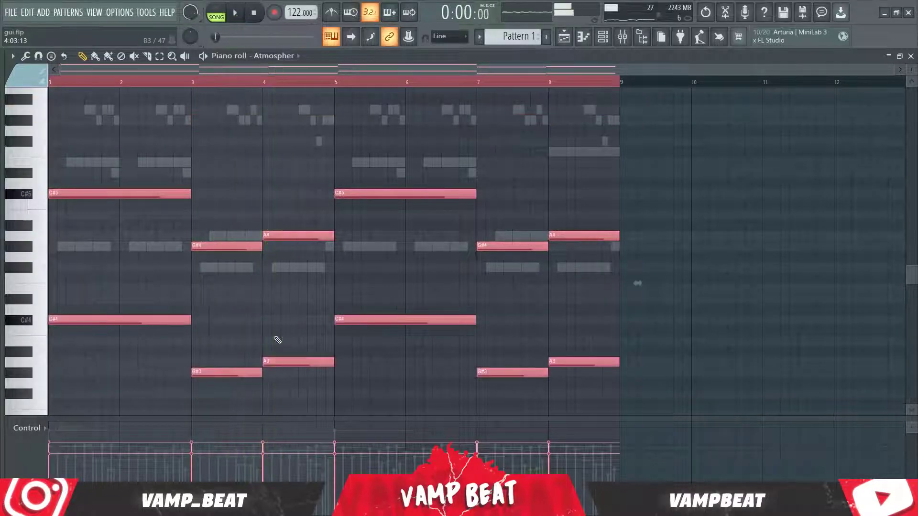
drag(638, 294, 159, 385)
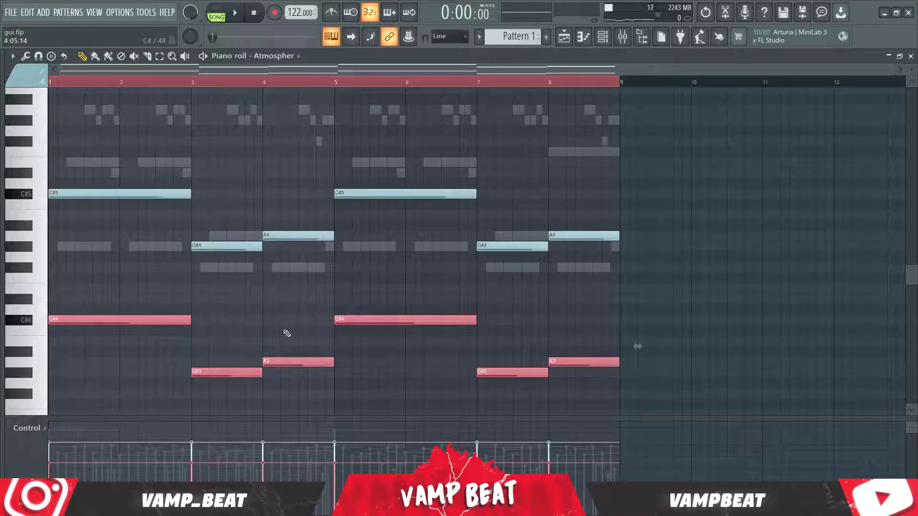
scroll(287, 333, up, 4)
drag(649, 222, 86, 320)
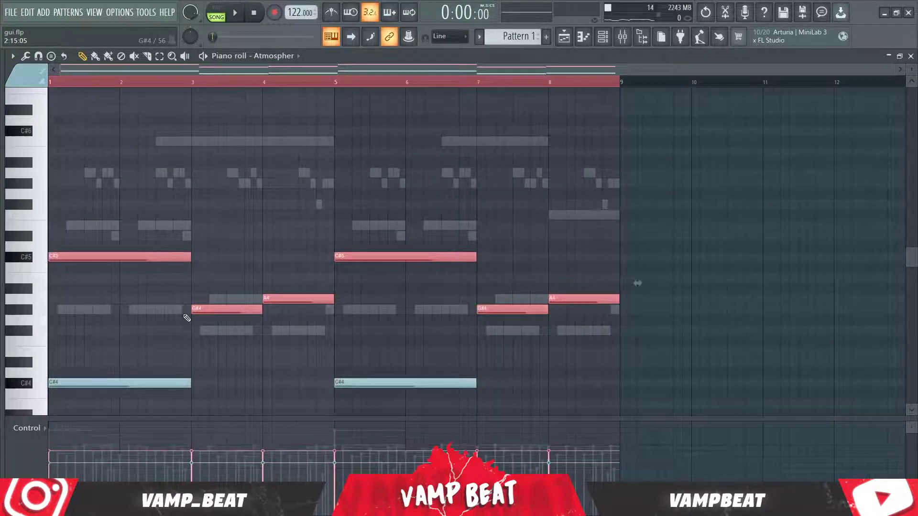
Layer a copy of the upper-octave Atmospher notes one octave higher, at C#6, G#5 and A5, and audition it.
key(ctrl+c)
key(ctrl+v)
key(ctrl+Up)
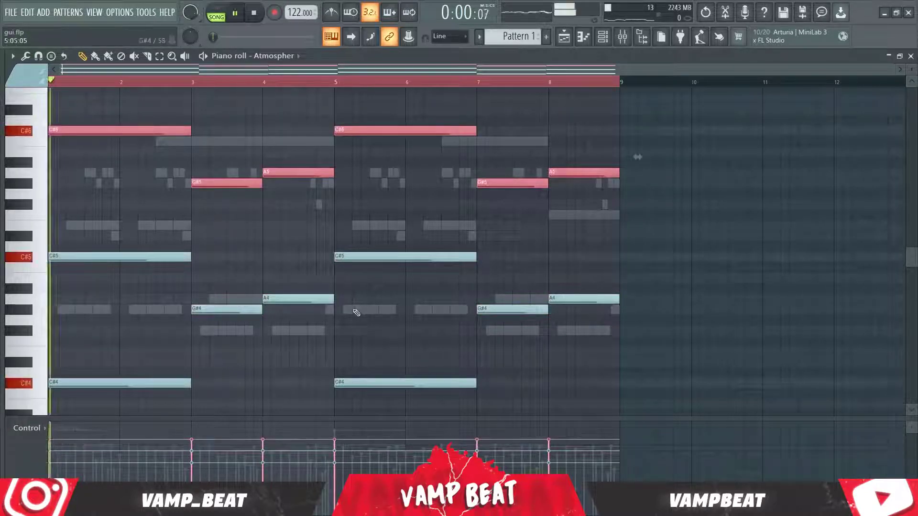
click(424, 214)
right_click(426, 214)
Audition the Atmospher part alone by muting Vocal, Guitar 2 and Guitar 1, and unmute them.
click(602, 37)
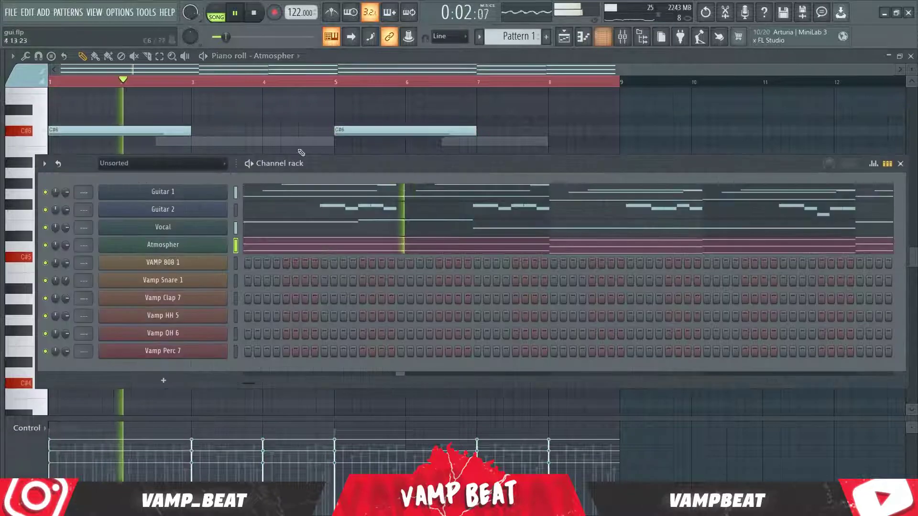
click(45, 227)
click(45, 210)
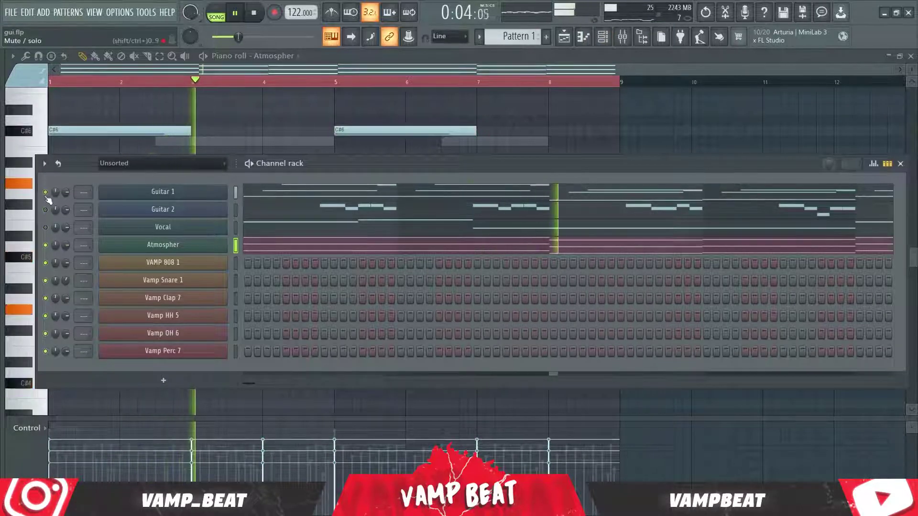
click(45, 192)
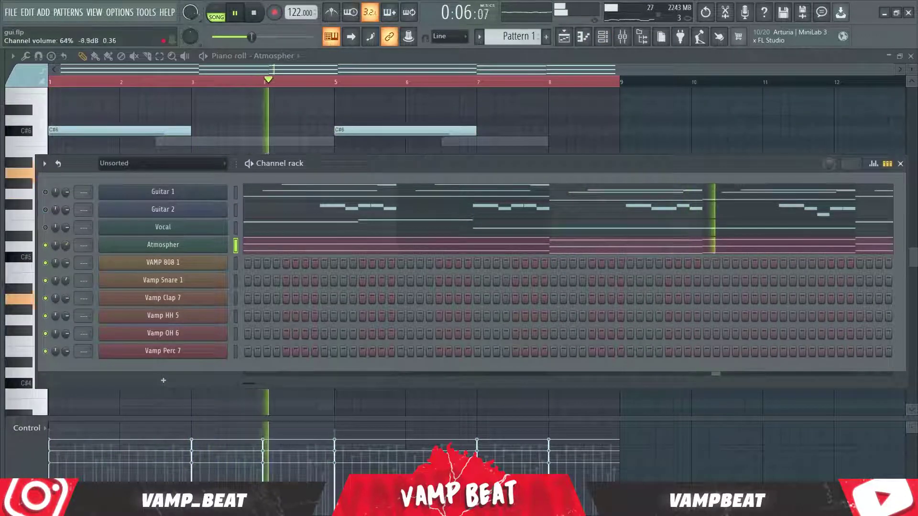
click(45, 228)
click(45, 210)
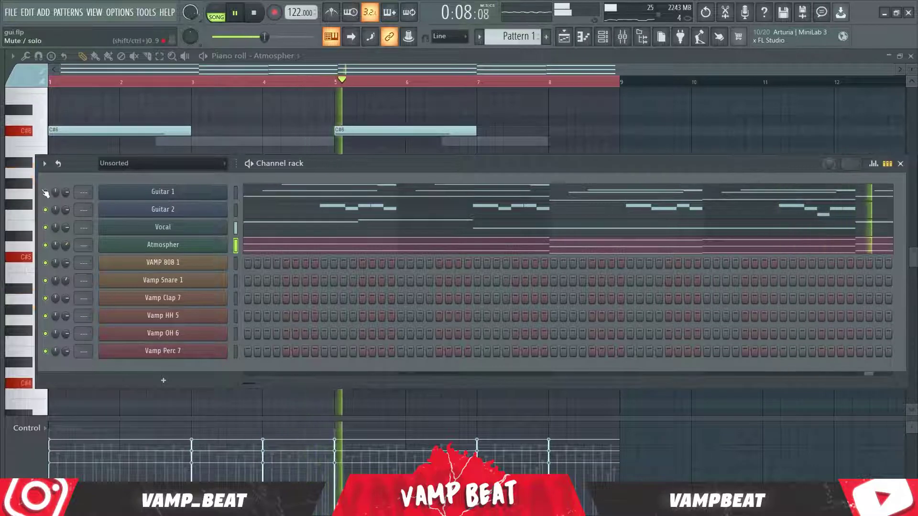
Check Pattern 1 in the playlist and route Guitar 1, Guitar 2, Vocal and Atmospher to mixer tracks 1 to 4.
click(568, 38)
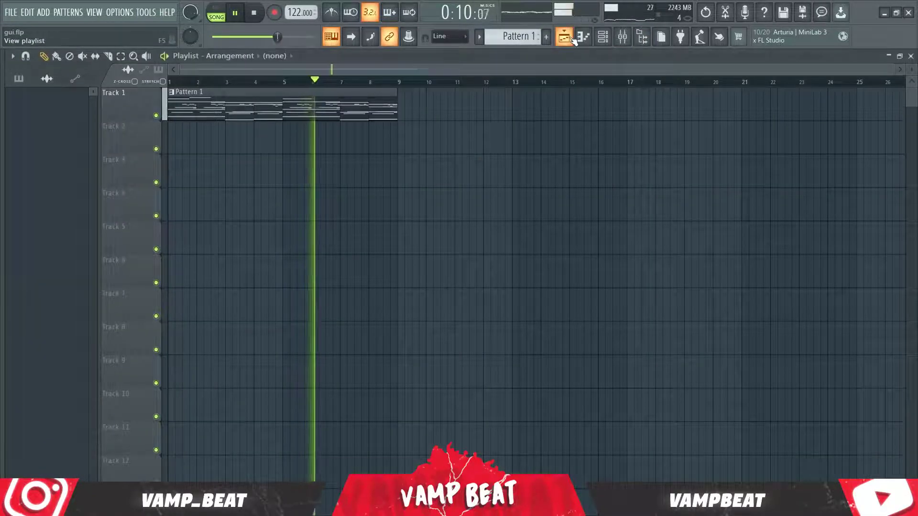
mouse_move(396, 110)
mouse_down()
mouse_move(491, 111)
mouse_move(396, 123)
mouse_up()
scroll(400, 82, up, 1)
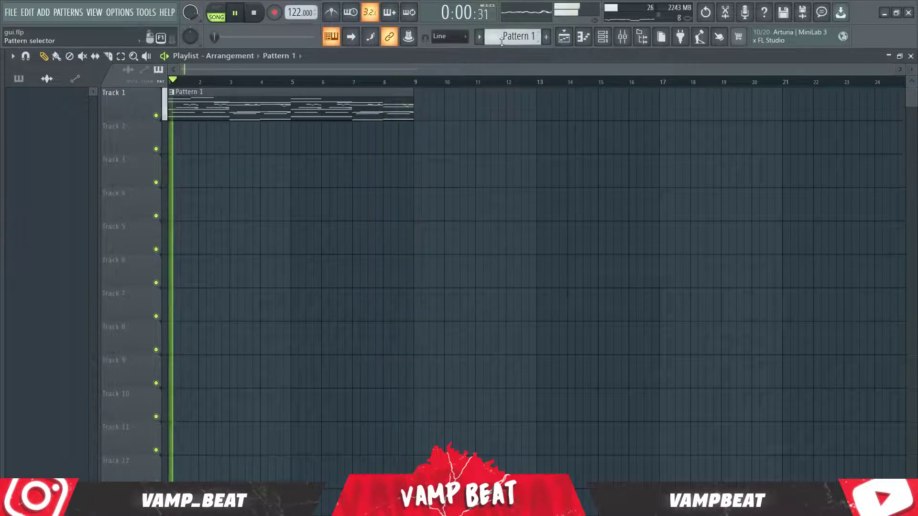
click(602, 41)
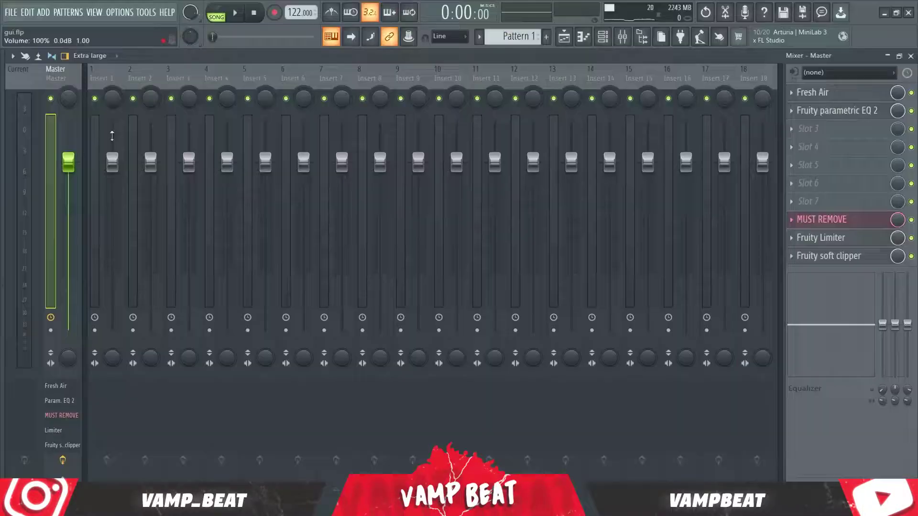
click(109, 81)
shift+click(154, 86)
drag(154, 82, 407, 74)
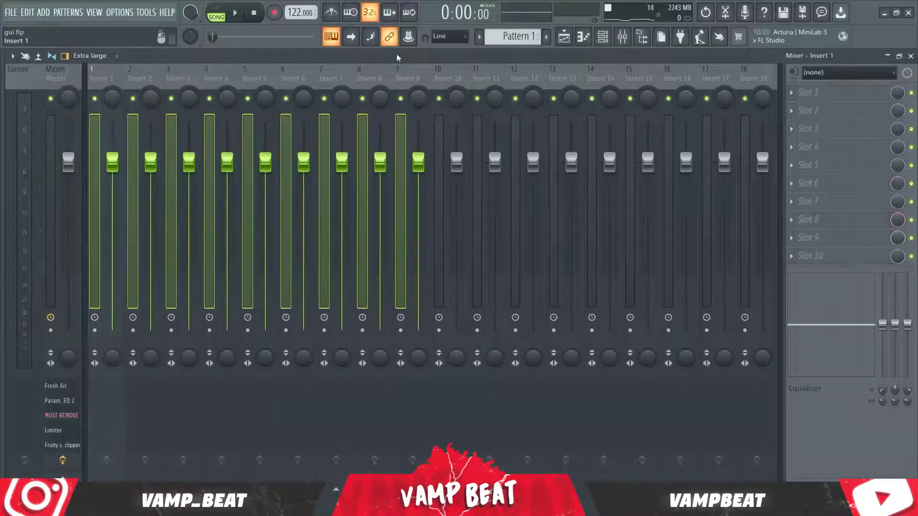
key(ctrl+shift+l)
click(603, 38)
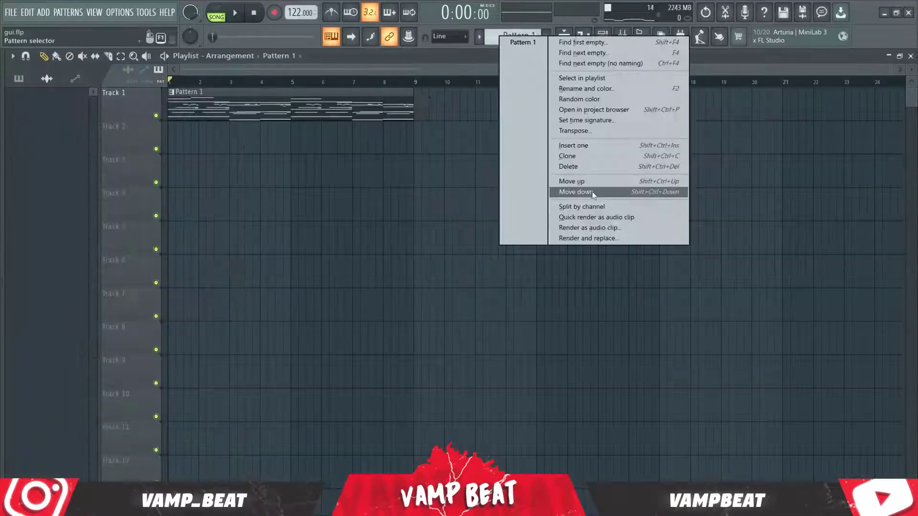
Split Pattern 1 by channel onto four playlist tracks and repeat the clips up to bar 41 during playback.
click(554, 188)
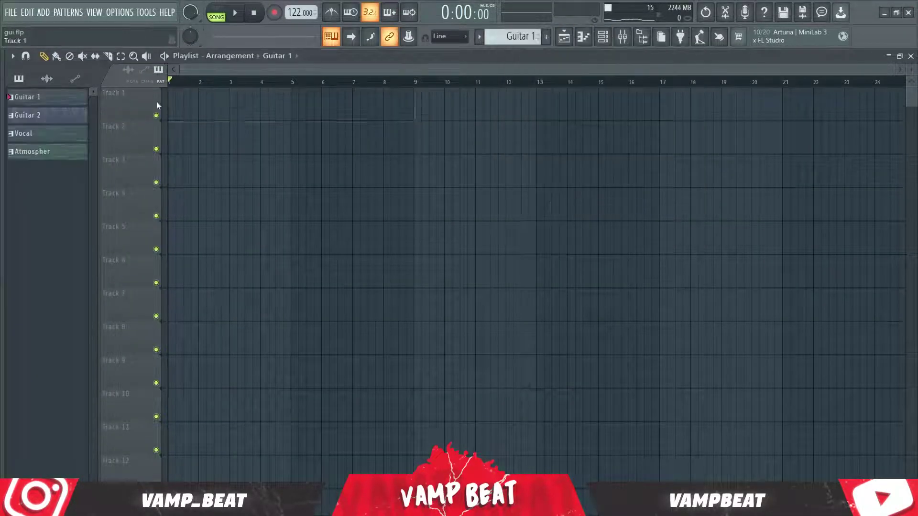
key(space)
key(ctrl+b)
key(ctrl+b)
key(ctrl+b)
scroll(390, 87, down, 3)
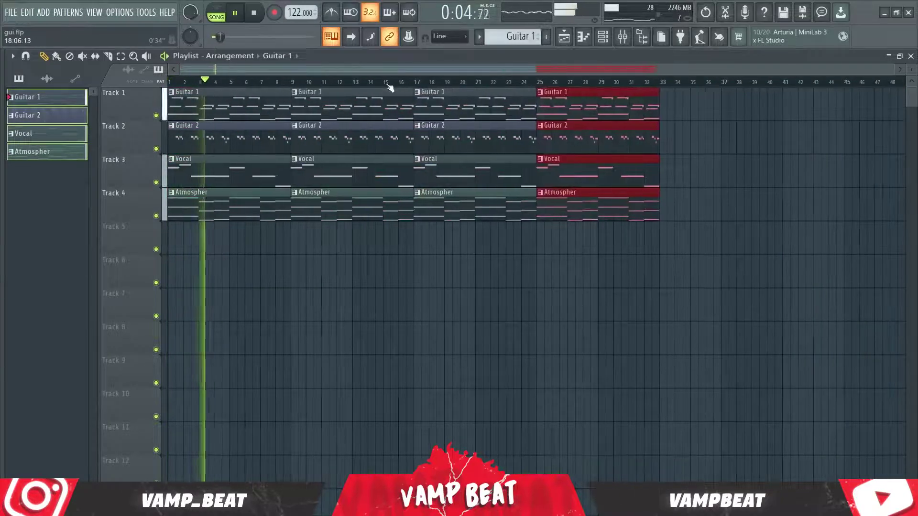
key(ctrl+b)
Add a copy of the Guitar 1 pattern and delete the Guitar 2 and Vocal clips in bars 9–16.
key(ctrl+d)
key(F4)
key(Return)
right_click(343, 243)
click(345, 230)
right_click(334, 139)
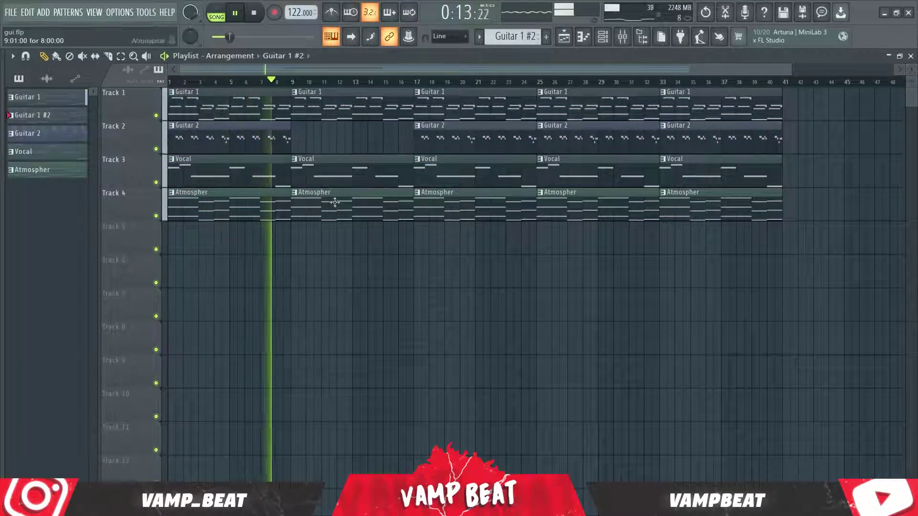
right_click(324, 158)
click(602, 37)
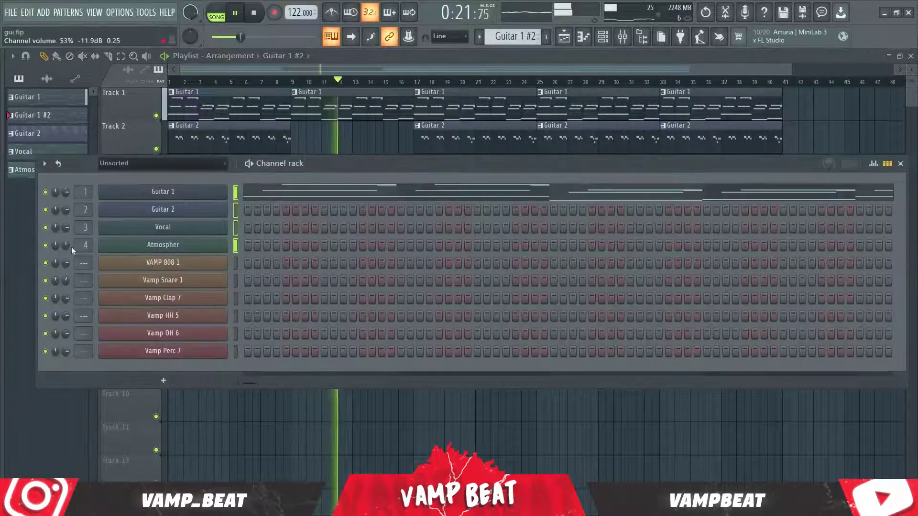
click(602, 37)
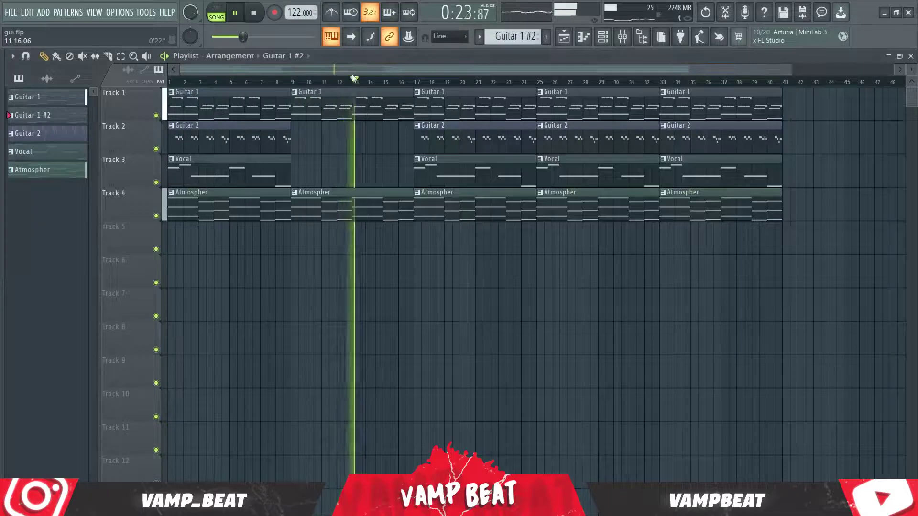
Delete the Vocal clip in bars 17–24 and, after checking the Guitar 2 notes, the Guitar 2 clip in bars 25–32.
right_click(440, 165)
double_click(458, 129)
key(ctrl+a)
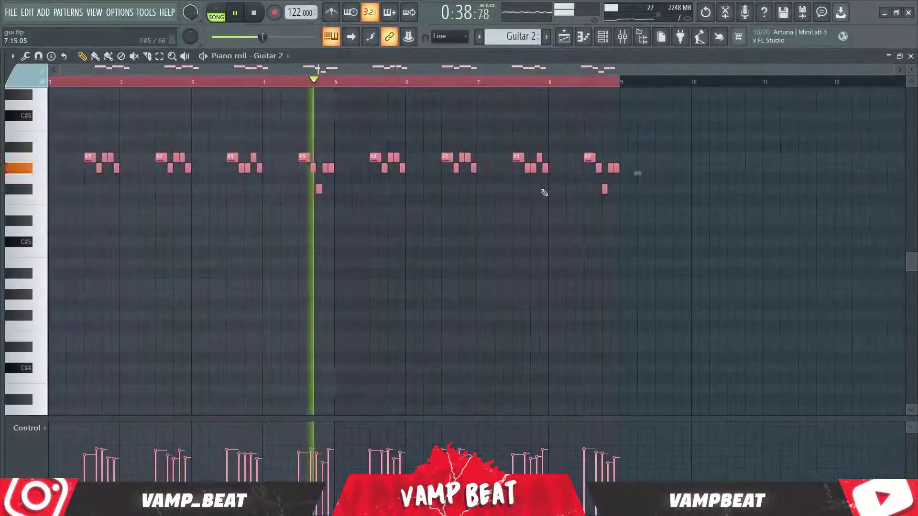
click(568, 40)
double_click(473, 130)
key(ctrl+a)
click(564, 38)
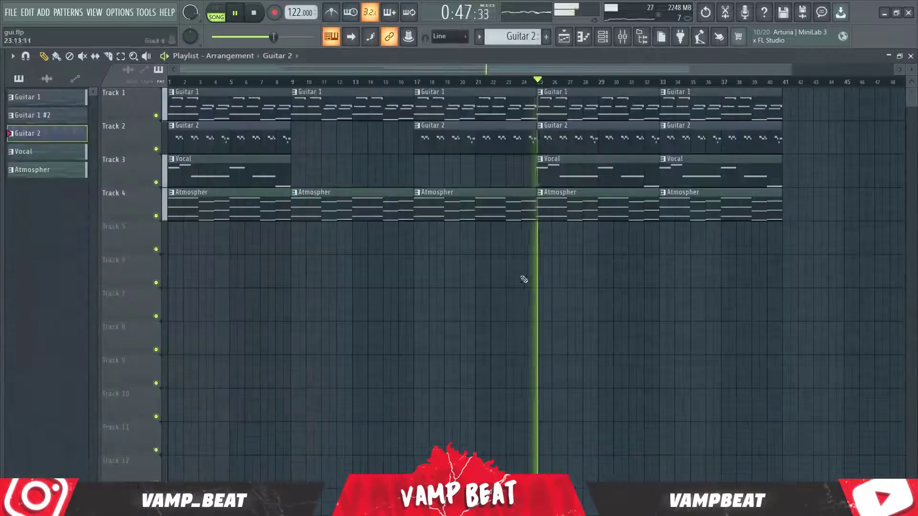
right_click(581, 136)
scroll(649, 82, down, 1)
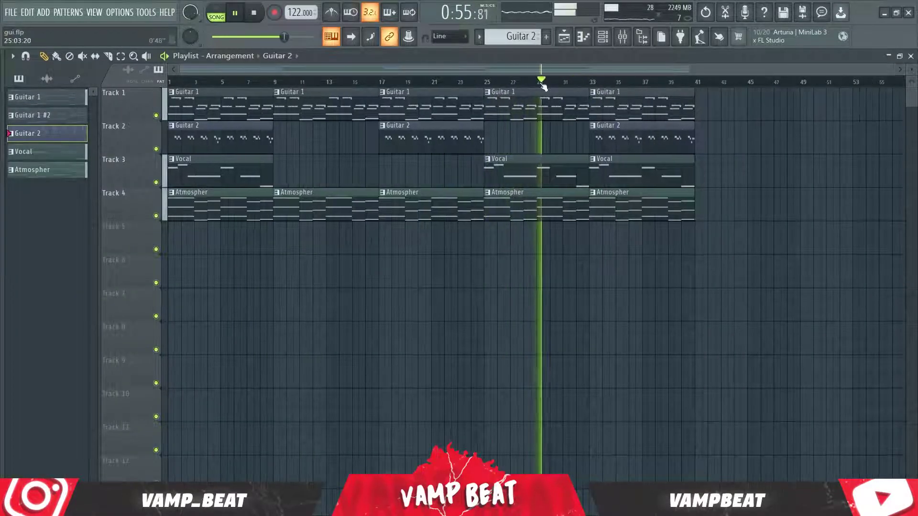
Delete the Guitar 1, Guitar 2, Vocal and Atmospher clips in bars 33–40 so the arrangement ends at bar 33.
right_click(638, 142)
right_click(621, 163)
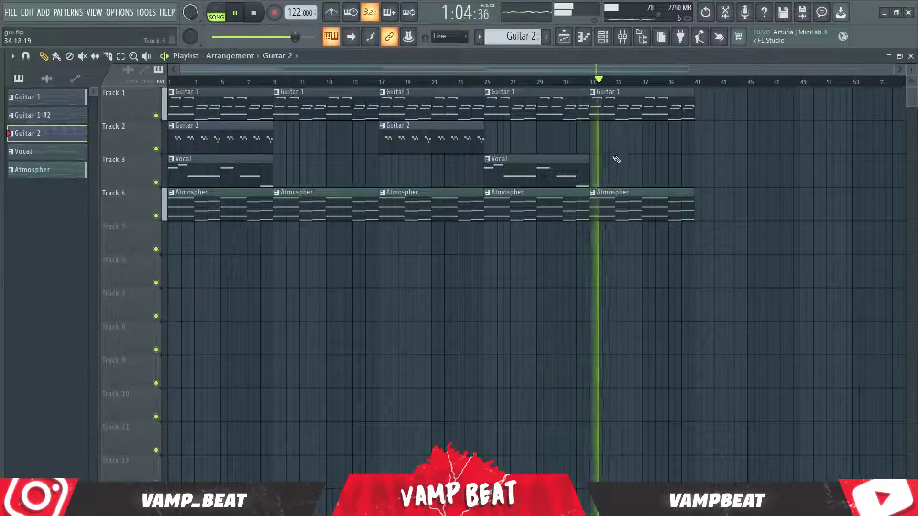
right_click(615, 203)
right_click(615, 142)
click(595, 149)
right_click(603, 108)
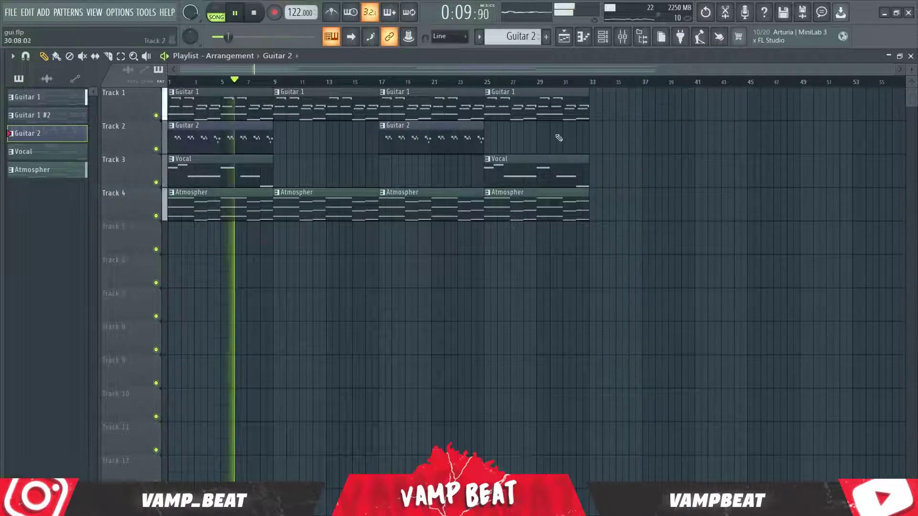
Mute the Atmospher, Vocal and Guitar 2 mixer tracks, select the Guitar 1 track and start playback.
key(space)
click(622, 37)
click(210, 99)
click(172, 98)
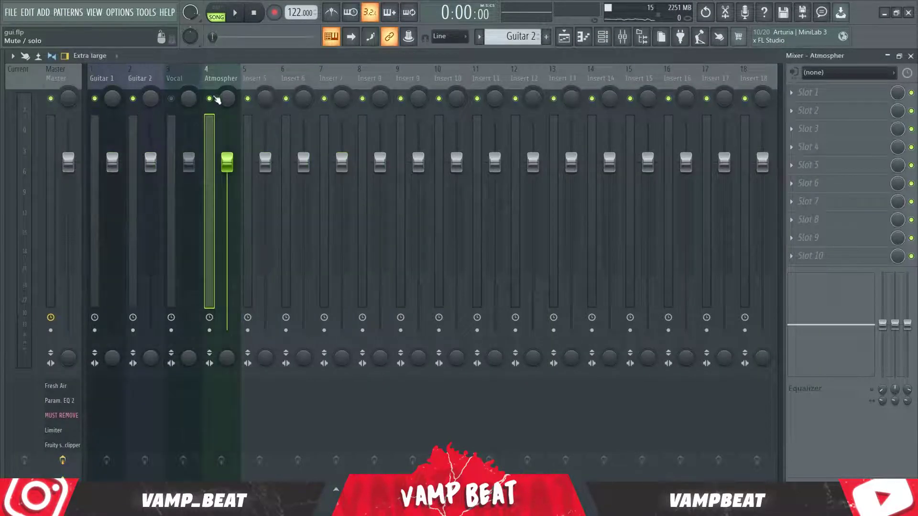
click(133, 99)
click(102, 77)
key(space)
Load RC-20 Retro Color into slot 4 of the Guitar 1 mixer track with the Vinyl 2 preset and 36% magnitude.
click(791, 147)
mouse_move(798, 162)
click(754, 255)
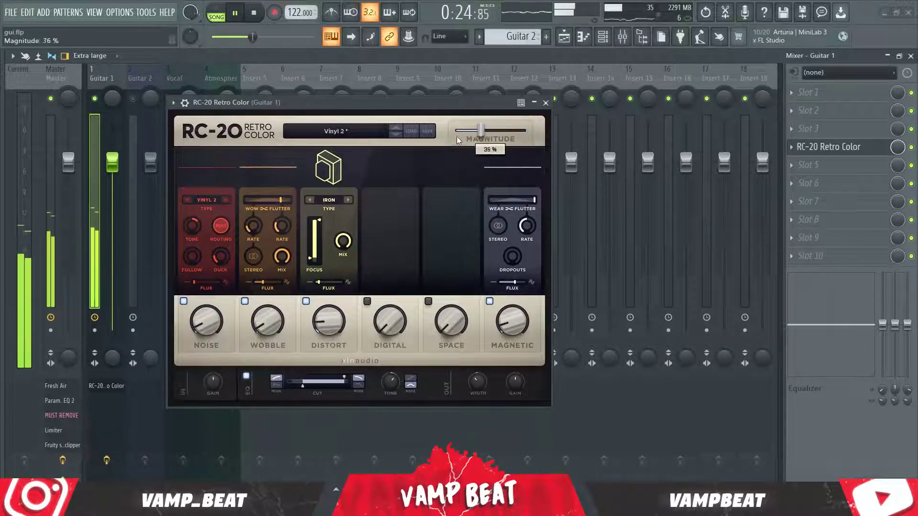
click(546, 102)
Add Fruity Parametric EQ 2 to slot 5 of Guitar 1, making band 1 a high pass and lowering band 2.
click(791, 165)
mouse_move(798, 180)
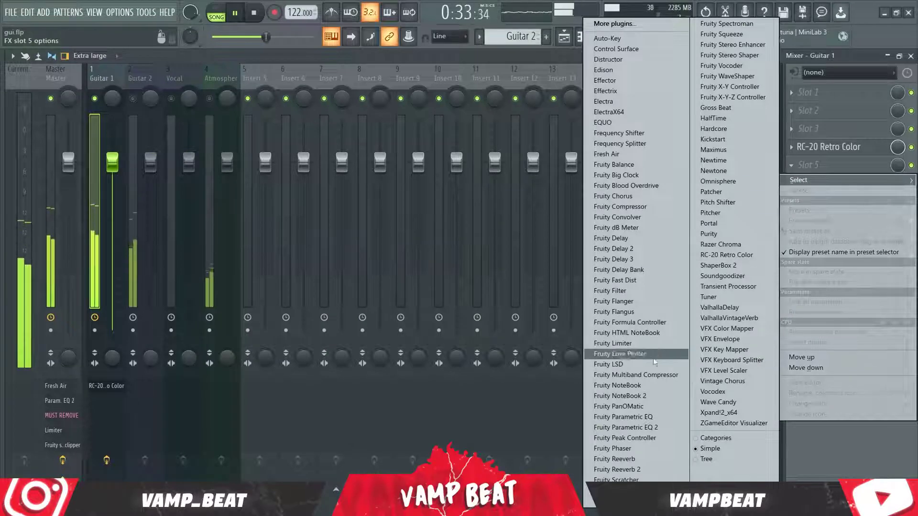
click(625, 428)
drag(321, 79, 289, 104)
right_click(264, 204)
click(330, 238)
drag(264, 204, 256, 235)
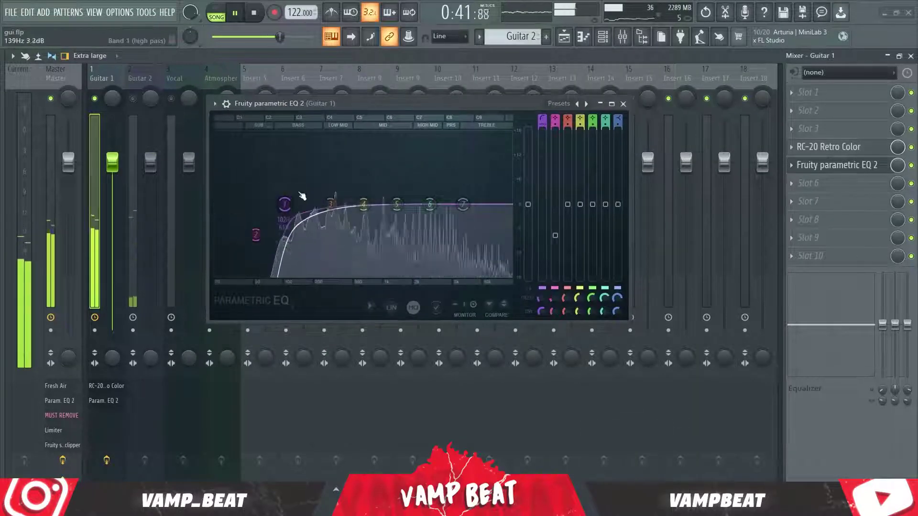
Fine-tune the Guitar 1 low cut and raise the band 7 high shelf to about 2.9 dB at 3562 Hz.
click(543, 124)
drag(285, 204, 287, 204)
drag(256, 235, 258, 238)
drag(462, 204, 438, 192)
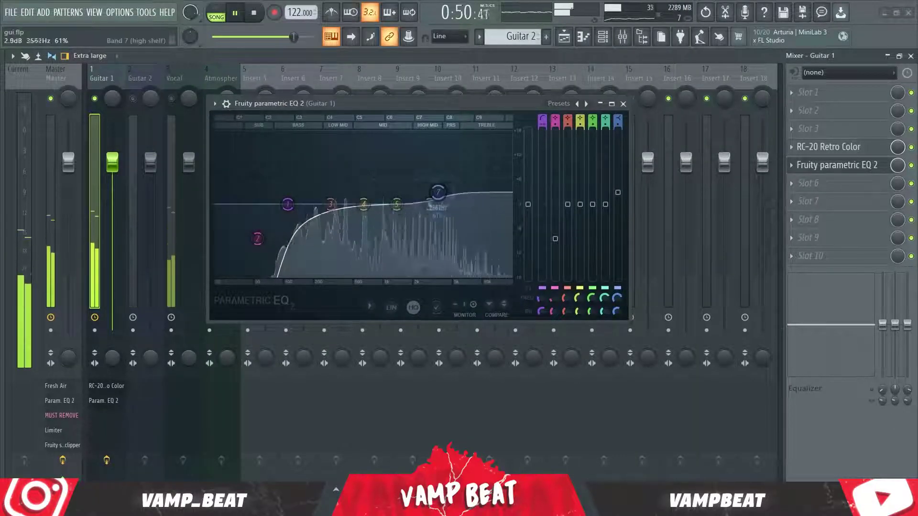
click(623, 104)
Pan Guitar 1 left at 30% stereo separation, and unmute Guitar 2, panned right and widened with its fader at about -4.3 dB.
click(790, 183)
mouse_move(798, 198)
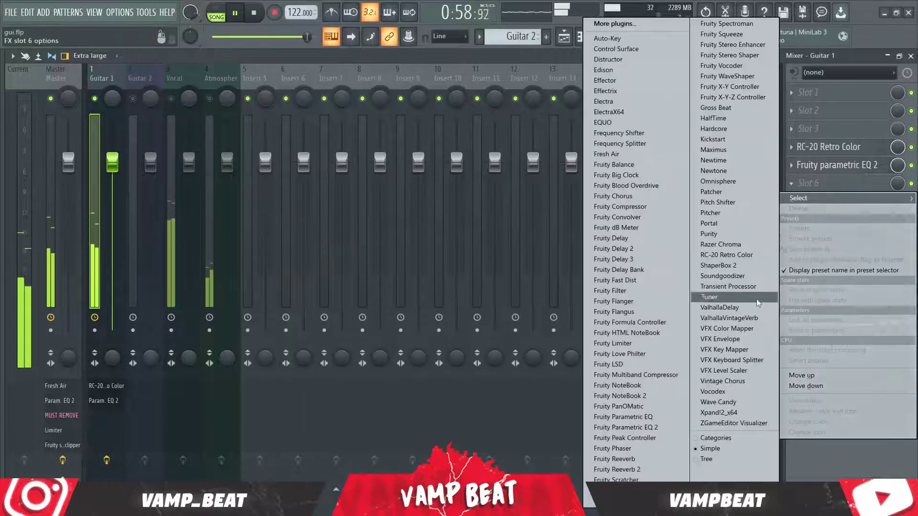
click(353, 200)
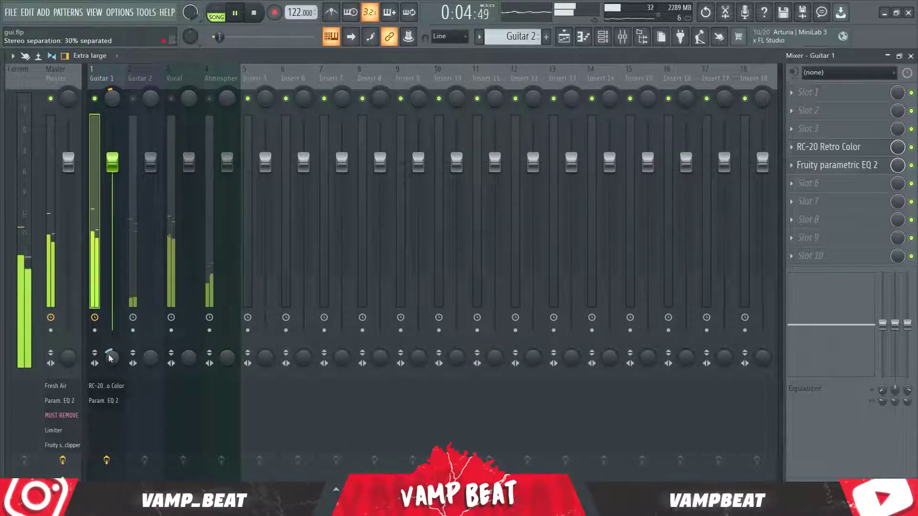
click(141, 108)
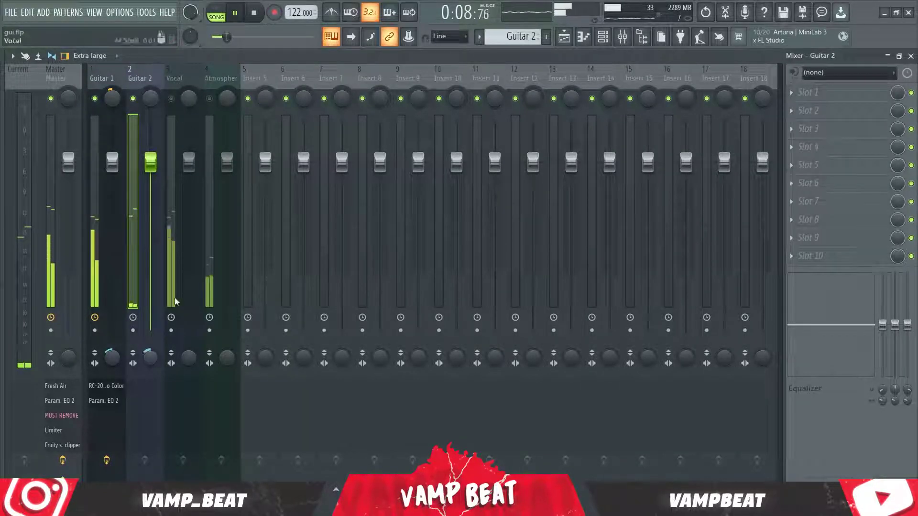
drag(151, 164, 156, 205)
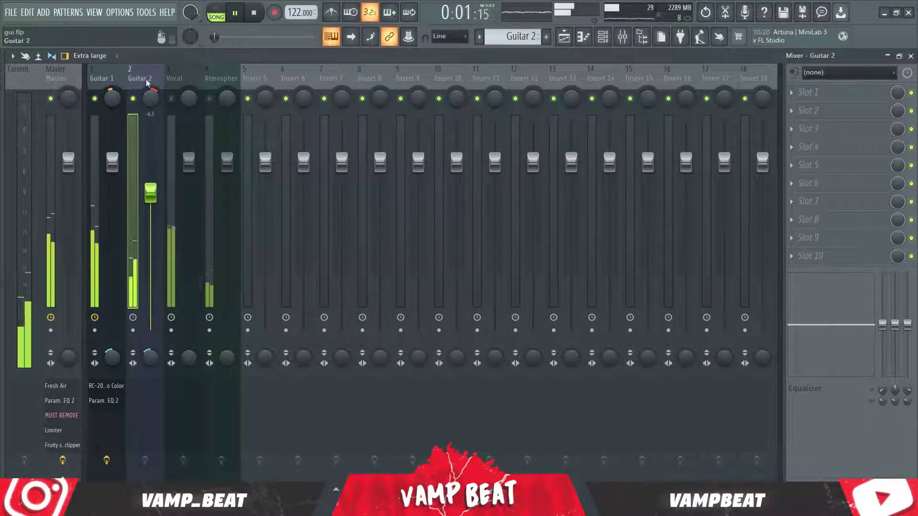
Copy the Guitar 1 mixer track state, including RC-20 Retro Color and Parametric EQ 2, onto mixer track 2.
right_click(105, 78)
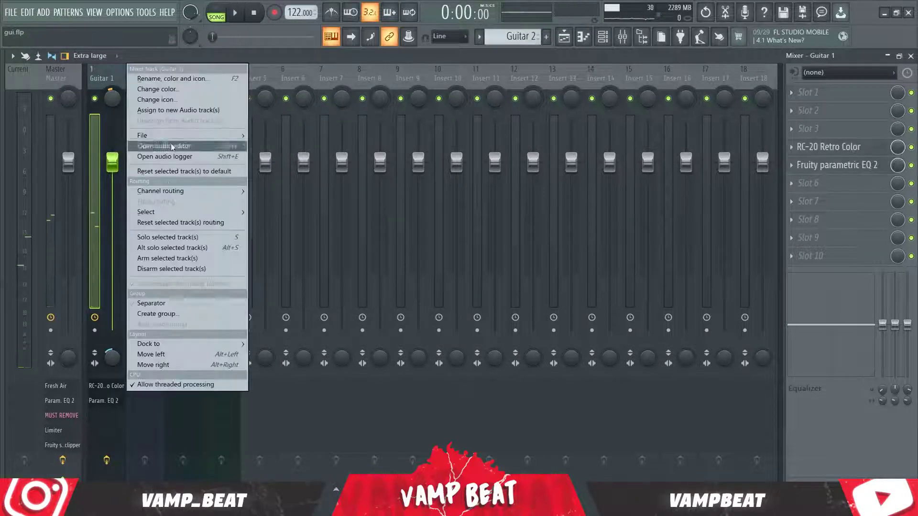
mouse_move(186, 135)
drag(287, 146, 153, 75)
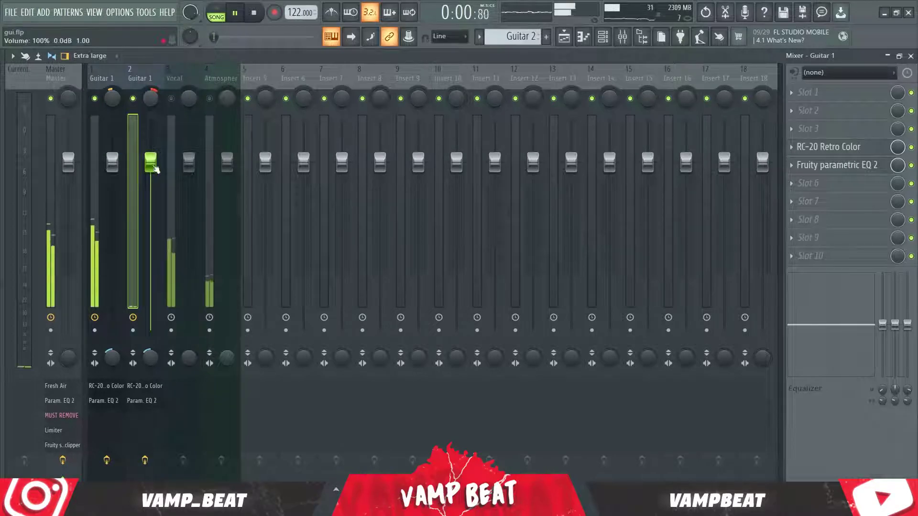
Raise the band 7 high shelf in track 2's EQ to about 4.2 dB and set the track fader to about -2.9 dB.
click(837, 165)
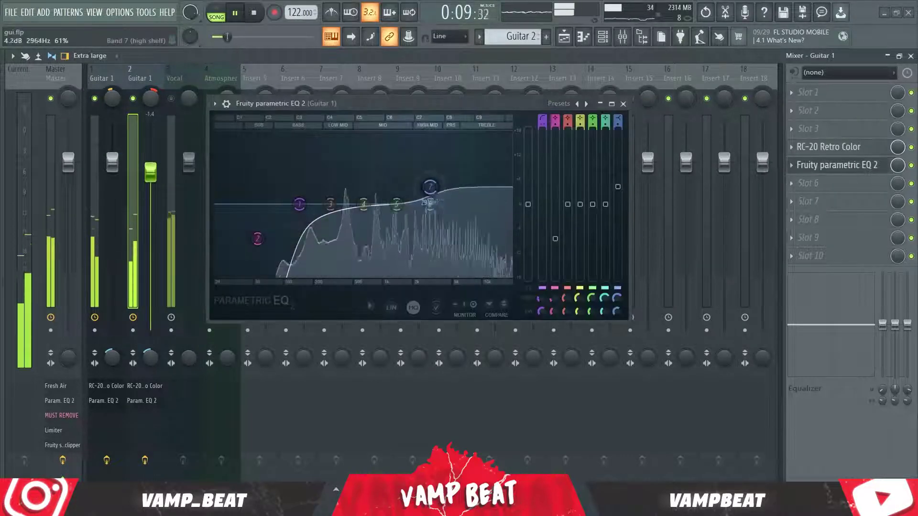
drag(430, 188, 434, 186)
click(628, 104)
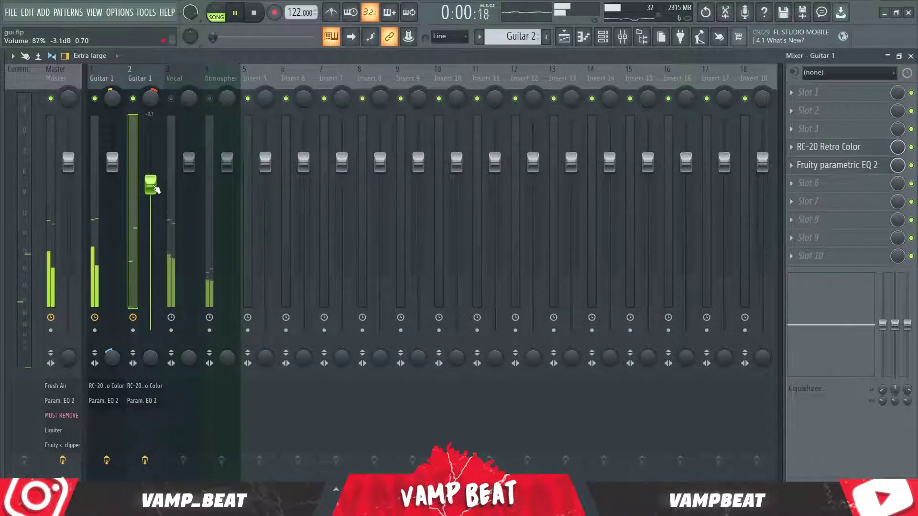
Add Fruity Parametric EQ 2 to the Vocal track with a band 1 high pass, a band 3 cut and a raised band 7 high shelf.
click(169, 86)
click(792, 202)
mouse_move(803, 215)
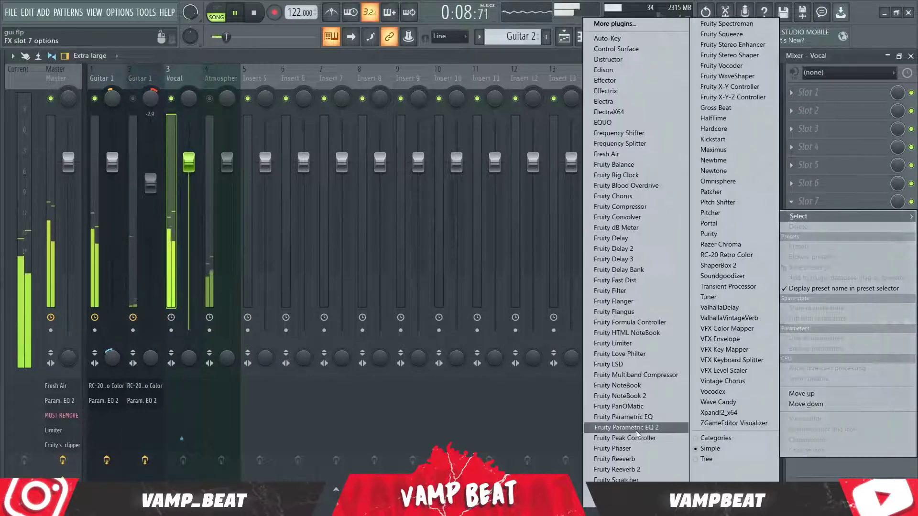
click(626, 427)
drag(431, 160, 431, 173)
drag(152, 244, 200, 244)
mouse_move(219, 244)
mouse_down()
mouse_move(235, 214)
mouse_move(231, 195)
mouse_move(228, 257)
mouse_up()
drag(351, 243, 346, 229)
click(500, 144)
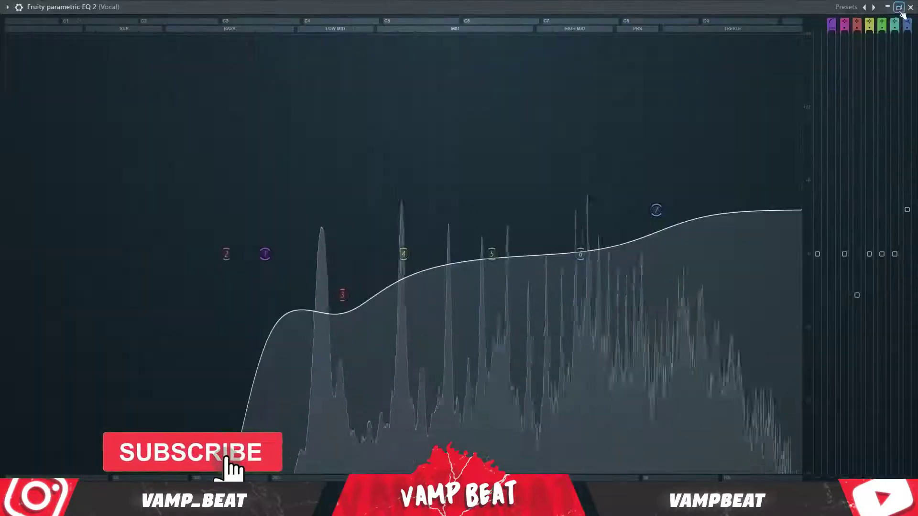
click(901, 8)
click(511, 143)
key(space)
Add Fruity Stereo Enhancer to slot 6 of the first Guitar 1 track and adjust its phase offset during playback.
click(115, 72)
click(792, 184)
mouse_move(799, 197)
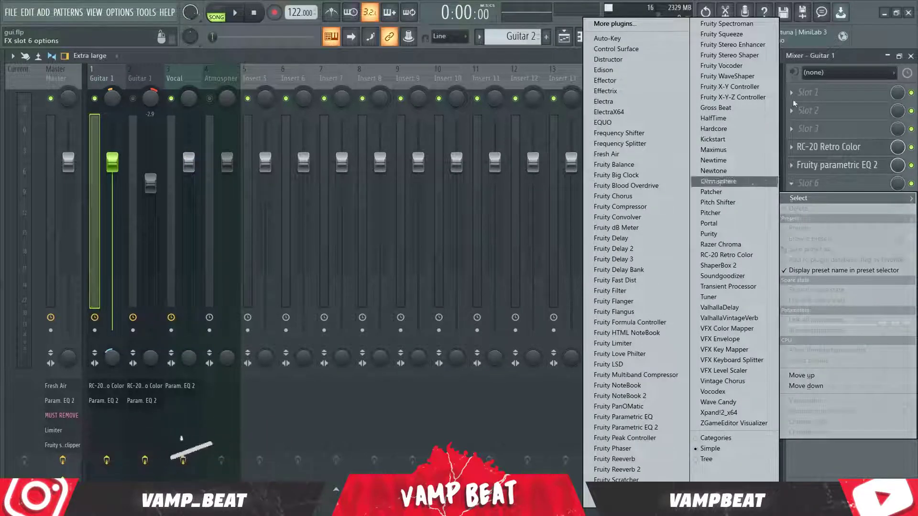
click(763, 45)
key(space)
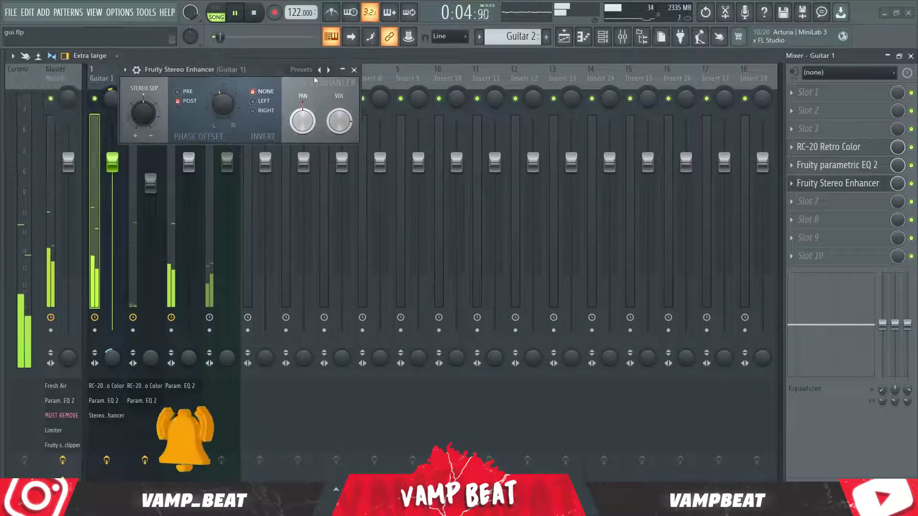
click(354, 70)
click(171, 99)
click(838, 183)
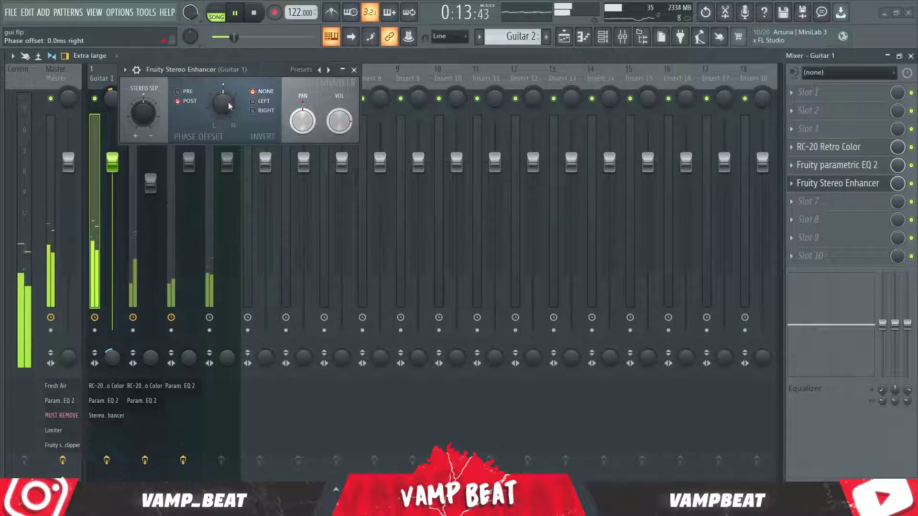
click(354, 69)
Copy the Stereo Enhancer with its settings from Guitar 1 to the Vocal track.
click(792, 183)
drag(818, 268, 173, 100)
click(237, 53)
click(152, 100)
key(F5)
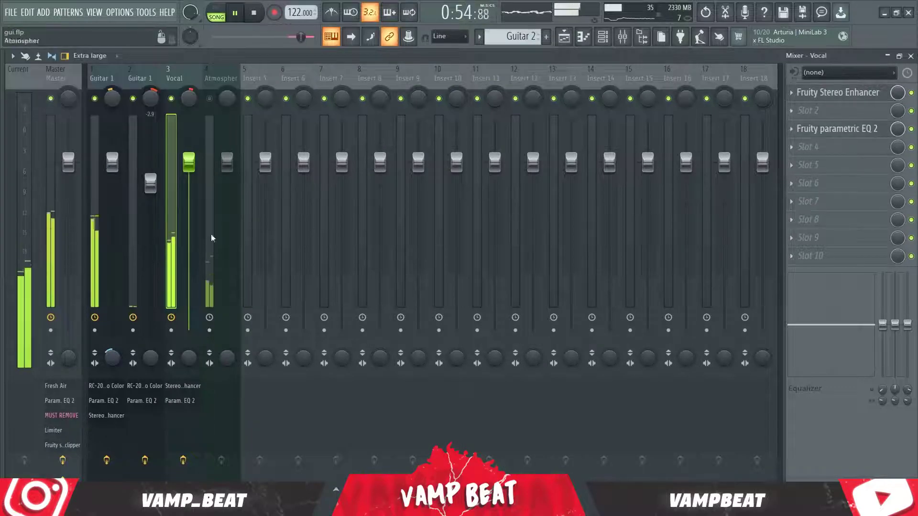
Load ValhallaVintageVerb into slot 4 of Vocal with 10.84 ms predelay and 3.28 s decay, adjust its EQ cuts and reduce the slot mix.
click(812, 147)
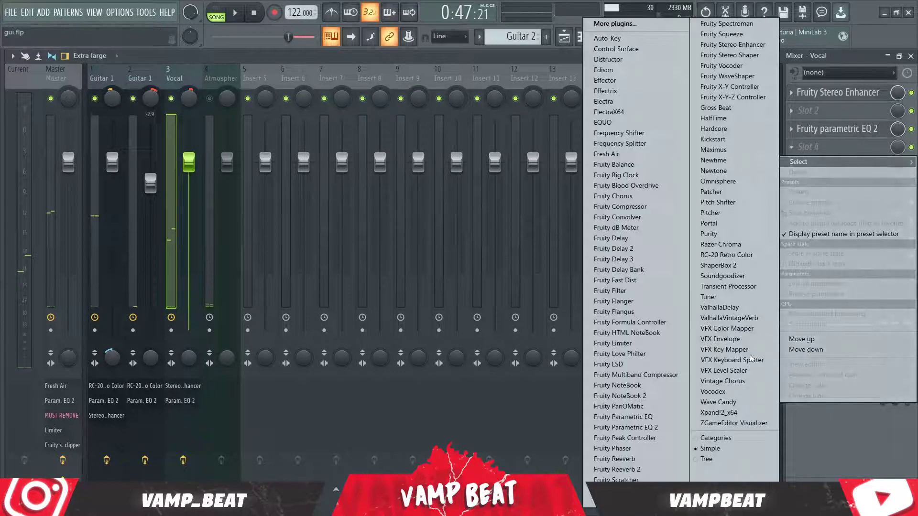
click(731, 478)
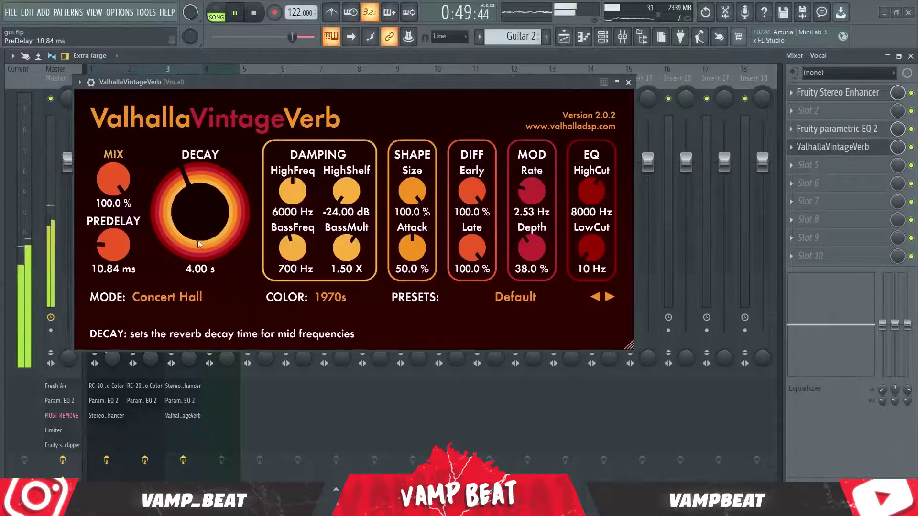
drag(198, 244, 198, 253)
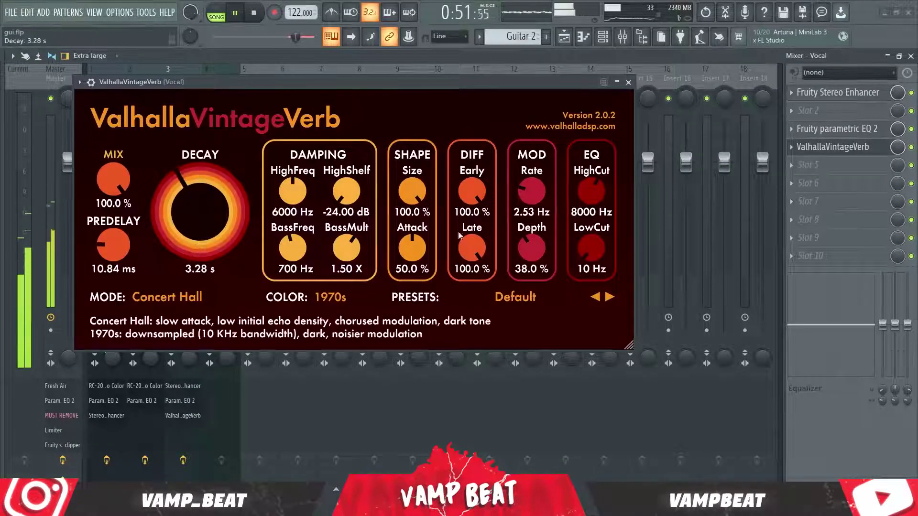
drag(591, 249, 591, 234)
drag(593, 193, 592, 184)
drag(591, 247, 591, 250)
click(628, 82)
drag(897, 147, 897, 177)
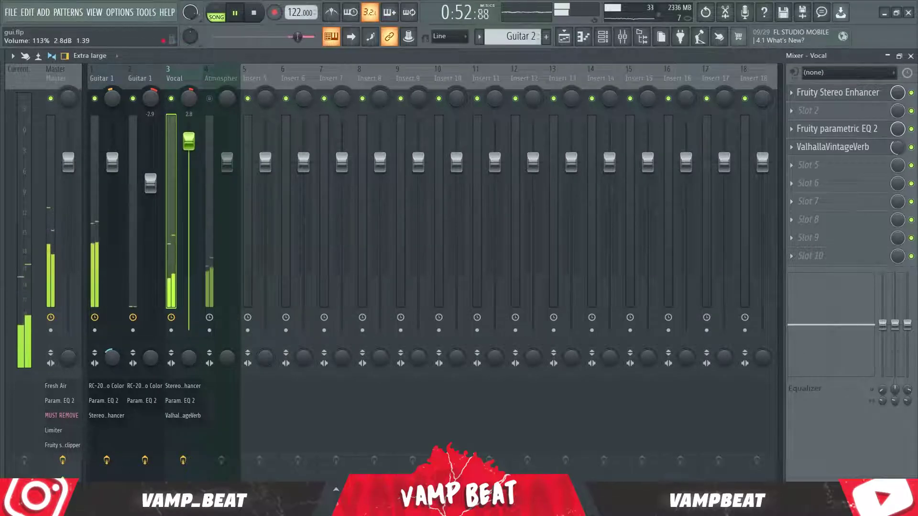
Refine the Vocal reverb's low cut, high cut, predelay and decay in ValhallaVintageVerb.
click(832, 148)
drag(591, 247, 591, 260)
drag(593, 191, 602, 180)
key(space)
drag(114, 244, 113, 252)
drag(181, 233, 182, 240)
click(628, 82)
Add Fruity Limiter to the Vocal track and move its Parametric EQ 2 to the end of the effects chain.
key(space)
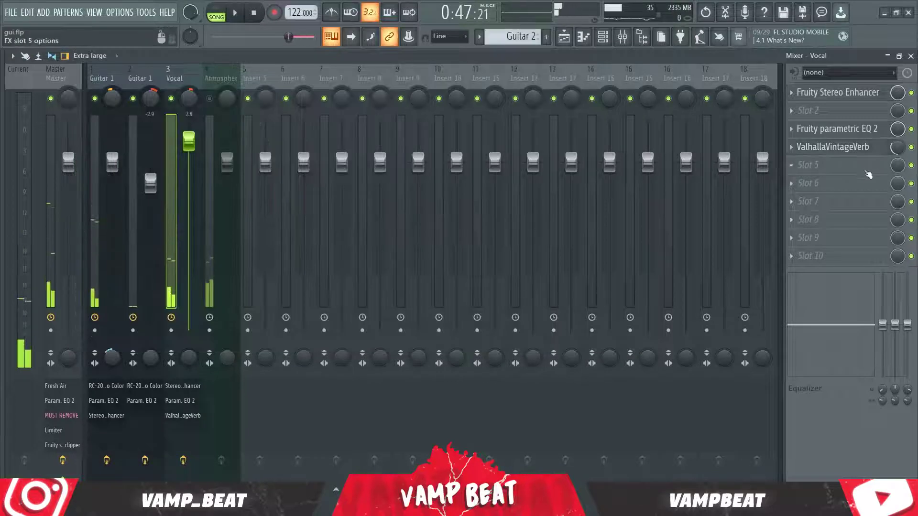
click(860, 173)
key(space)
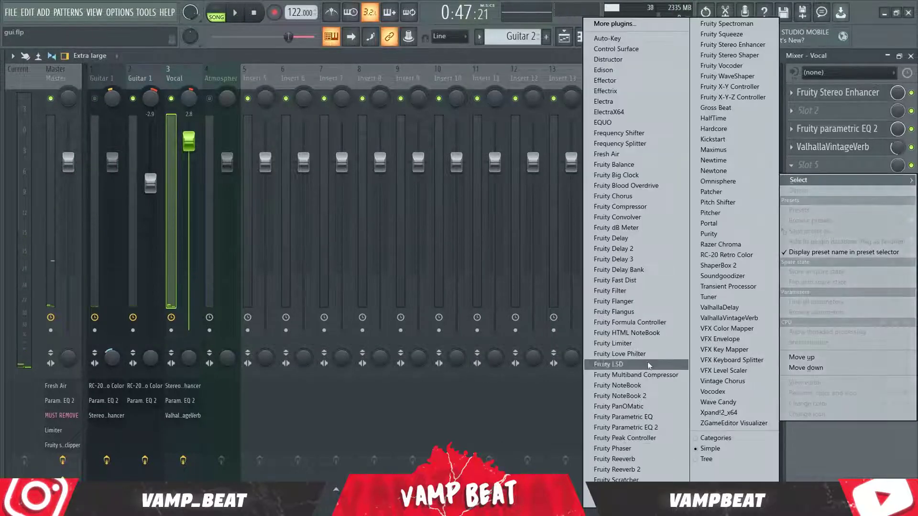
click(612, 343)
key(space)
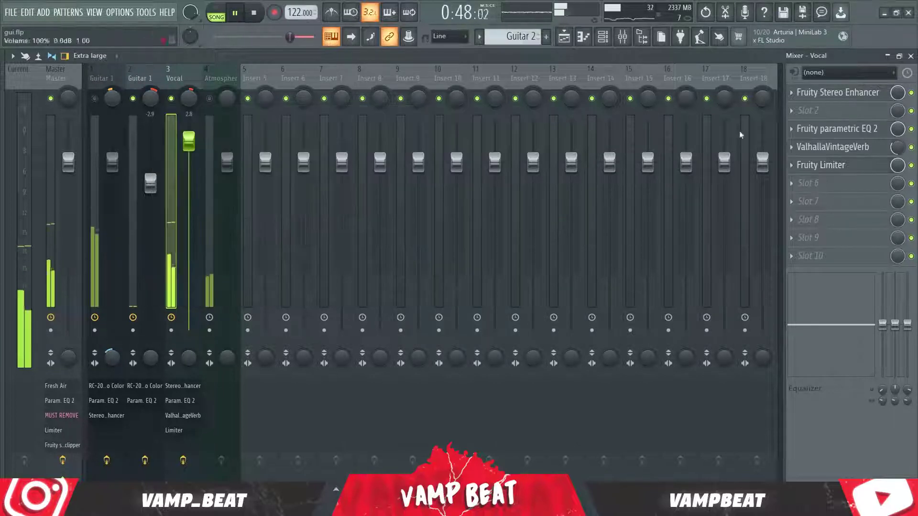
click(834, 164)
click(791, 164)
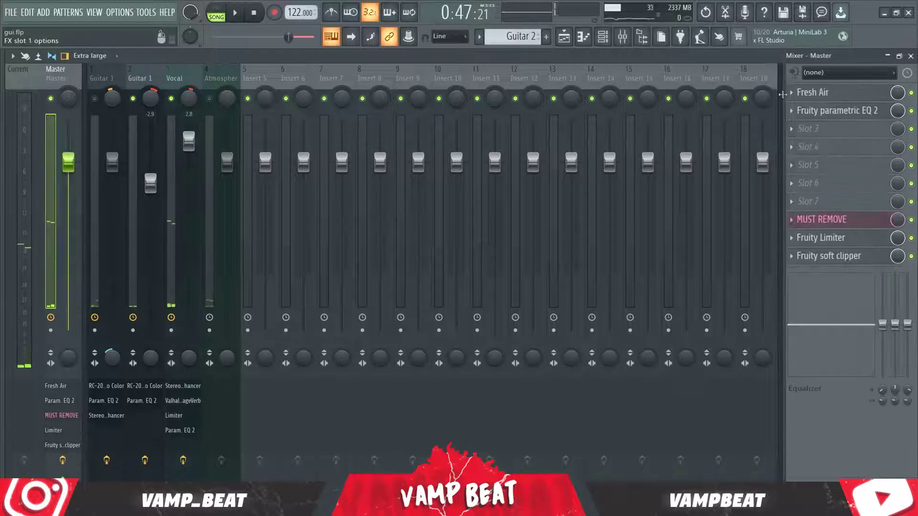
Copy Fresh Air from the Master to slot 2 of the Vocal track and adjust its amount.
drag(808, 94, 175, 144)
click(233, 302)
drag(134, 301, 132, 240)
click(230, 303)
click(447, 67)
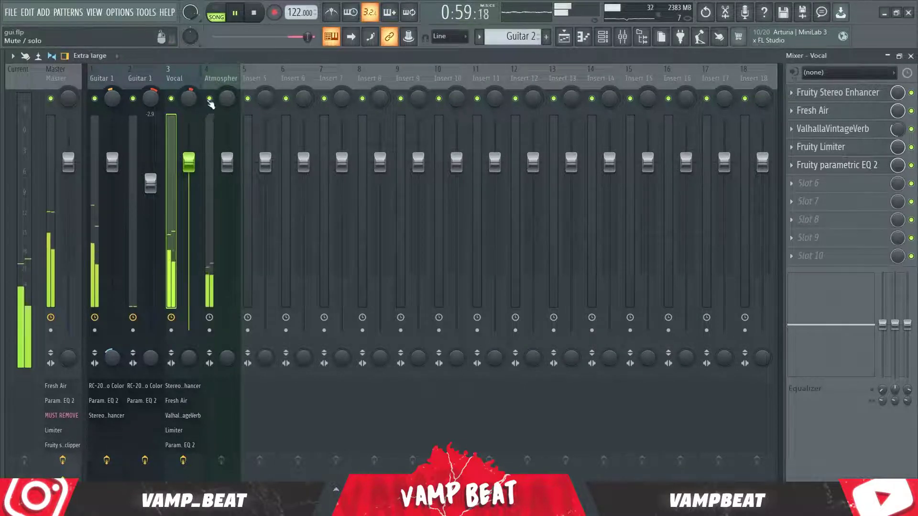
Band-limit Atmospher with Fruity Parametric EQ 2 in slot 3, using bands 1 and 7, and set 100% stereo separation with the fader at -2.2 dB.
click(210, 104)
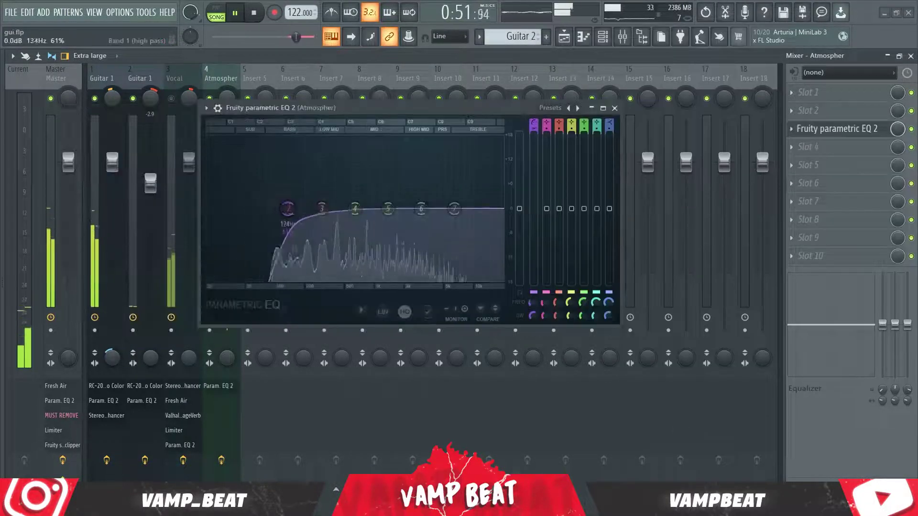
drag(288, 208, 310, 208)
click(94, 99)
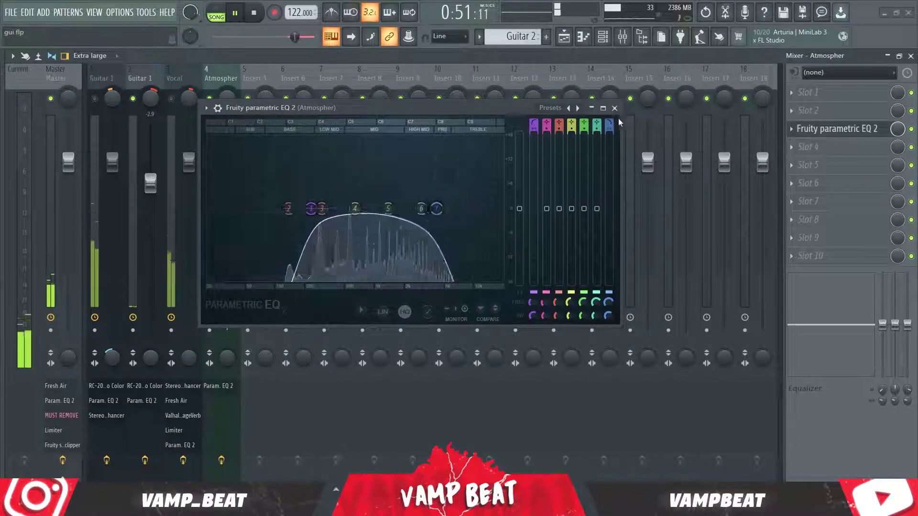
click(614, 108)
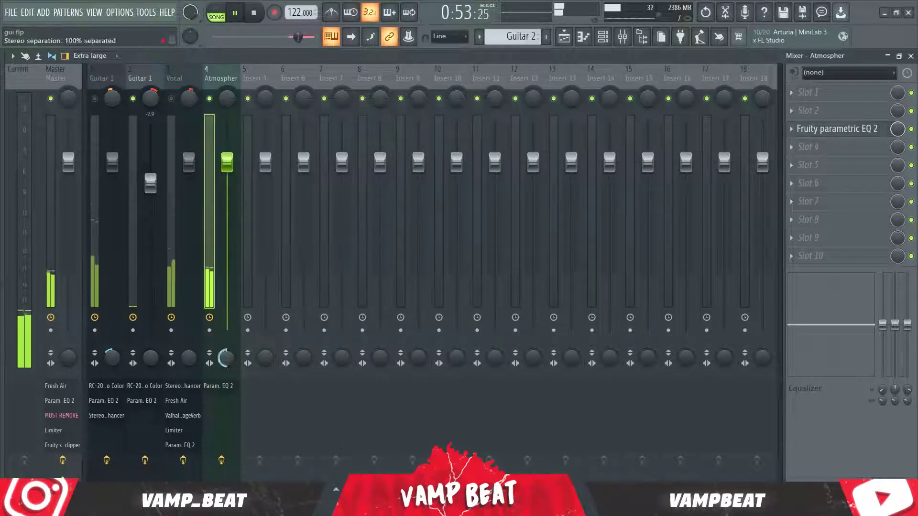
click(838, 144)
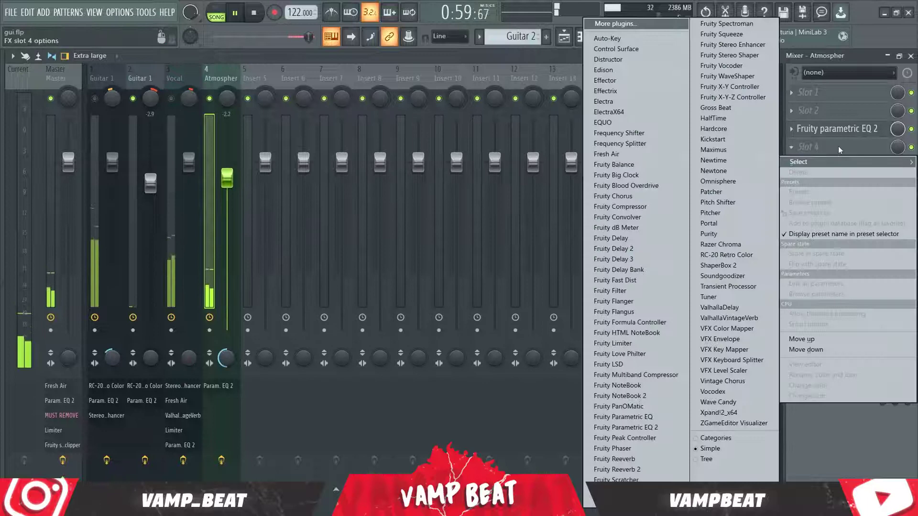
key(Escape)
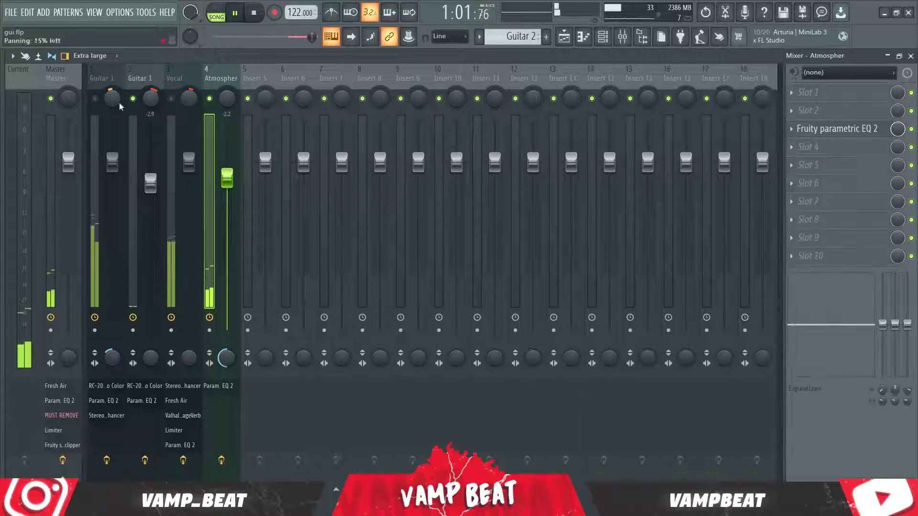
Raise the Guitar 1 fader to 0.6 dB and the Vocal fader to about 5.6 dB with all tracks playing.
click(193, 133)
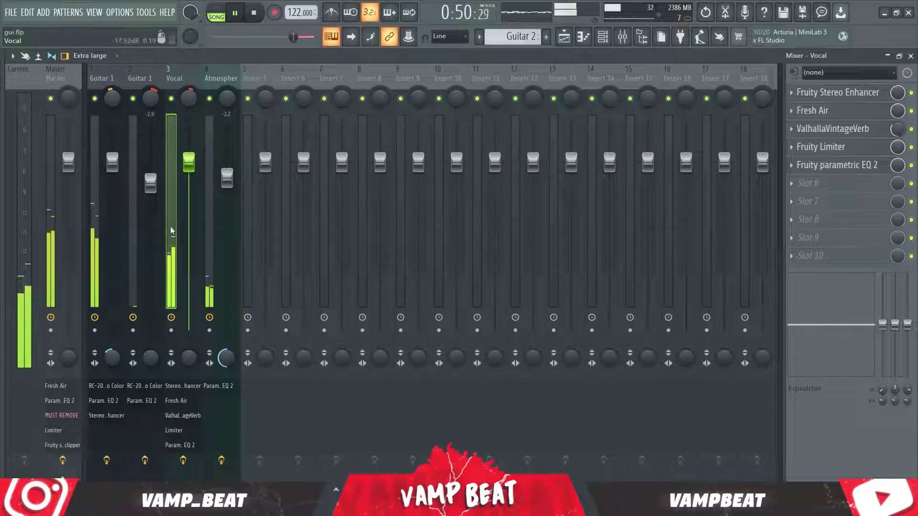
click(113, 170)
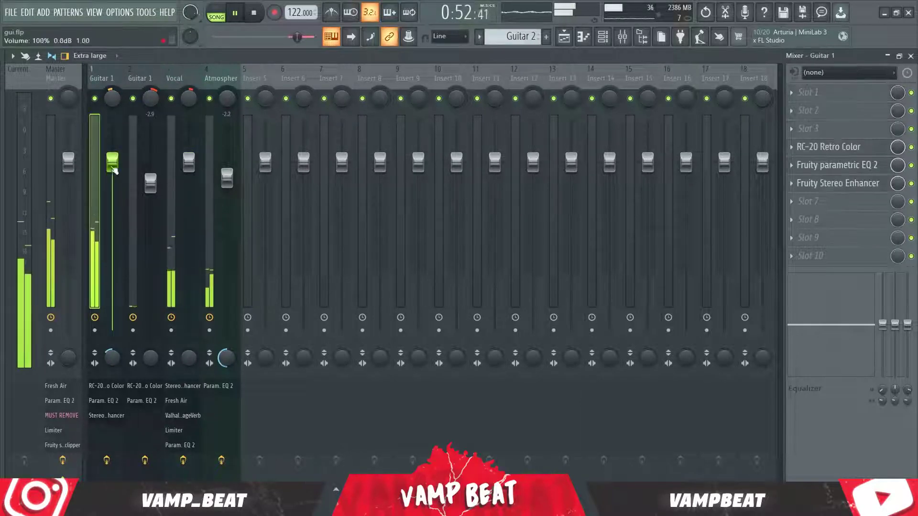
click(167, 138)
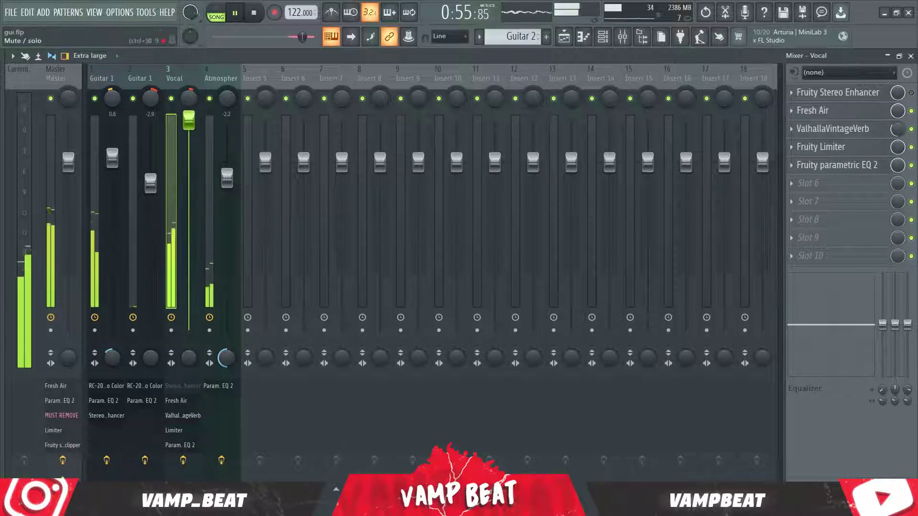
Compare the Vocal with and without its Fruity Stereo Enhancer and remove the effect from slot 1.
click(854, 95)
click(238, 52)
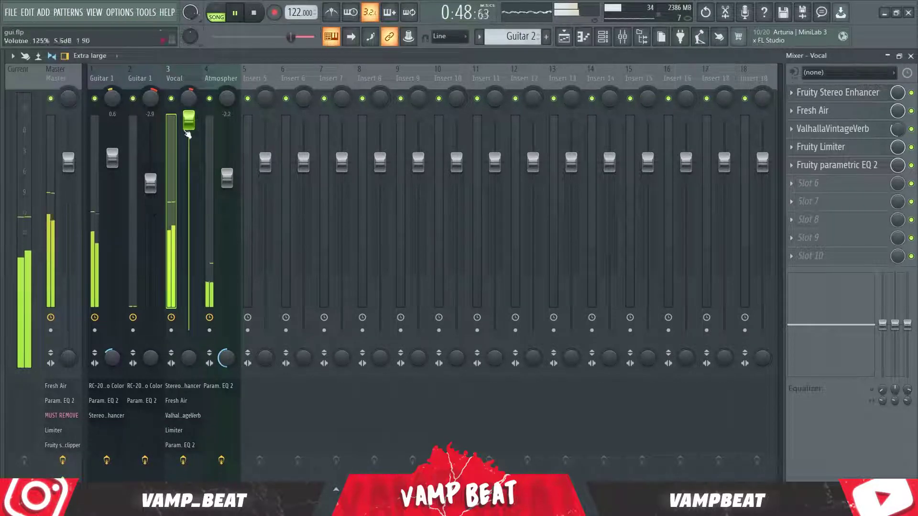
click(853, 96)
key(Return)
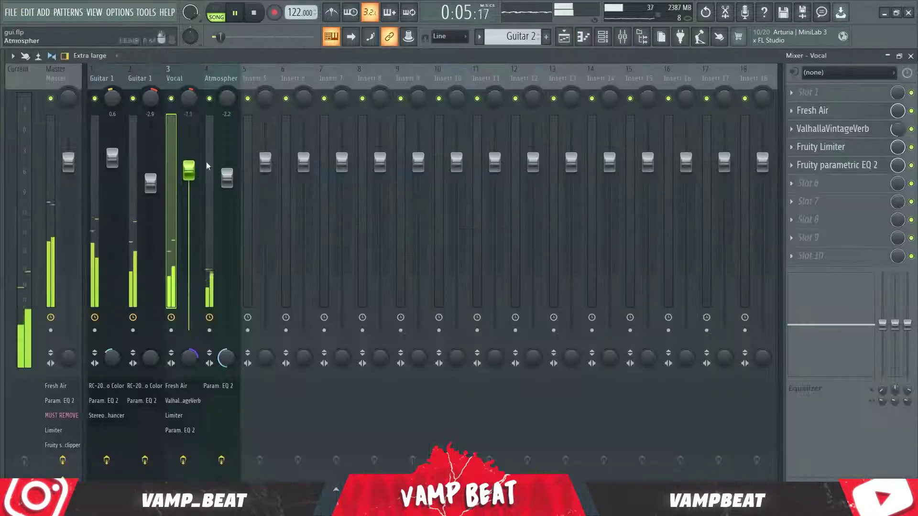
Balance the song during playback with Atmospher at -1.5 dB and Vocal at -2.1 dB, and reset the Vocal's stereo separation.
click(227, 180)
click(564, 37)
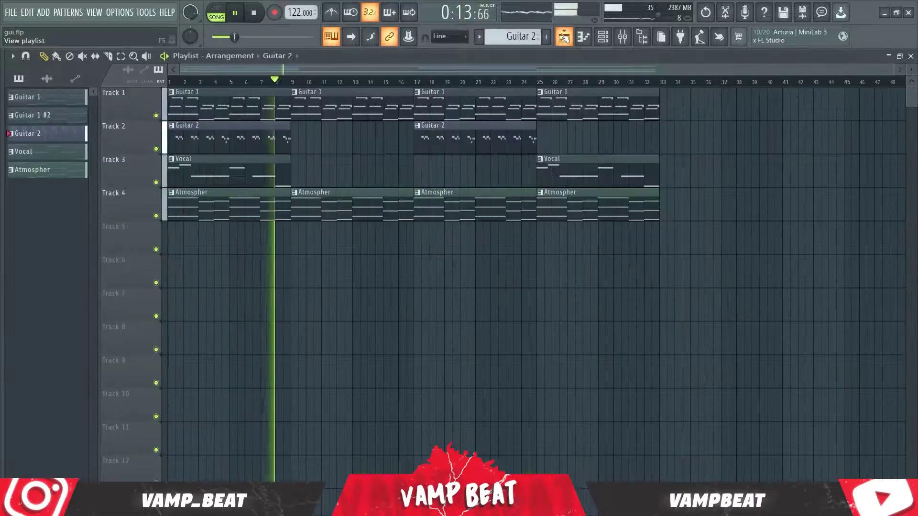
click(566, 38)
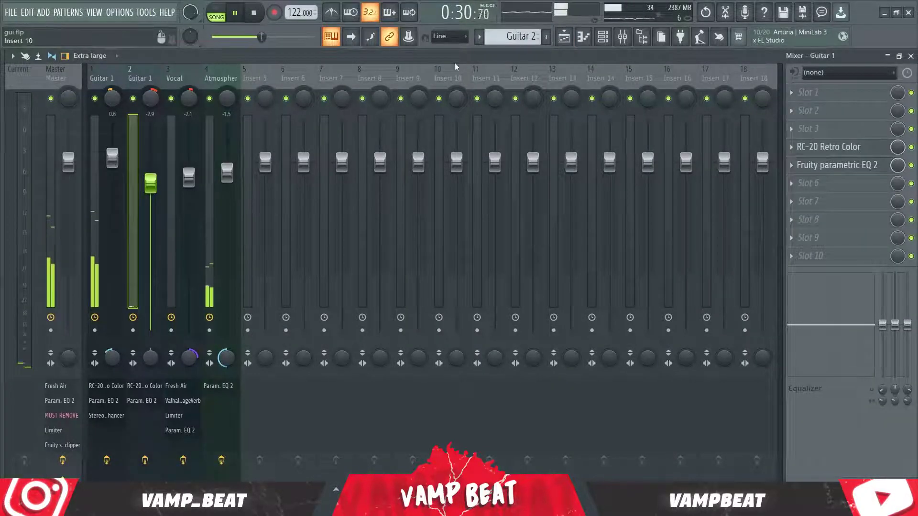
click(564, 37)
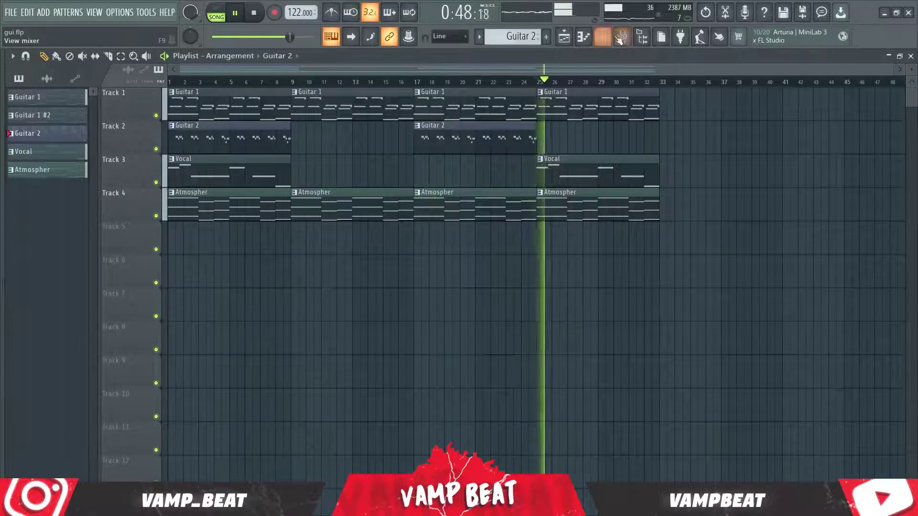
click(621, 37)
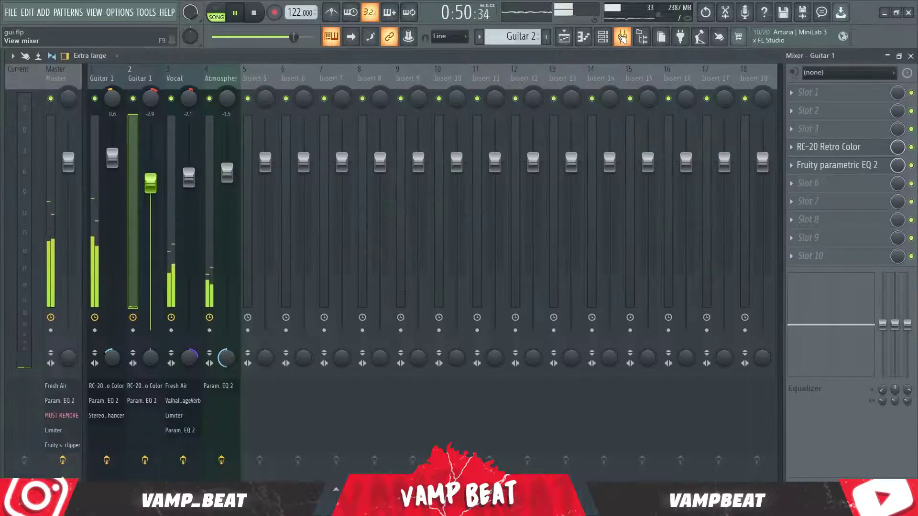
click(190, 363)
Render the armed Master track as a full-song 32-bit float stereo WAV with 512-point sinc resampling.
click(565, 37)
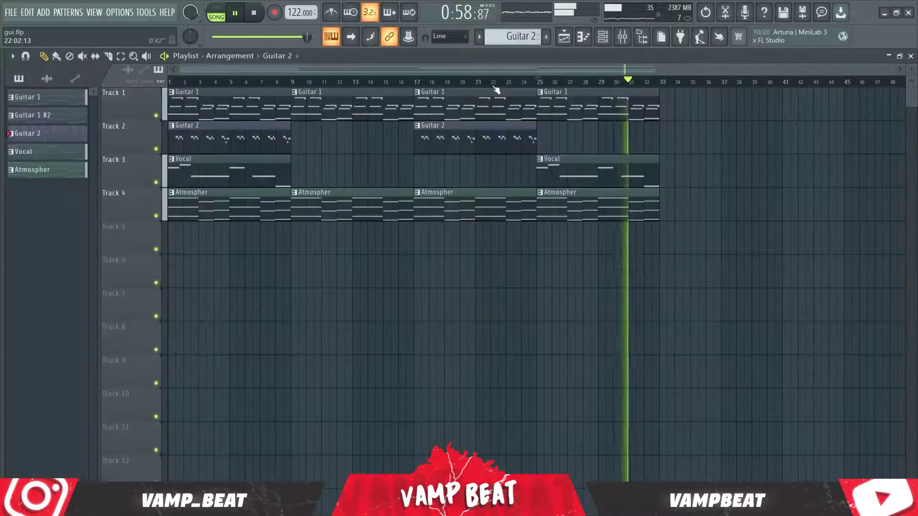
key(r)
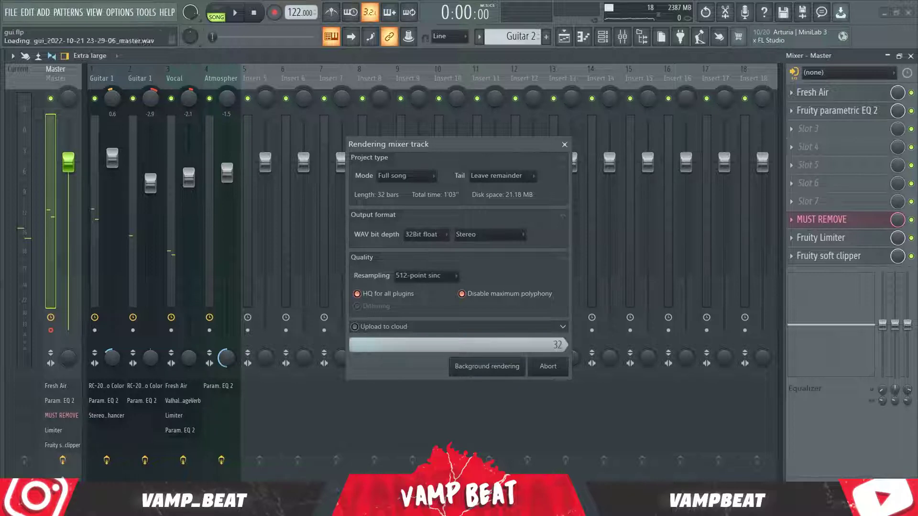
Slice the rendered Master clip on Track 5 at bar 33 and delete the leftover tail.
click(584, 33)
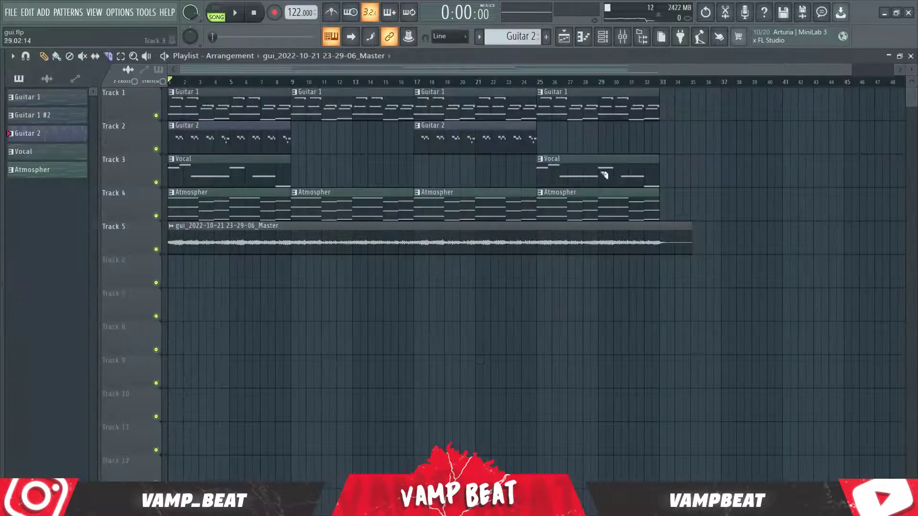
drag(660, 185, 659, 323)
right_click(536, 319)
click(553, 342)
right_click(675, 240)
Save the trimmed Track 5 clip as a WAV sample named Titanic.
click(172, 225)
click(205, 292)
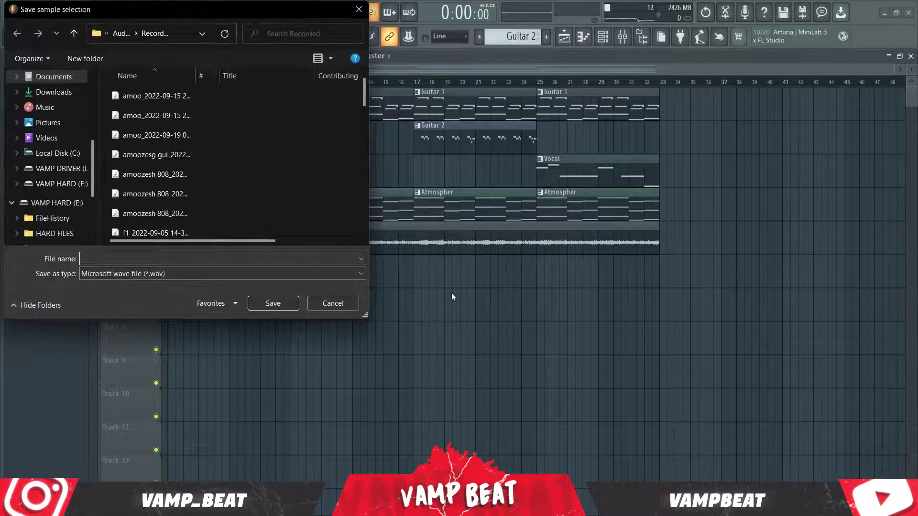
text(Titanic)
key(Return)
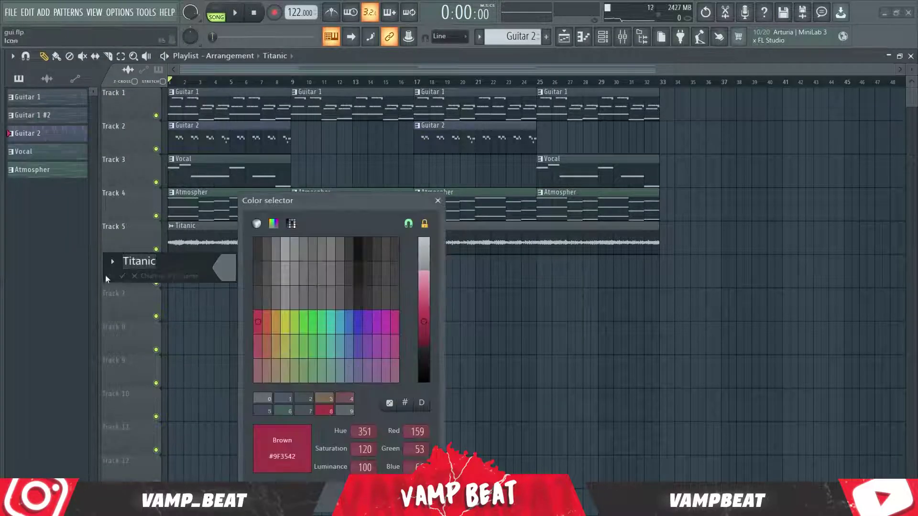
Name the clip Titanic with brown colour #9F3542 and adjust the lowest Fruity Parametric EQ 2 band on its mixer track.
key(Return)
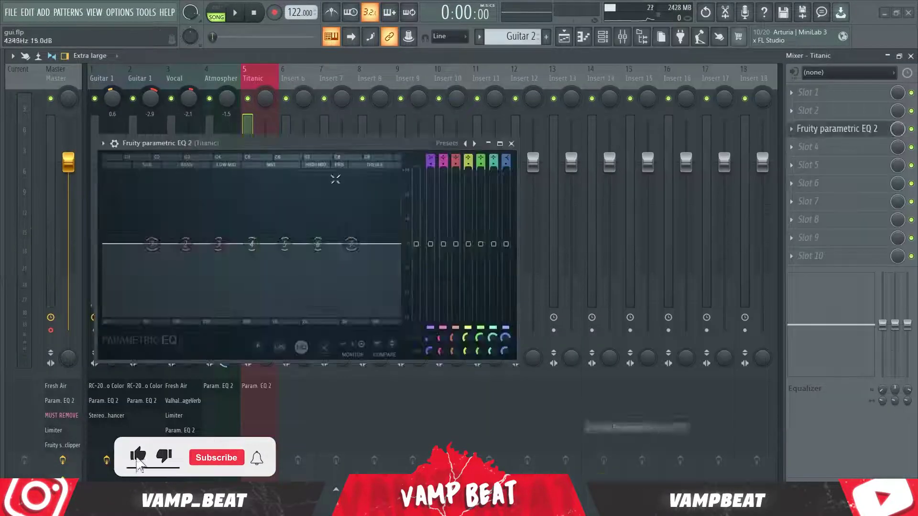
mouse_move(152, 244)
mouse_down()
mouse_move(182, 253)
mouse_move(164, 250)
mouse_up()
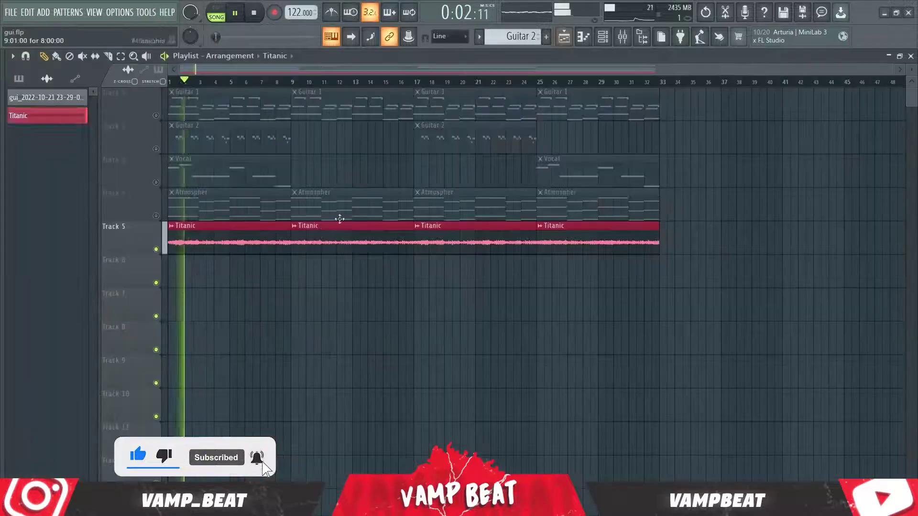
Set the Titanic clip's time-stretching mode to Stretch and slightly raise its precomputed Boost effect.
double_click(294, 221)
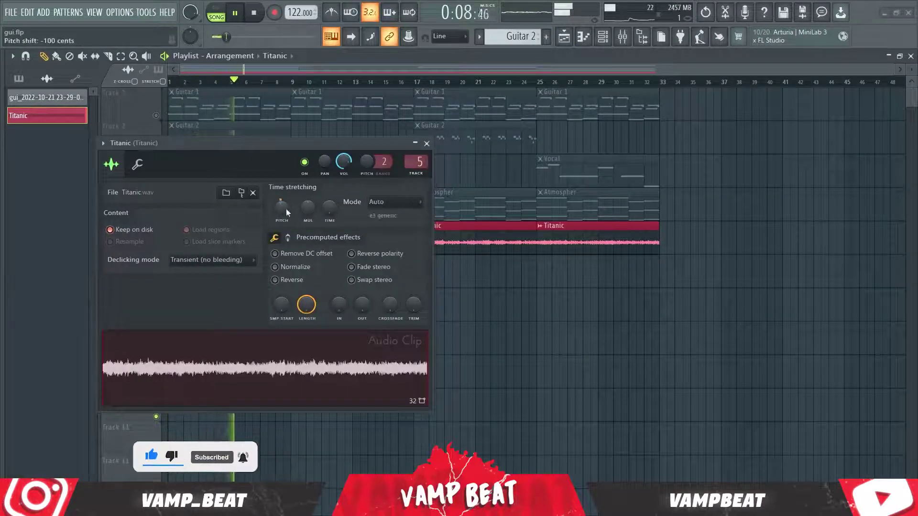
click(387, 205)
click(389, 224)
click(288, 238)
drag(282, 259, 282, 250)
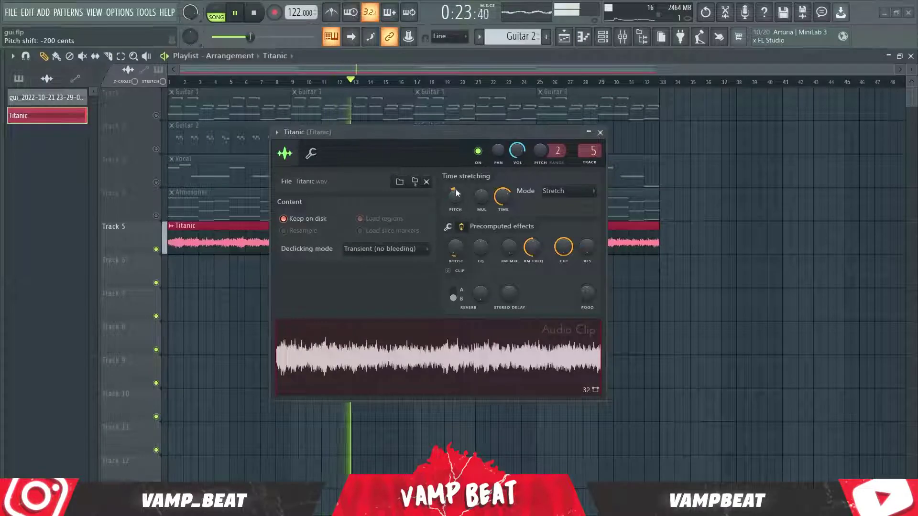
Audition the Titanic clip at 0 cents pitch shift during playback and settle on -200 cents.
drag(363, 132, 346, 197)
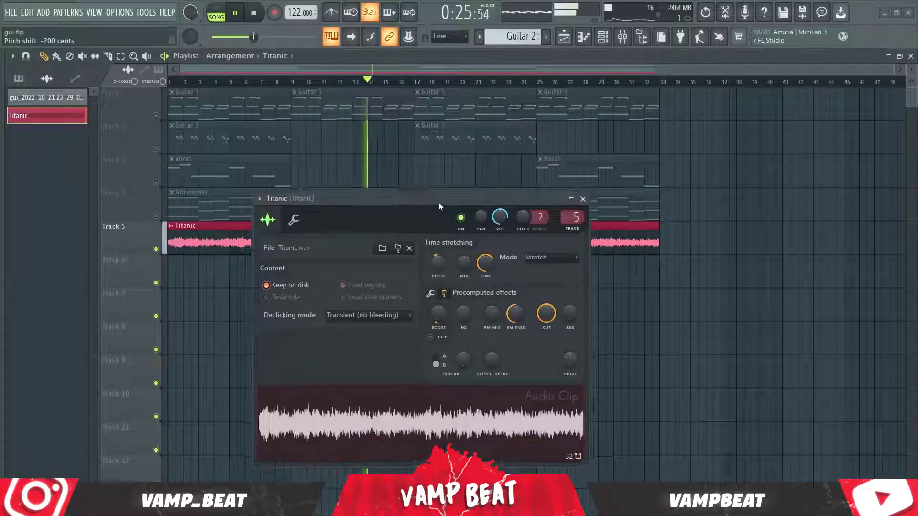
drag(438, 251, 439, 255)
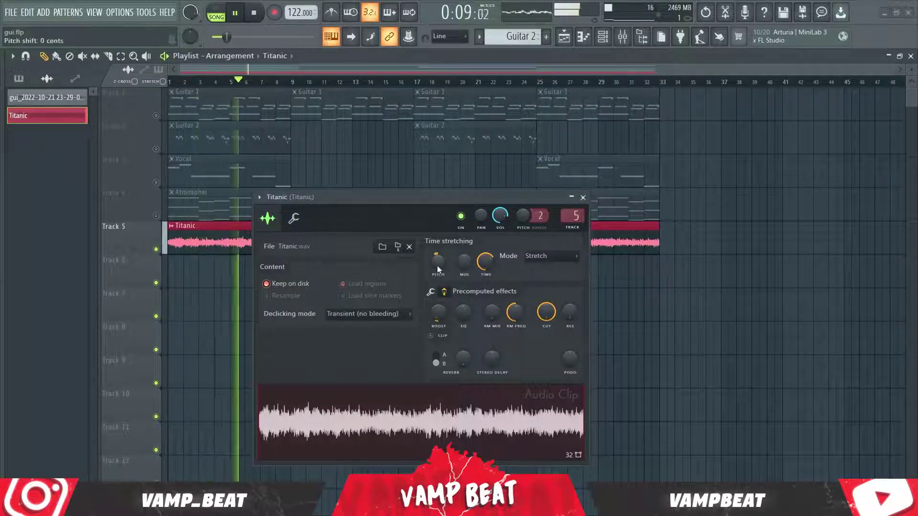
drag(437, 268, 432, 256)
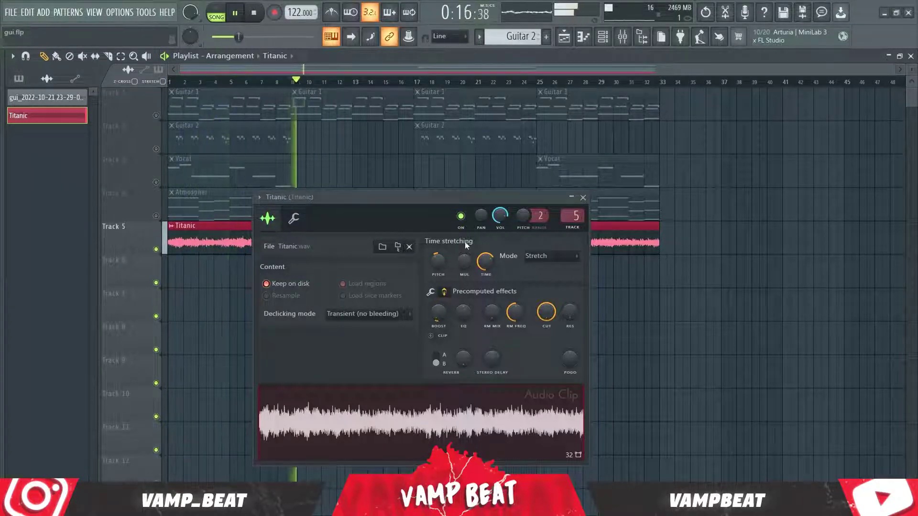
click(582, 197)
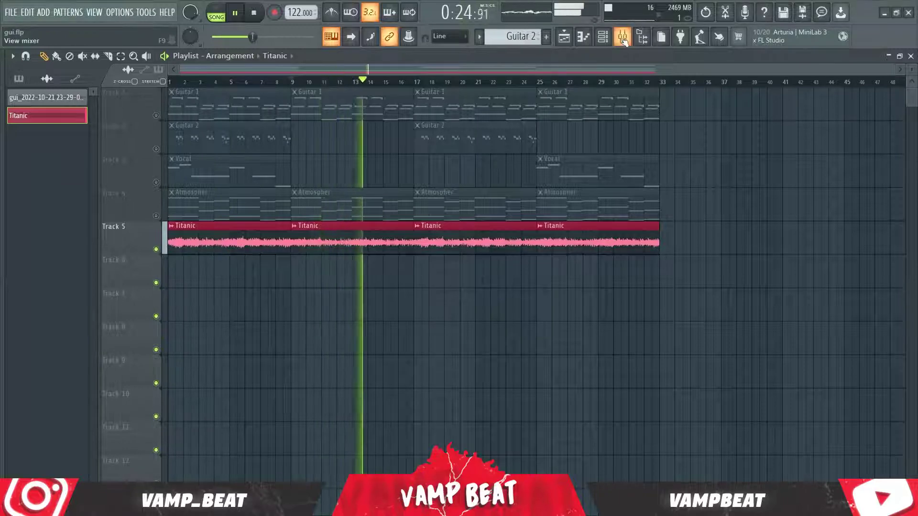
Add ValhallaVintageVerb to slot 4 of the Titanic mixer track with 9.69 ms predelay, 2.25 s decay and about 240 Hz low cut.
click(622, 37)
click(813, 147)
click(734, 318)
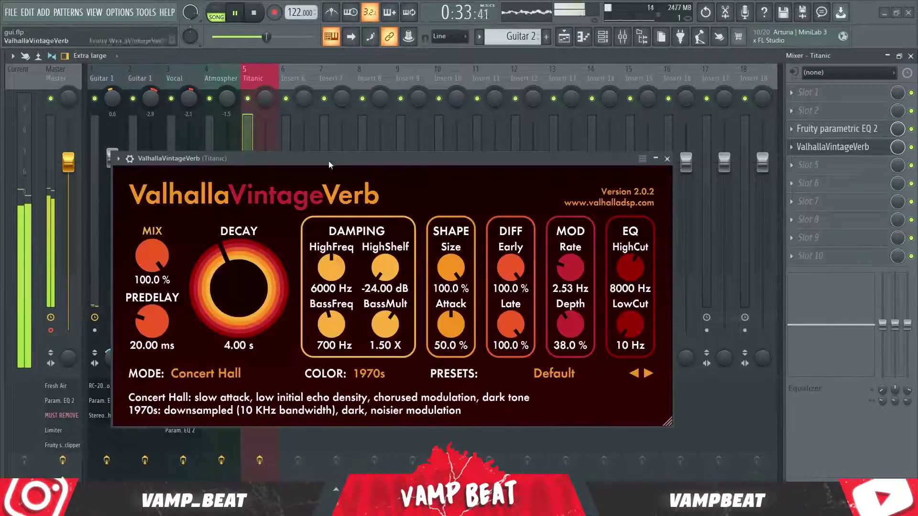
drag(154, 319, 154, 329)
drag(245, 306, 244, 316)
drag(632, 325, 632, 301)
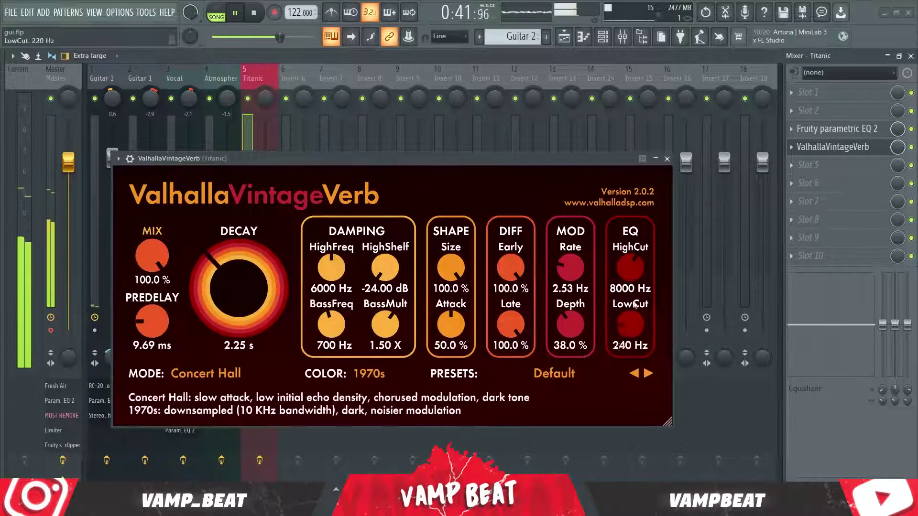
click(666, 158)
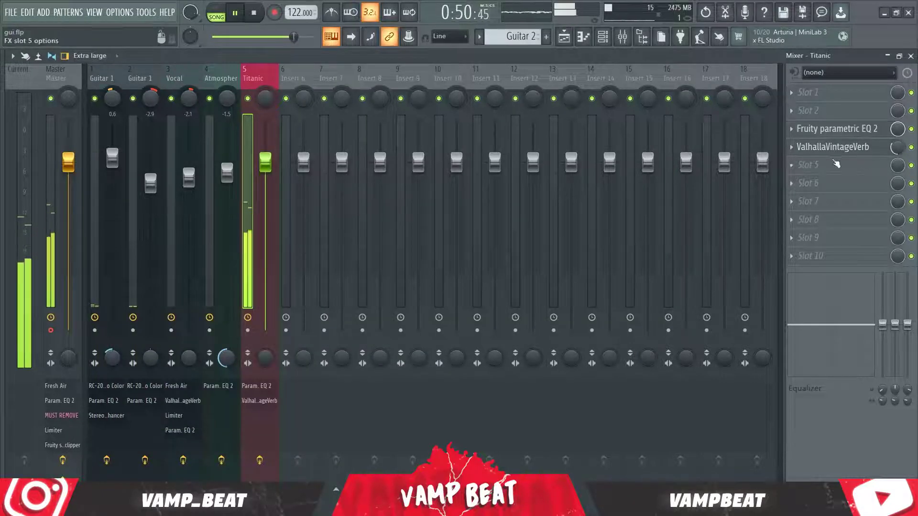
Shape the Titanic EQ with the band 7 high shelf at about 2524 Hz and 1.5 dB.
click(833, 129)
drag(268, 242, 311, 237)
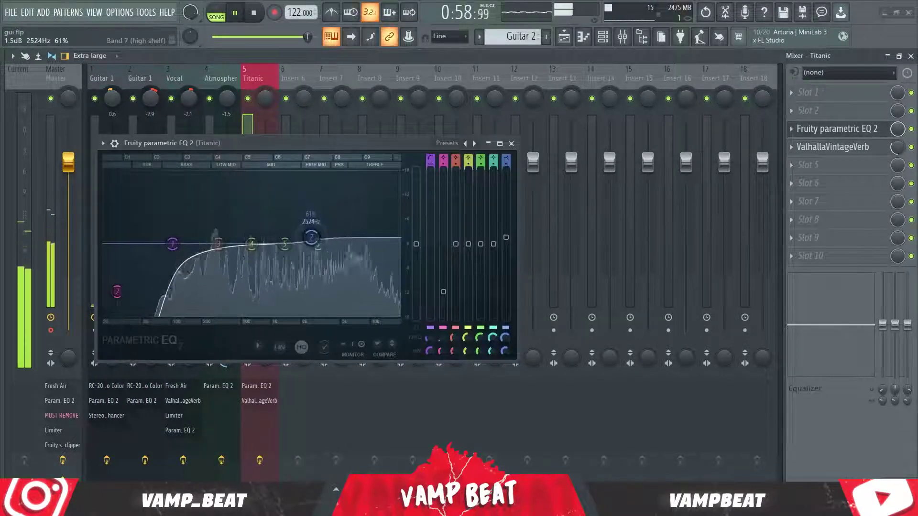
click(511, 144)
Copy Fresh Air from the Master into slot 1 of the Titanic track and raise its linked Mid Air and High Air.
click(58, 78)
click(791, 92)
drag(820, 191, 261, 95)
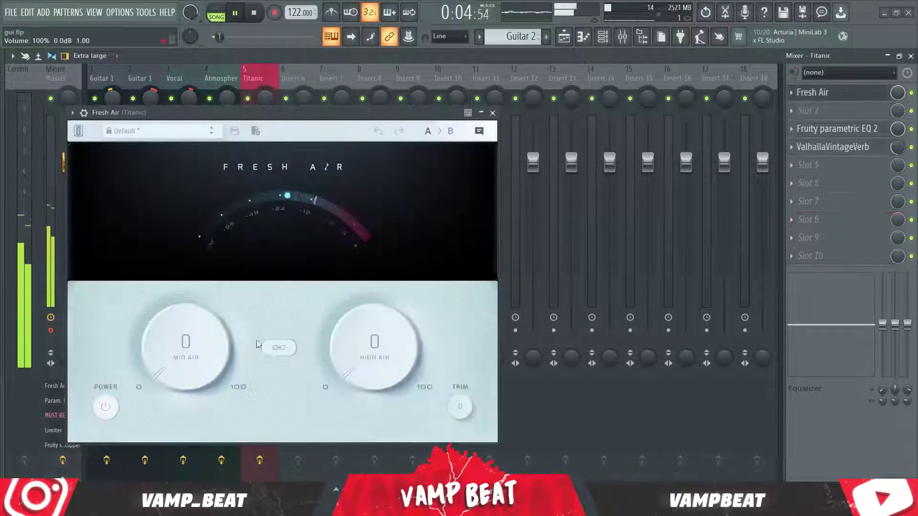
click(278, 348)
drag(176, 345, 173, 304)
click(493, 113)
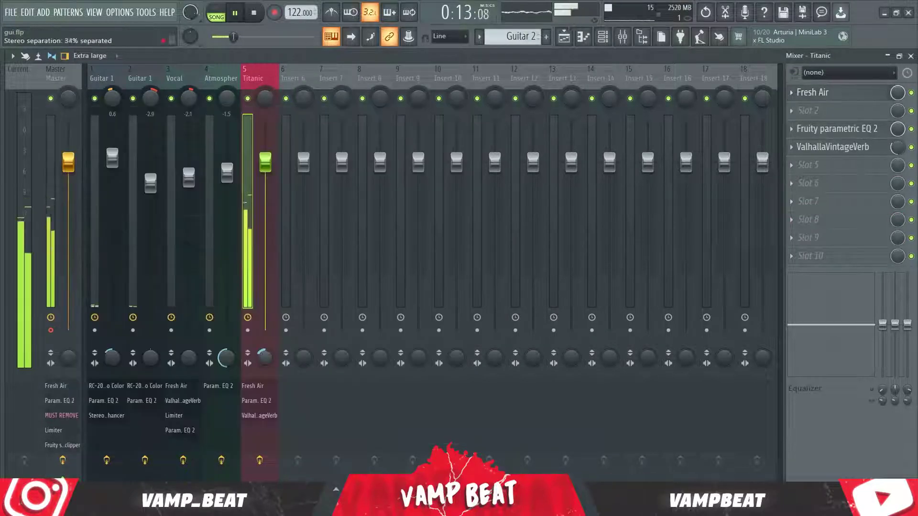
Check the Titanic clip's pitch shift during playback and lower its mixer fader to -1.0 dB.
key(F5)
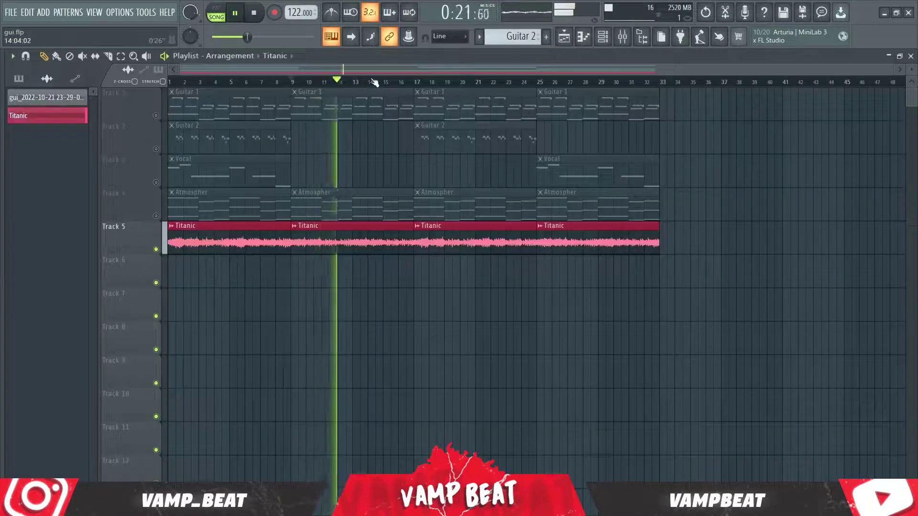
double_click(359, 240)
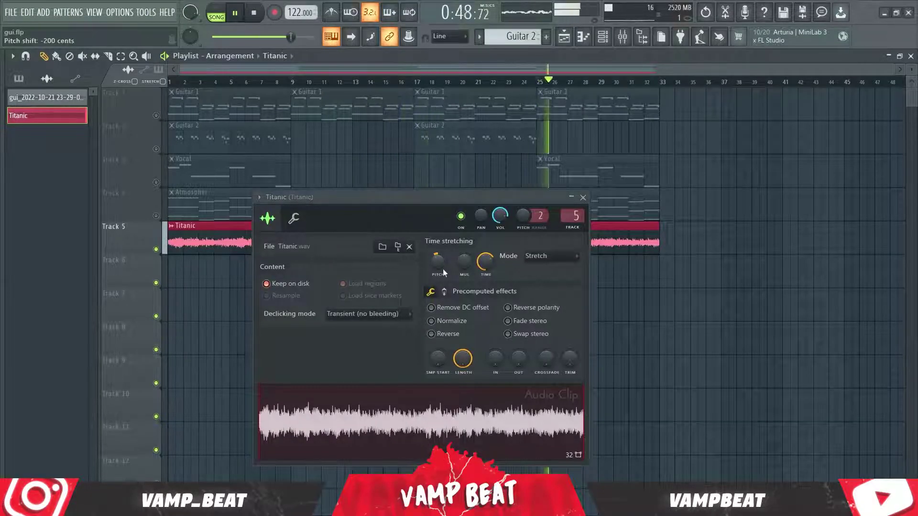
click(583, 197)
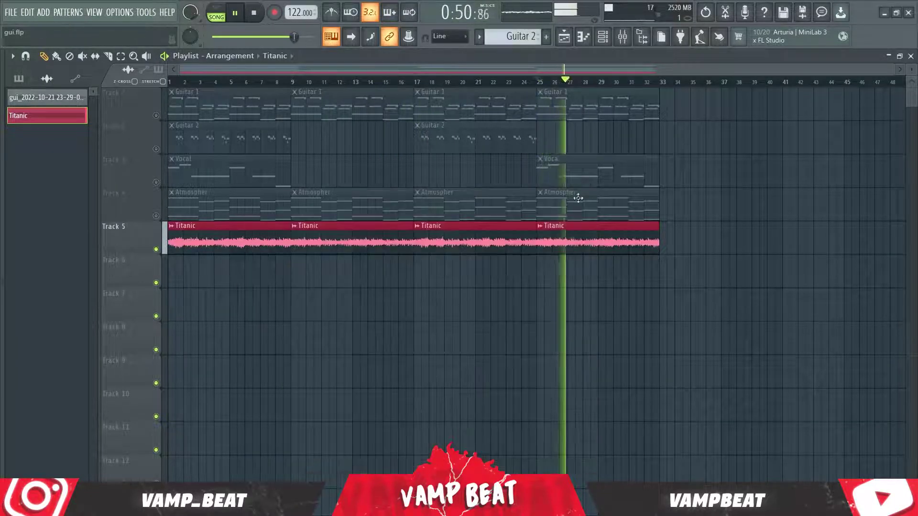
click(621, 36)
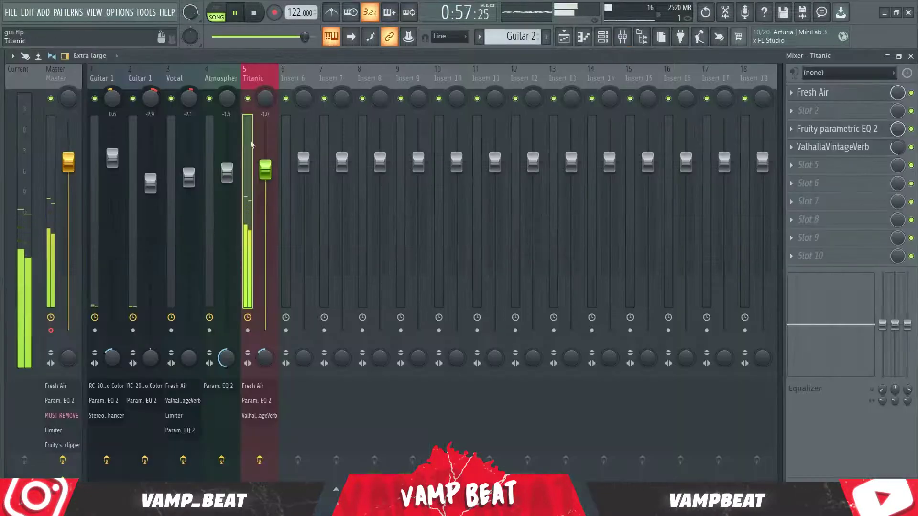
Stop playback, create a new empty pattern and place it at the start of Track 6.
click(567, 36)
click(19, 78)
key(space)
click(43, 149)
click(546, 36)
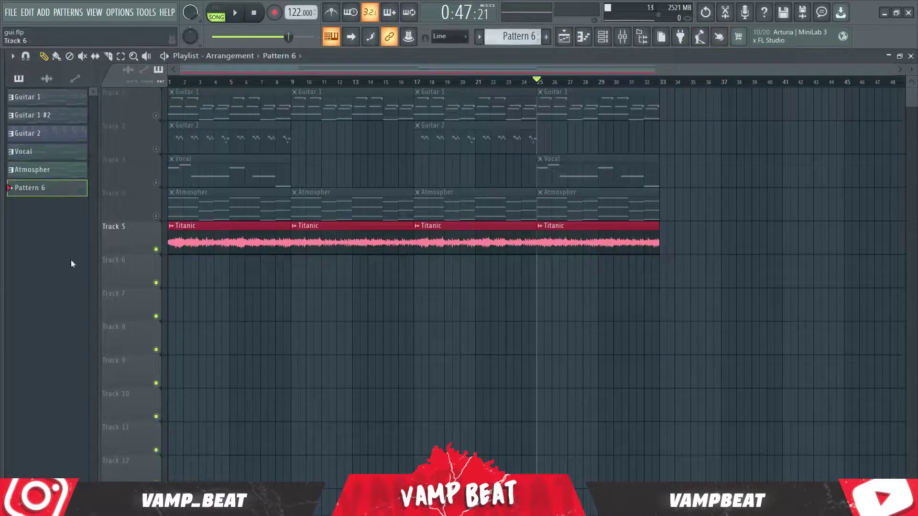
click(174, 261)
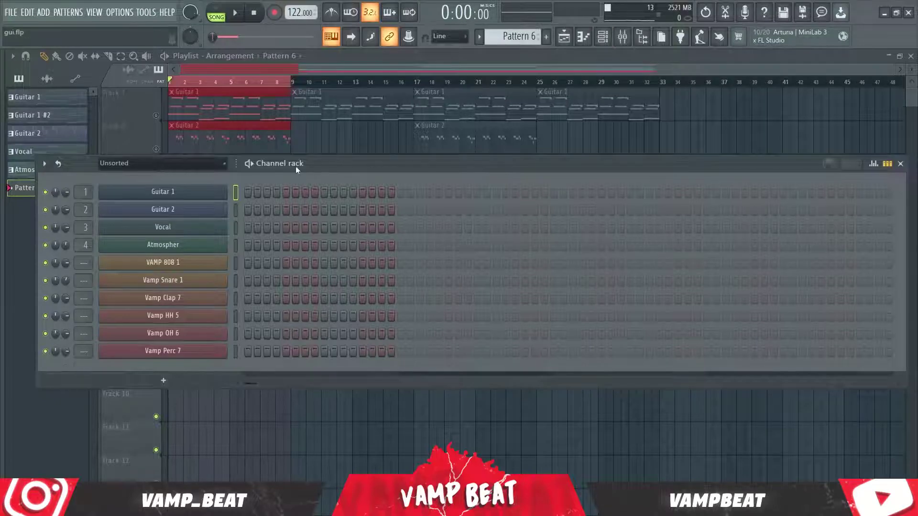
Add Vamp Snare 1 and Vamp Clap 7 hits on step 9 of each of the first four bars during playback.
drag(295, 166, 281, 128)
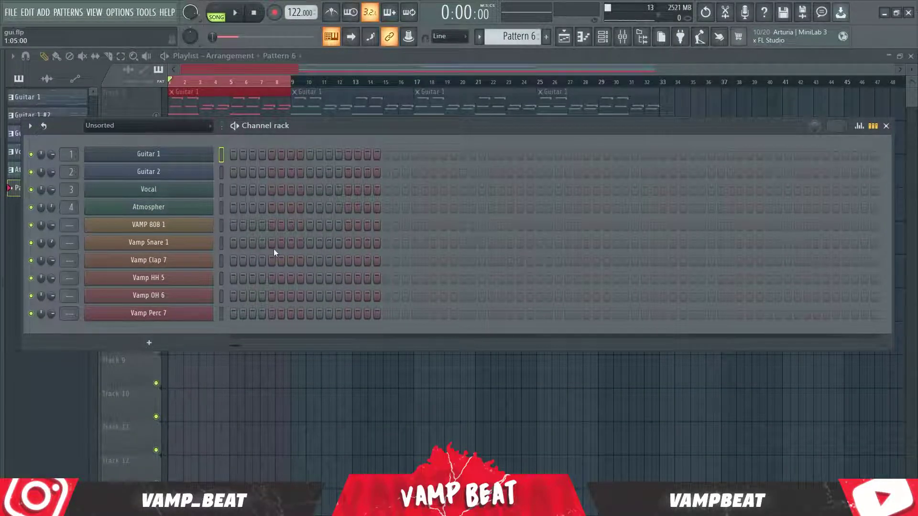
key(space)
click(310, 242)
click(309, 260)
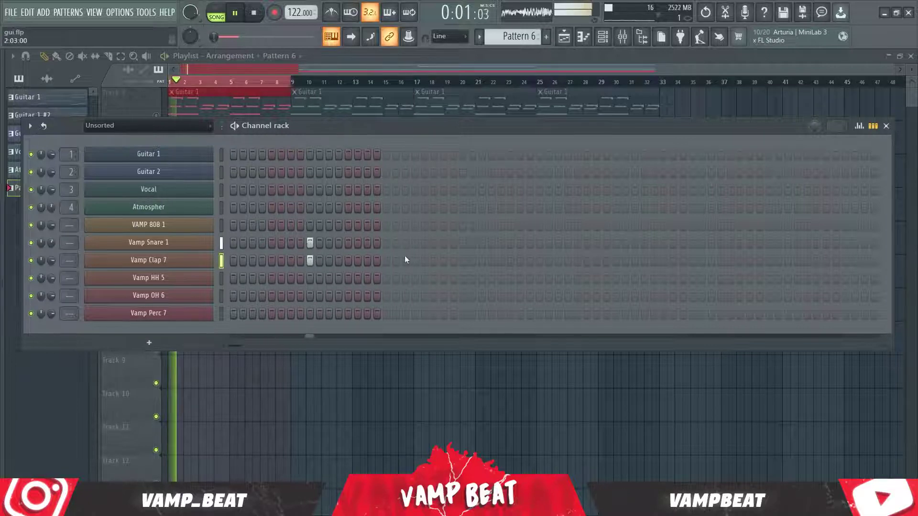
click(462, 243)
click(462, 260)
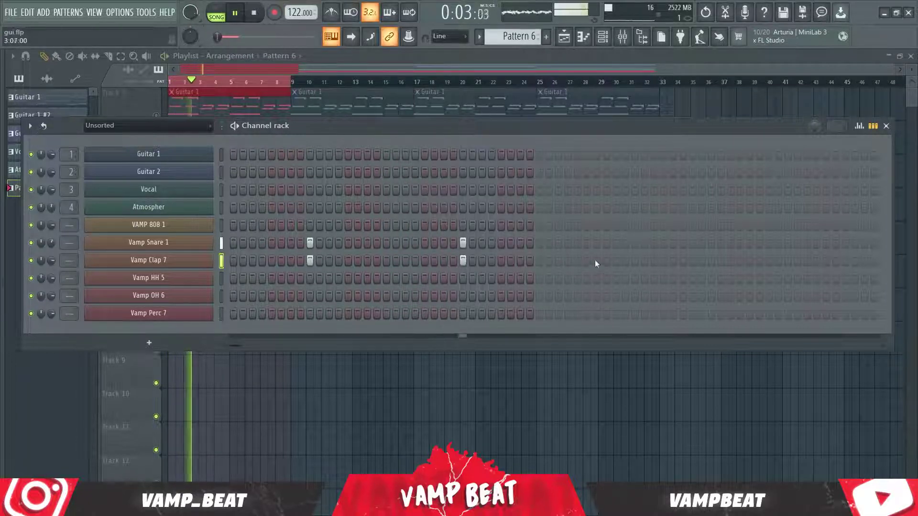
click(616, 243)
click(615, 260)
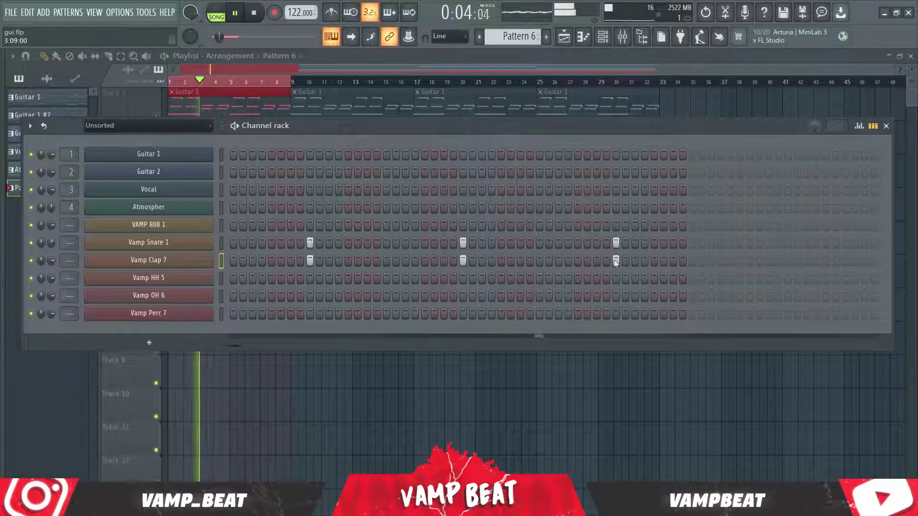
click(770, 244)
click(769, 261)
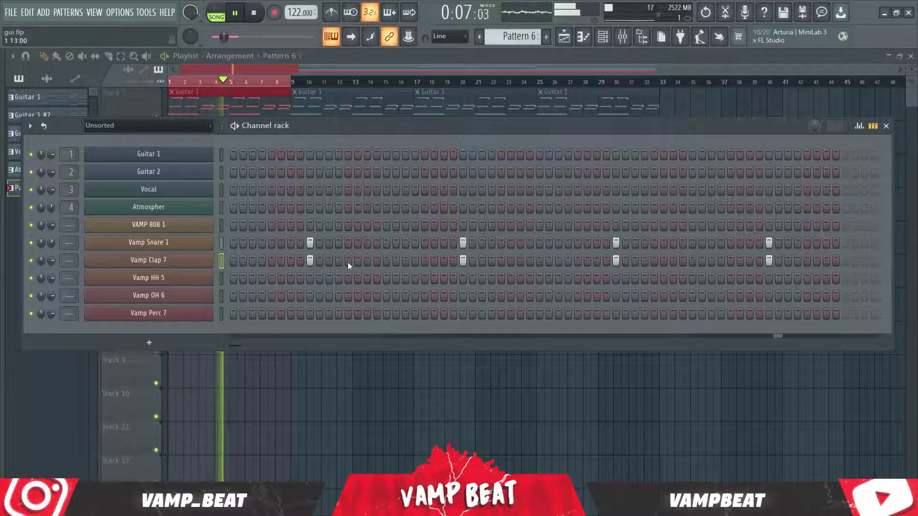
Erase all Vamp Clap 7 hits from the step sequence and stop playback.
drag(348, 262, 828, 258)
key(space)
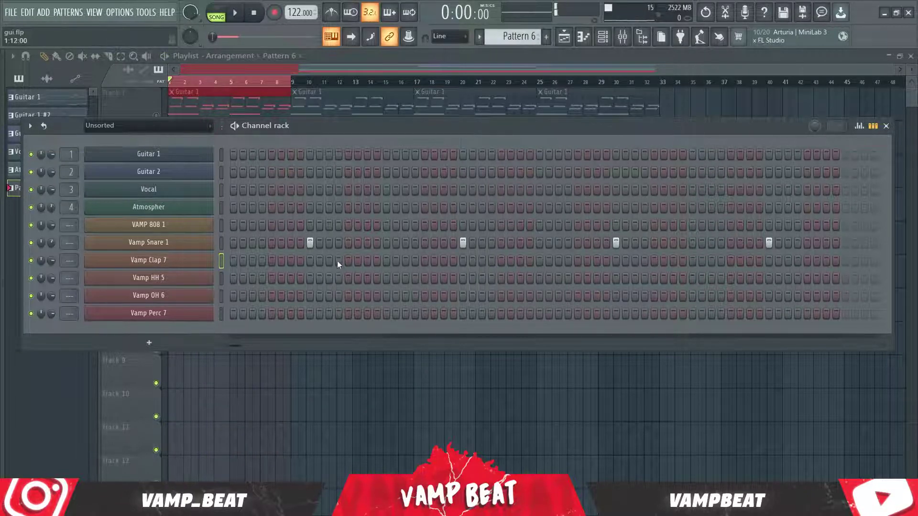
Duplicate the four-bar Vamp Snare 1 notes in the piano roll to fill eight bars.
right_click(156, 247)
click(280, 242)
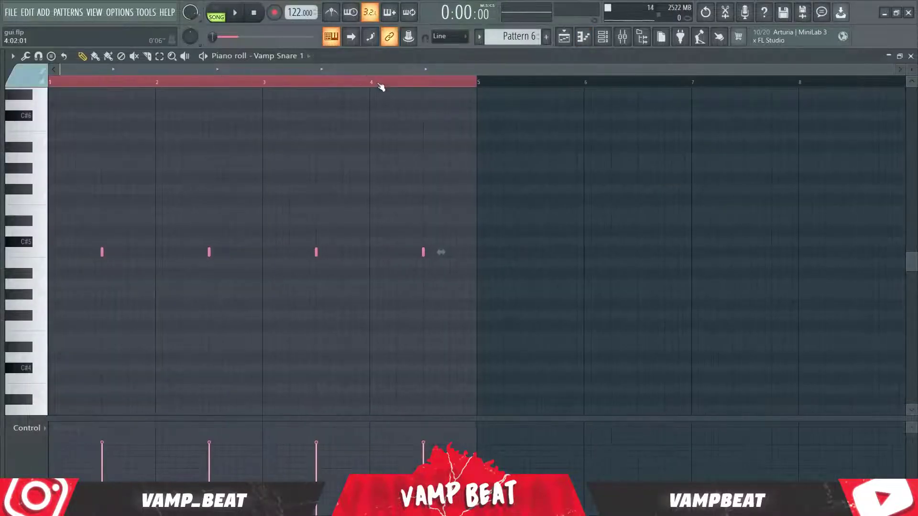
key(ctrl+b)
scroll(385, 86, down, 3)
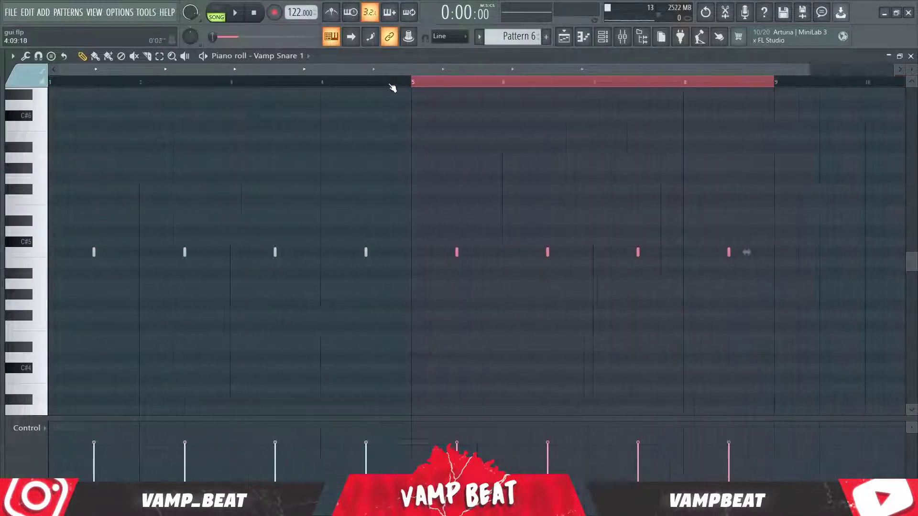
click(380, 86)
Copy all the Vamp Snare 1 notes into the Vamp Clap 7 piano roll and play the pattern with the channel rack open.
key(ctrl+a)
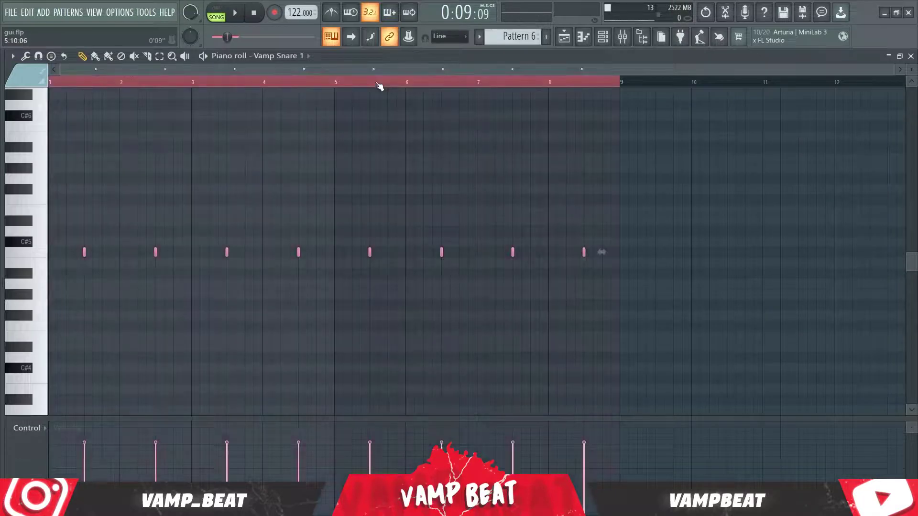
click(281, 56)
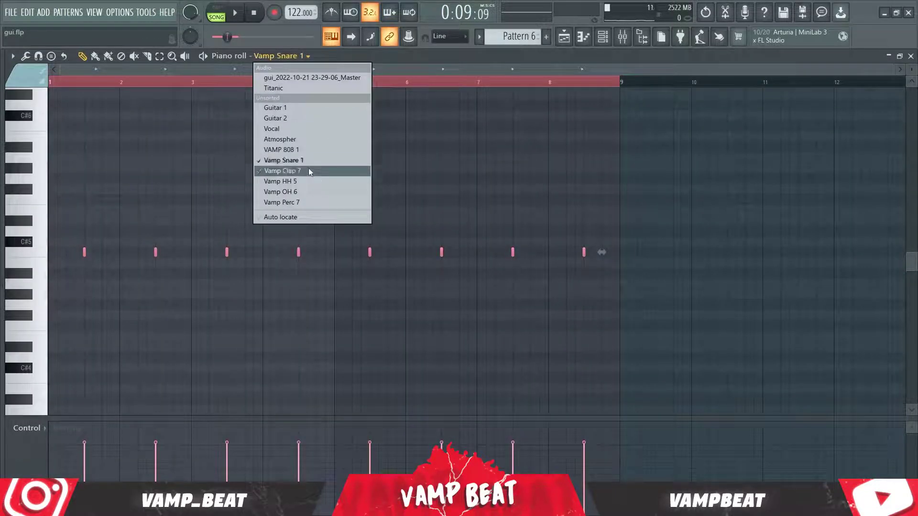
click(308, 168)
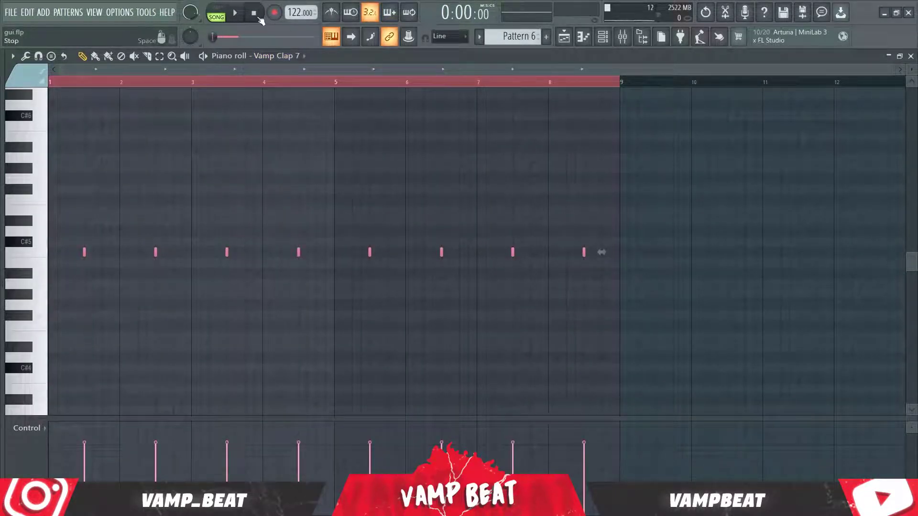
key(space)
key(F6)
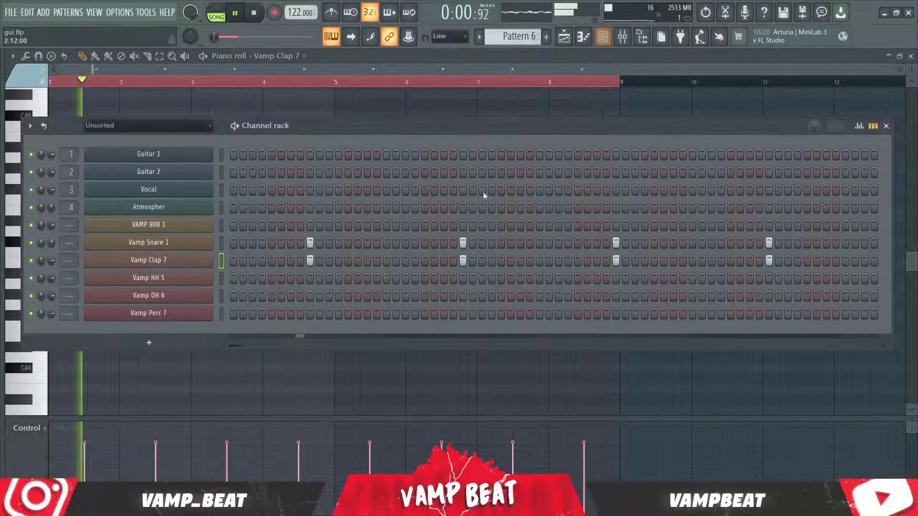
Look at the Titanic audio clip's settings from the playlist, closing them again.
key(F5)
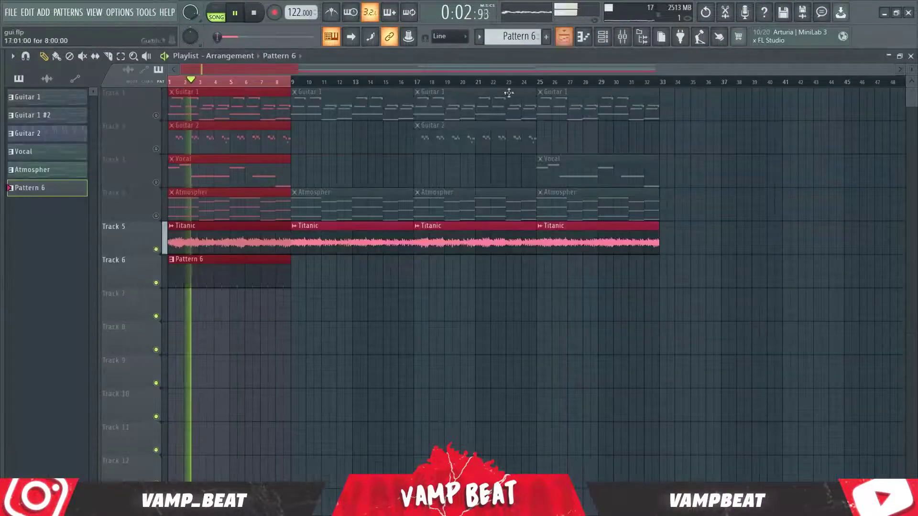
double_click(315, 246)
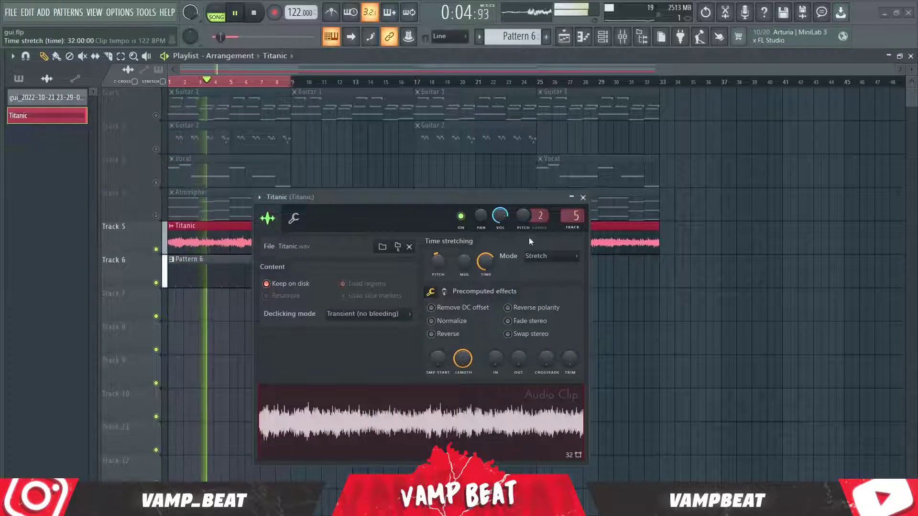
click(583, 197)
Stop playback and set the channel rack filter to Unsorted.
key(F6)
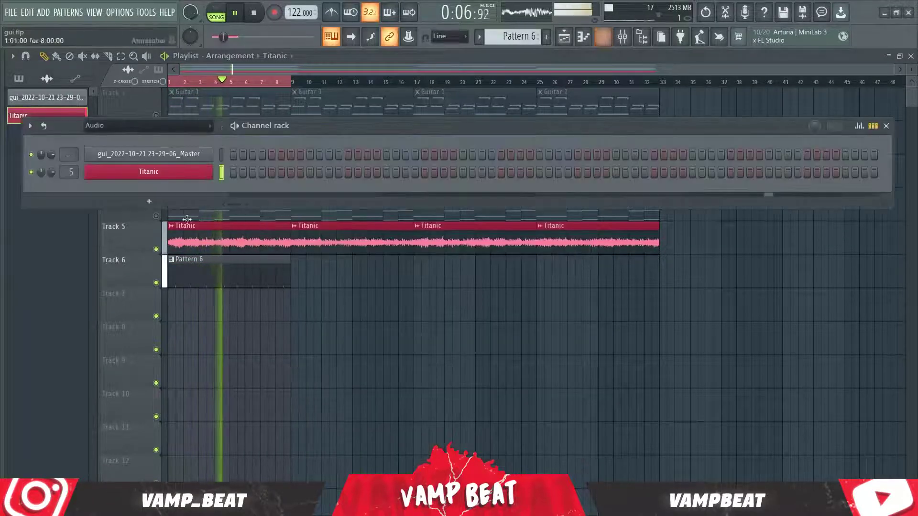
key(space)
click(148, 125)
click(138, 167)
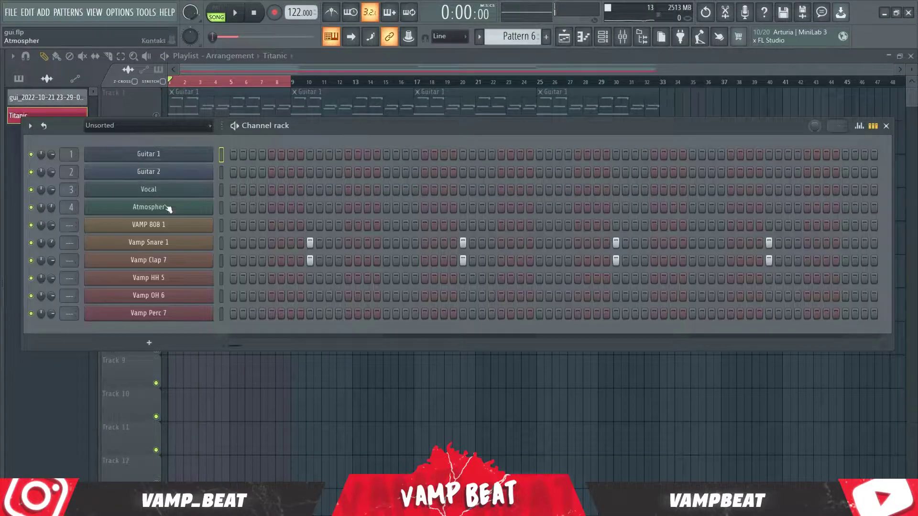
Draw a one-bar B4 note at bar 1 in the VAMP 808 1 piano roll with its velocity at maximum.
right_click(212, 222)
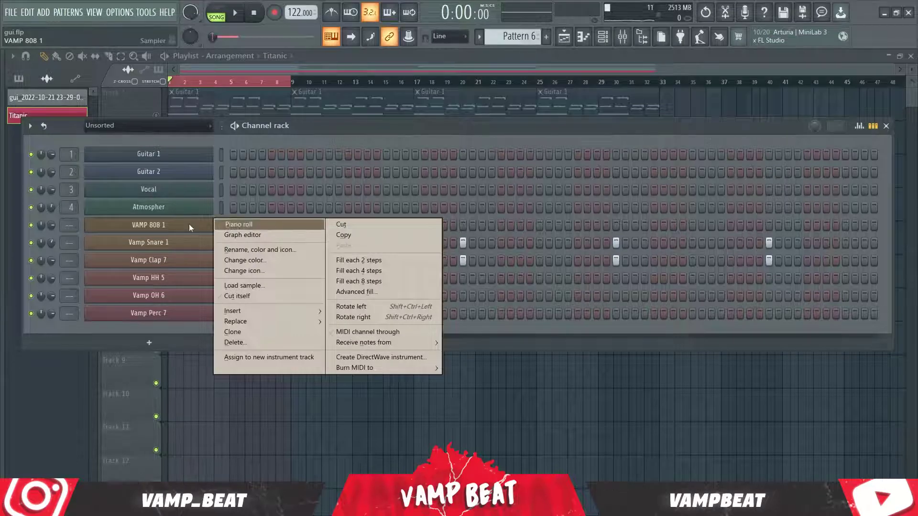
click(234, 224)
click(67, 252)
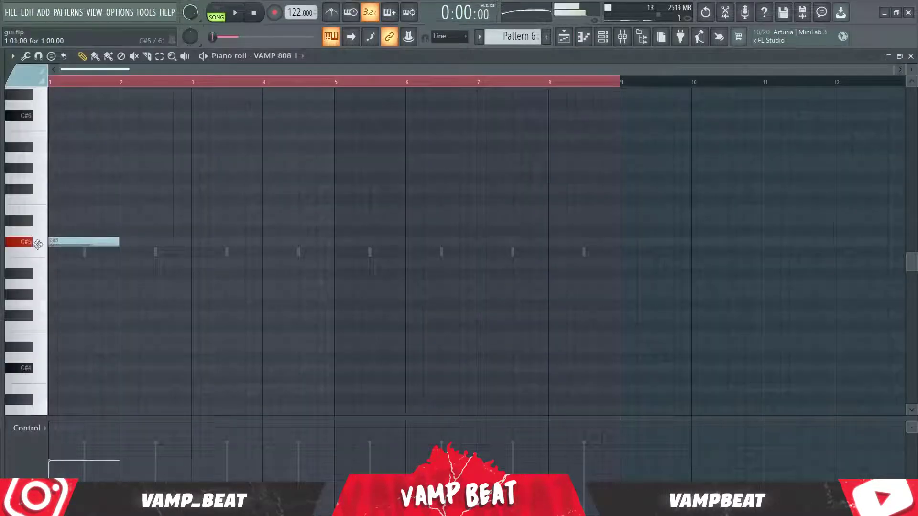
drag(37, 262, 40, 271)
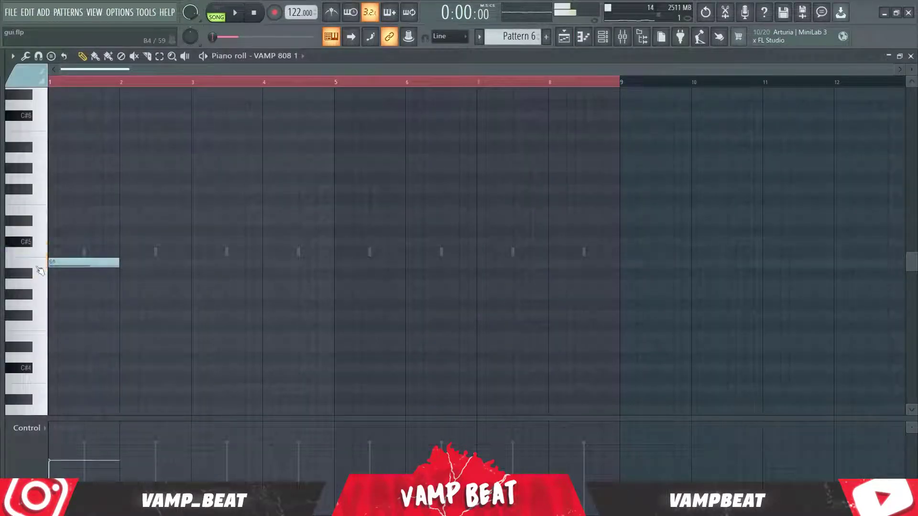
click(103, 263)
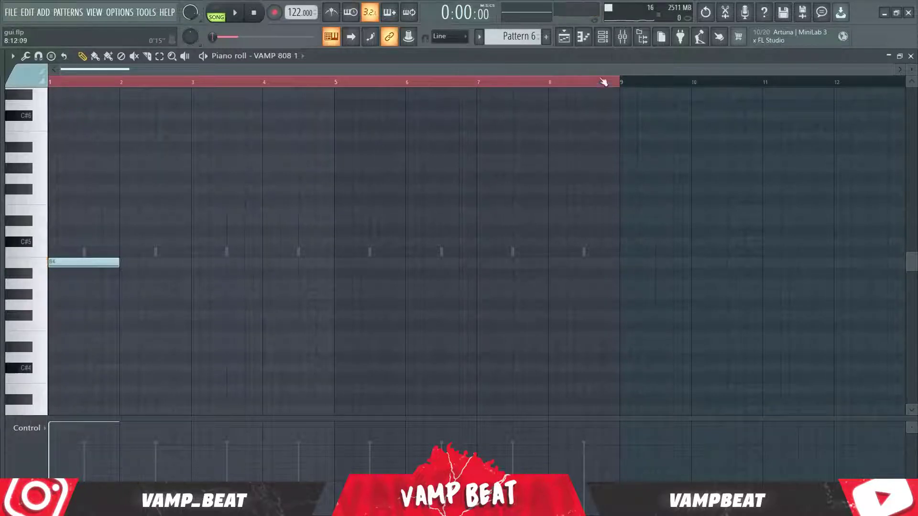
Disarm recording on the Master mixer track, select the Atmospher track and bring the channel rack back up.
click(623, 42)
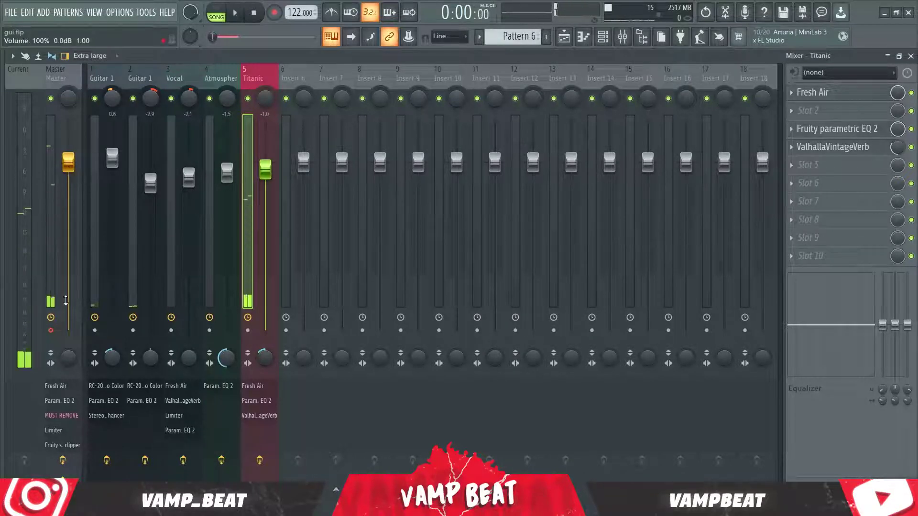
click(54, 337)
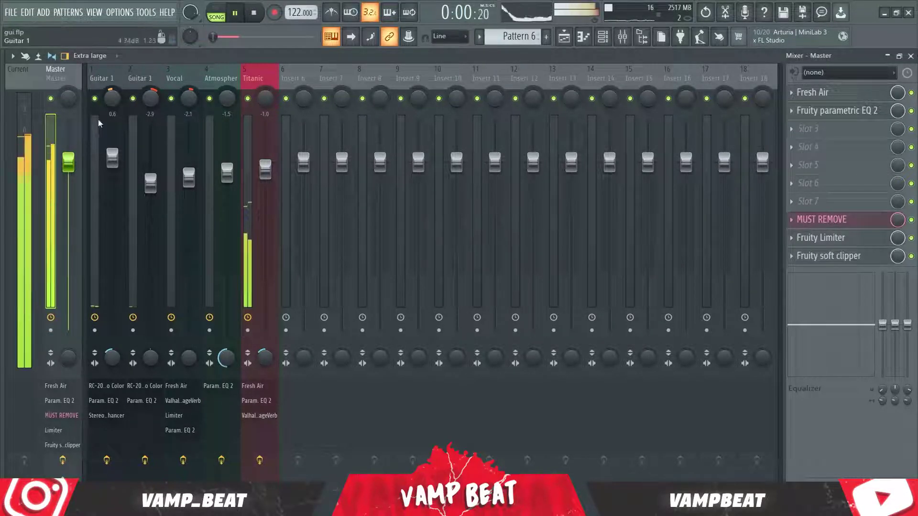
click(603, 37)
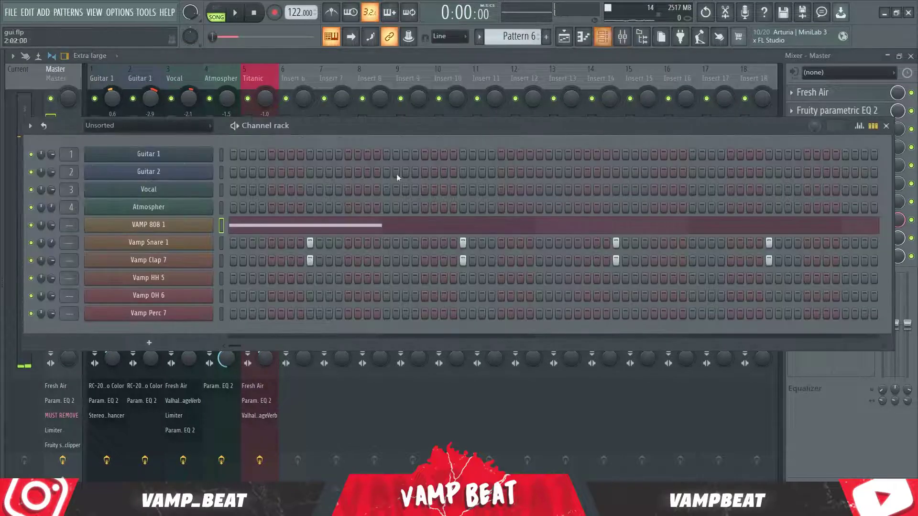
click(228, 79)
click(600, 36)
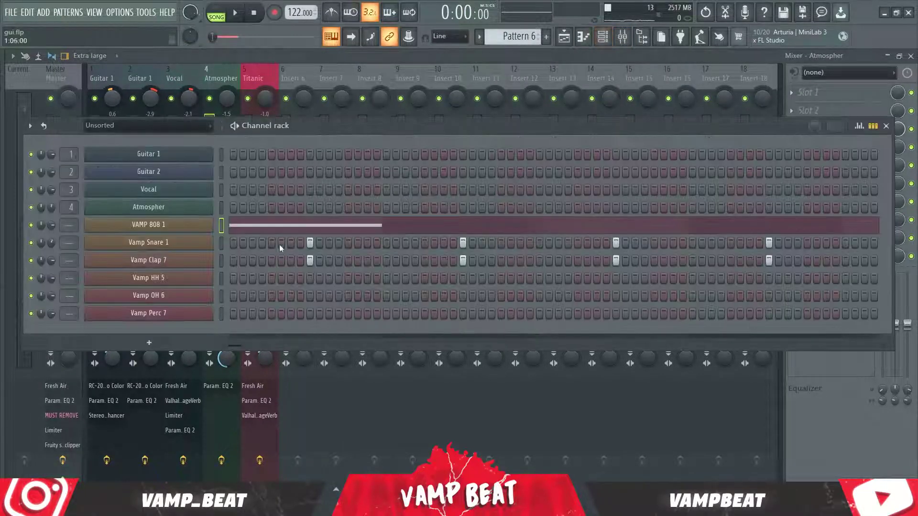
Reopen the VAMP 808 1 piano roll and briefly play the 808 note with the song.
right_click(188, 229)
click(271, 224)
right_click(198, 223)
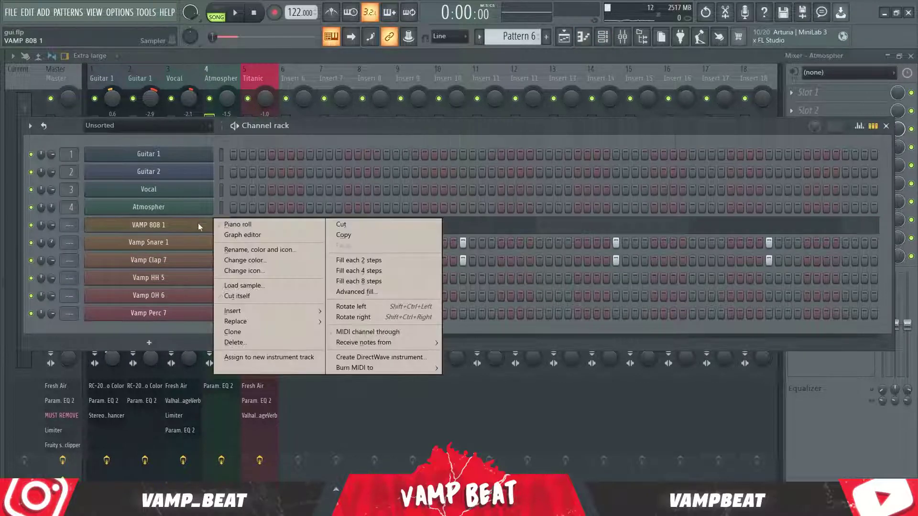
click(234, 227)
key(space)
key(space)
Check the 808 note's panning in the control lane, return the lane to note velocity and preview the song.
click(29, 429)
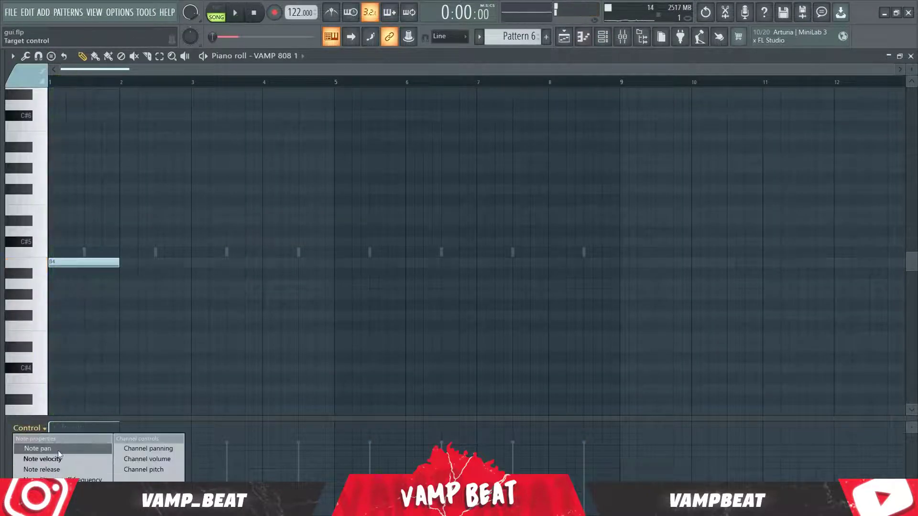
click(58, 448)
key(space)
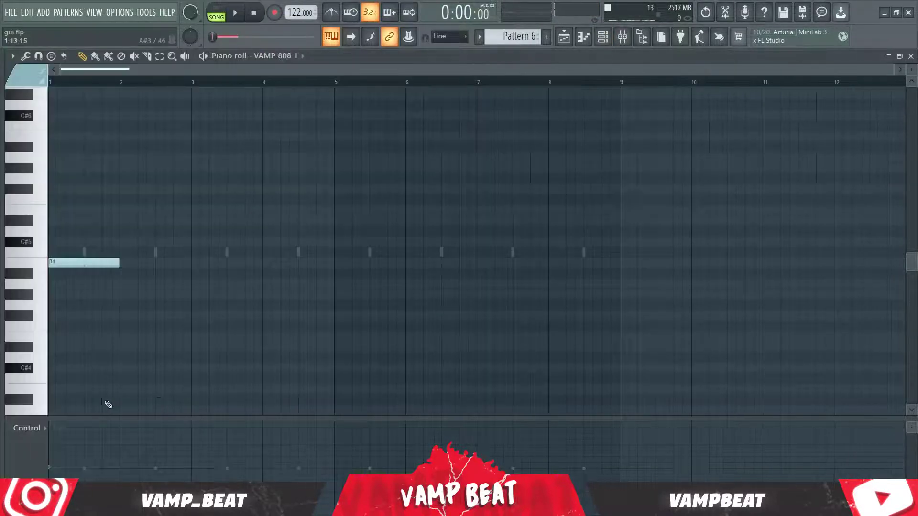
click(34, 428)
click(61, 458)
key(space)
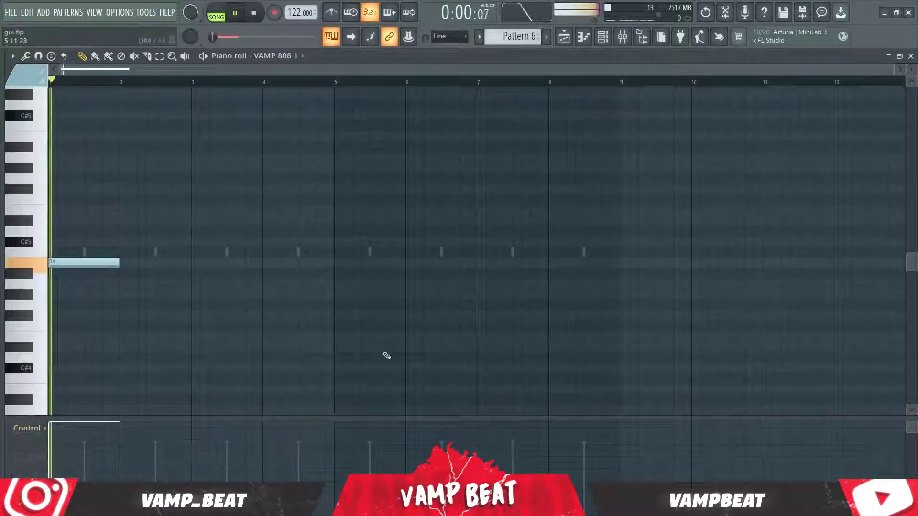
key(space)
Look through the VampBeat DrumKIT VOL.1 folders in the browser with the channel rack open while previewing the song.
click(603, 38)
mouse_move(18, 348)
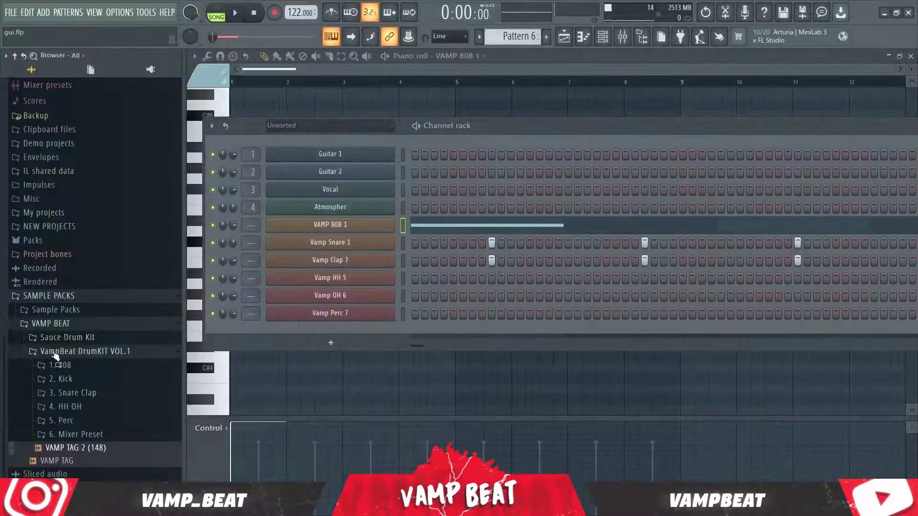
key(space)
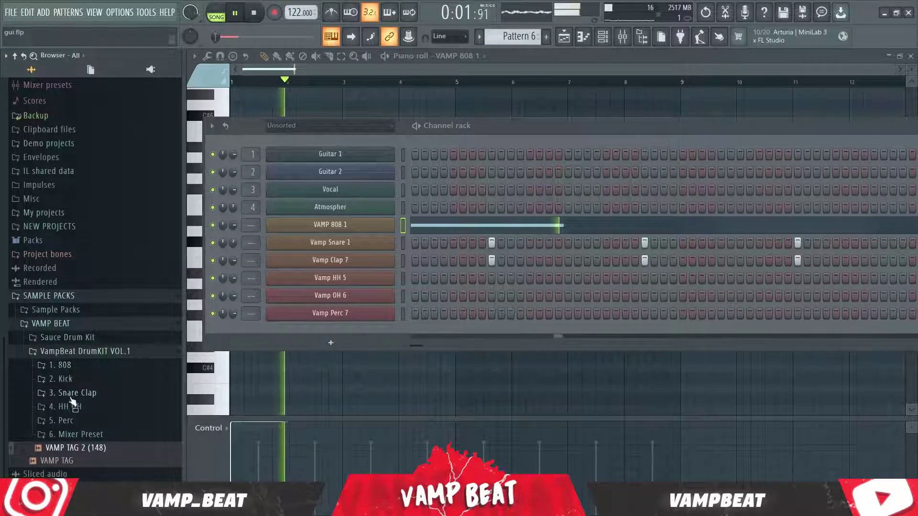
key(space)
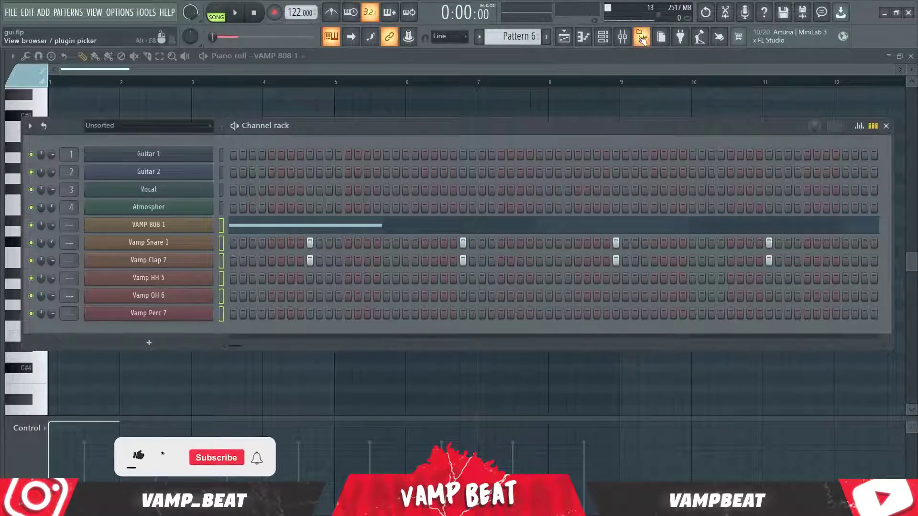
Link the selected channels from VAMP 808 1 through Vamp Perc 7 to consecutive mixer tracks starting at Insert 6.
click(621, 39)
click(293, 69)
click(516, 75)
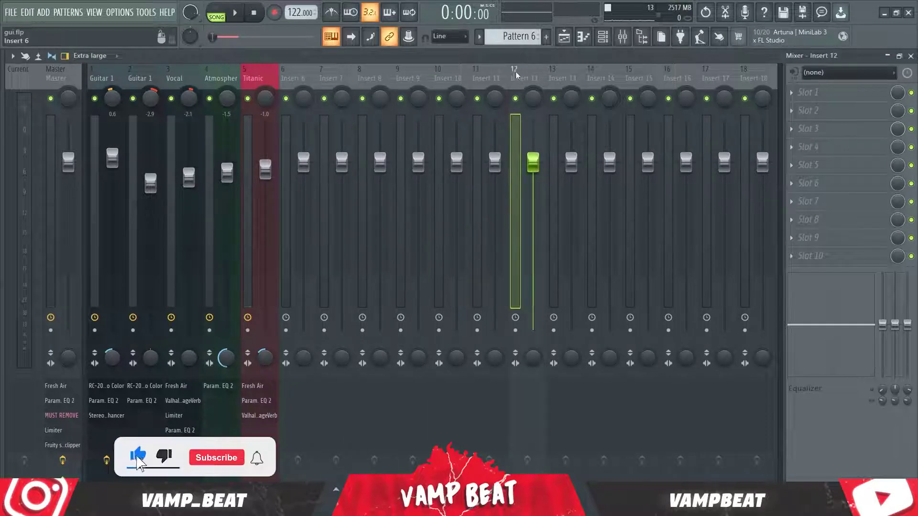
drag(294, 78, 558, 76)
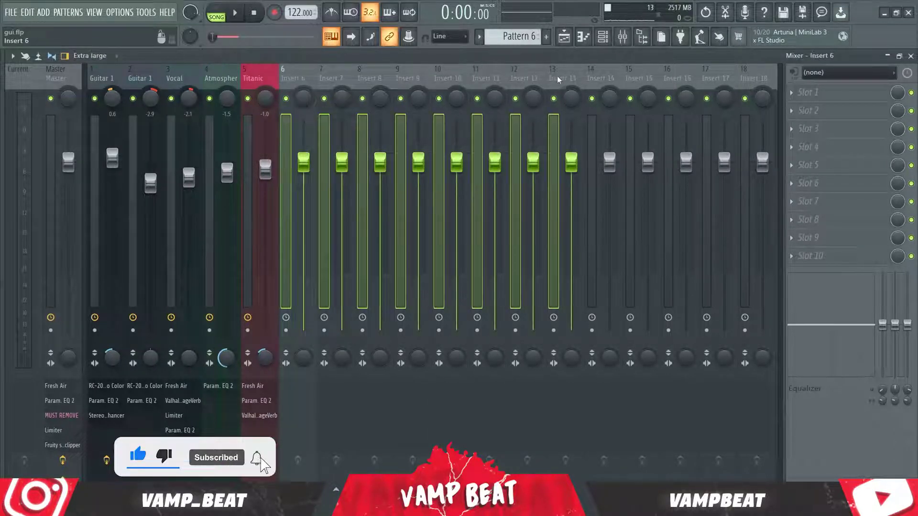
key(ctrl+l)
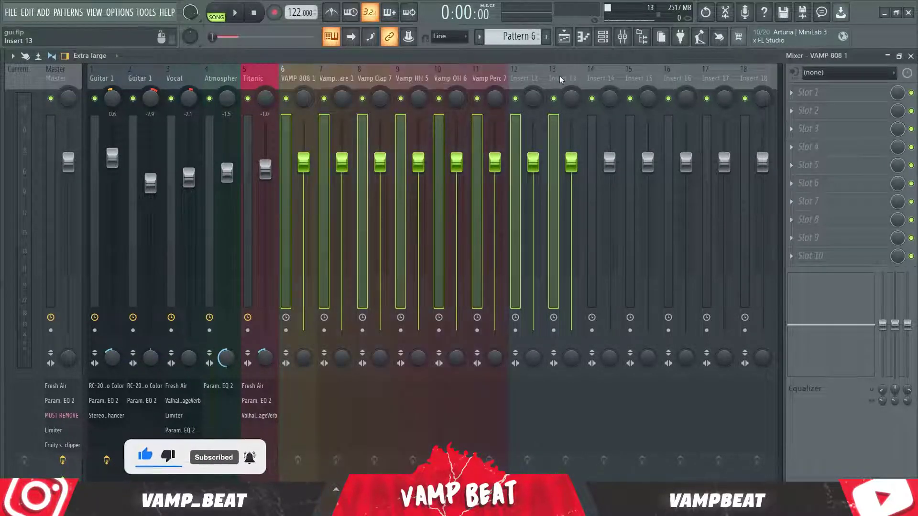
Mute the Vamp Snare 1, Vamp Clap 7, Vamp HH 5, Vamp OH 6 and Vamp Perc 7 mixer tracks.
click(375, 69)
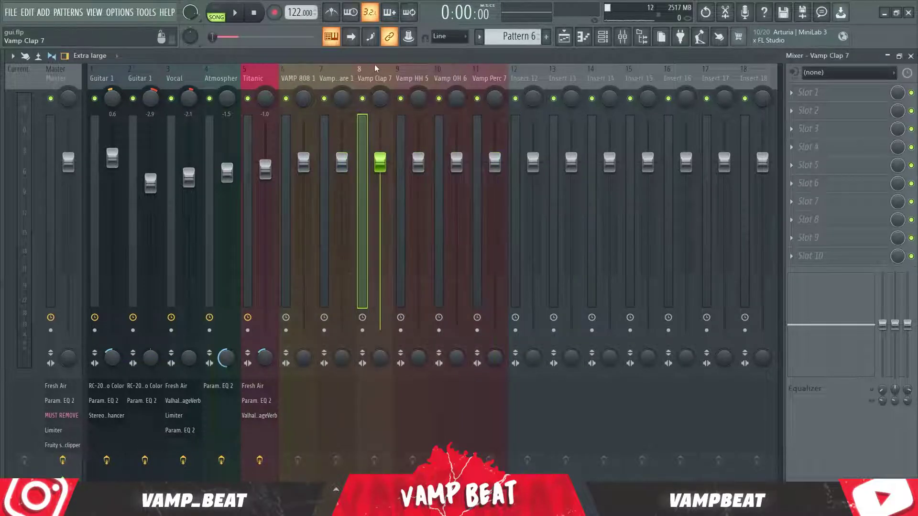
click(331, 76)
click(325, 98)
click(362, 98)
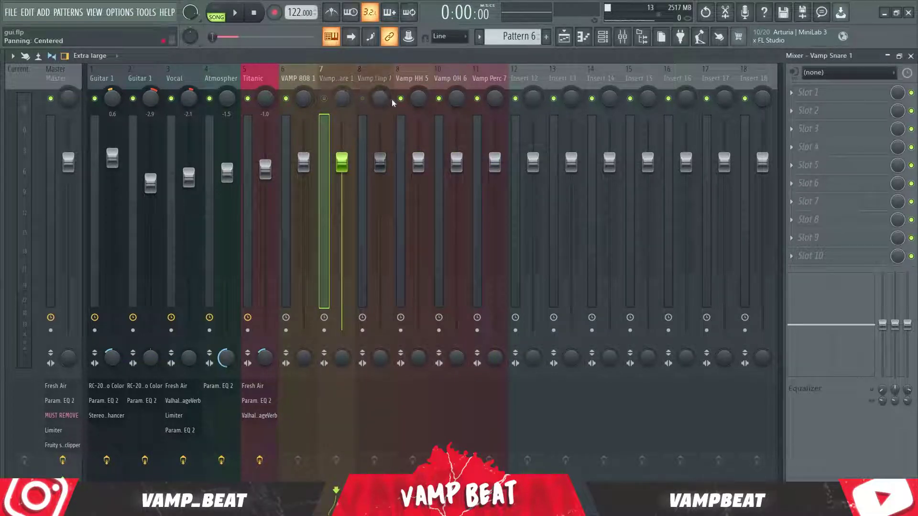
click(400, 98)
click(477, 98)
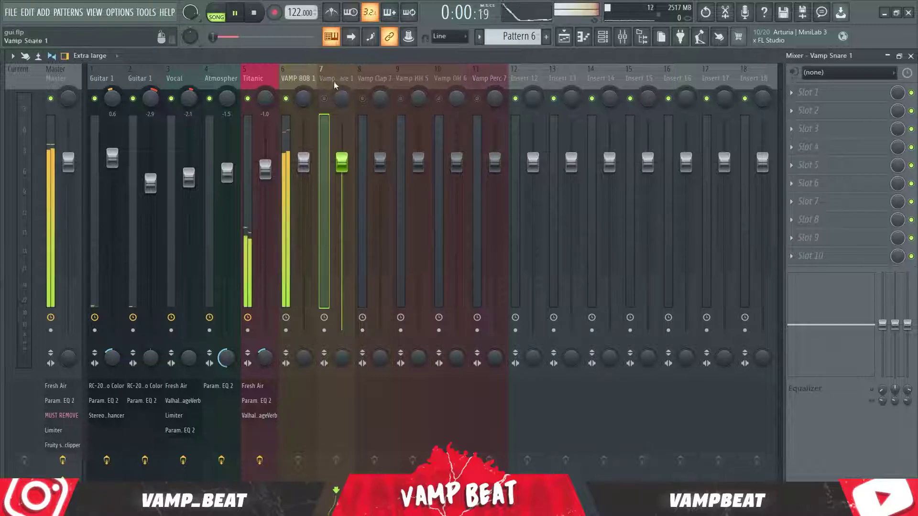
Load the VAMP 808 Zay Preset from the drum kit's Mixer Preset folder onto the VAMP 808 1 mixer track.
key(alt+F8)
key(space)
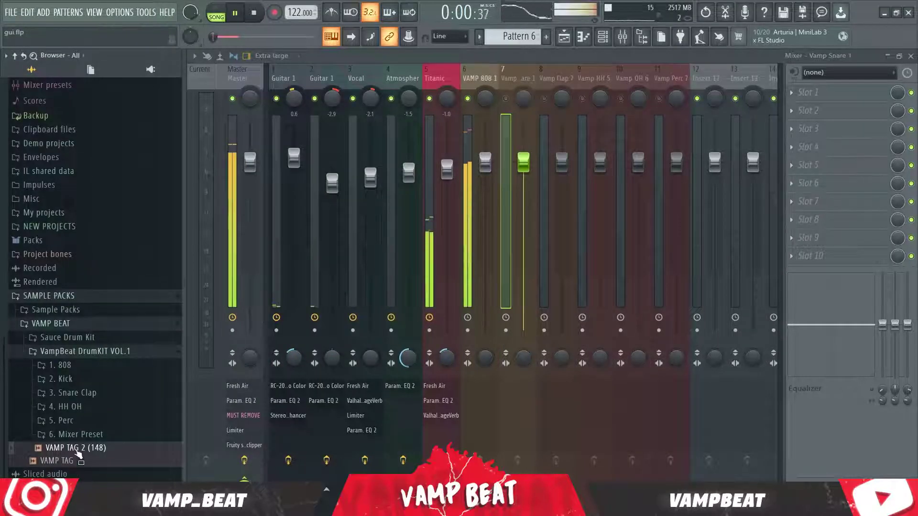
key(space)
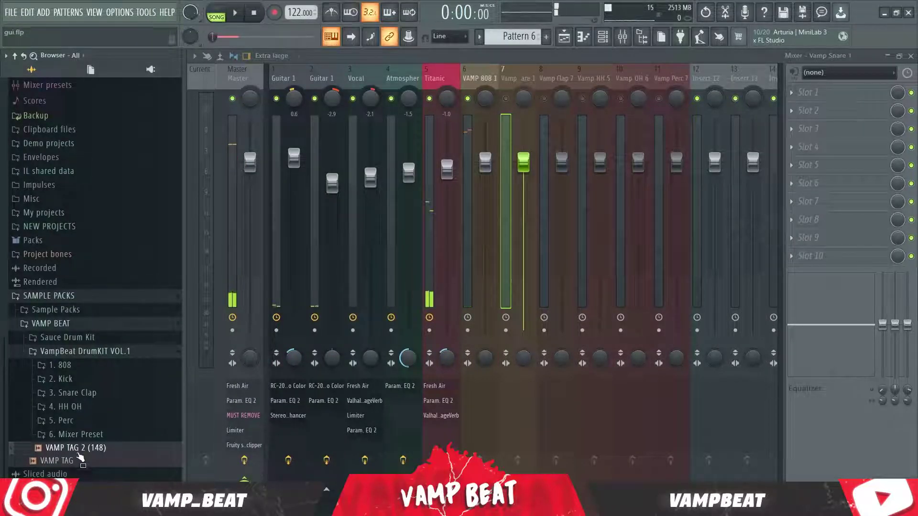
click(79, 455)
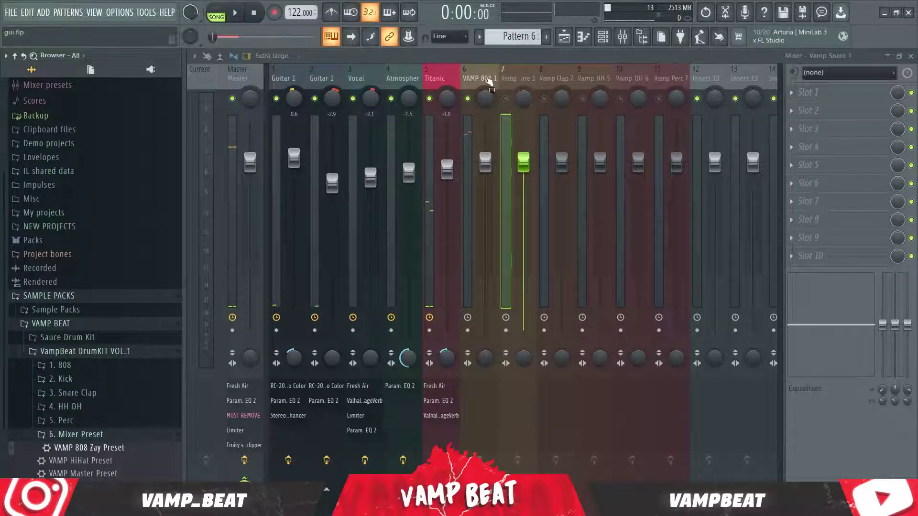
drag(490, 81, 297, 78)
Set the 808 mixer track's volume to about -1.4 dB while the song plays.
key(space)
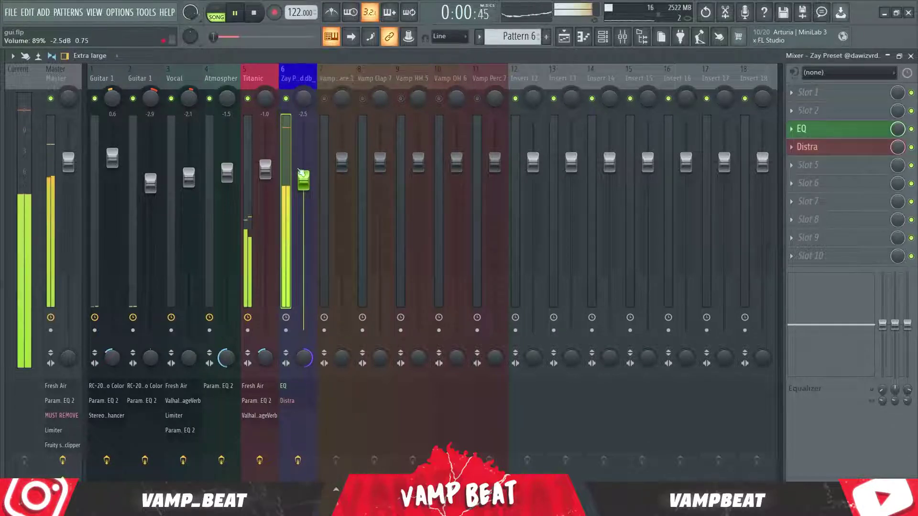
drag(306, 185, 306, 180)
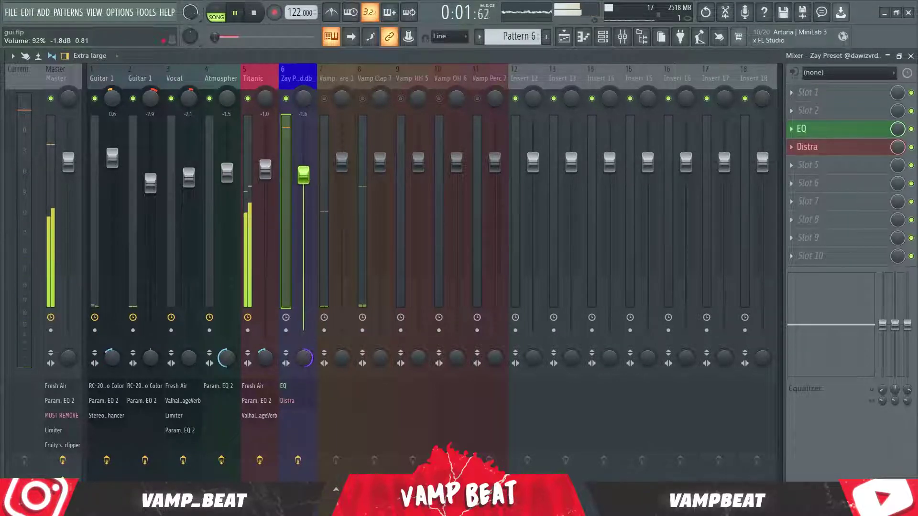
key(space)
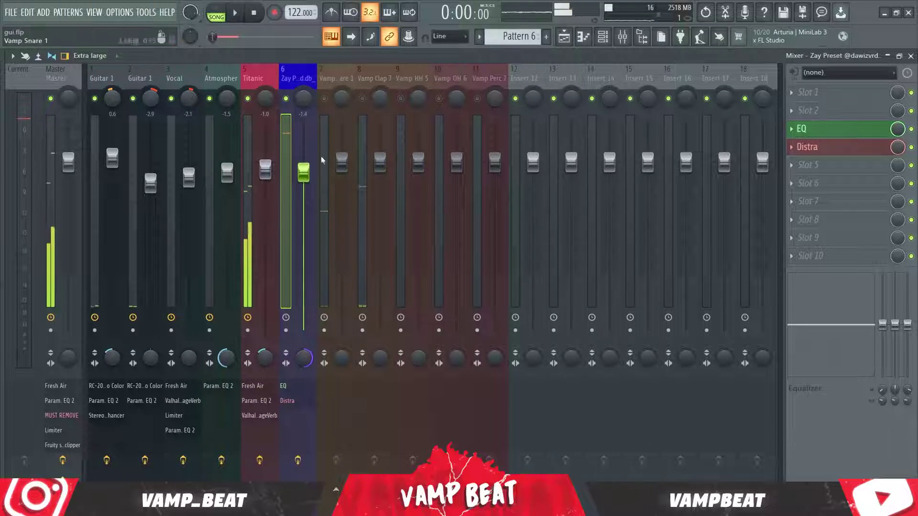
Unmute the Vamp Snare 1 and Vamp Clap 7 mixer tracks and play the song briefly to hear them.
click(340, 98)
click(362, 99)
key(space)
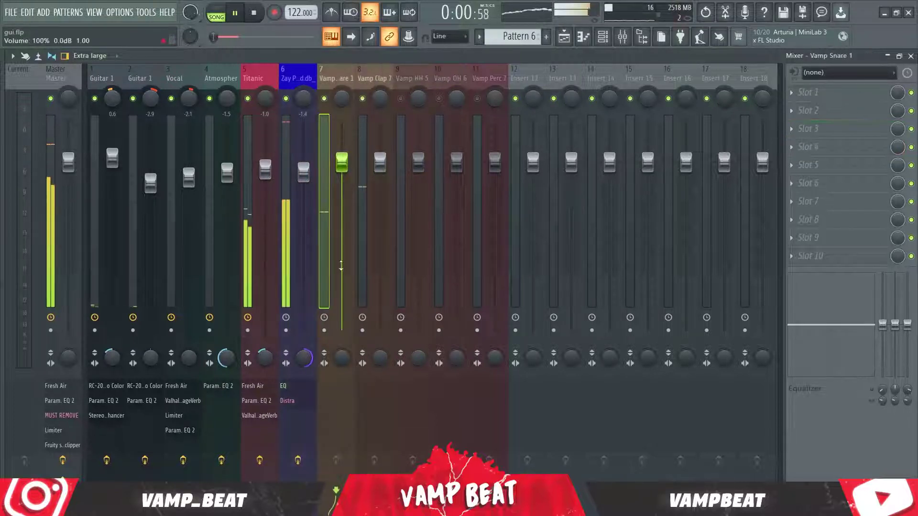
key(space)
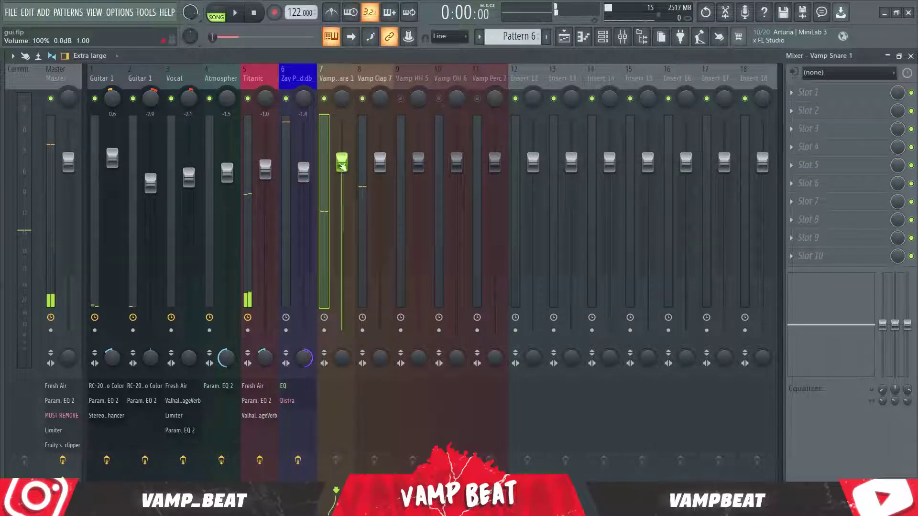
Raise the Vamp Snare 1 and Vamp Clap 7 tracks together to 2.7 dB and the 808 track to -1.0 dB during playback.
drag(340, 84, 401, 136)
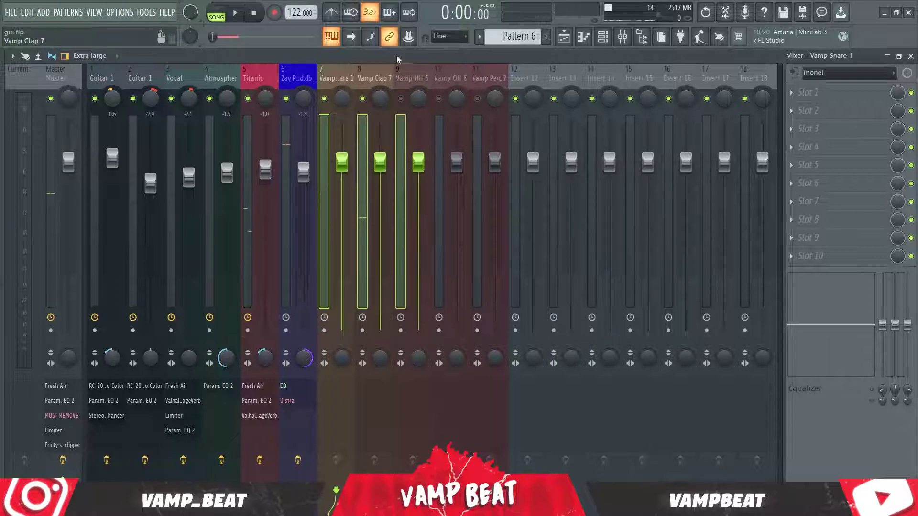
click(357, 76)
drag(349, 77, 361, 77)
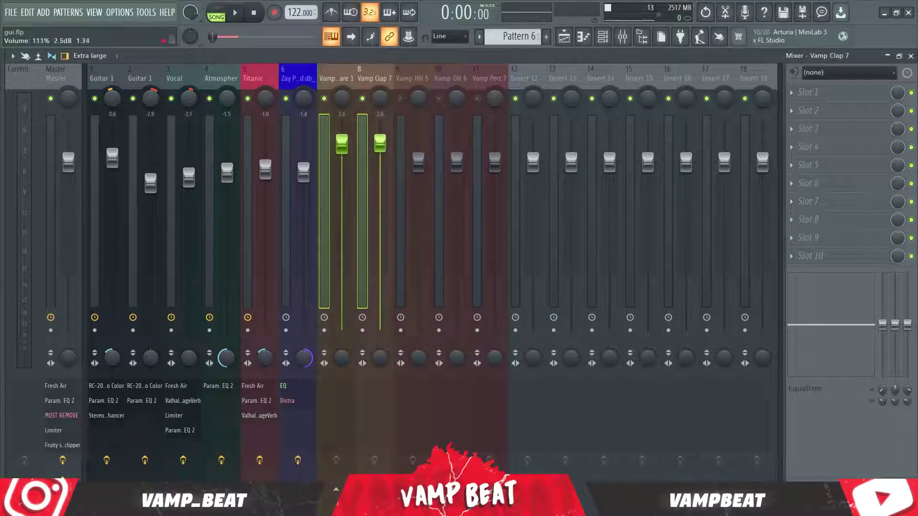
key(space)
drag(383, 144, 387, 146)
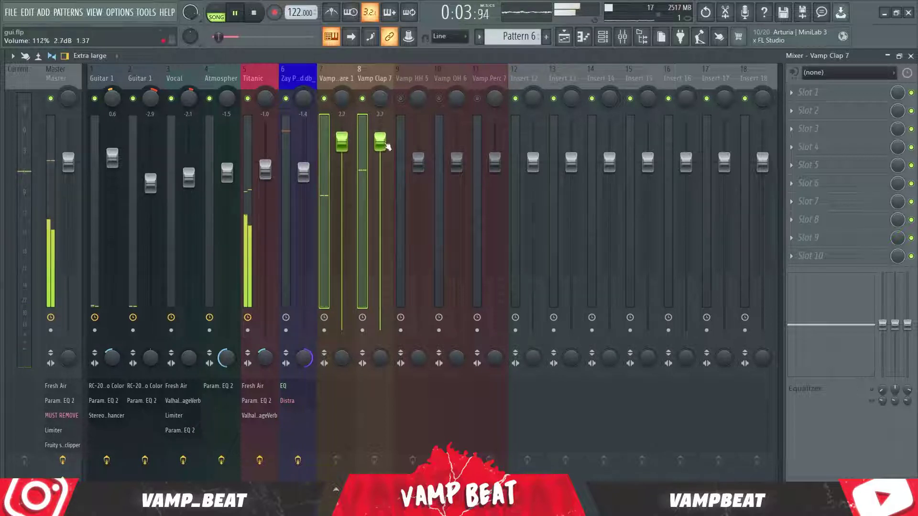
click(300, 75)
key(space)
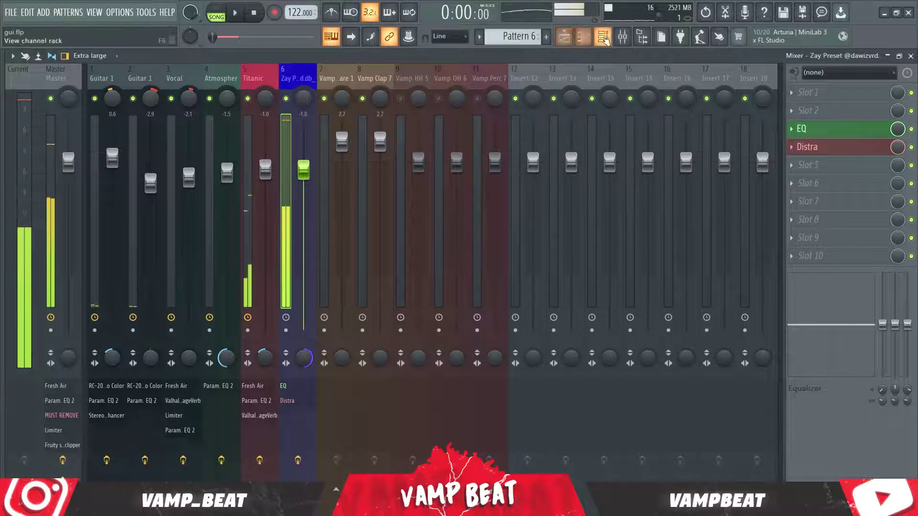
Shift the EQ balance in the VAMP 808 1 sampler's precomputed effects to -32% while checking it in playback.
key(F6)
click(185, 225)
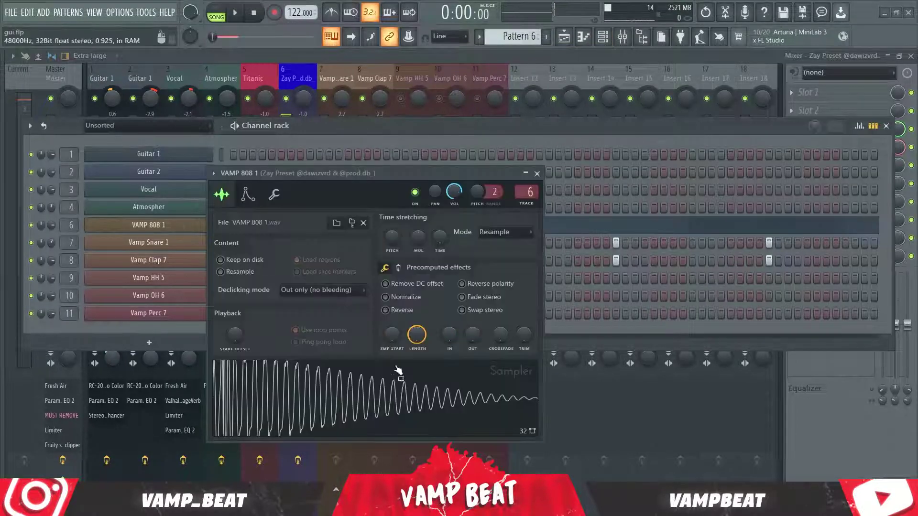
click(398, 267)
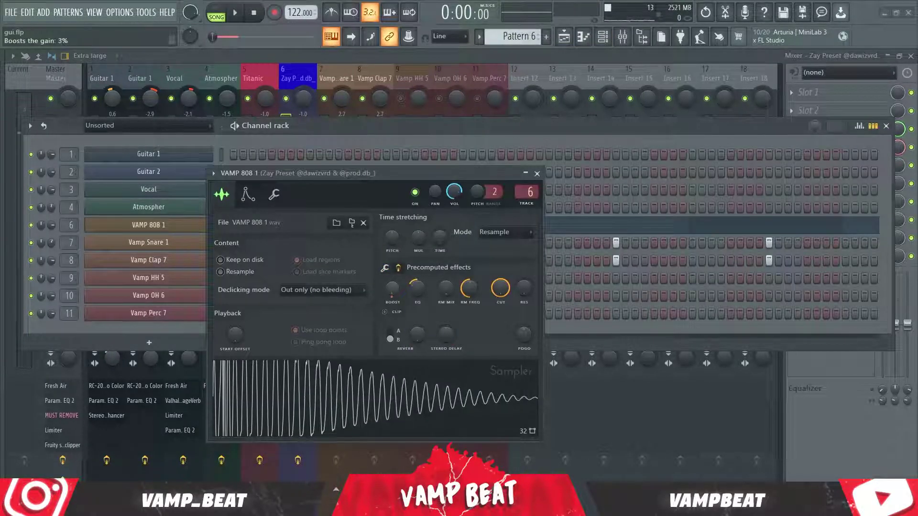
drag(416, 287, 411, 285)
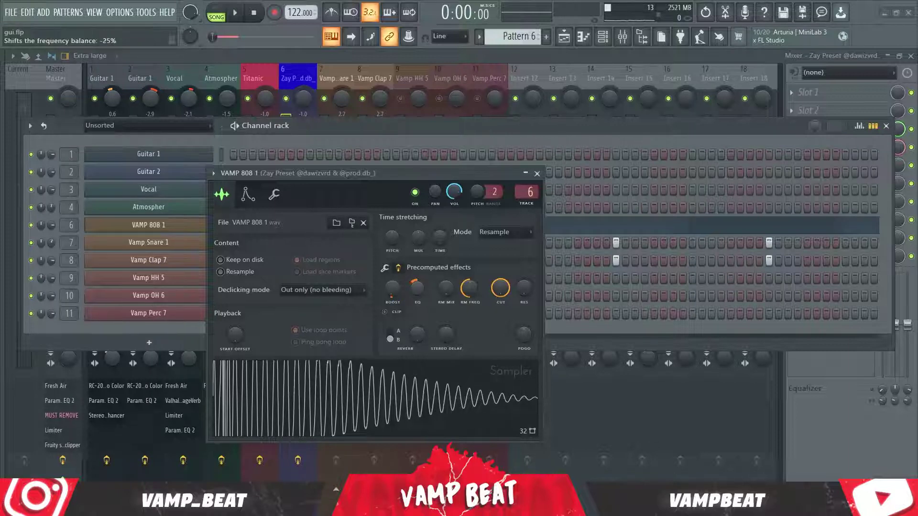
key(space)
key(space)
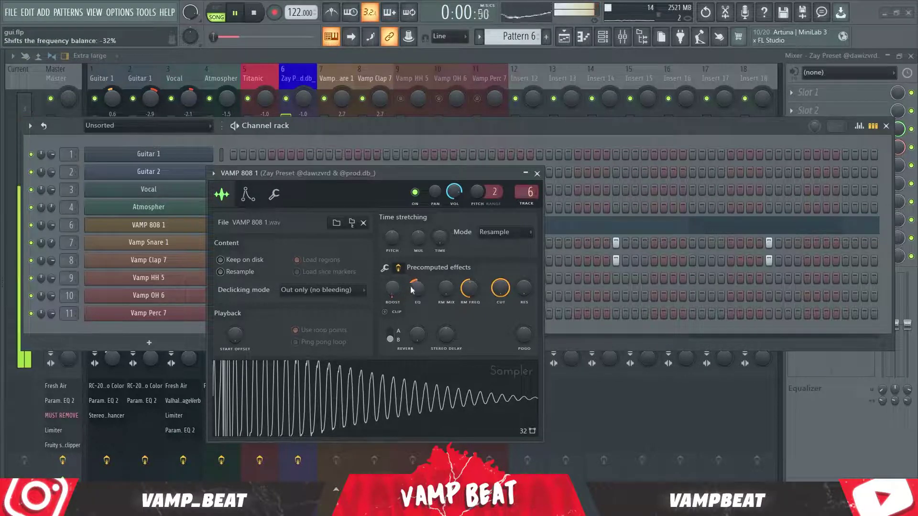
click(536, 174)
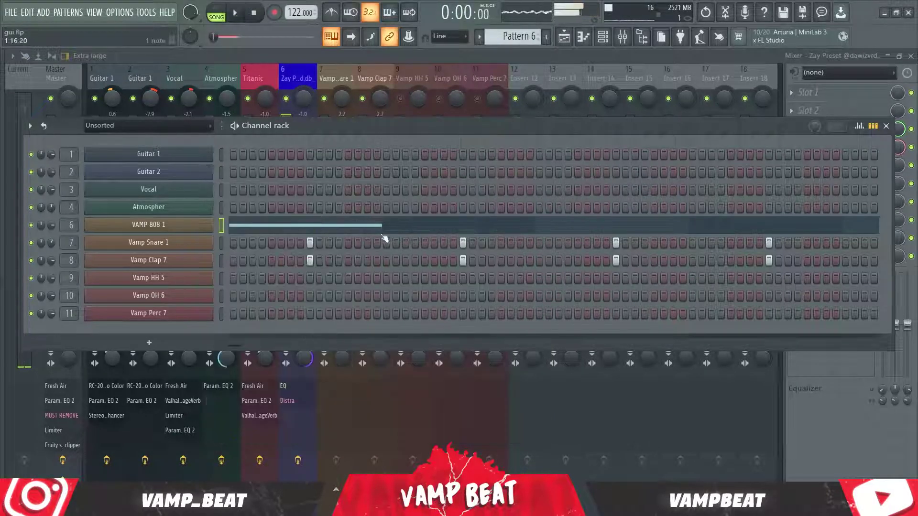
Delete the long note from the VAMP 808 1 piano roll and return to the channel rack.
click(373, 225)
right_click(115, 264)
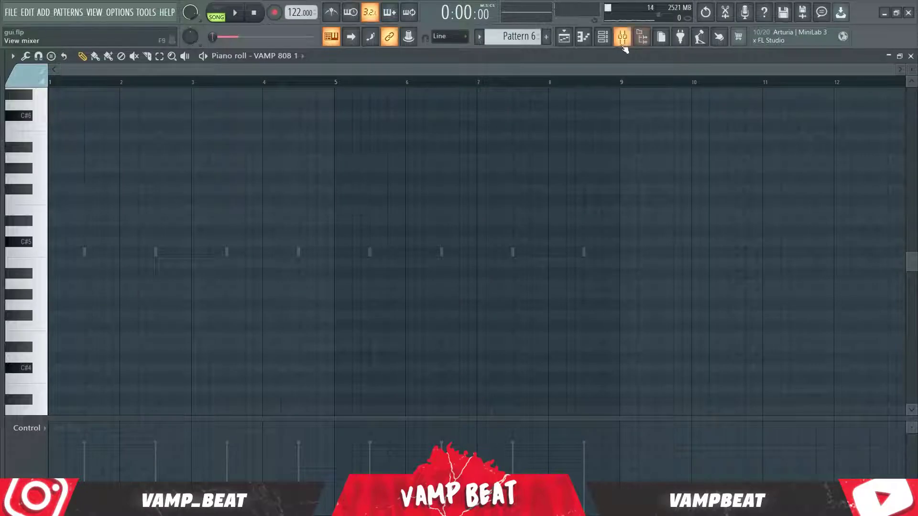
click(603, 43)
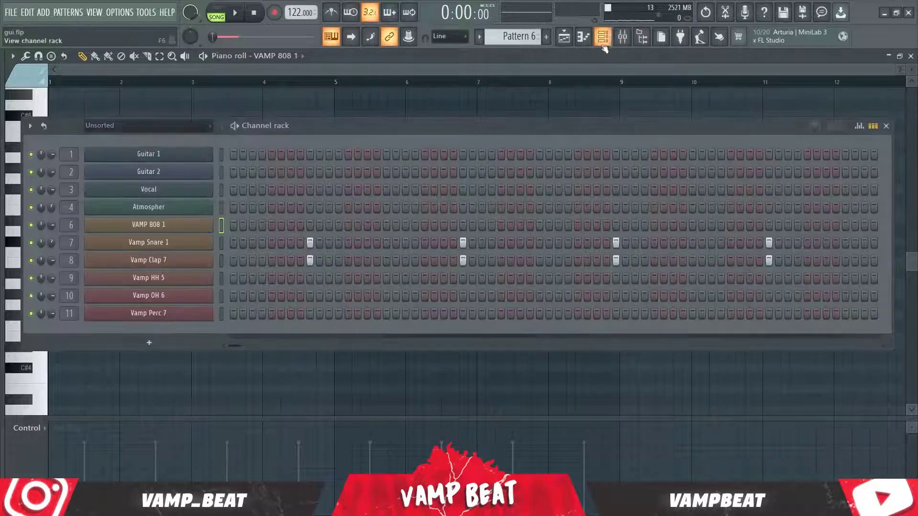
Enter a VAMP 808 1 hit on the first step of Pattern 6 and show it in the piano roll.
right_click(200, 223)
click(221, 223)
right_click(208, 225)
click(216, 231)
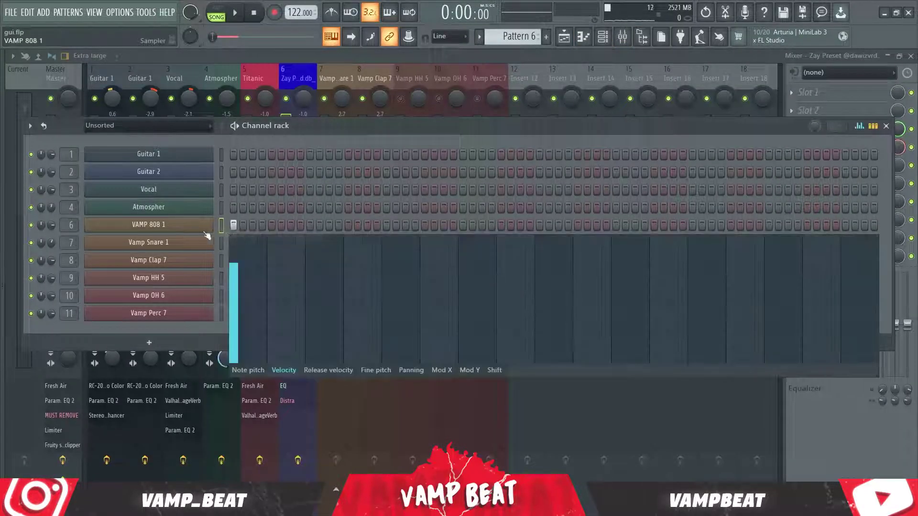
right_click(205, 231)
click(245, 234)
right_click(189, 221)
click(244, 225)
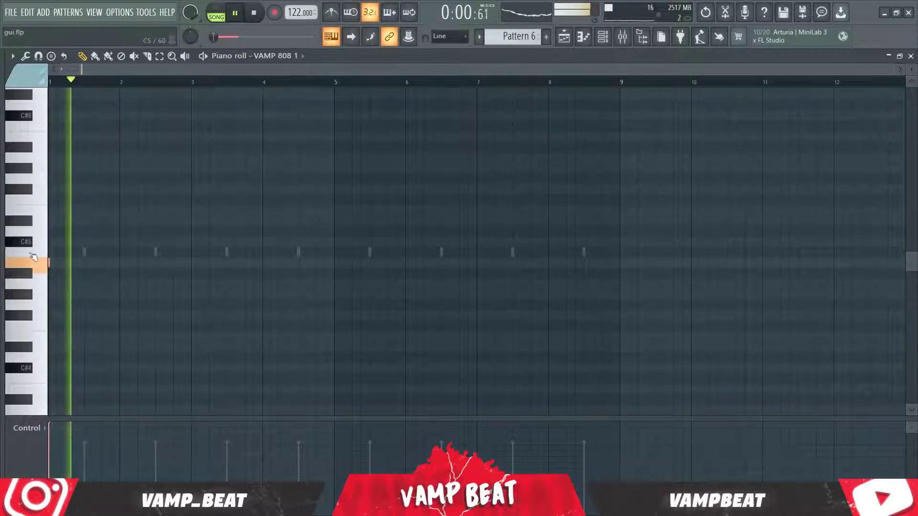
Try out extra B4 808 hits across bars 1 and 2 while the song plays.
key(space)
key(space)
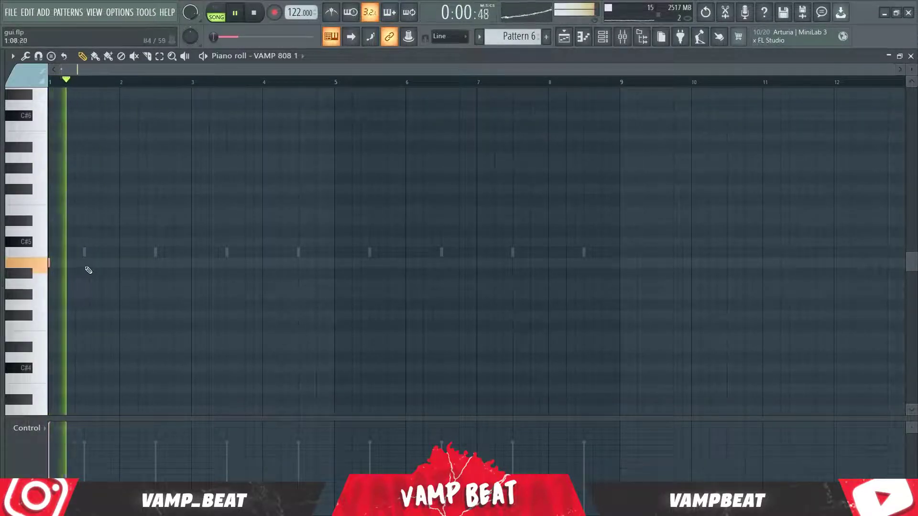
click(101, 262)
click(145, 262)
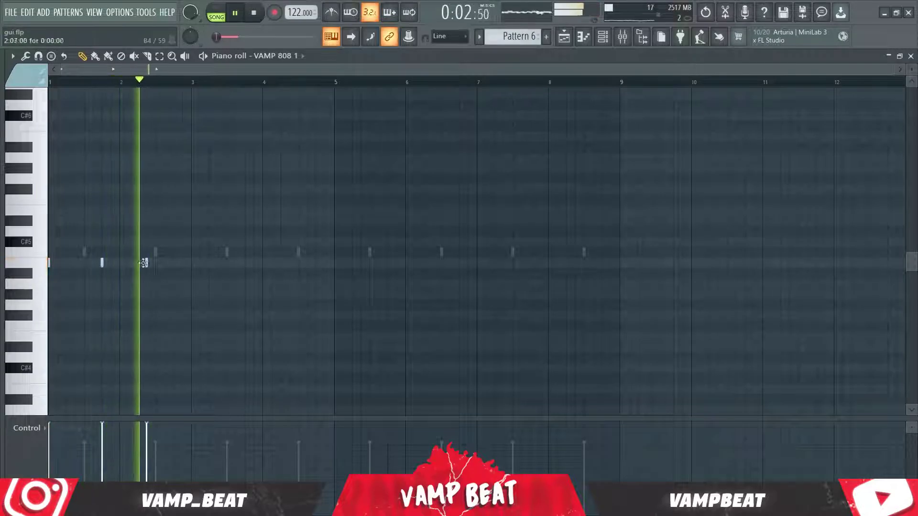
key(space)
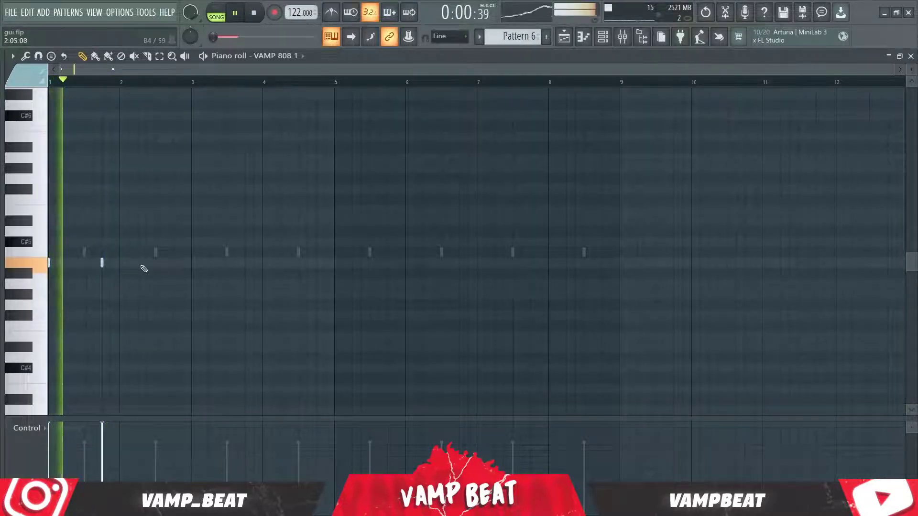
click(138, 264)
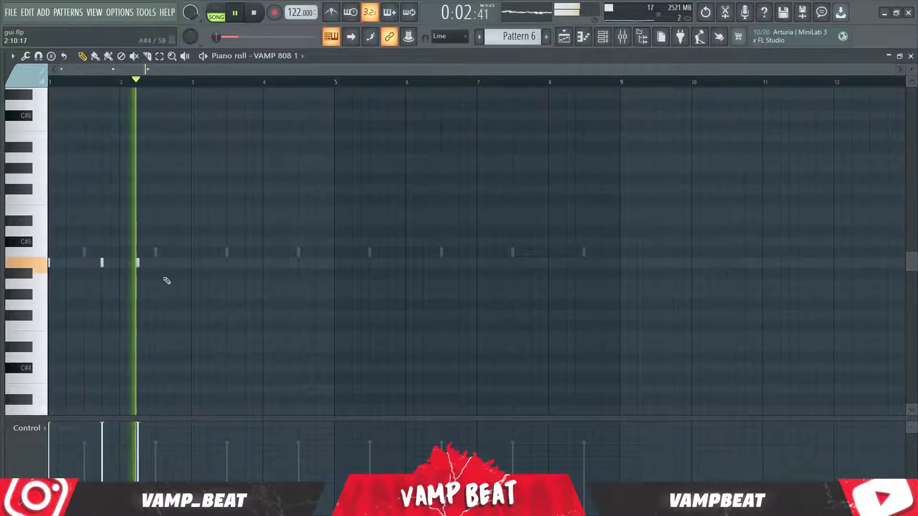
click(173, 262)
key(space)
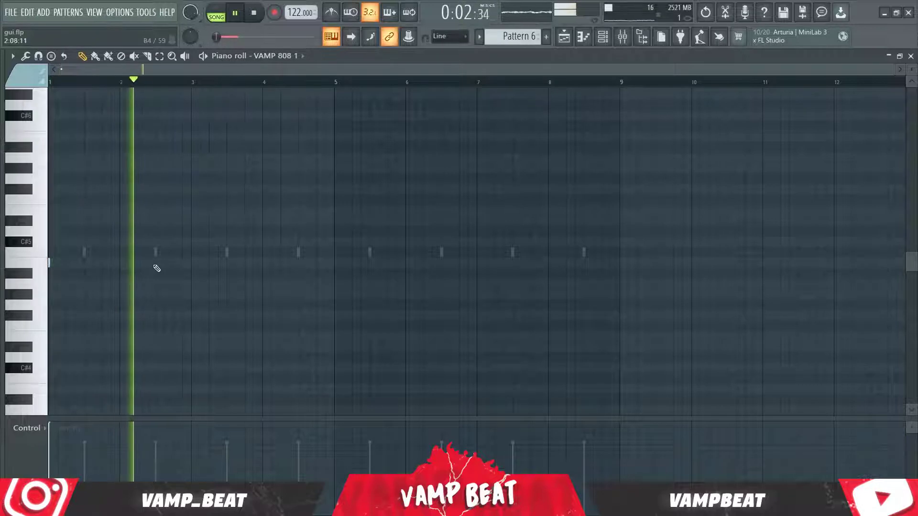
Place B4 808 hits on beats 2 and 4 of bar 2 and on the first beat of bar 3, checking them in playback.
click(173, 262)
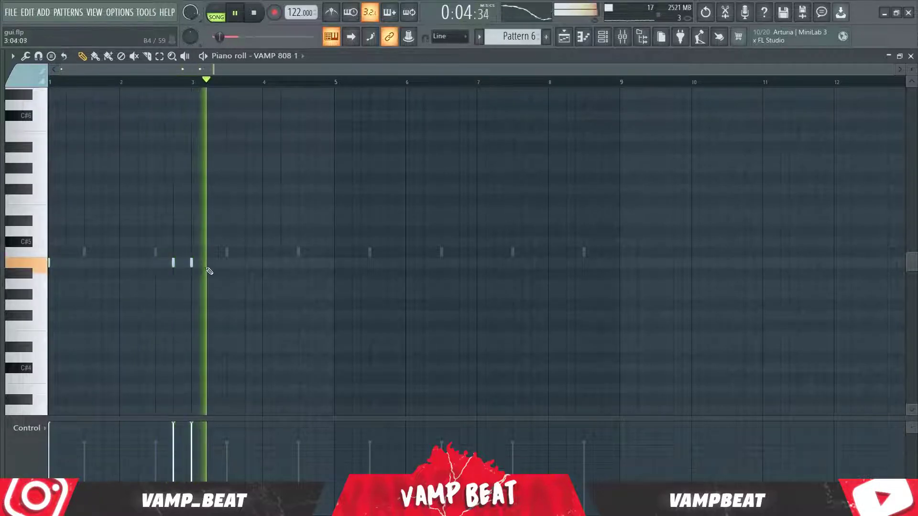
click(262, 262)
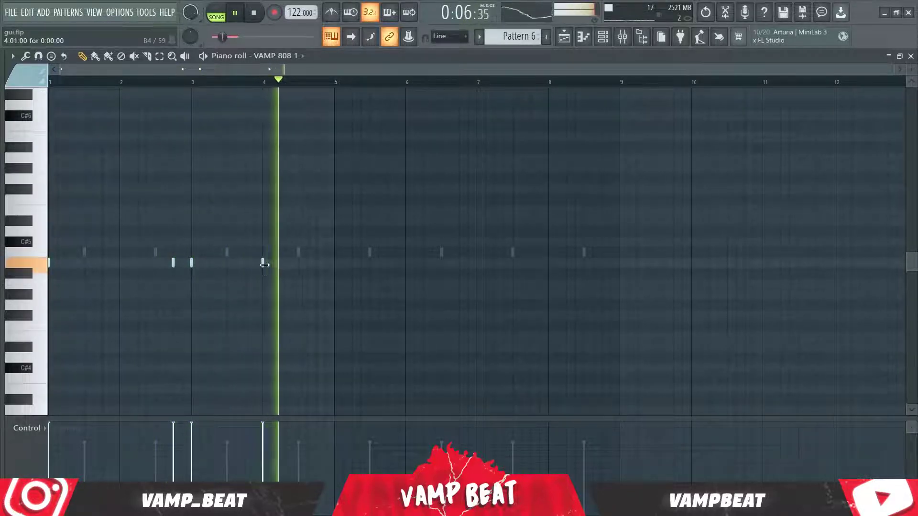
right_click(263, 263)
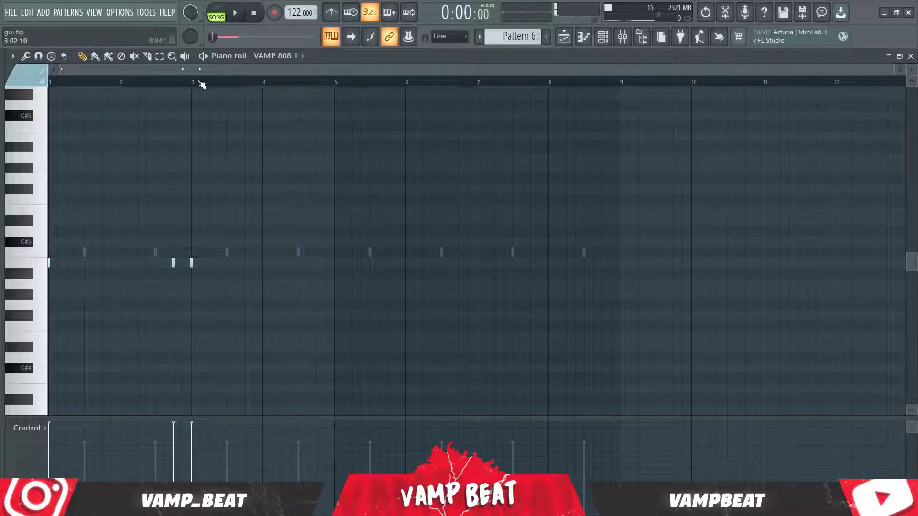
key(space)
ctrl+scroll(194, 109, up, 3)
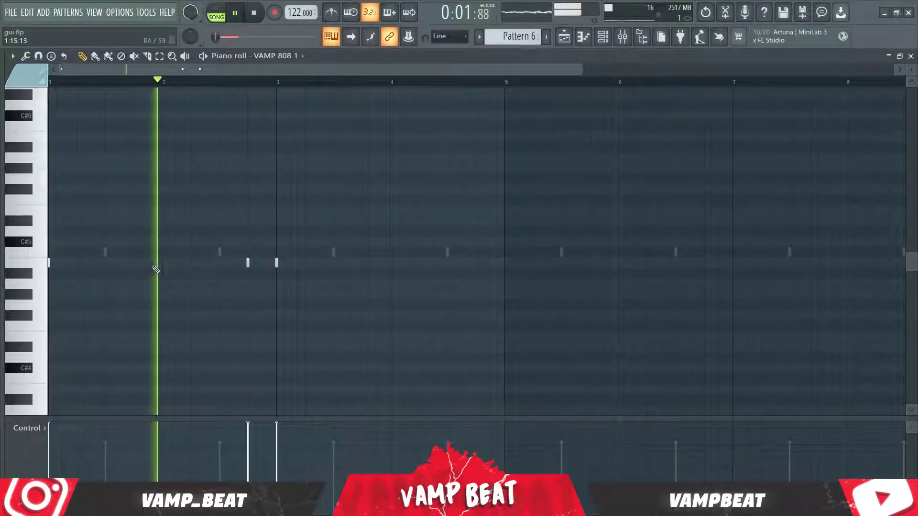
key(space)
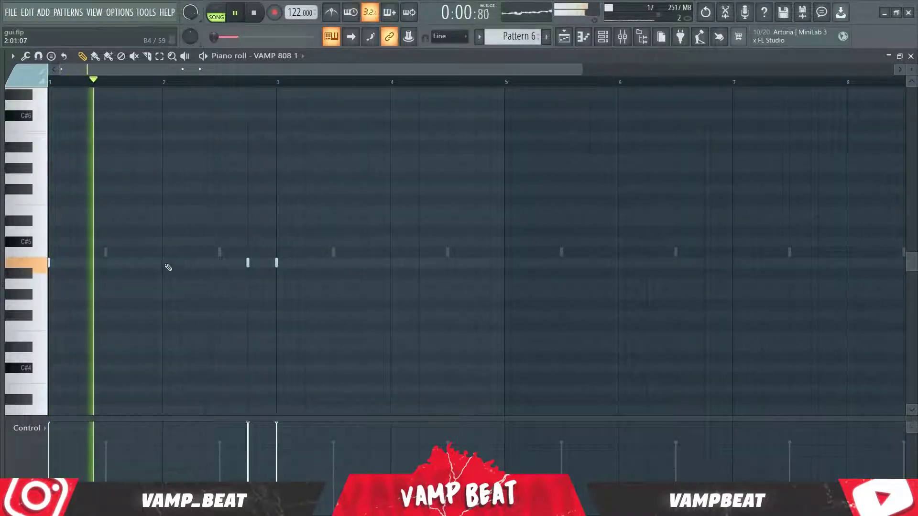
click(191, 262)
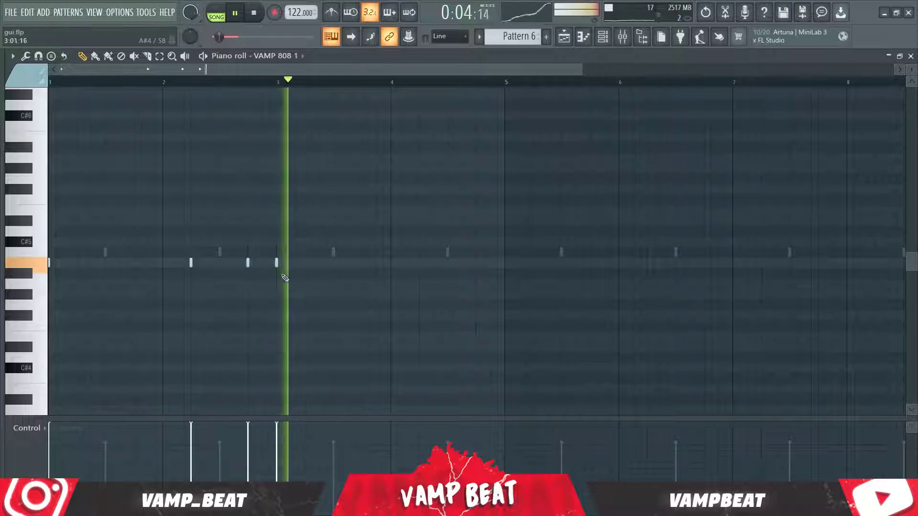
Delete the B4 808 hit on beat 4 of bar 2 and place a B4 hit on beat 4 of bar 3.
key(space)
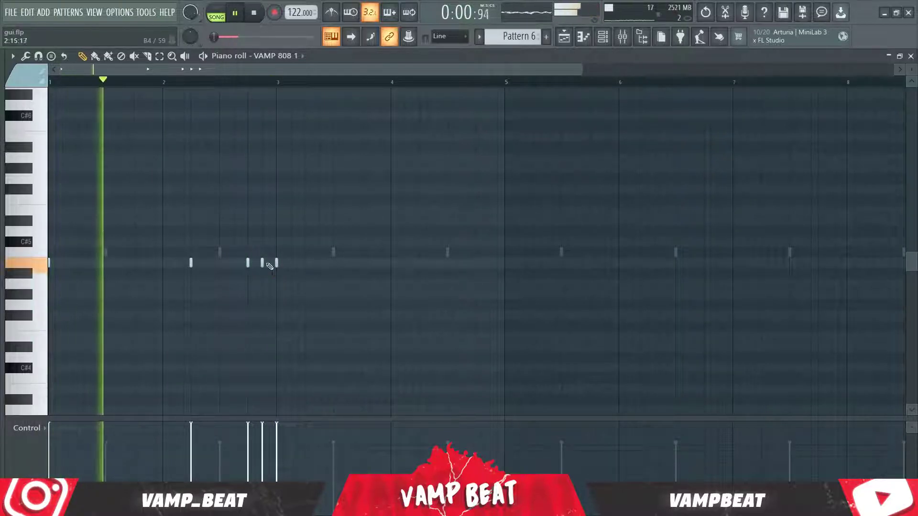
right_click(247, 262)
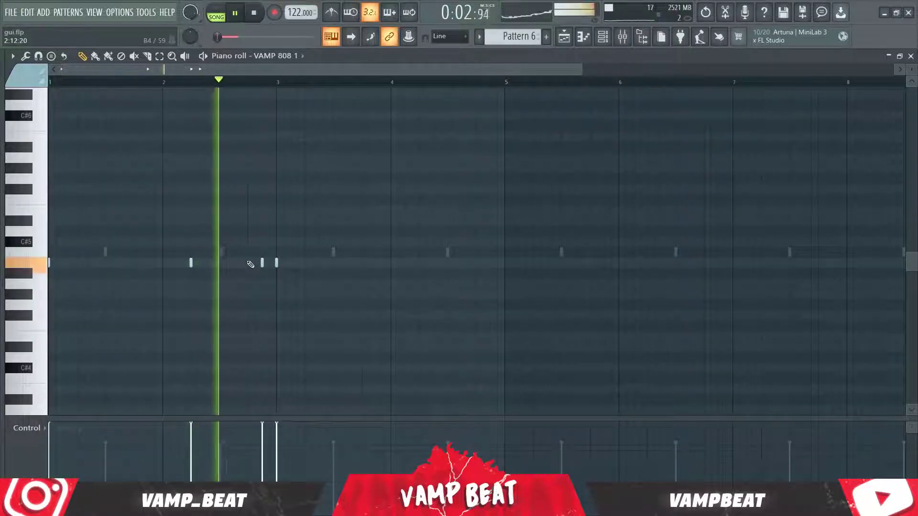
click(369, 262)
click(360, 262)
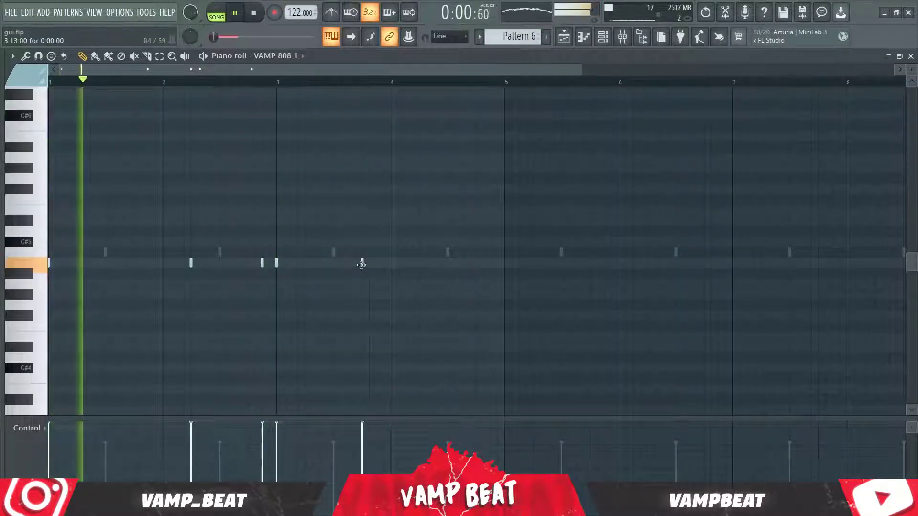
scroll(306, 91, down, 3)
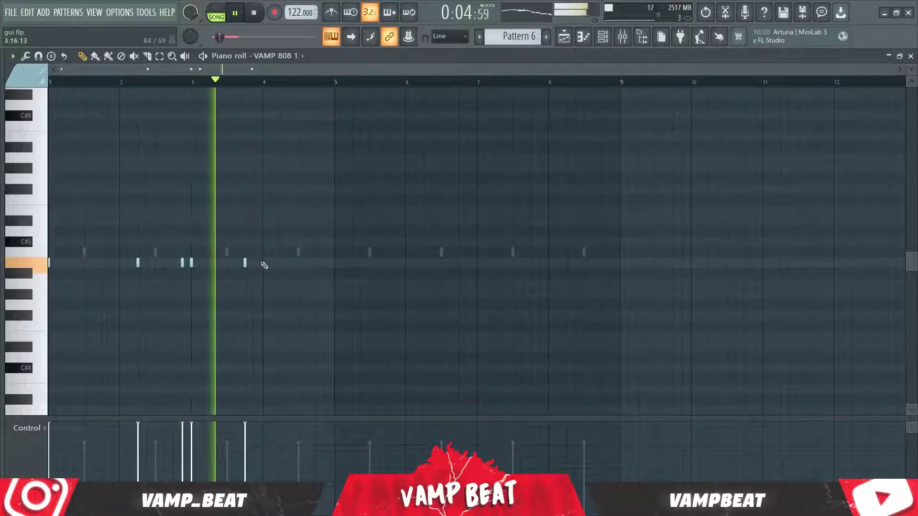
Try lowering the bar 3 808 hits to A#4 and dropping the first bar 3 hit, then put it back on B4.
key(space)
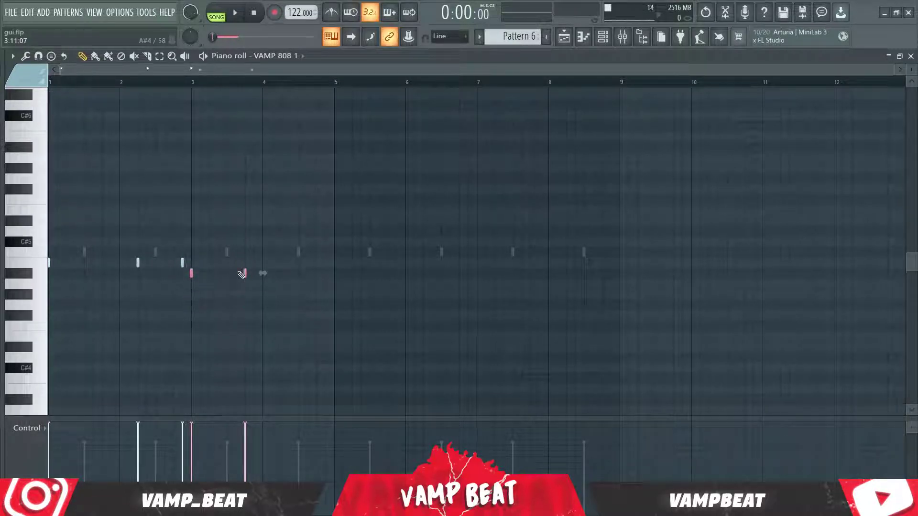
key(space)
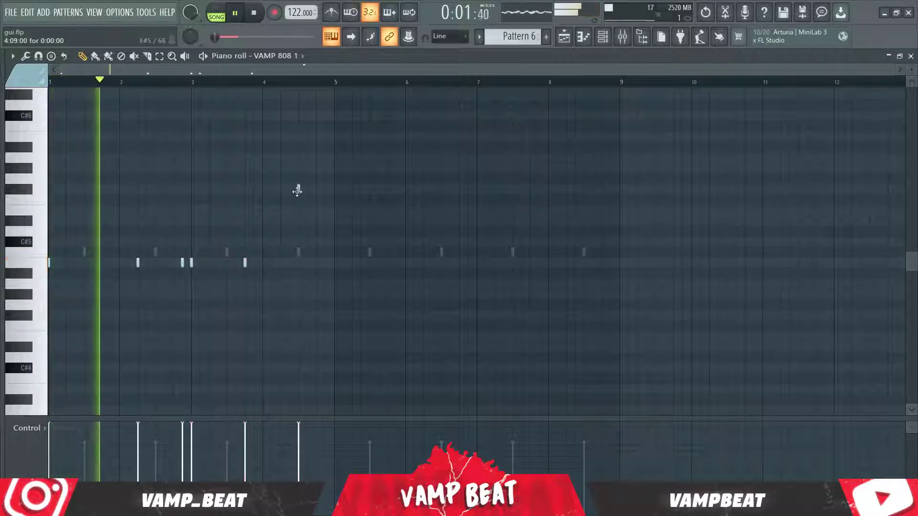
right_click(191, 263)
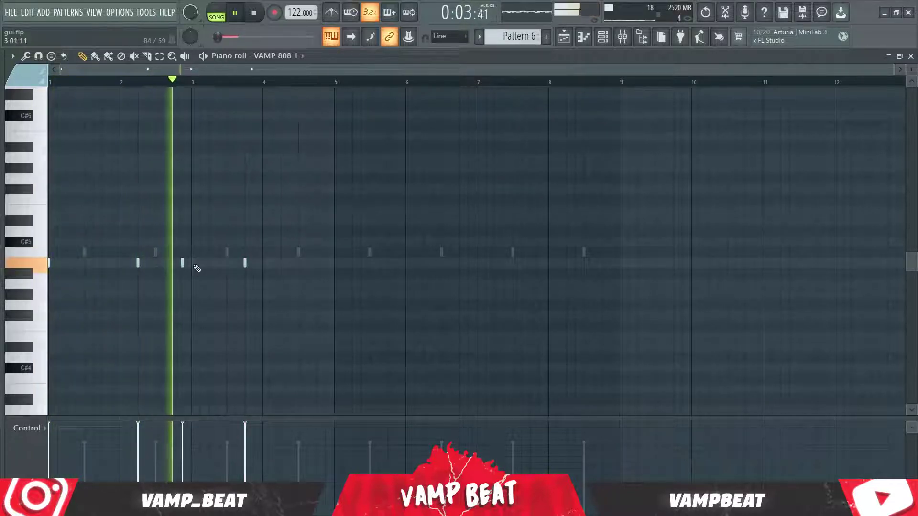
key(space)
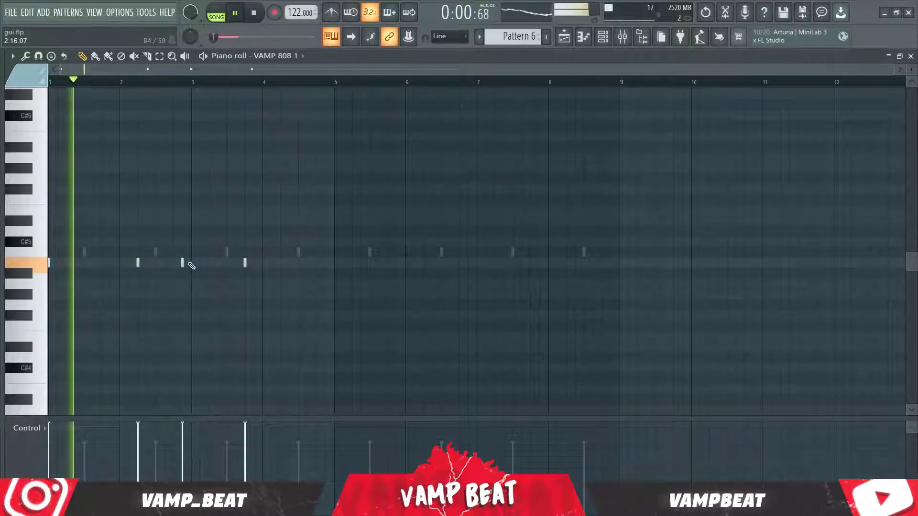
click(192, 263)
Delete the 808 hit on step 15 of bar 2 and try B4 hits on steps 9 and 5 of bar 3.
right_click(182, 264)
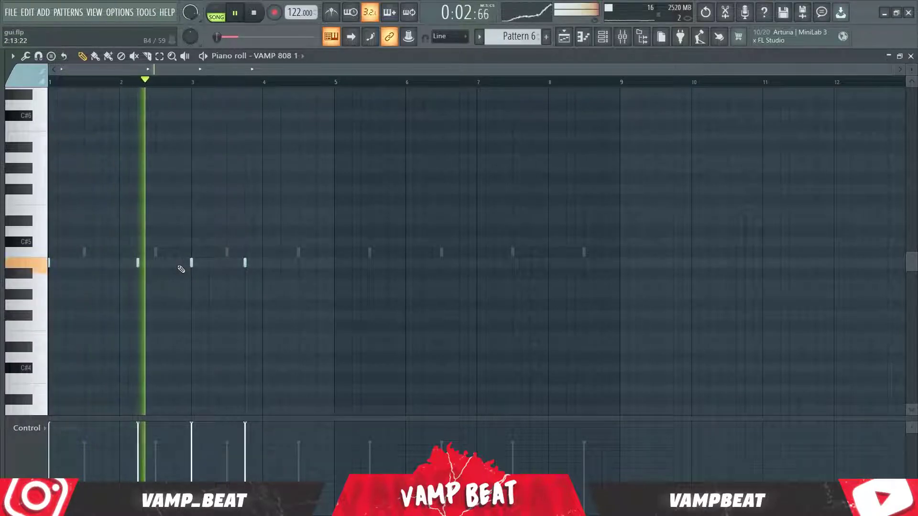
click(226, 263)
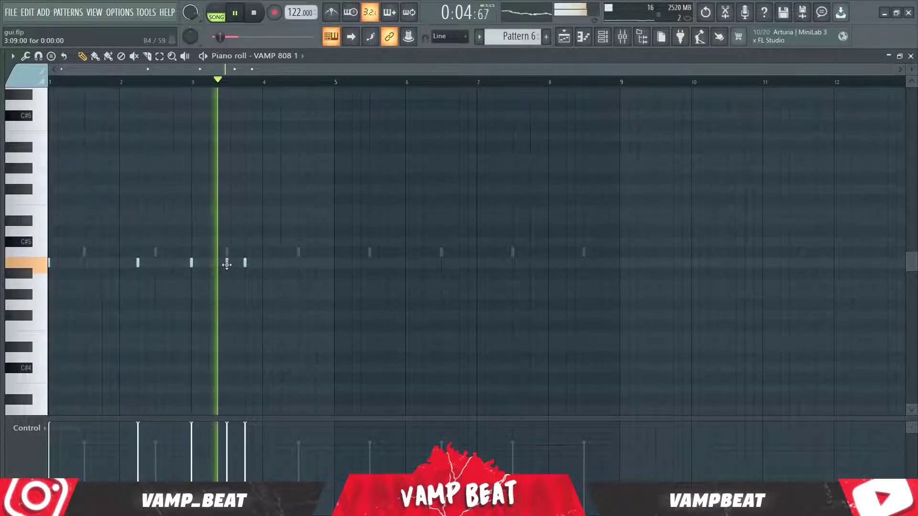
click(209, 263)
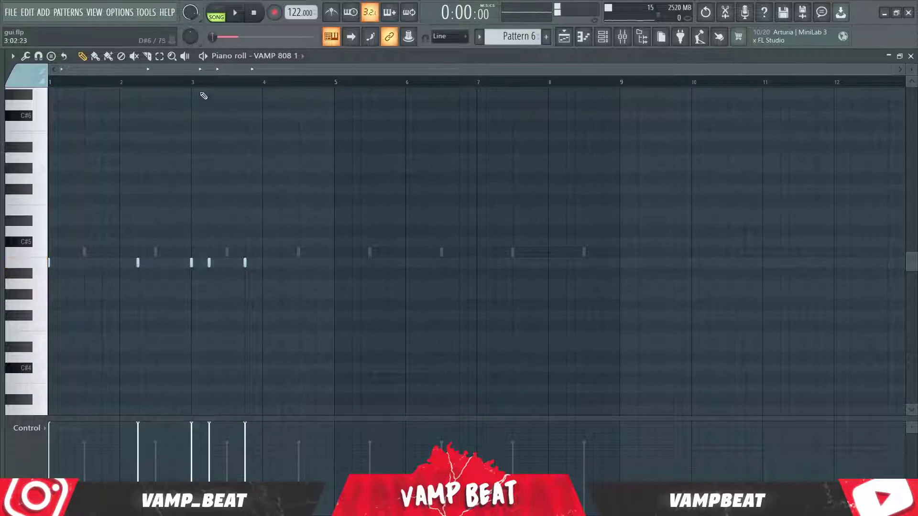
scroll(195, 86, up, 2)
key(space)
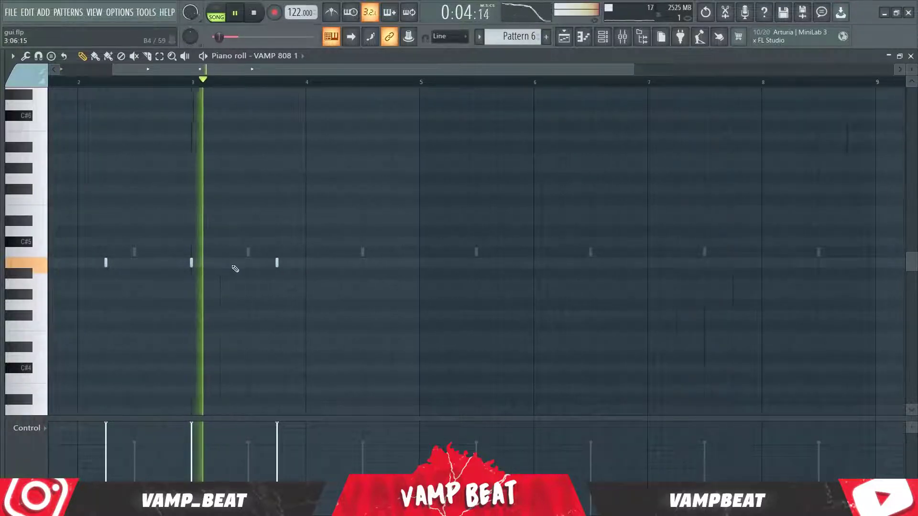
Place B4 808 hits on step 7 of bar 3 and on beat 4 of bar 4 during playback.
click(234, 264)
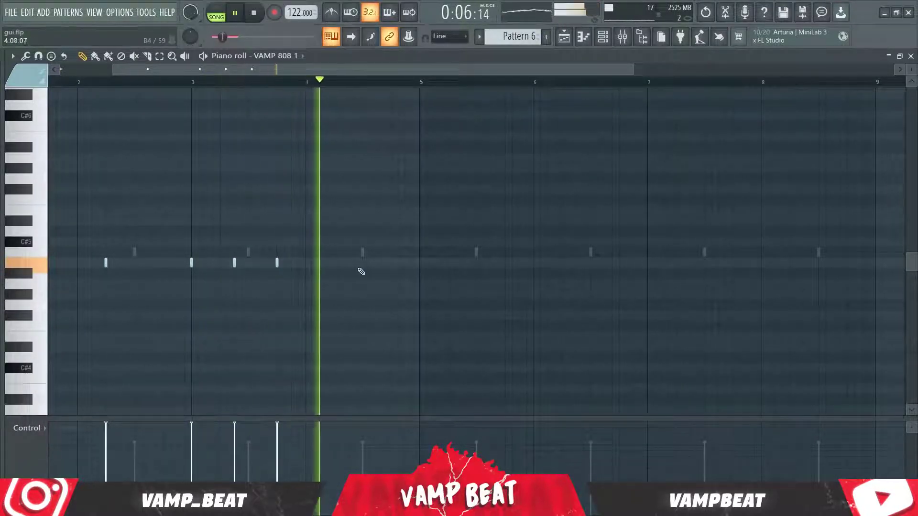
click(399, 262)
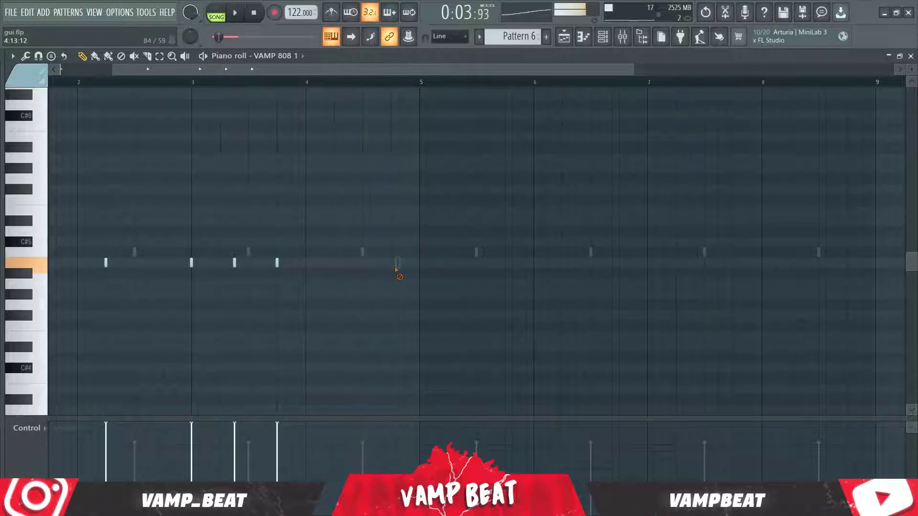
scroll(414, 82, up, 4)
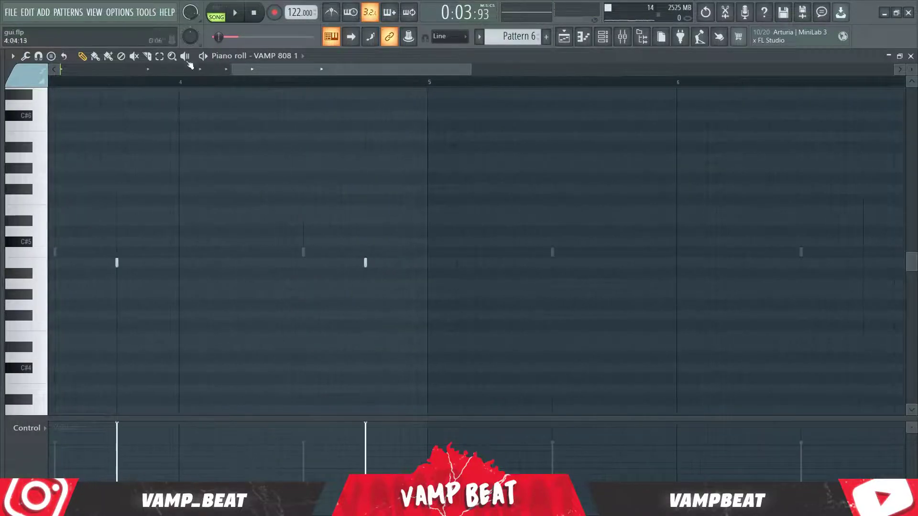
Examine the VAMP 808 1 channel's sampler, envelope and miscellaneous settings, including its cut group, and close them.
click(602, 36)
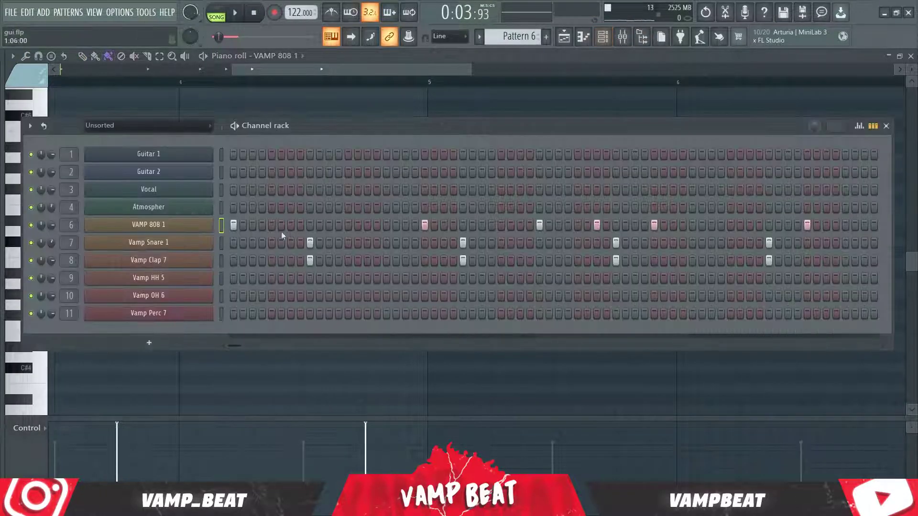
click(174, 224)
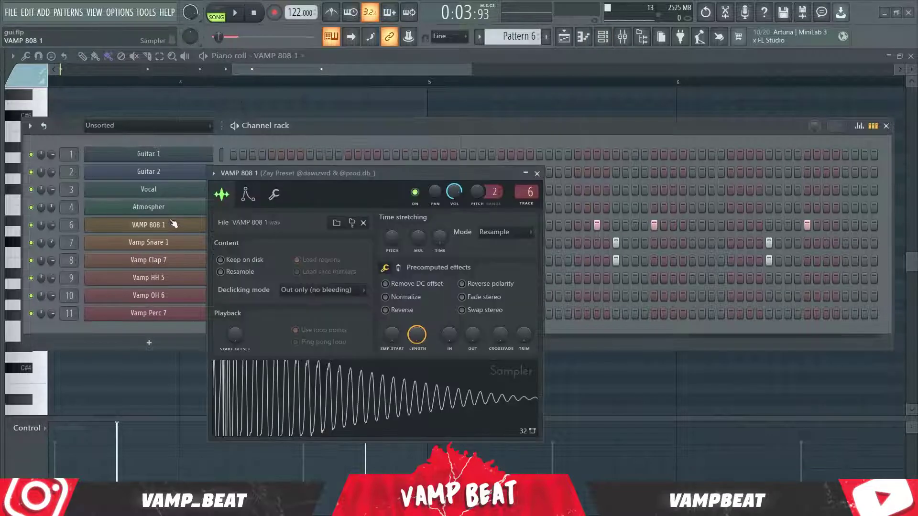
click(252, 201)
click(274, 198)
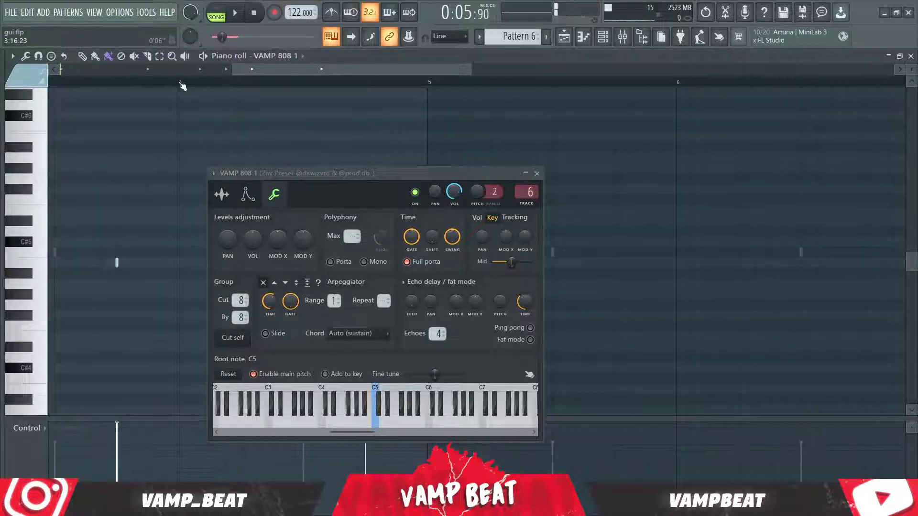
click(537, 174)
Try painting a run of C#5 808 hits over beat 4 of bar 4, including a version at 1/4 step snap.
scroll(292, 253, down, 3)
key(space)
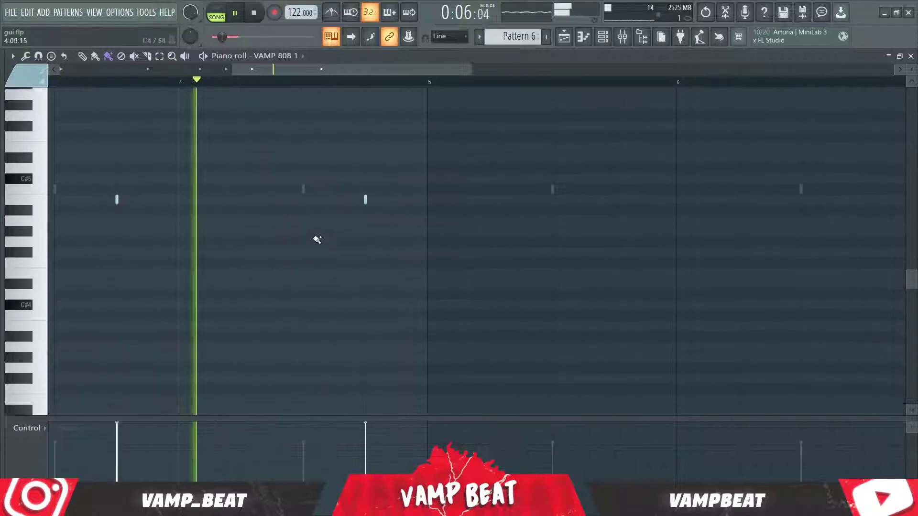
key(space)
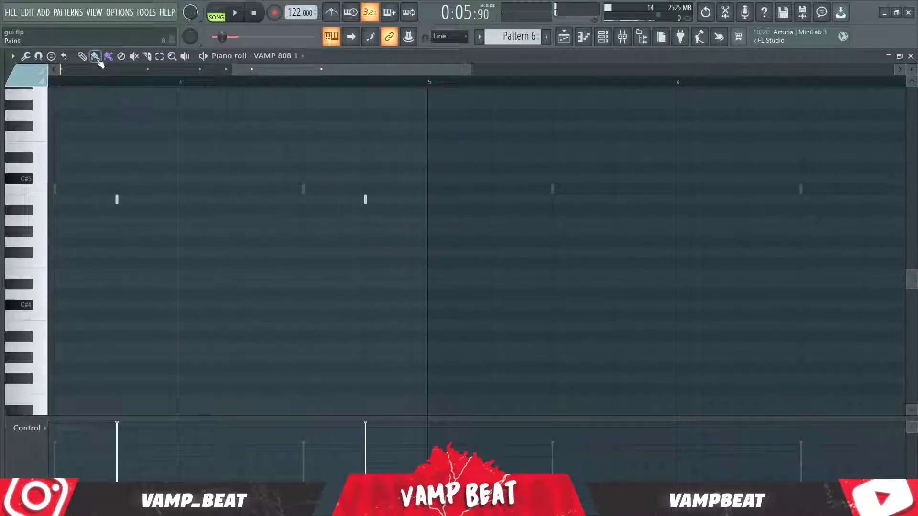
drag(365, 178, 424, 179)
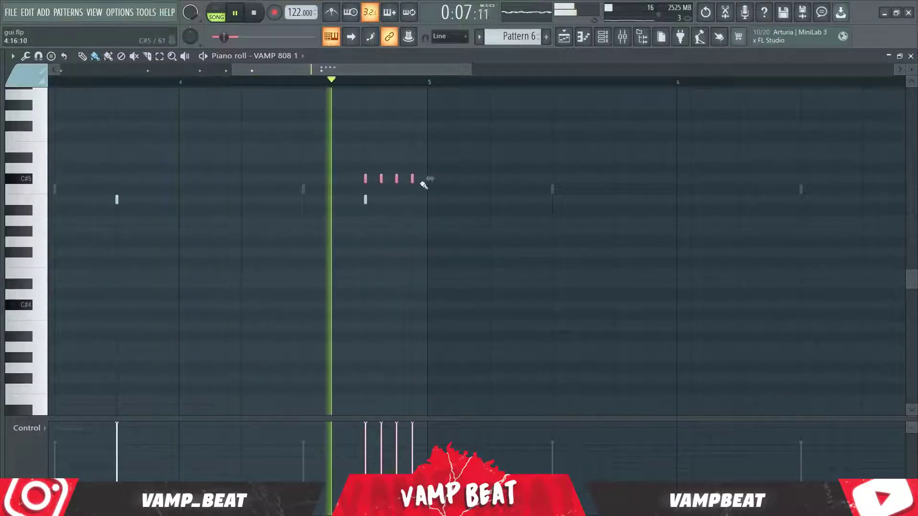
click(443, 35)
click(450, 96)
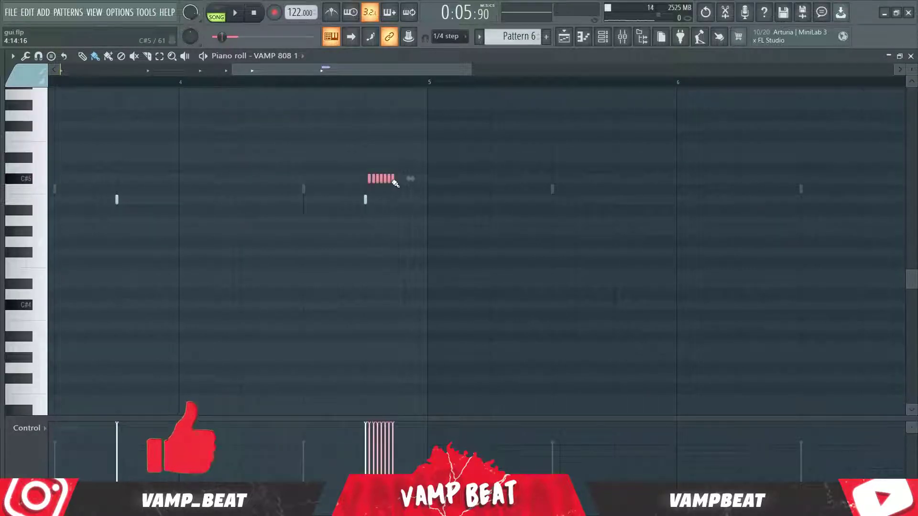
scroll(376, 89, up, 2)
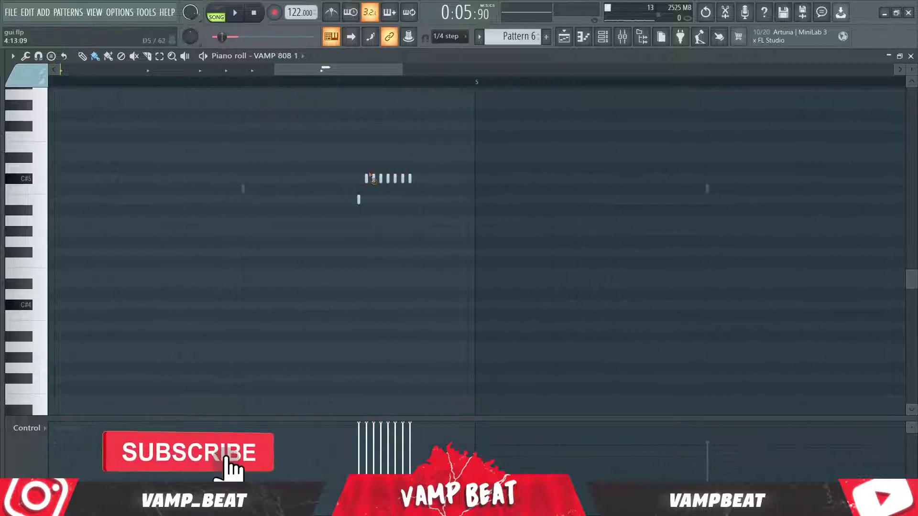
drag(370, 174, 428, 176)
Paint five C#5 808 hits from beat 4 of bar 4 at 1/2 step snap and delete the B4 hit below them.
click(446, 37)
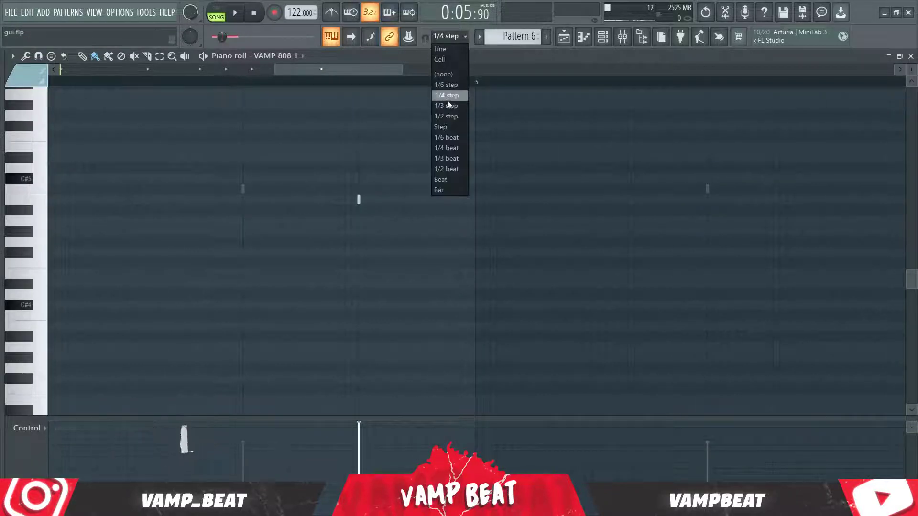
click(458, 116)
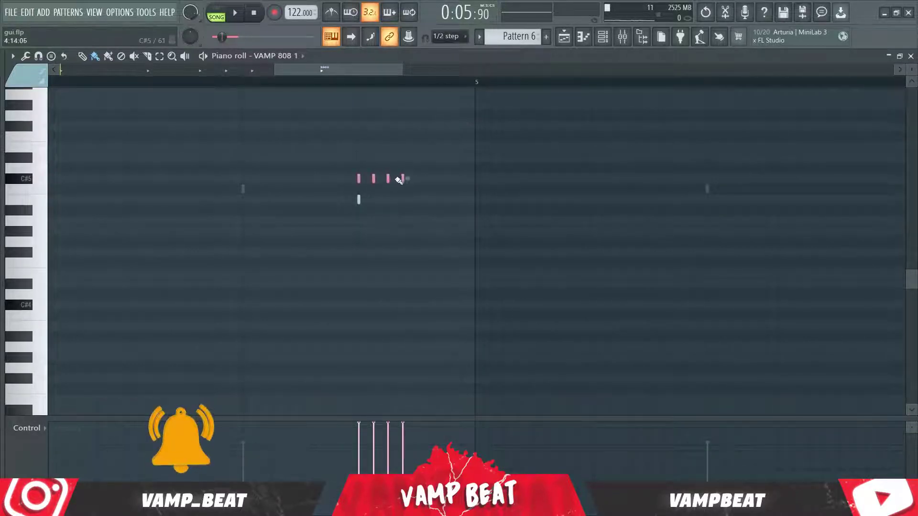
right_click(358, 201)
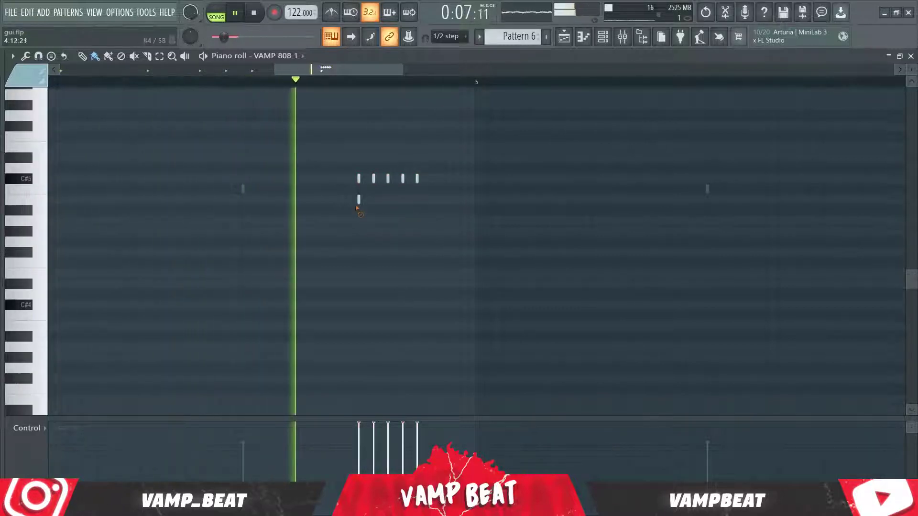
key(space)
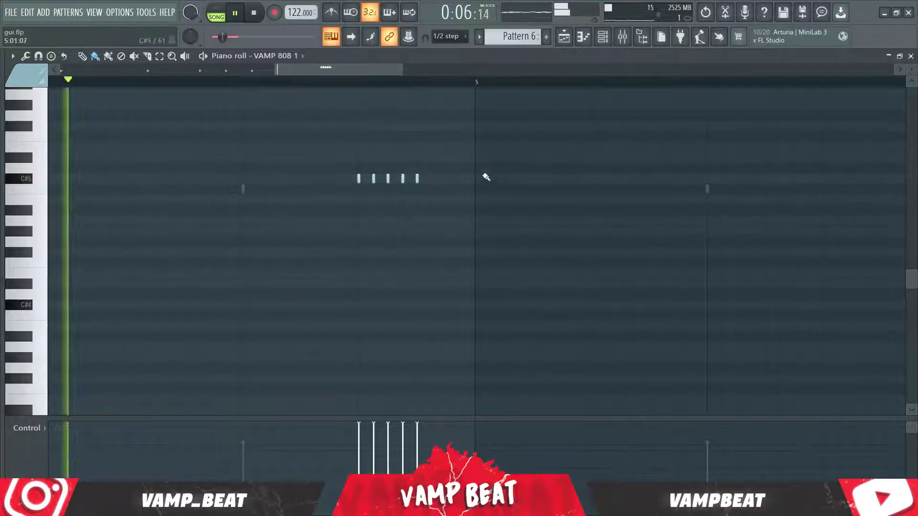
Place a C#5 808 hit on the first beat of bar 5 after the roll and stop playback.
click(484, 179)
scroll(481, 83, down, 3)
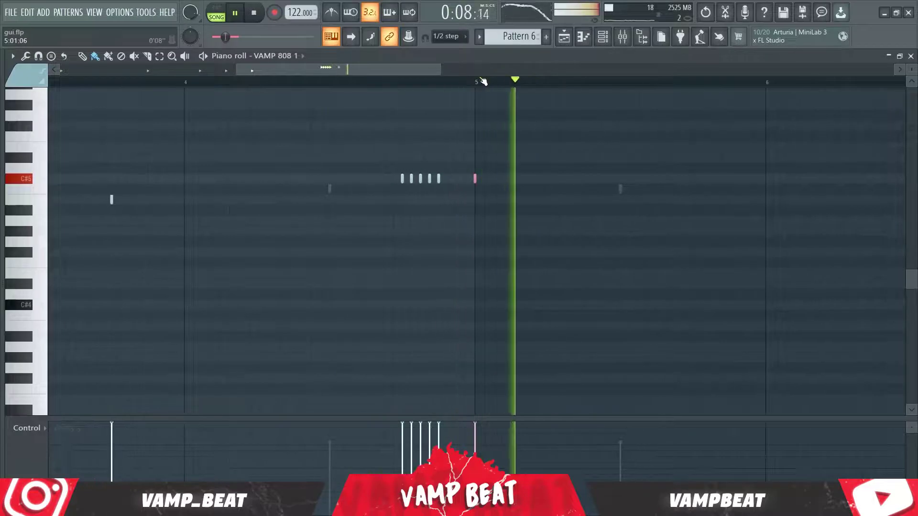
key(space)
Select the five-hit C#5 roll in bar 4, shape its velocities into a rising ramp and check it in playback.
drag(363, 258, 447, 162)
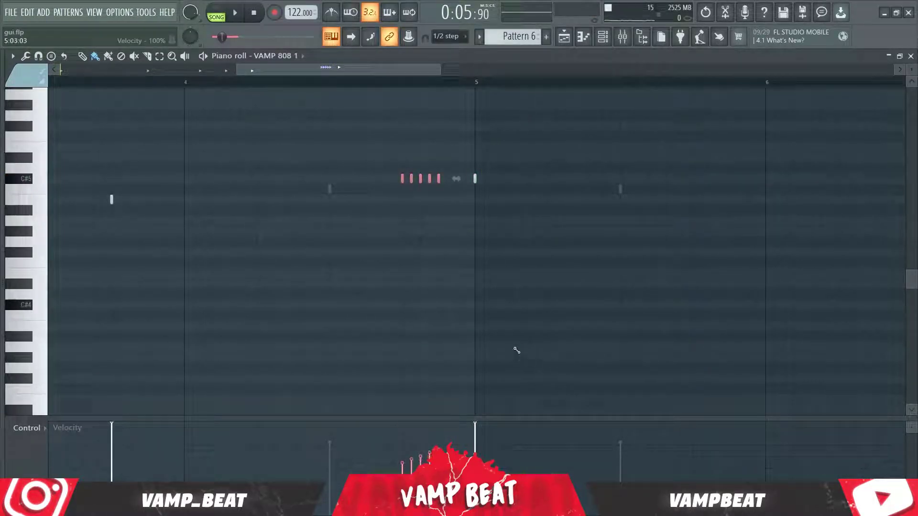
key(space)
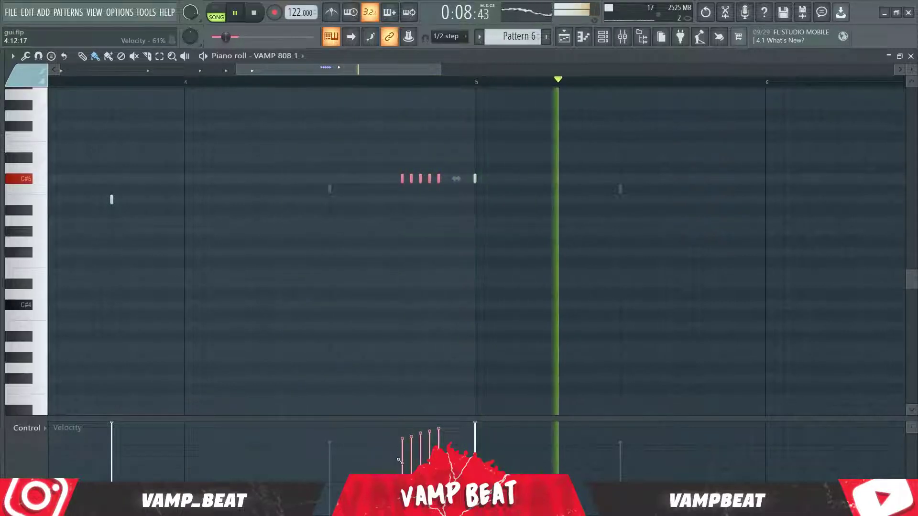
right_click(436, 329)
click(454, 342)
key(space)
Transpose the bar 4 roll and the bar 5 hit down two semitones to B4 and play the song to check them.
scroll(459, 83, down, 2)
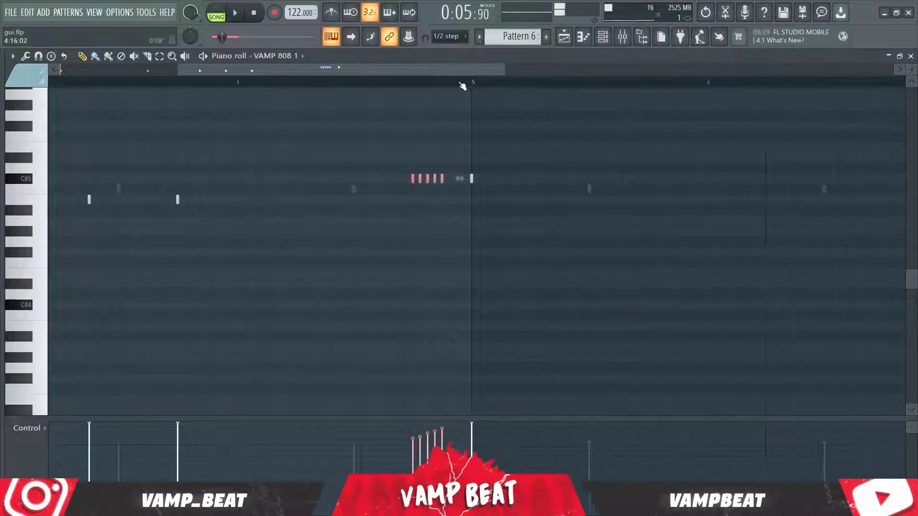
scroll(462, 86, down, 2)
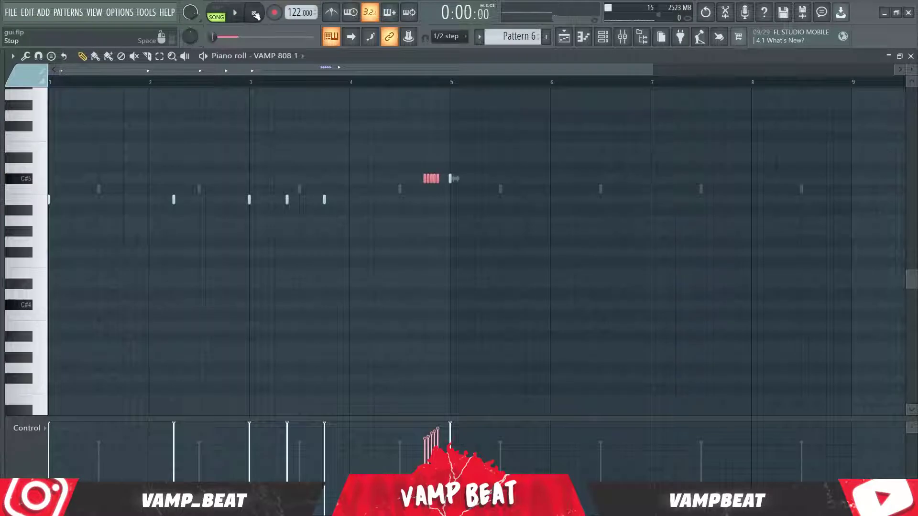
key(shift+Down)
key(shift+Down)
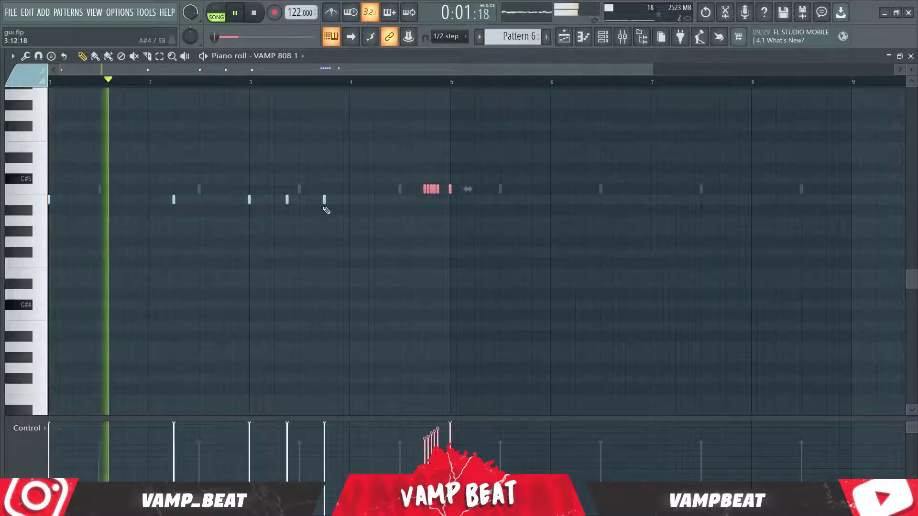
right_click(400, 160)
click(409, 175)
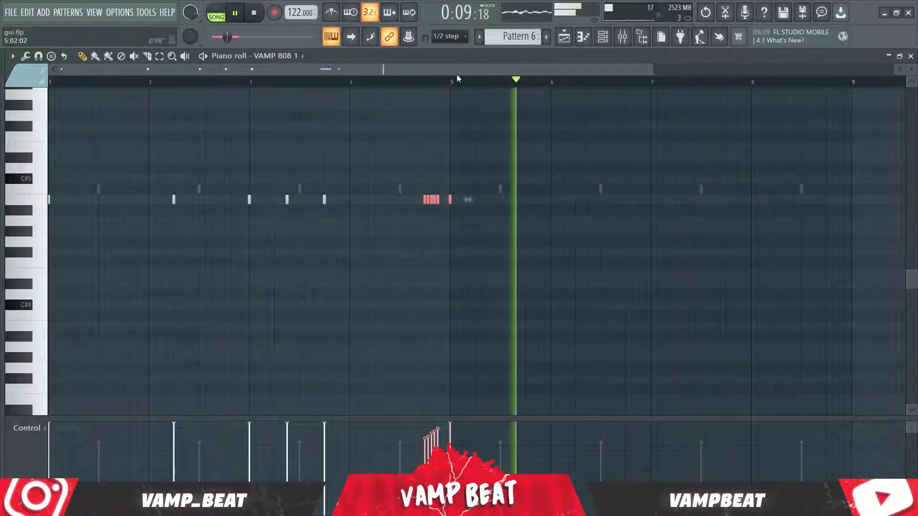
key(space)
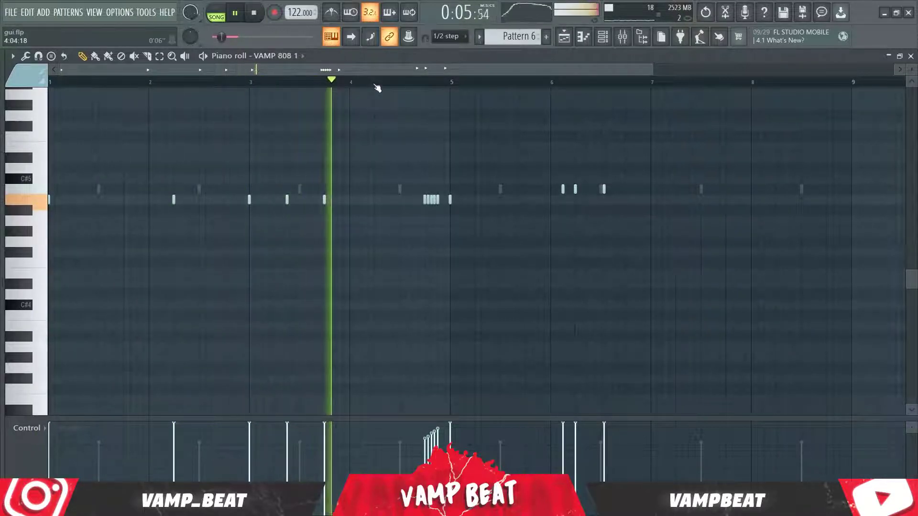
Transpose the three 808 hits in bar 6 down one semitone to B4 and stop playback.
scroll(509, 79, up, 2)
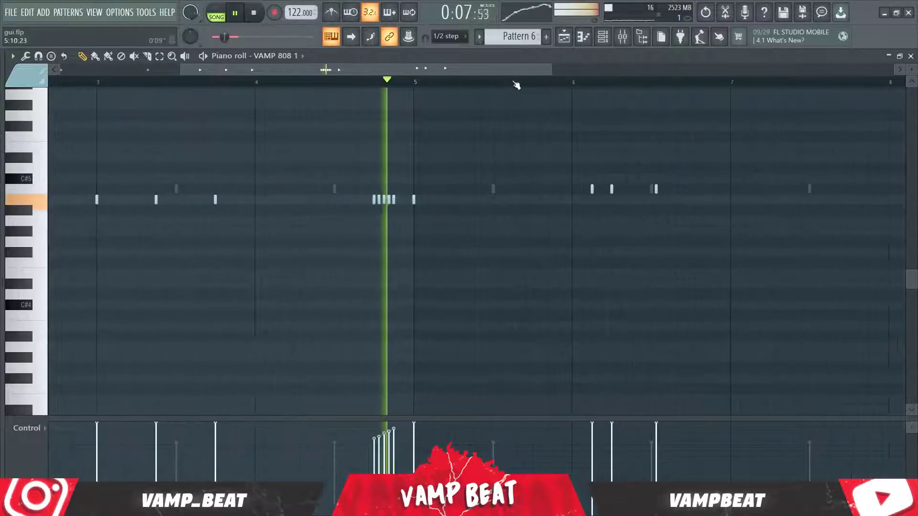
drag(546, 115, 323, 117)
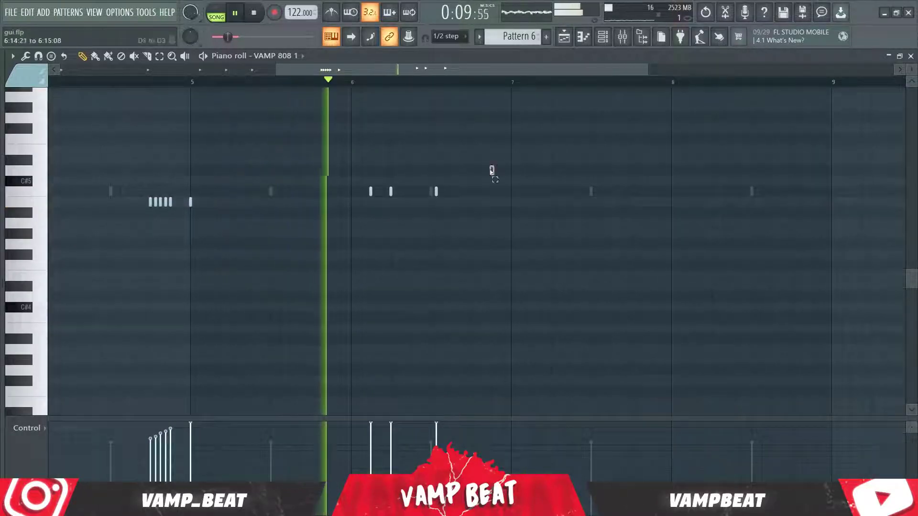
drag(494, 167, 351, 205)
key(Down)
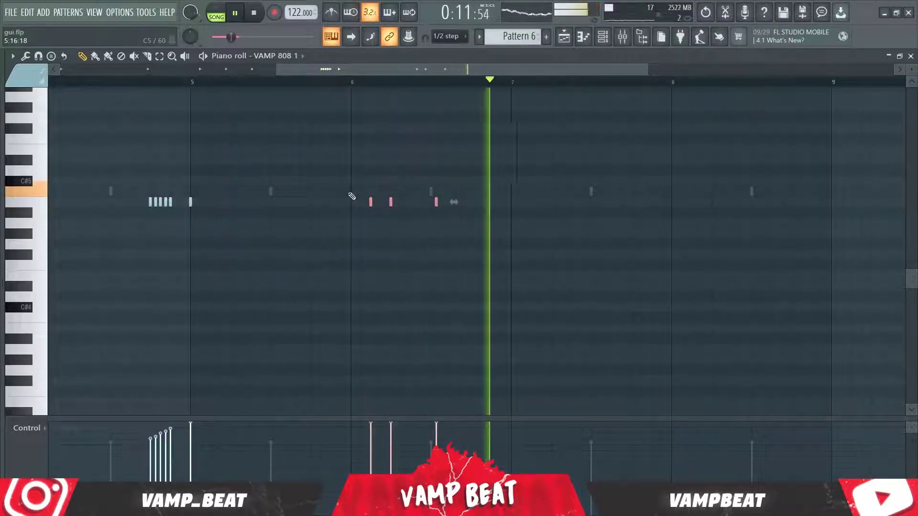
key(space)
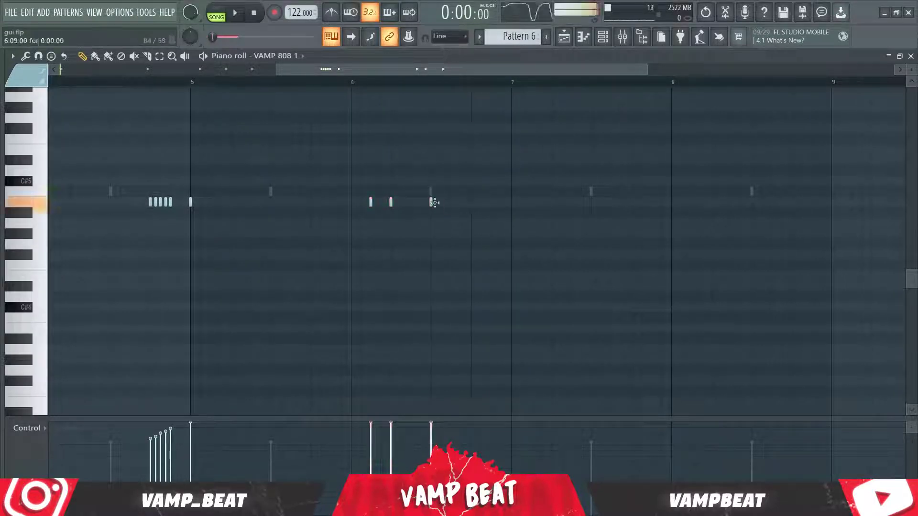
Replace the third bar 6 hit with a B4 hit on beat 4 and add a B4 hit on the first beat of bar 7.
click(195, 82)
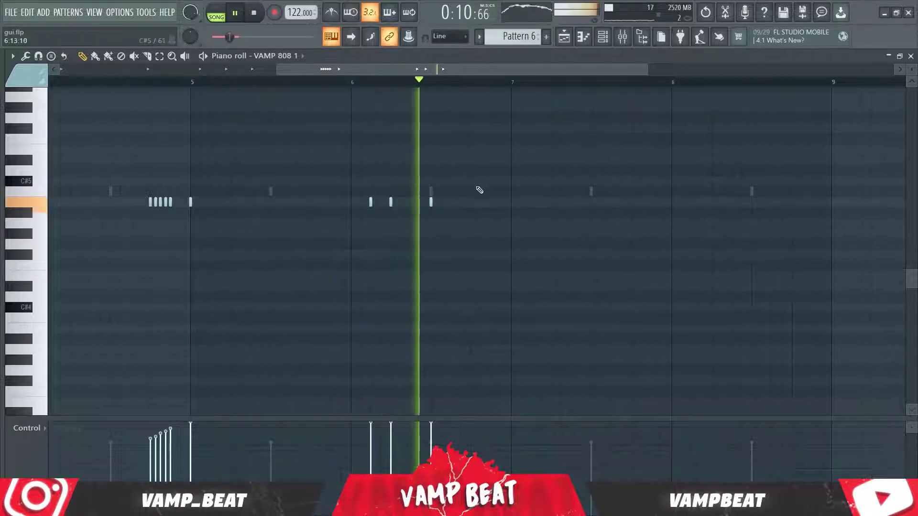
right_click(432, 205)
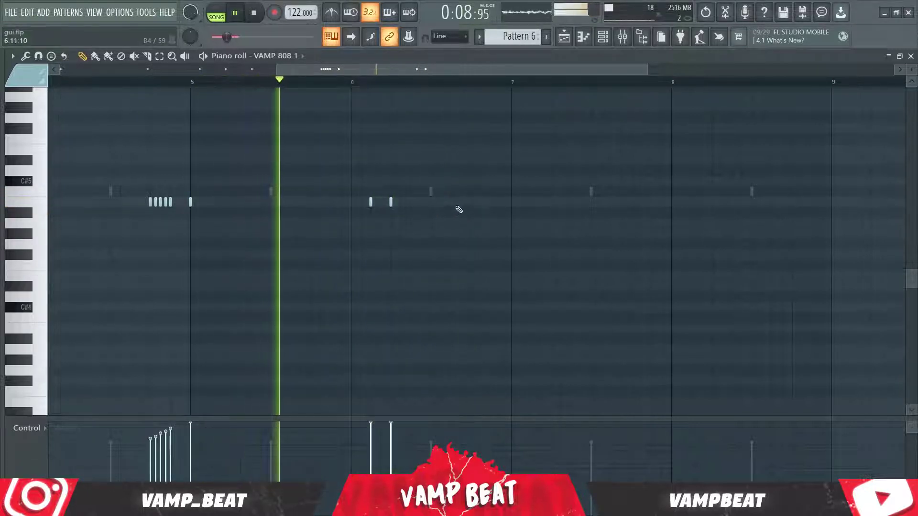
click(454, 203)
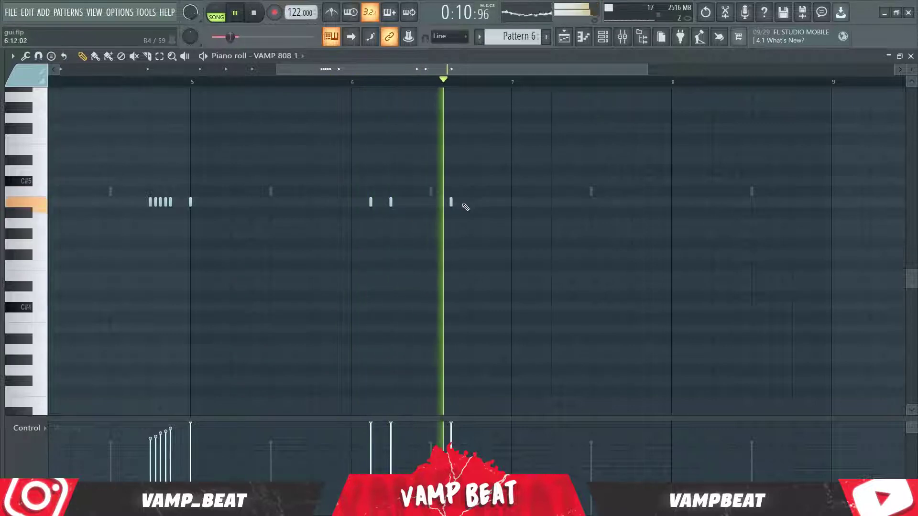
click(474, 206)
key(space)
key(space)
right_click(471, 203)
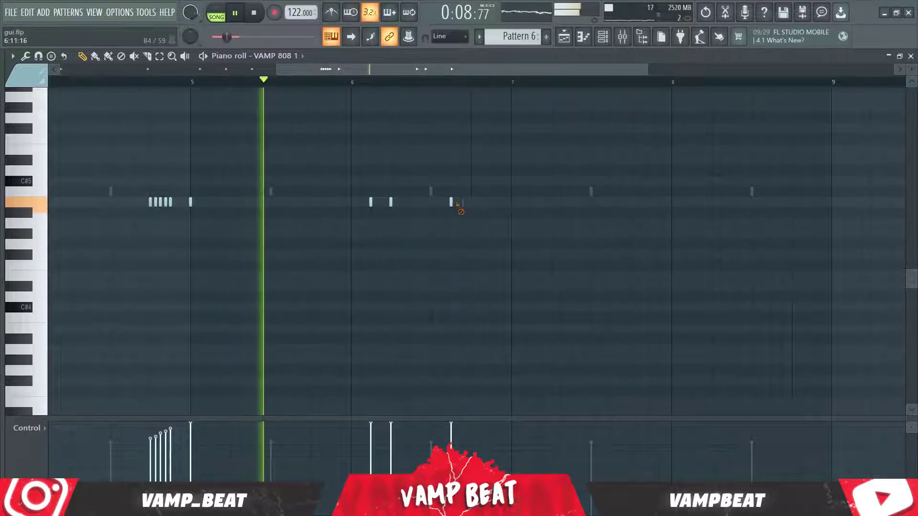
right_click(451, 202)
click(509, 202)
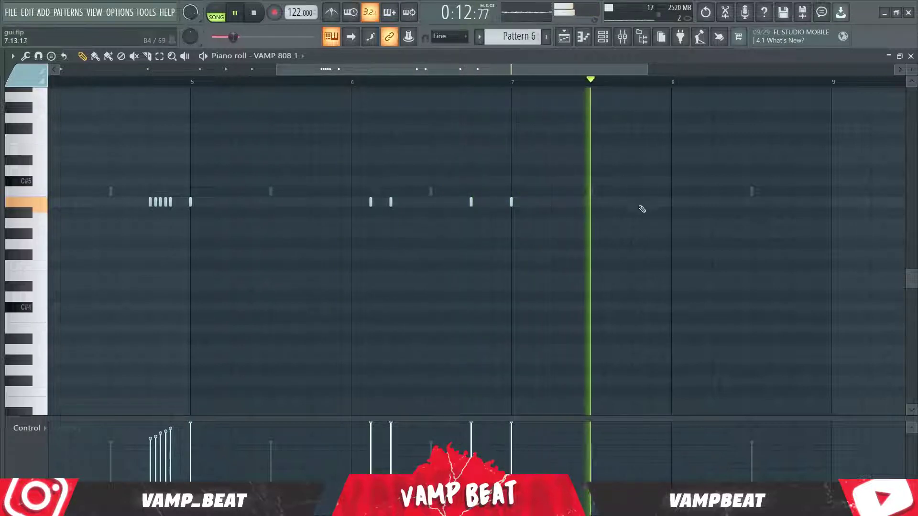
Place a B4 808 hit on the first beat of bar 8 and play the song to check the pattern.
click(701, 202)
key(space)
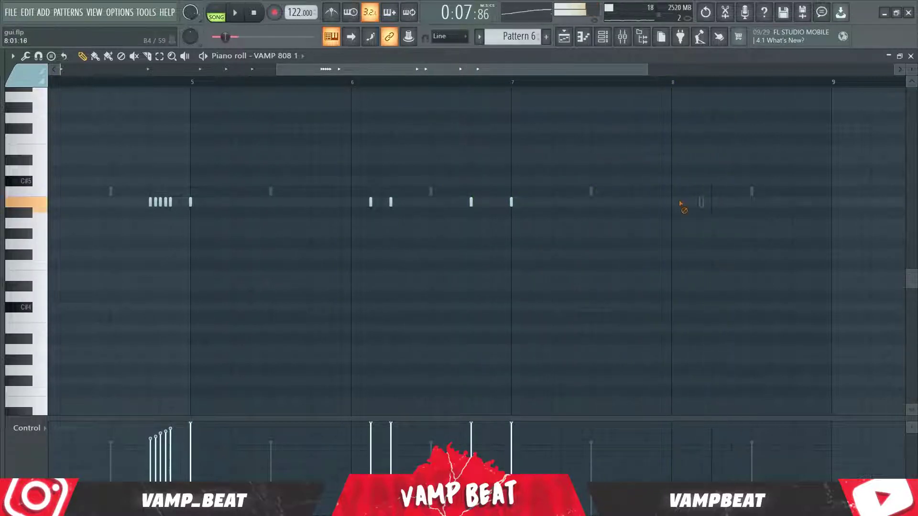
scroll(576, 90, down, 4)
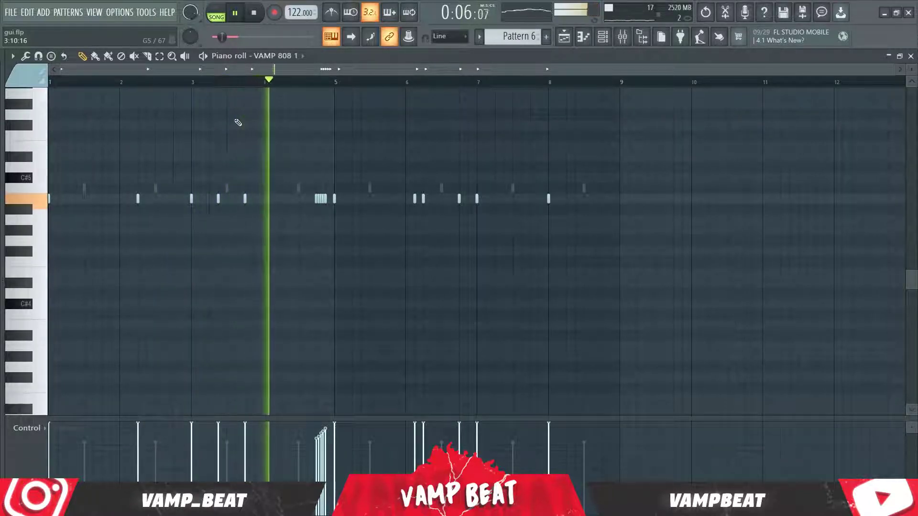
scroll(402, 81, up, 2)
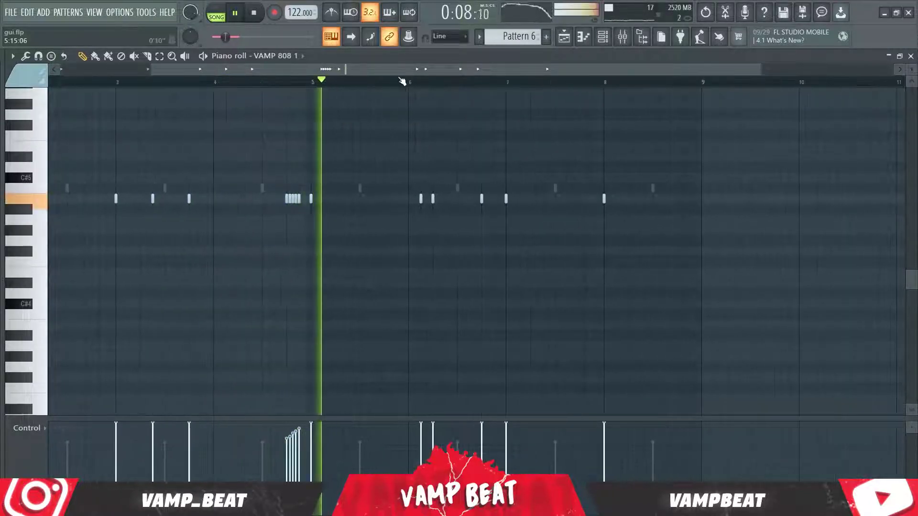
scroll(403, 82, up, 1)
drag(419, 114, 306, 133)
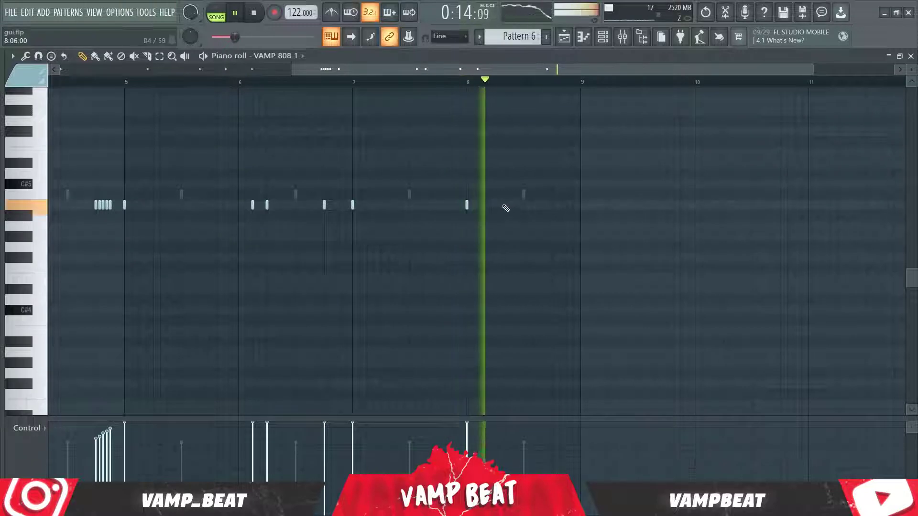
key(space)
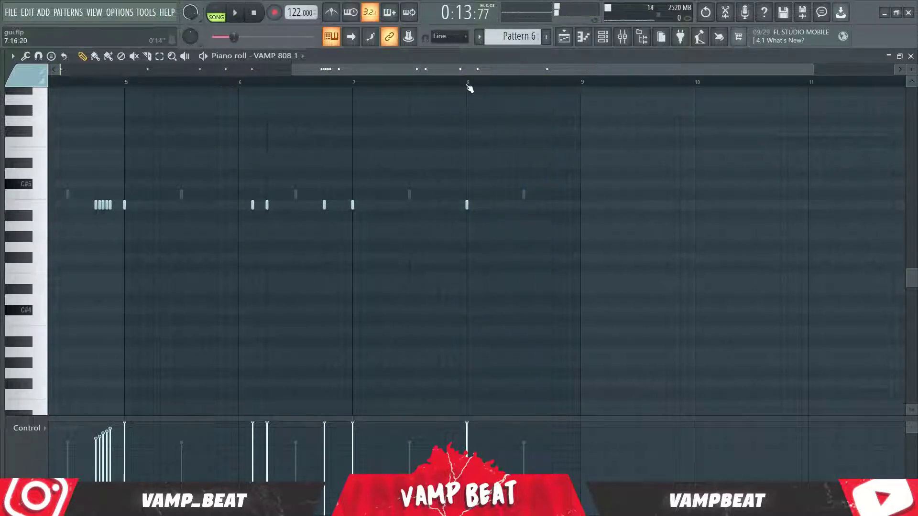
Set the snap to 1/3 beat and play bar 8 to find where the next hits belong.
scroll(467, 88, up, 3)
drag(616, 168, 421, 148)
click(444, 37)
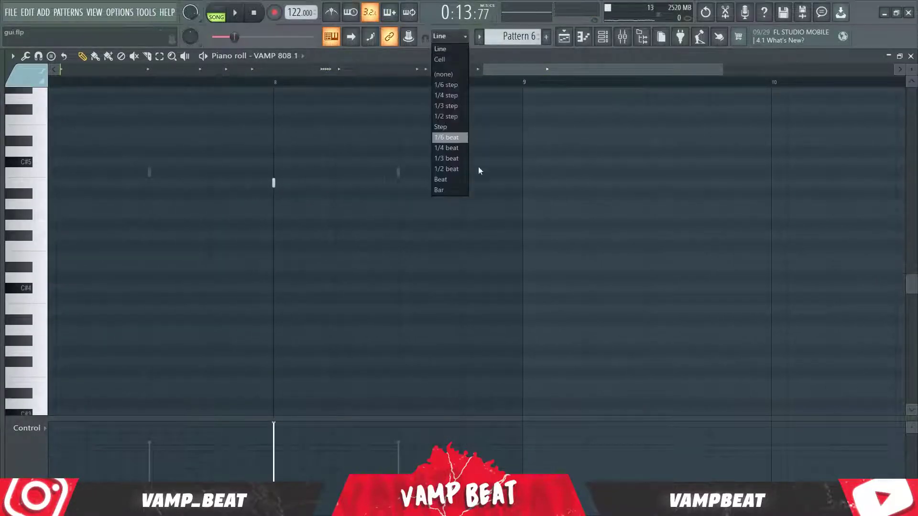
click(448, 159)
drag(341, 185, 352, 242)
key(space)
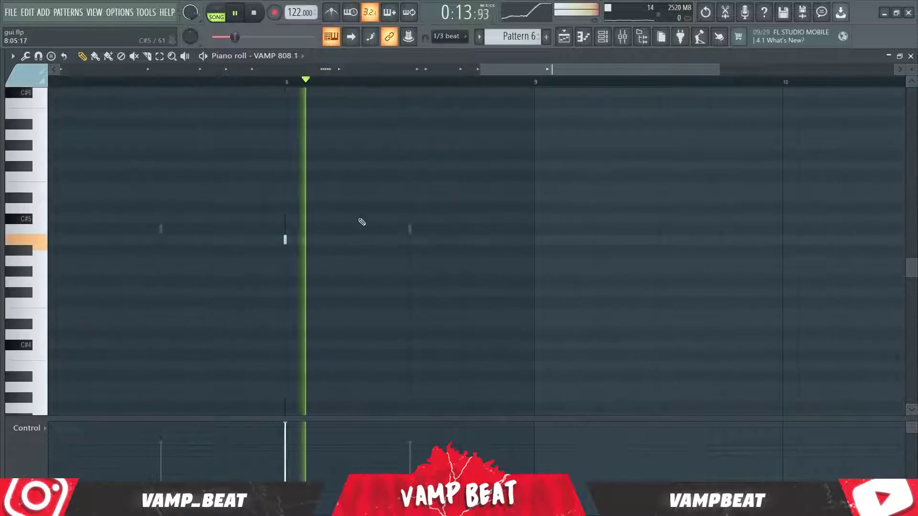
key(space)
key(space)
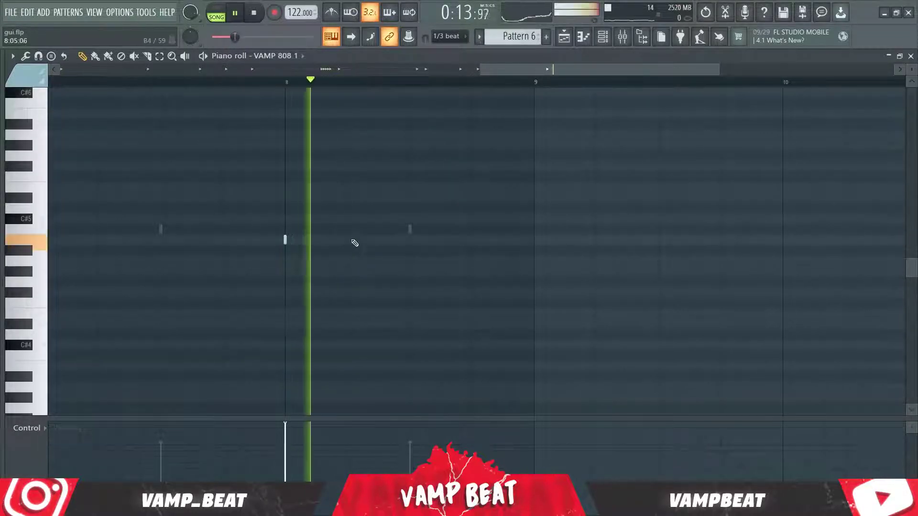
Place B4 808 hits on beats 2 and 3 of bar 8 and audition them from the start of the bar.
click(353, 239)
key(space)
right_click(348, 240)
click(348, 240)
key(space)
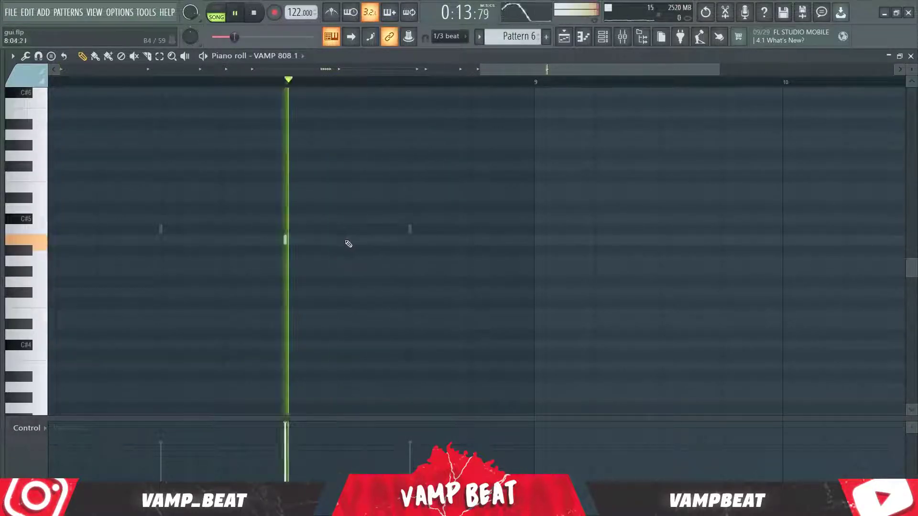
key(space)
click(410, 240)
key(space)
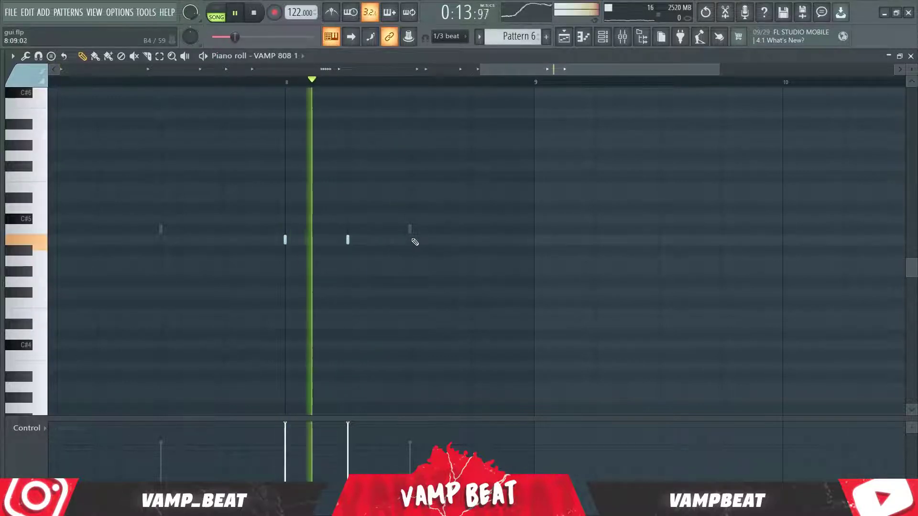
Add a rising 1/3-beat run after beat 3 of bar 8: two C#5 hits, one D#5 and two F5.
key(space)
click(429, 241)
right_click(431, 241)
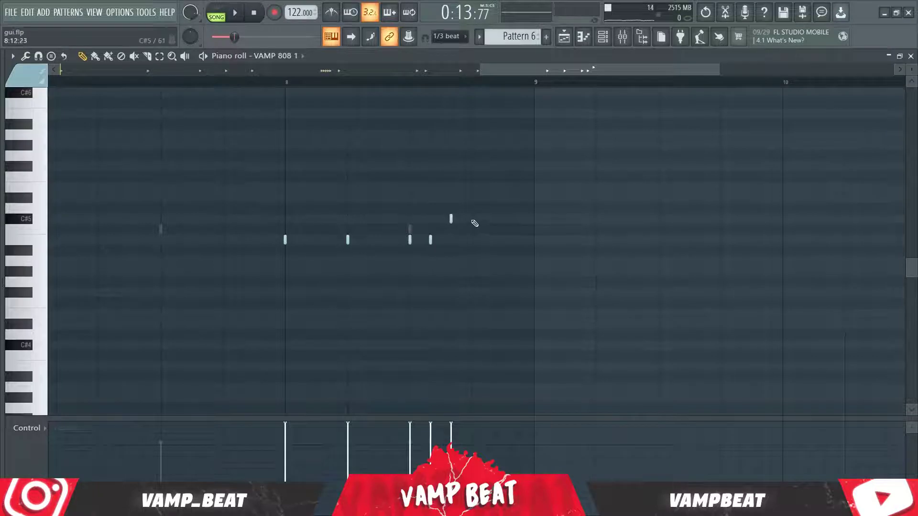
click(430, 220)
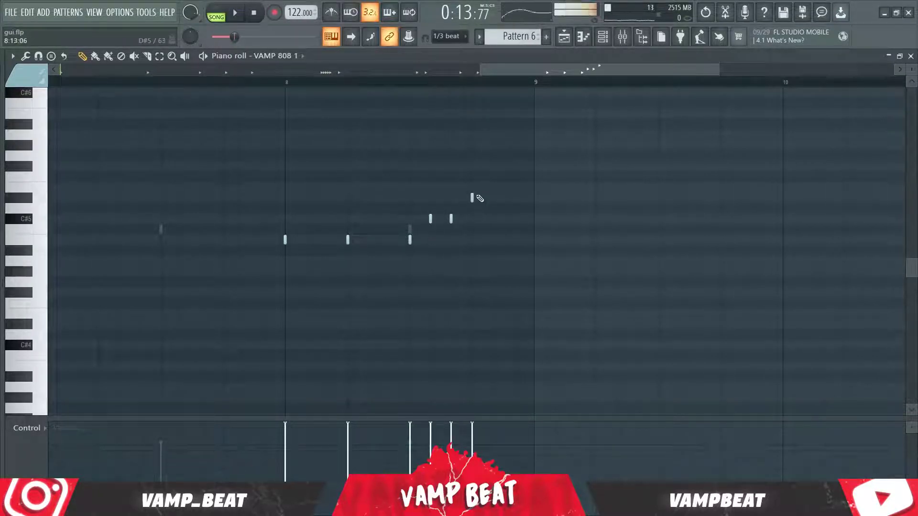
click(492, 176)
key(space)
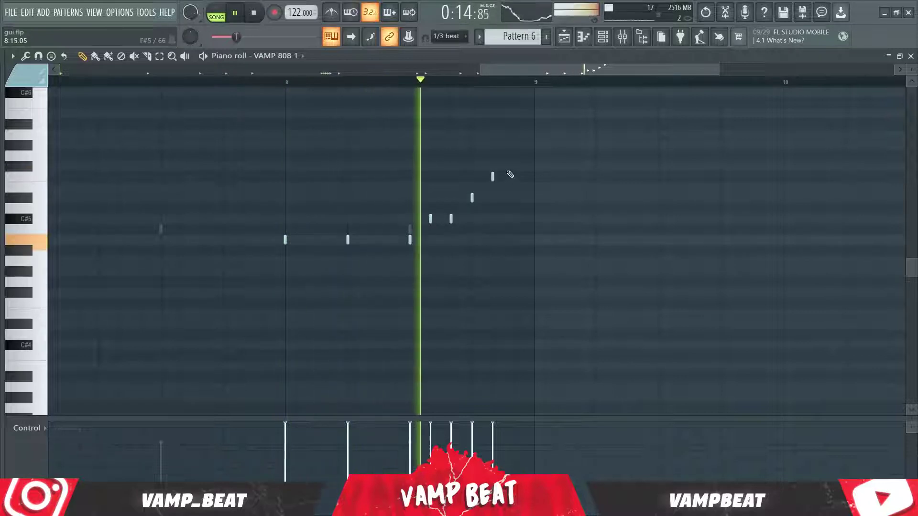
click(511, 176)
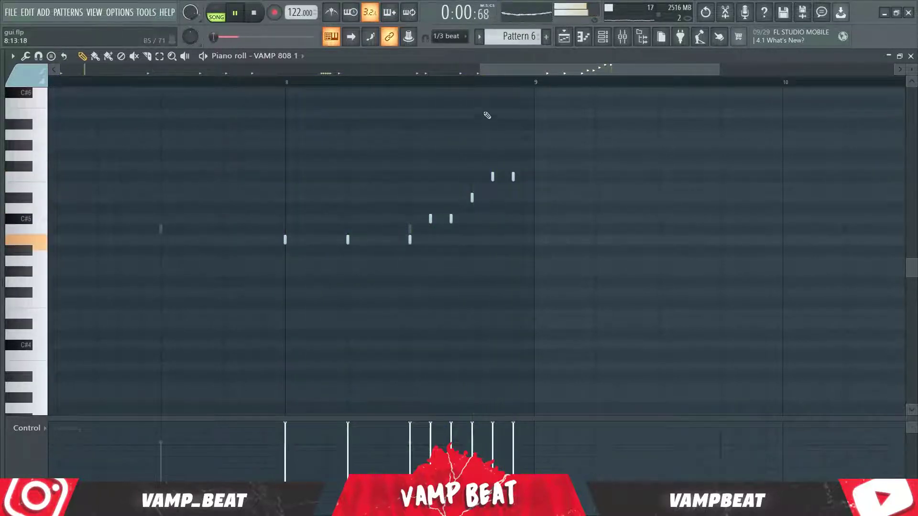
Play back the bar 8 run, then delete the B4 hits on beats 2 and 3 and the run's first C#5 hit.
scroll(451, 80, down, 3)
scroll(452, 81, up, 4)
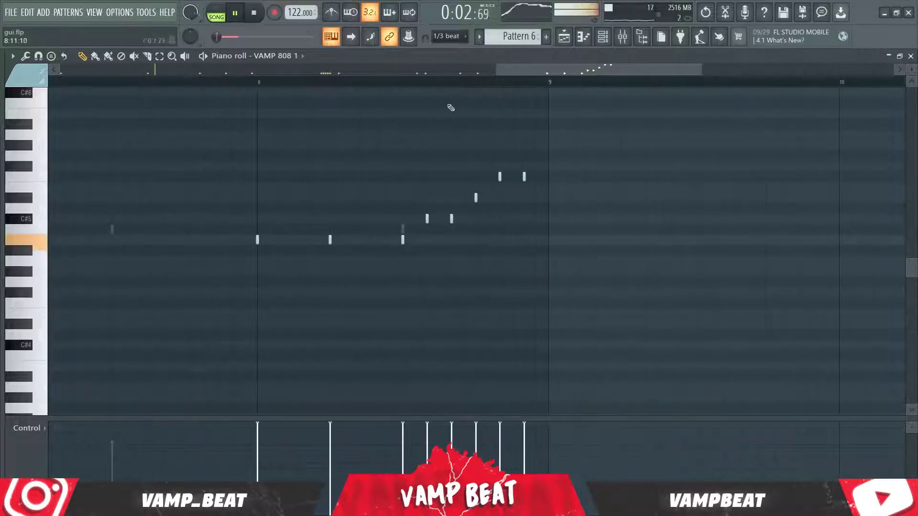
key(space)
key(space)
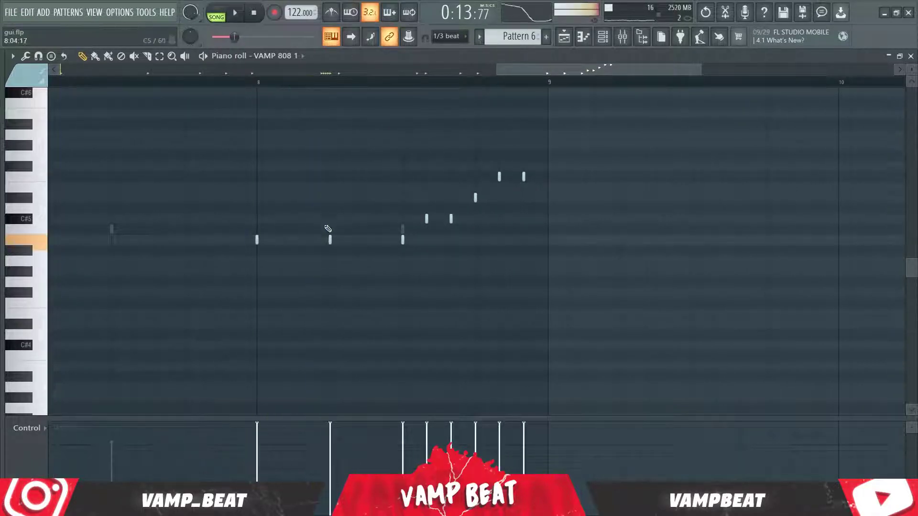
right_click(330, 240)
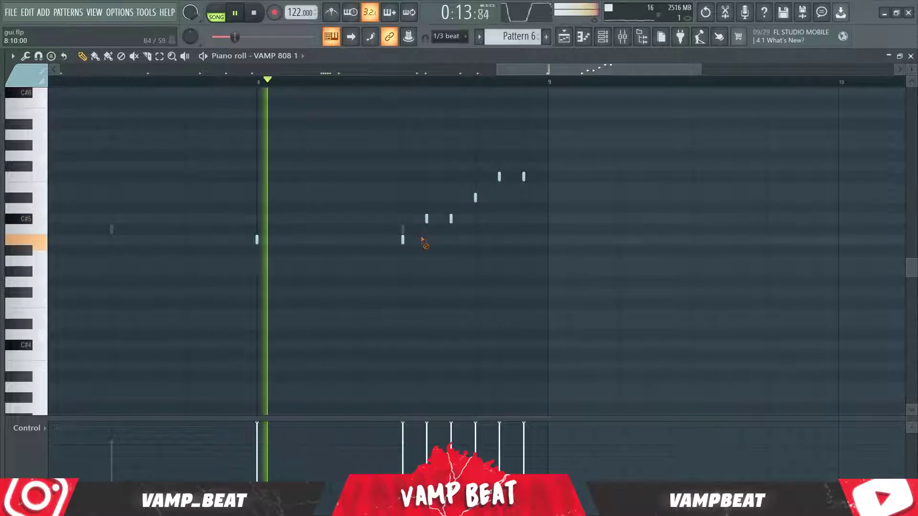
right_click(402, 240)
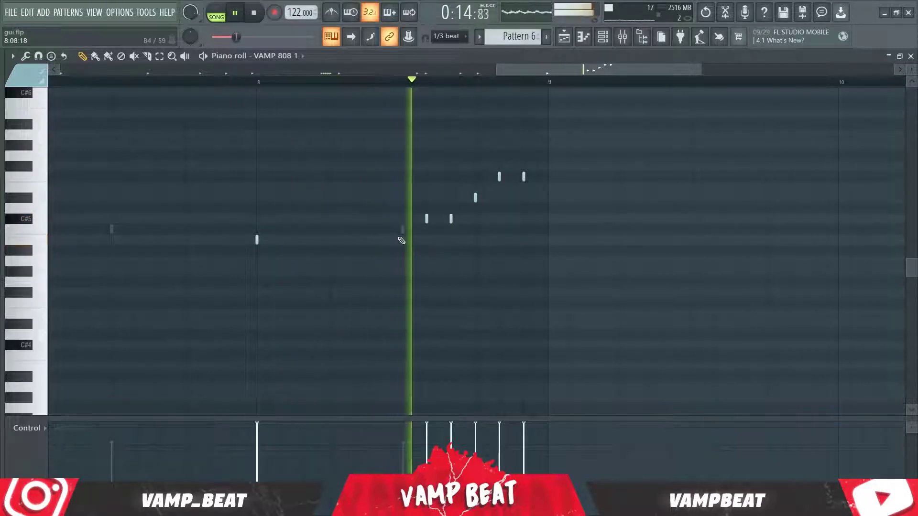
right_click(427, 218)
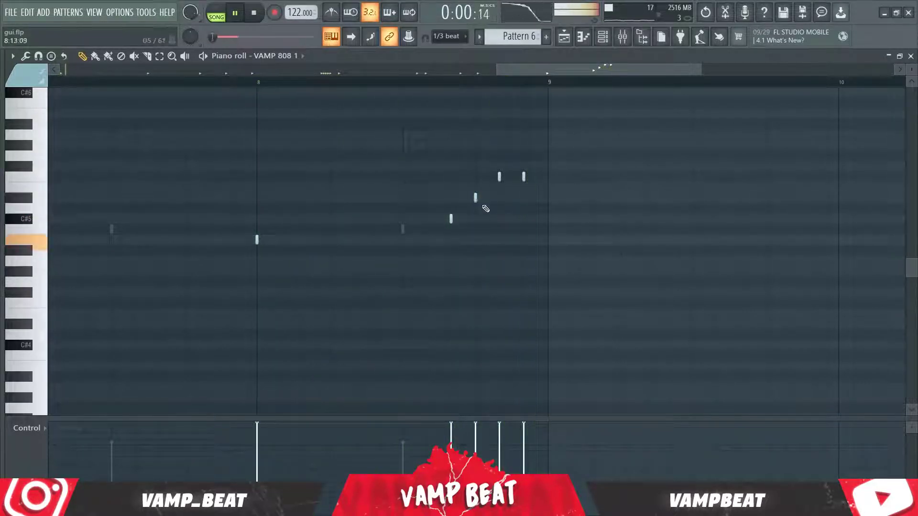
Set the root note of the piano roll's scale highlighting to B.
scroll(514, 85, down, 5)
scroll(514, 85, up, 5)
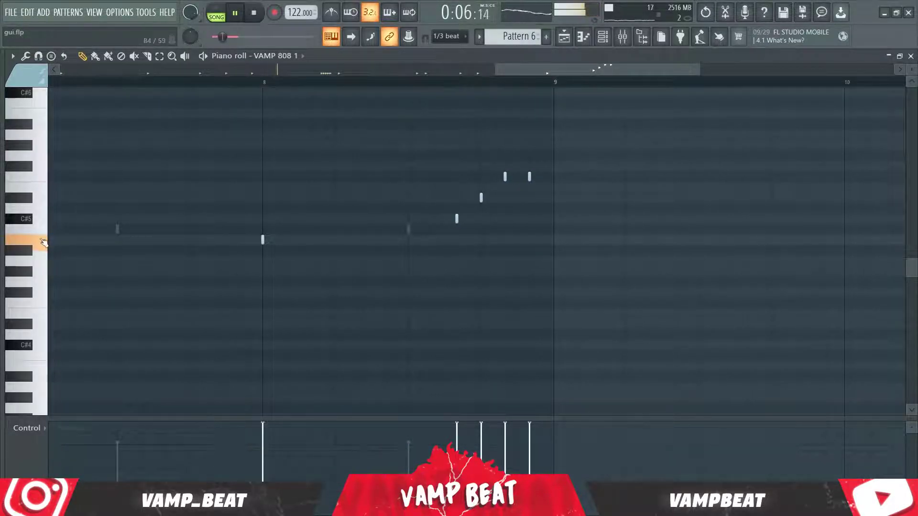
click(11, 56)
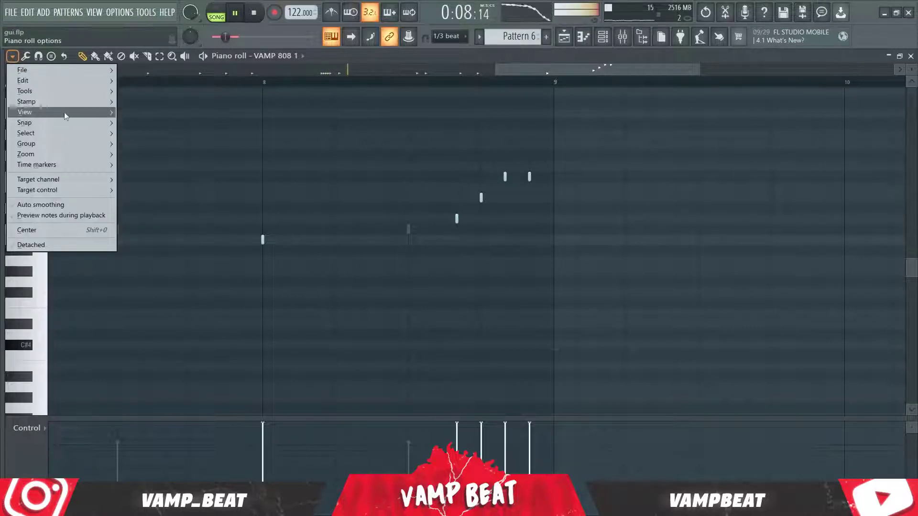
mouse_move(57, 112)
mouse_move(193, 275)
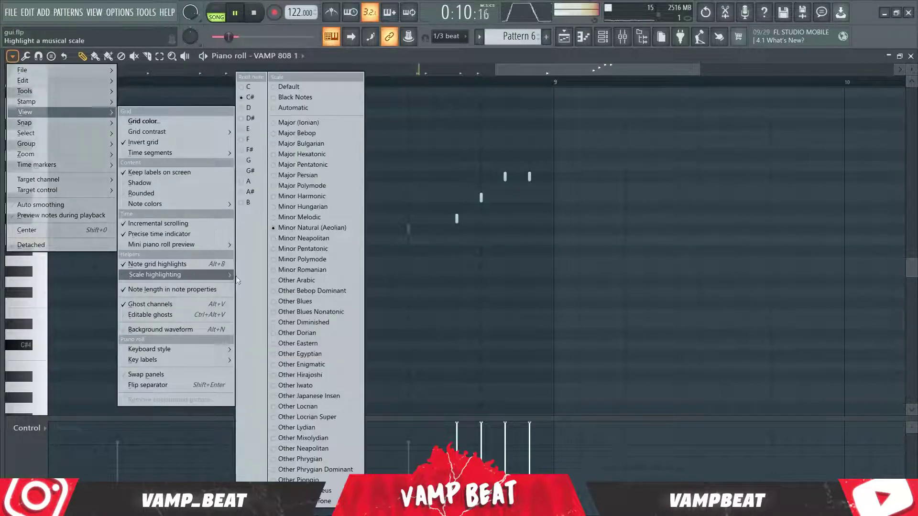
click(258, 186)
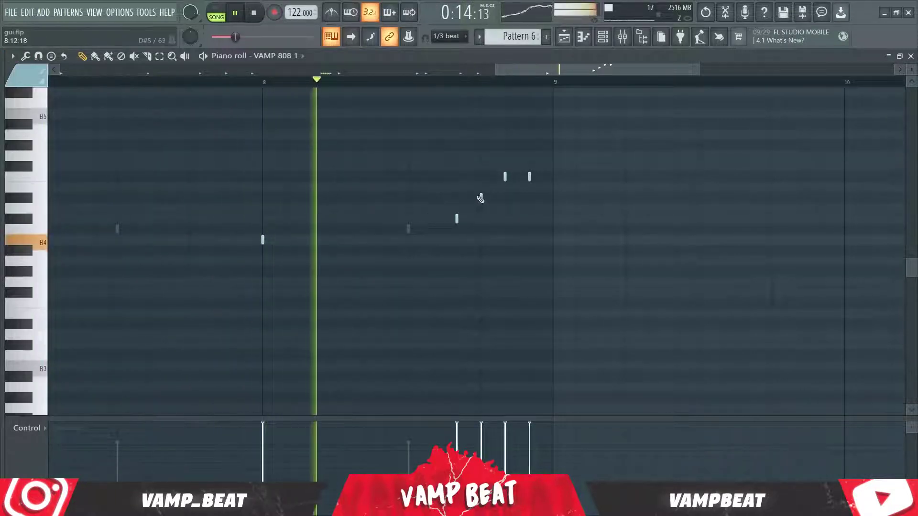
Lower the D#5 hit of the bar 8 run to D5 and raise its last two hits to G5.
drag(481, 198, 481, 208)
drag(544, 164, 501, 189)
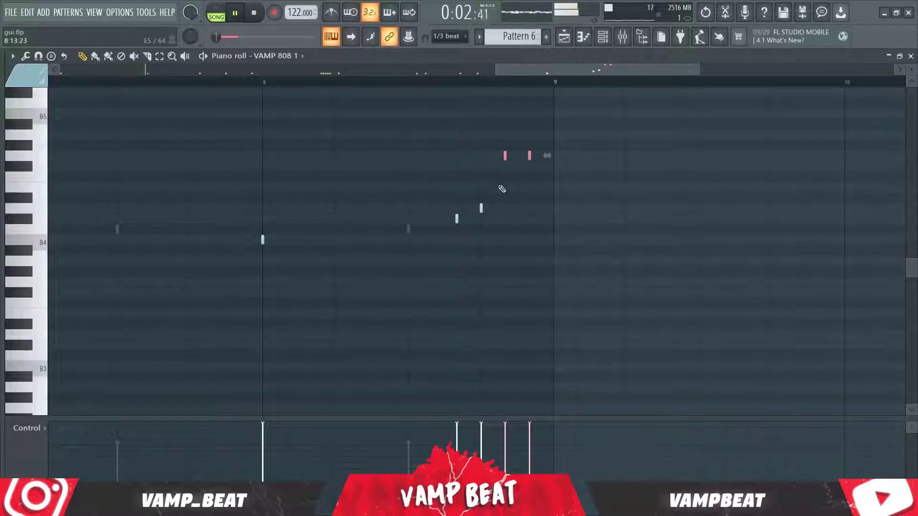
drag(505, 193, 457, 232)
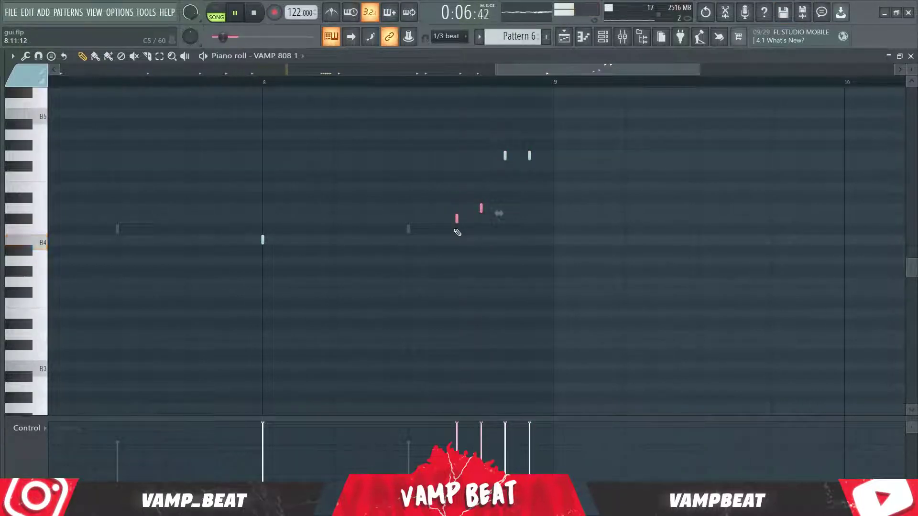
click(507, 230)
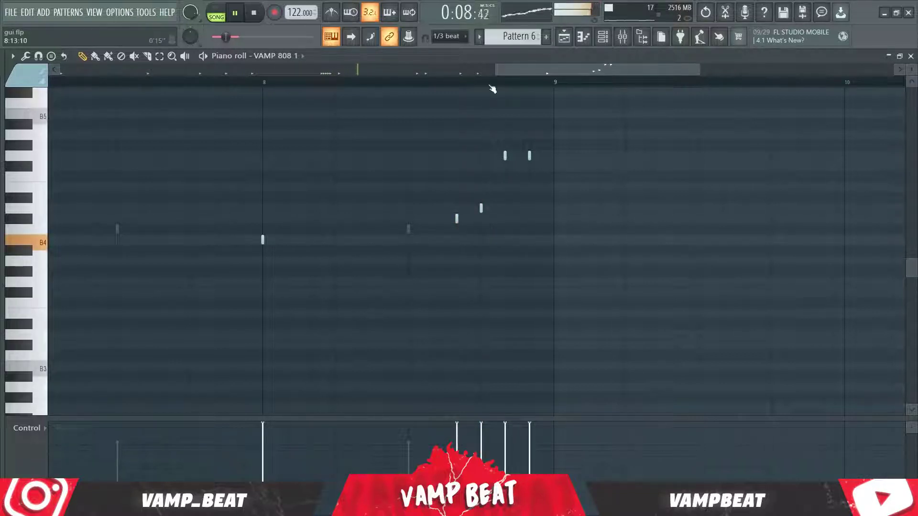
Play back the VAMP 808 1 pattern and check how its hits and the bar 8 run sound in the beat.
scroll(492, 82, down, 3)
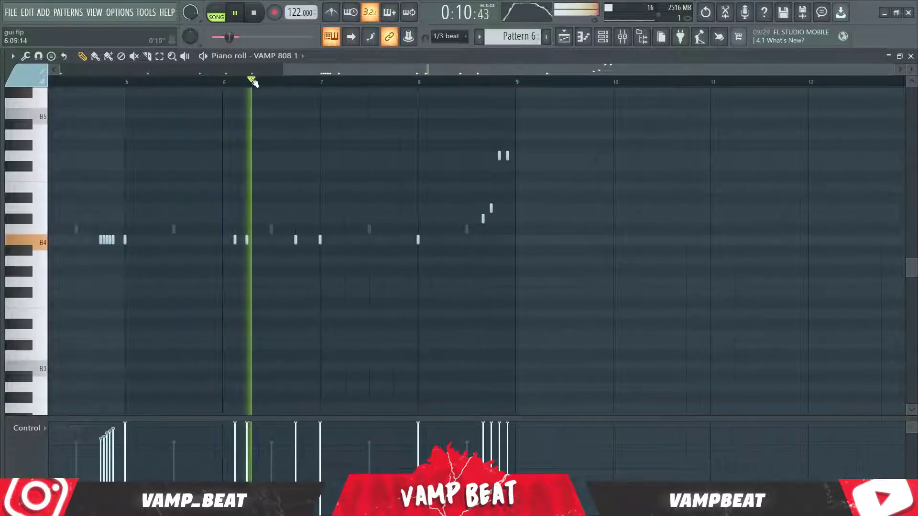
scroll(252, 81, up, 2)
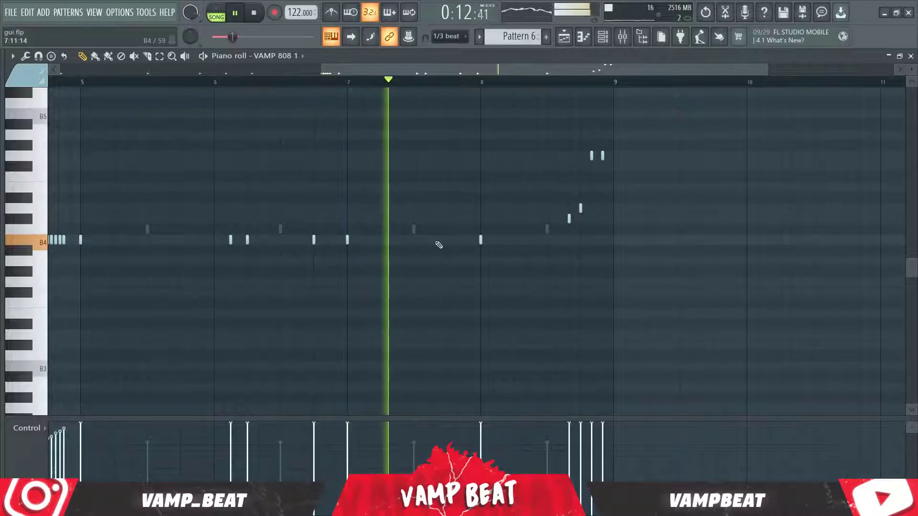
right_click(506, 166)
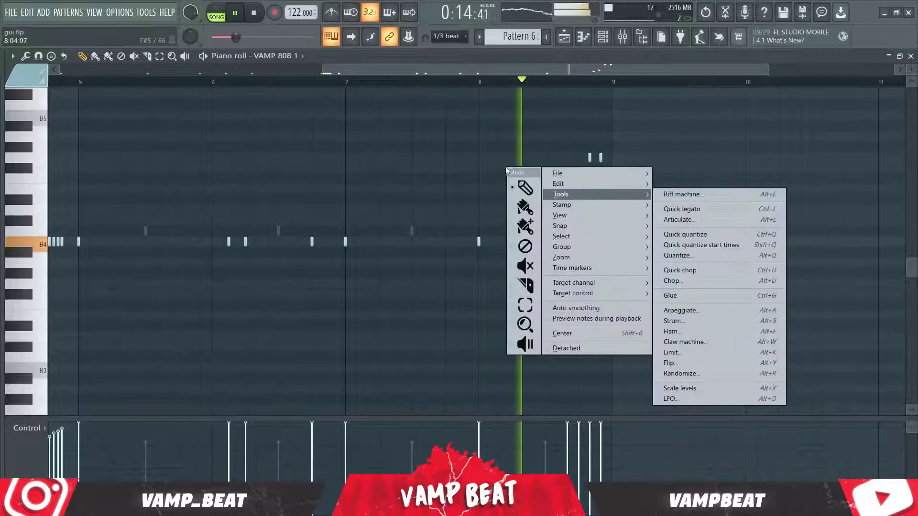
click(519, 184)
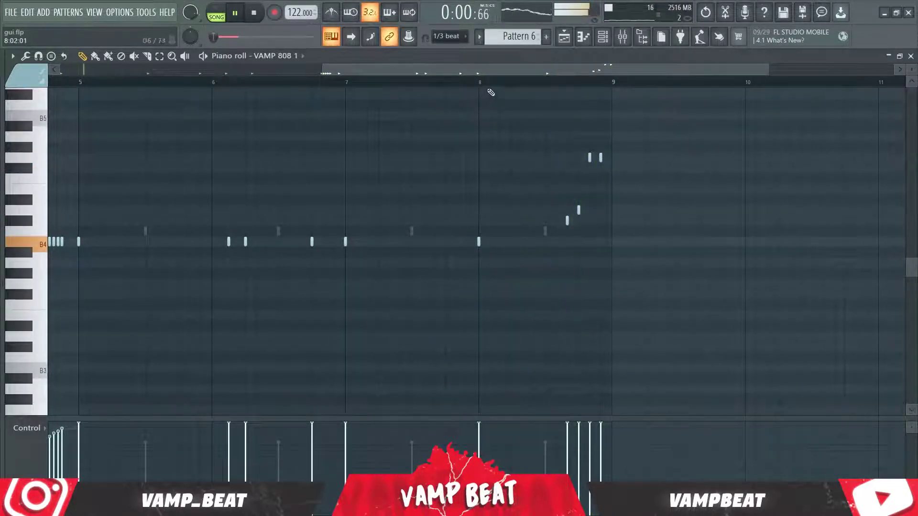
scroll(492, 87, down, 2)
scroll(353, 116, down, 1)
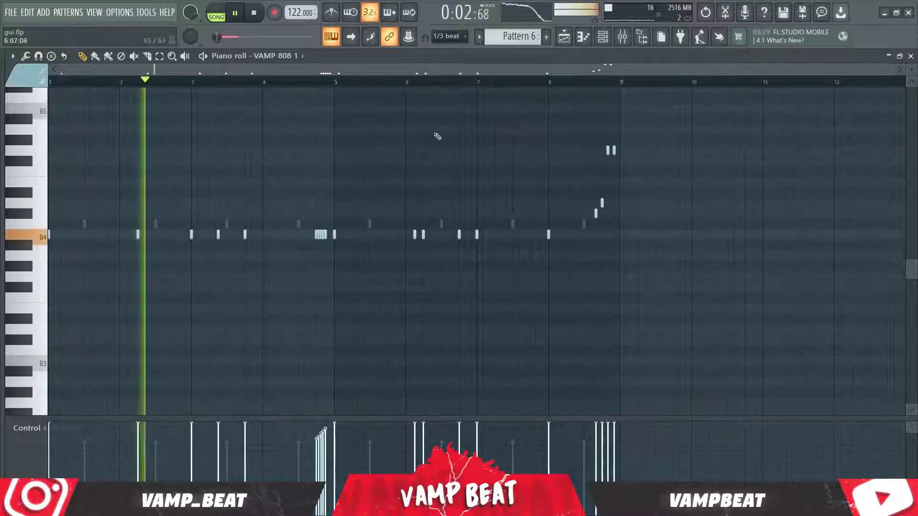
Stop playback and fill the Vamp HH 5 channel with a hit on every second step.
key(F6)
key(space)
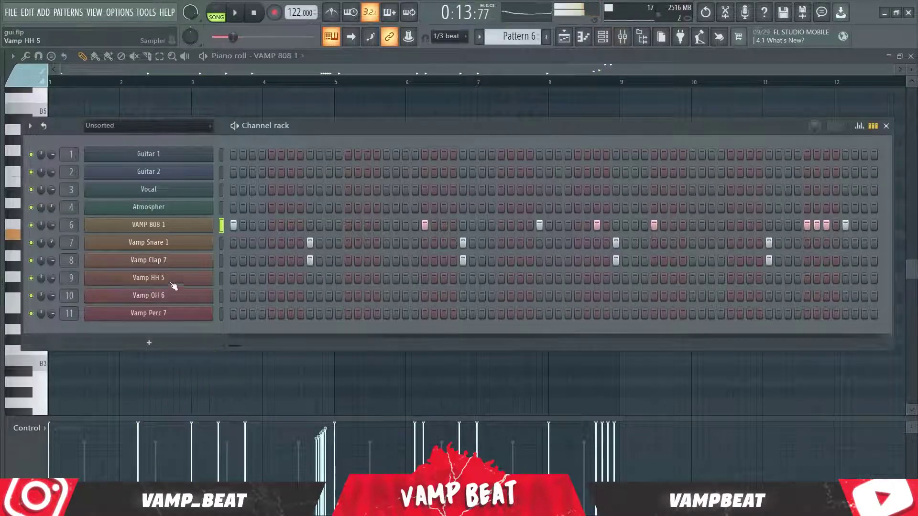
right_click(211, 275)
click(356, 311)
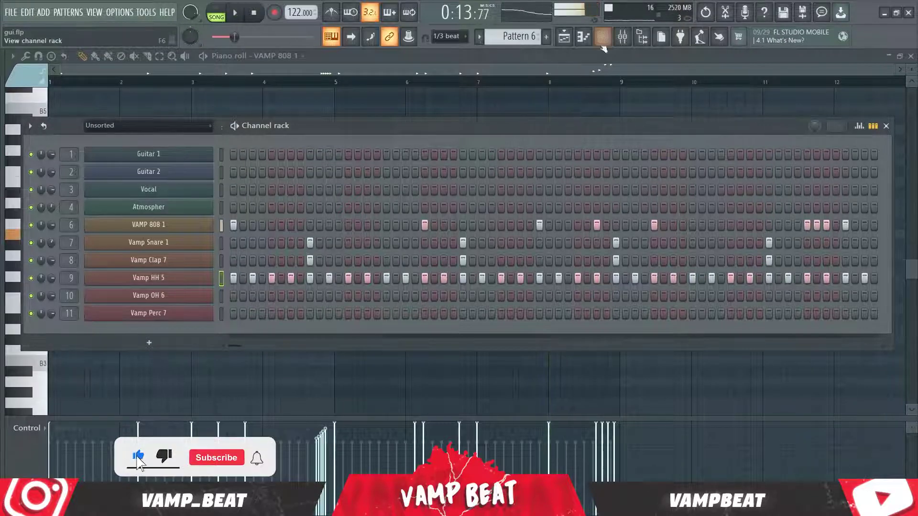
Play the beat and check the level of the Vamp HH 5 track in the mixer.
click(622, 37)
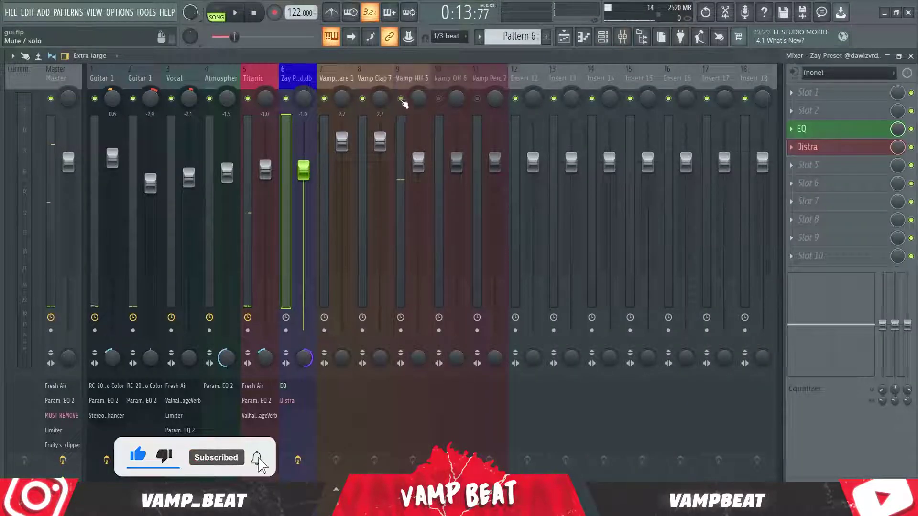
key(space)
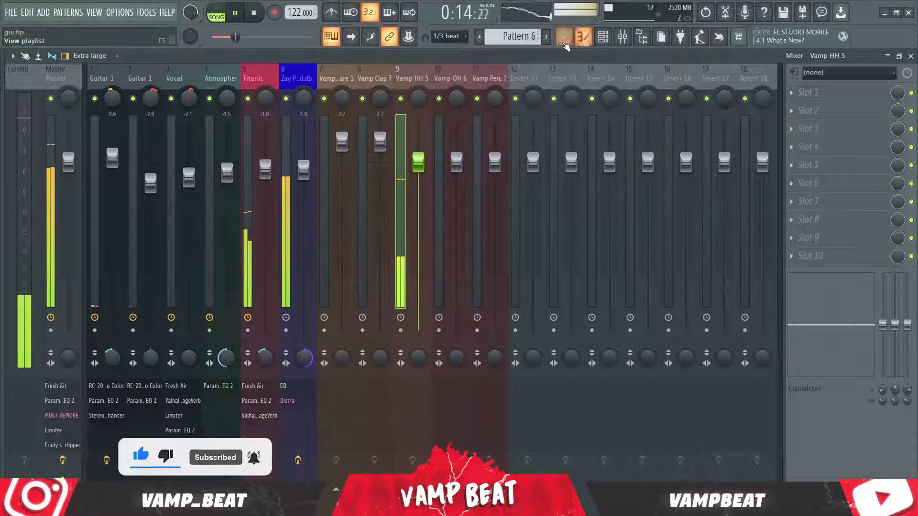
key(F5)
key(space)
Try out the quick fade-out of the Vamp HH 5 sample while listening to the beat.
click(586, 37)
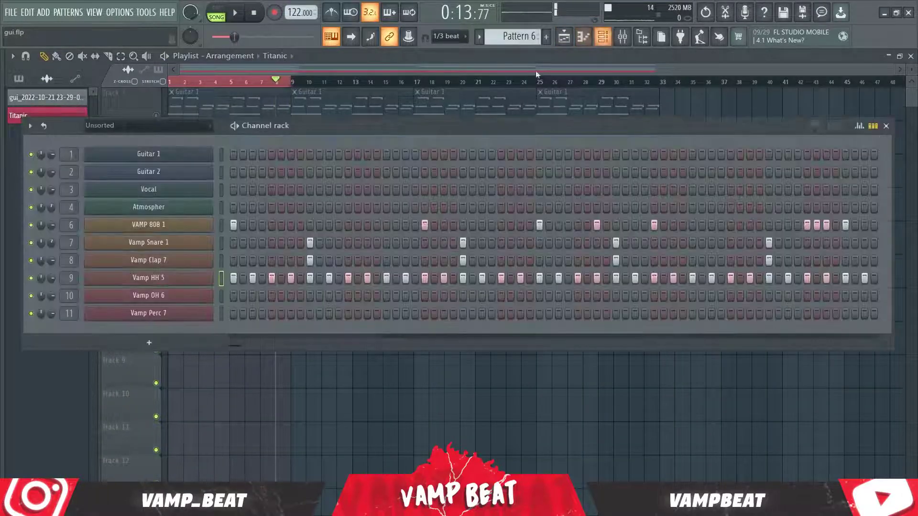
click(183, 277)
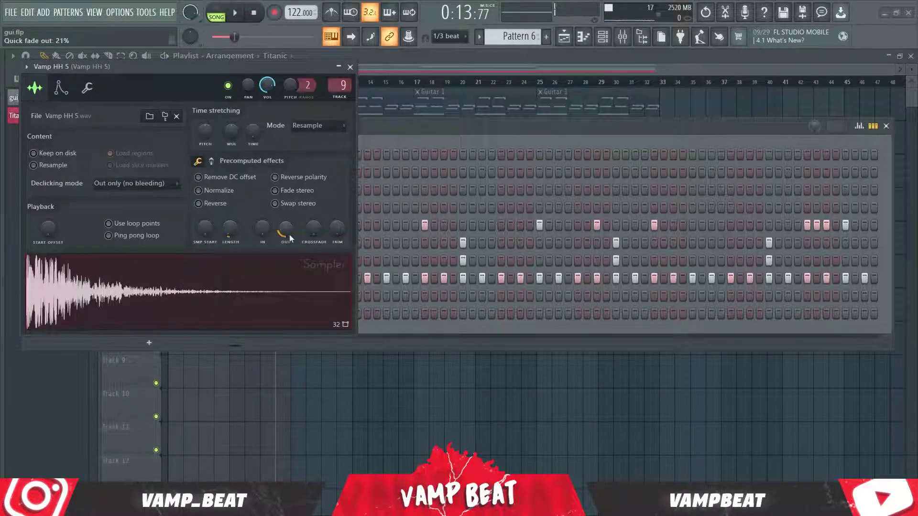
drag(290, 238, 246, 277)
key(space)
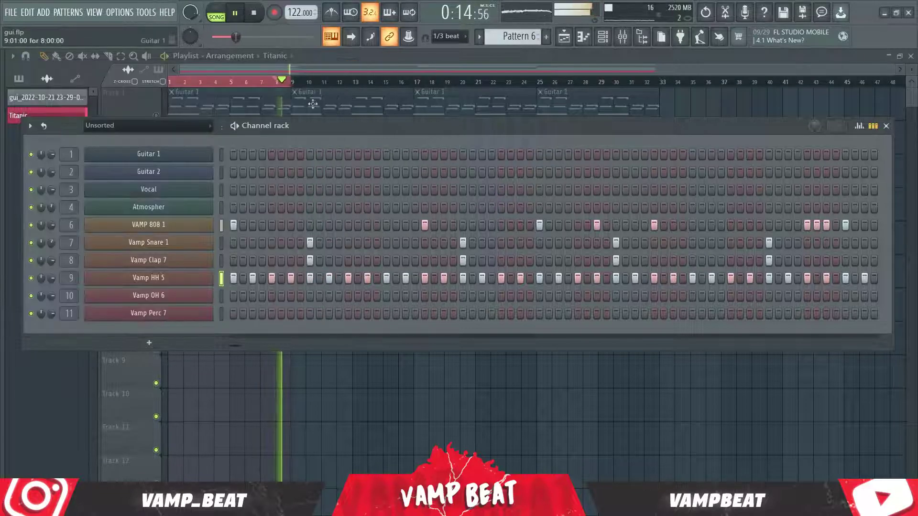
click(350, 67)
click(198, 282)
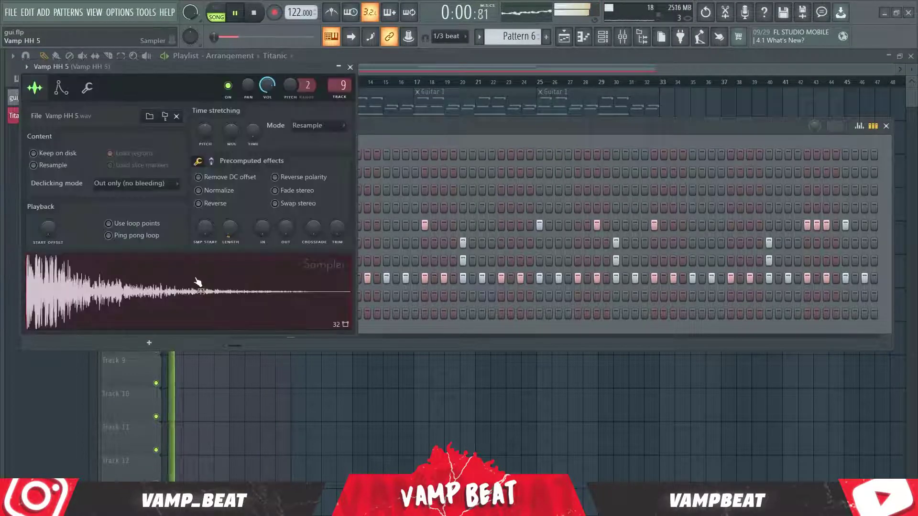
click(350, 67)
key(space)
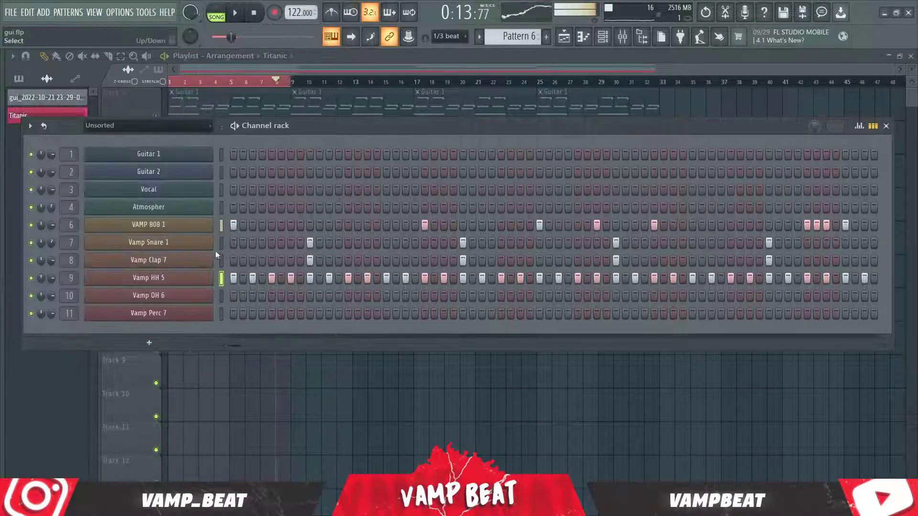
Open the Vamp HH 5 channel in the piano roll and delete its hits from bar 3 through bar 8.
right_click(196, 282)
click(215, 279)
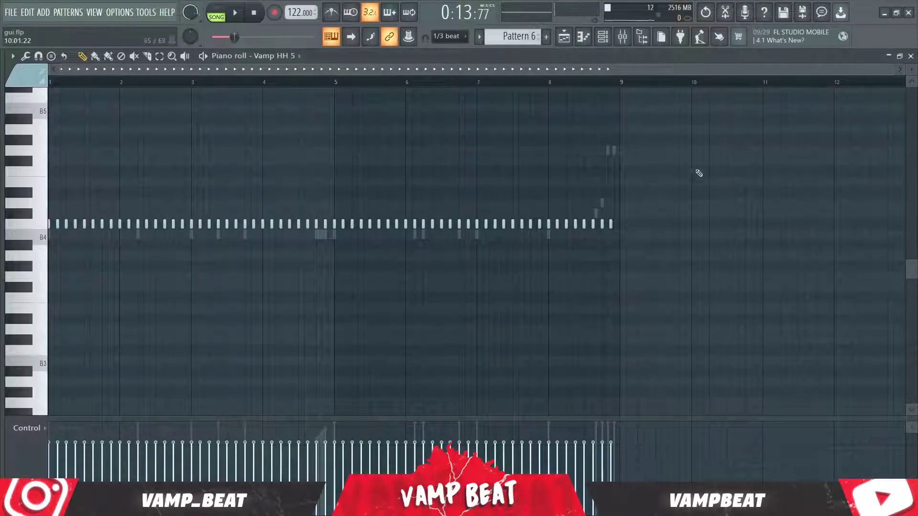
drag(698, 173, 193, 338)
key(Delete)
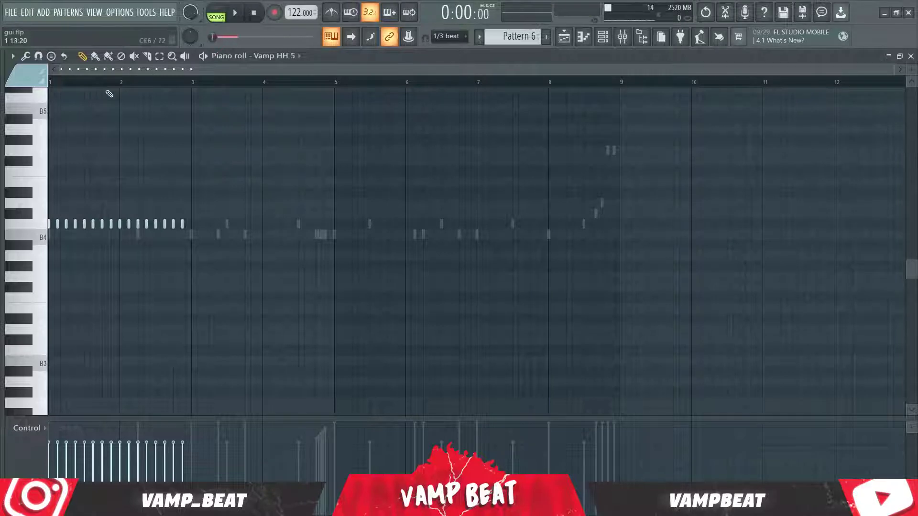
Set the snap to Line and delete the hi-hat's C5 hit on step 3 of bar 1.
scroll(78, 86, up, 4)
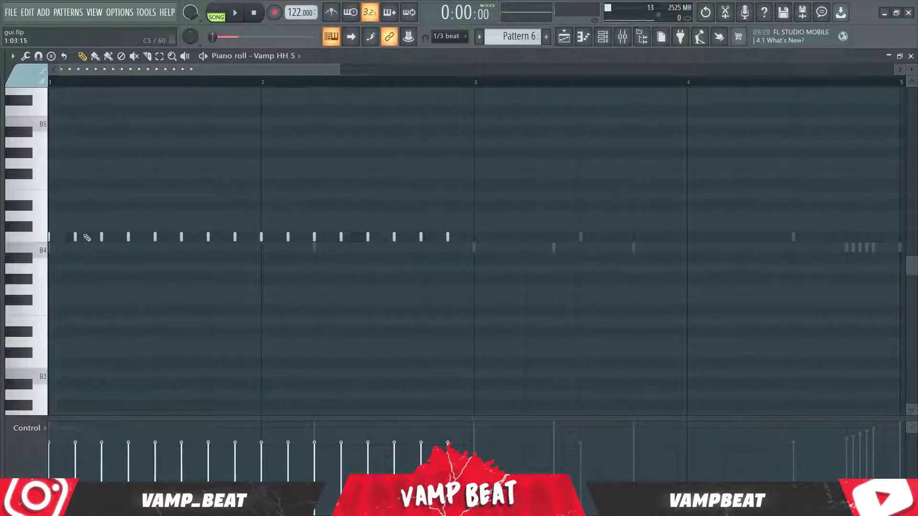
click(450, 36)
click(445, 85)
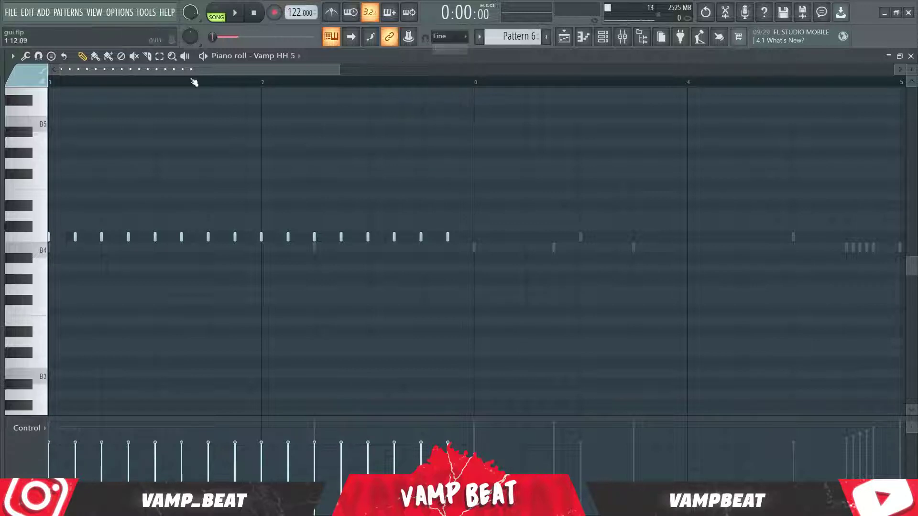
scroll(91, 85, up, 2)
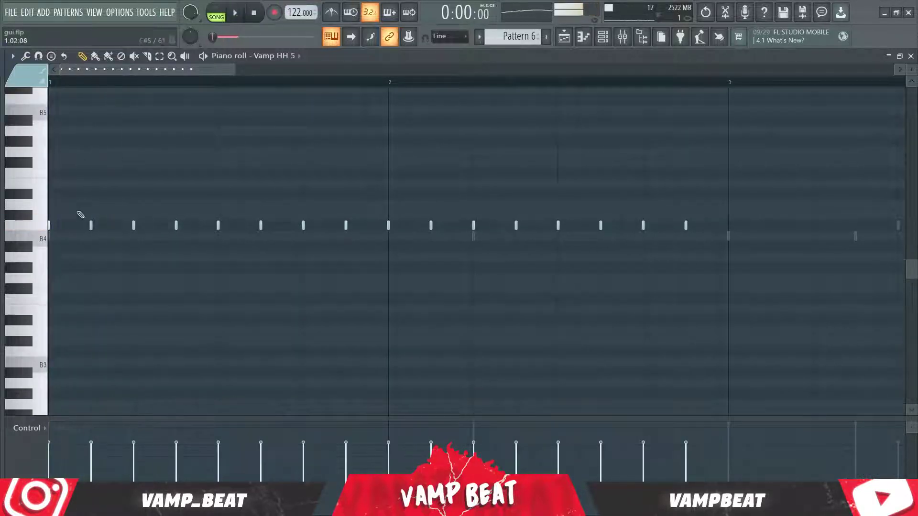
right_click(91, 227)
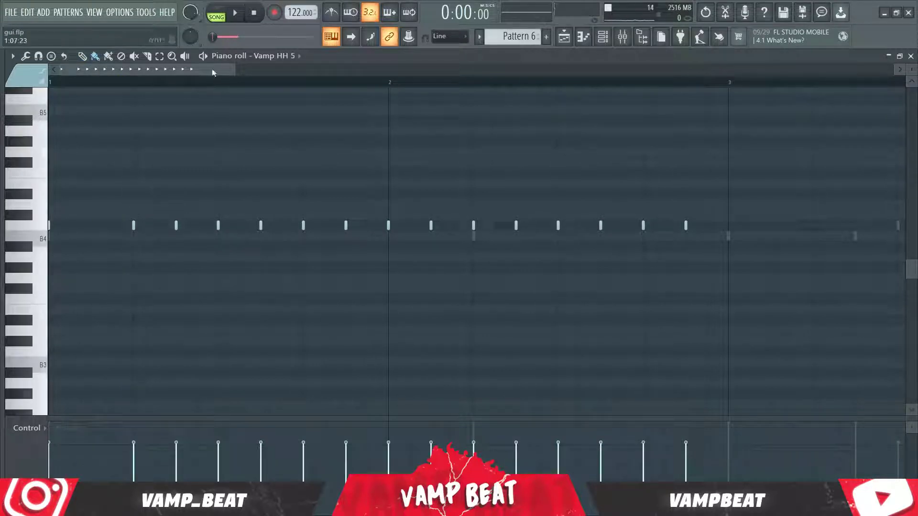
Set the snap to 1/3 step, paint a five-hit A#4 roll from step 5 of bar 1, and lower its velocity.
click(444, 36)
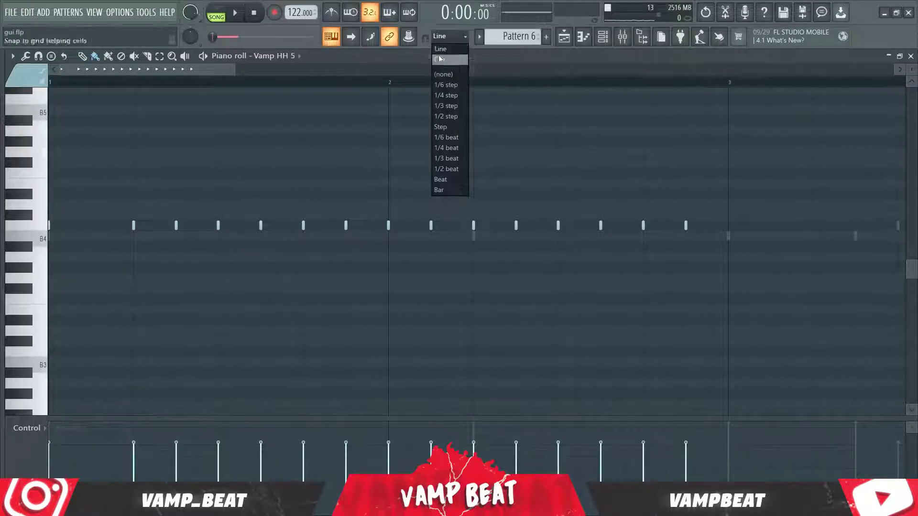
click(451, 115)
drag(142, 252, 164, 246)
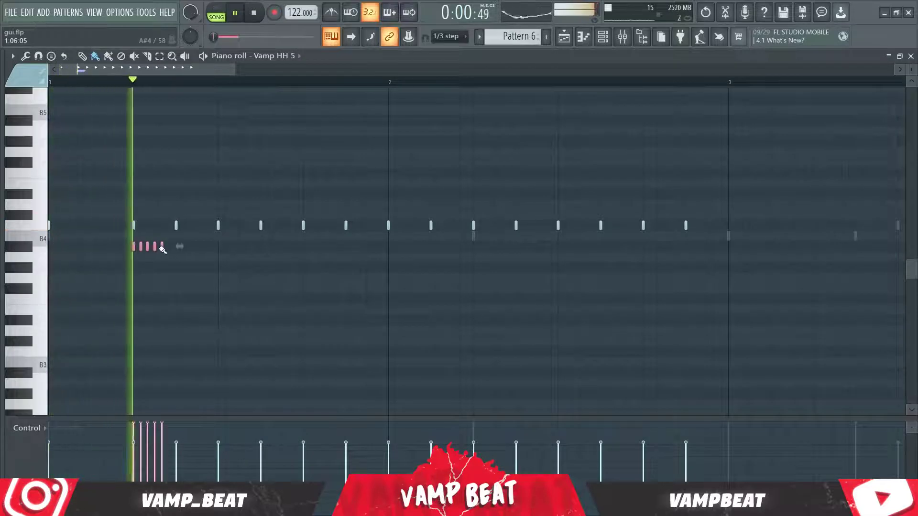
key(space)
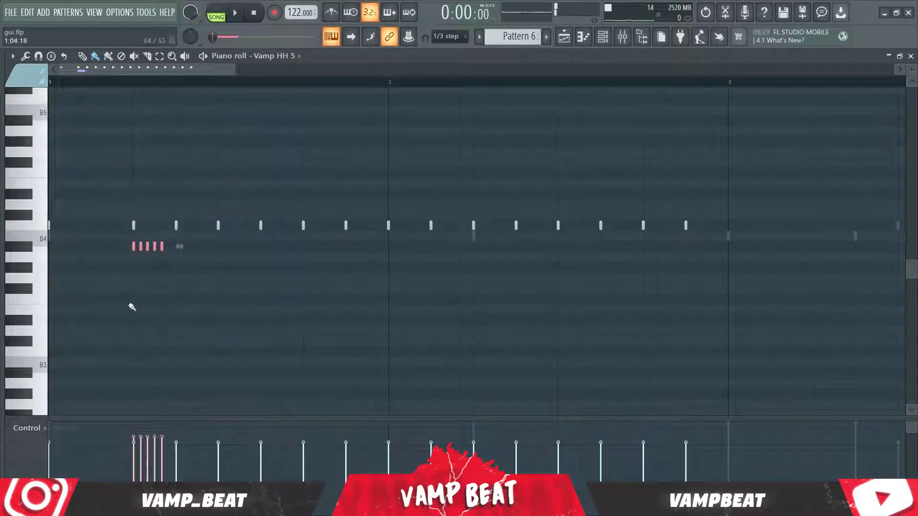
key(space)
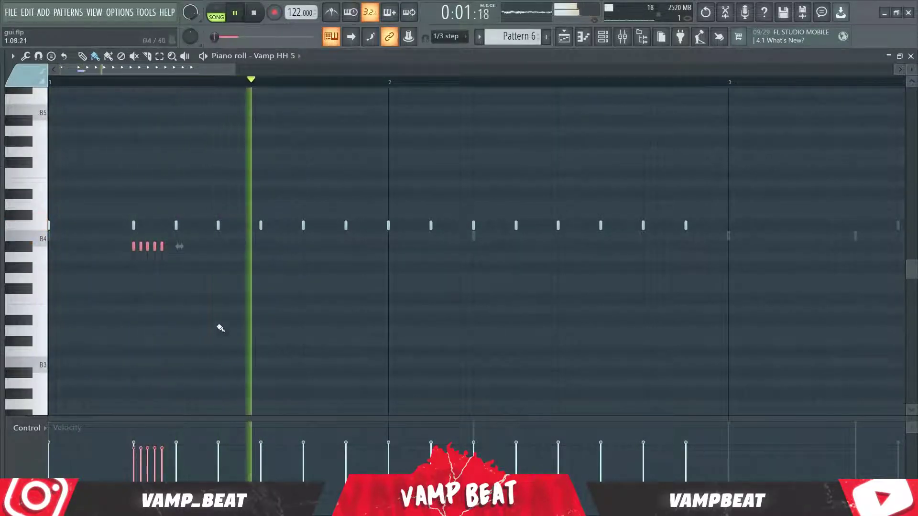
key(space)
key(space)
Try a three-hit E5 roll from step 11 of bar 1, listen to it, and delete its hits.
drag(260, 183, 276, 183)
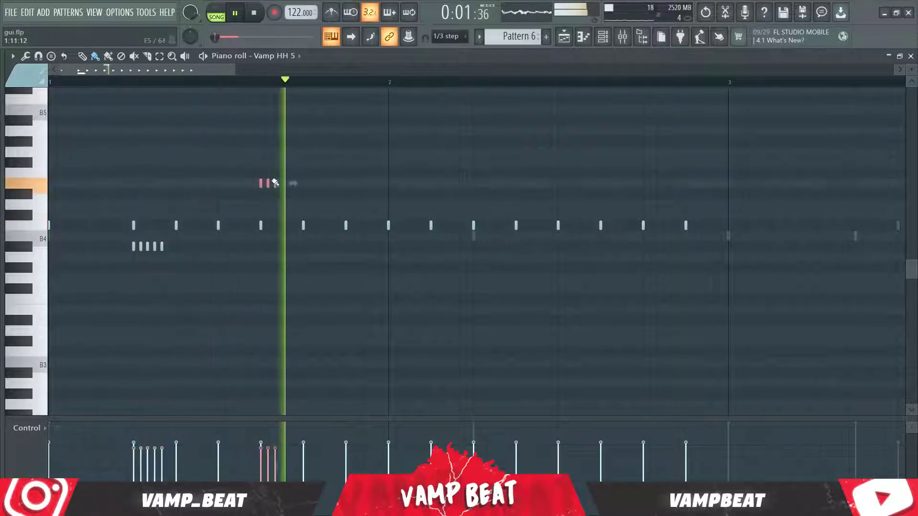
key(space)
right_click(267, 183)
right_click(261, 183)
key(space)
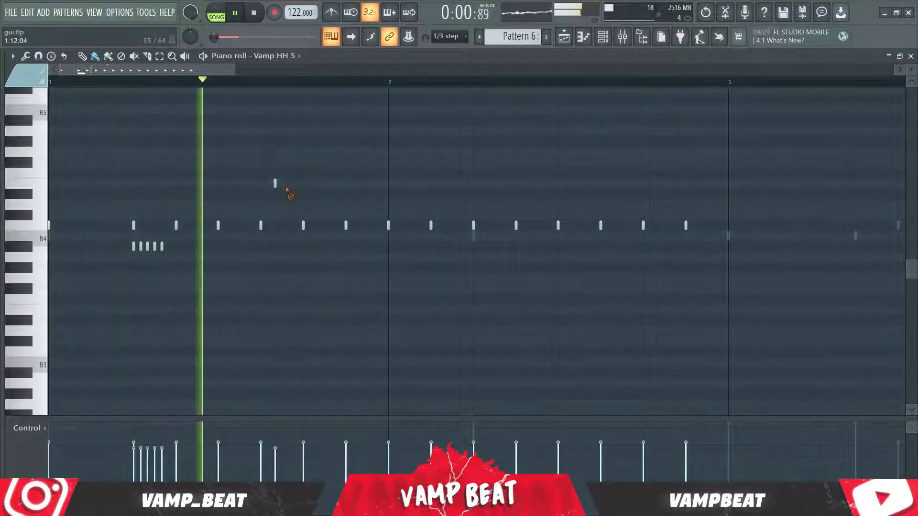
right_click(275, 184)
key(space)
Replace the C5 hits on steps 13 and 15 of bar 1 with a rising eight-hit run from F#5 to A#5 and play it back.
drag(303, 165, 356, 123)
key(space)
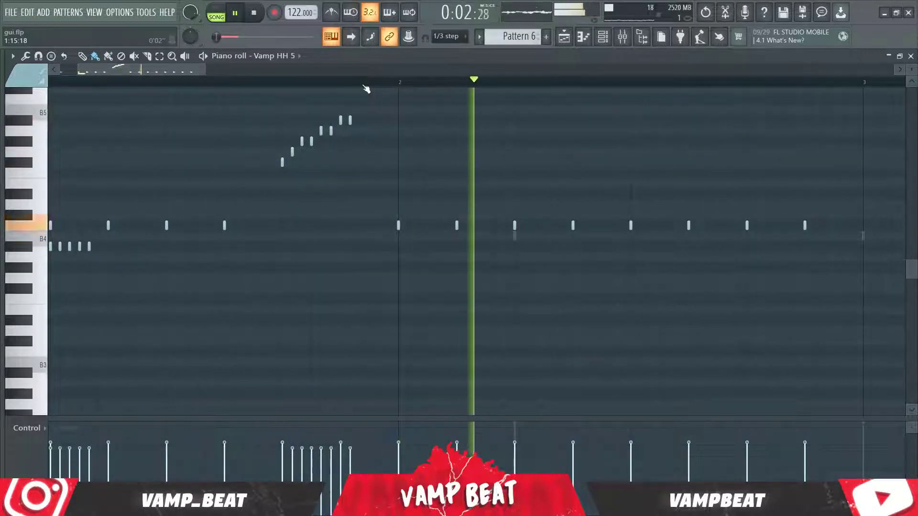
key(space)
scroll(366, 89, up, 2)
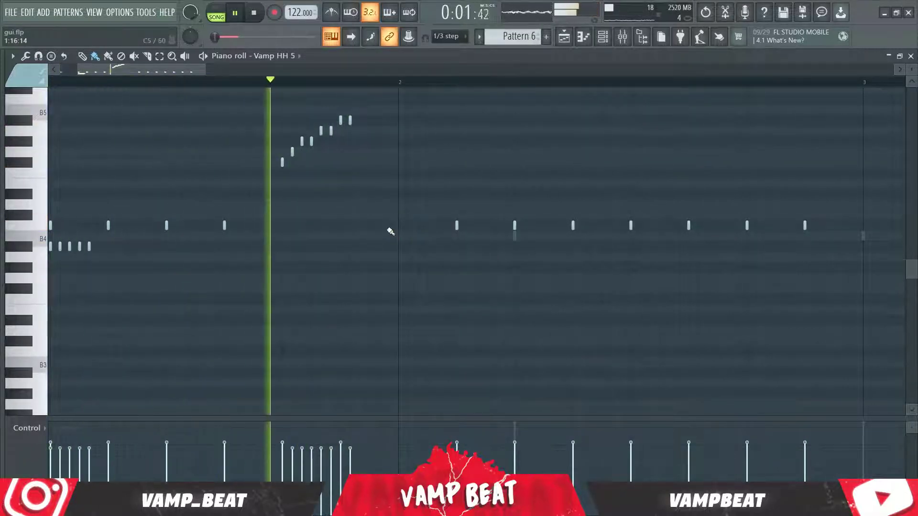
key(space)
Delete the run's two A#5 hits, put a C5 hit back on step 15 of bar 1, and play back the pattern.
right_click(400, 227)
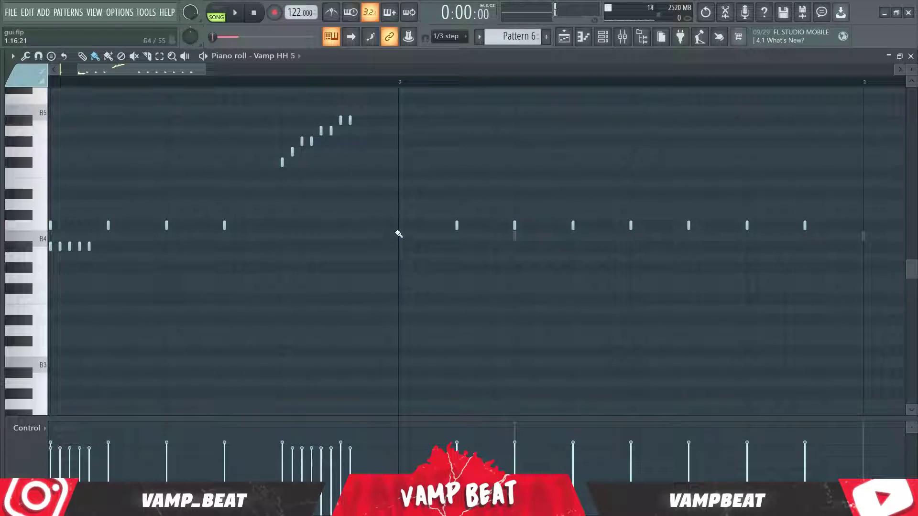
click(342, 223)
right_click(351, 120)
right_click(343, 121)
key(space)
key(space)
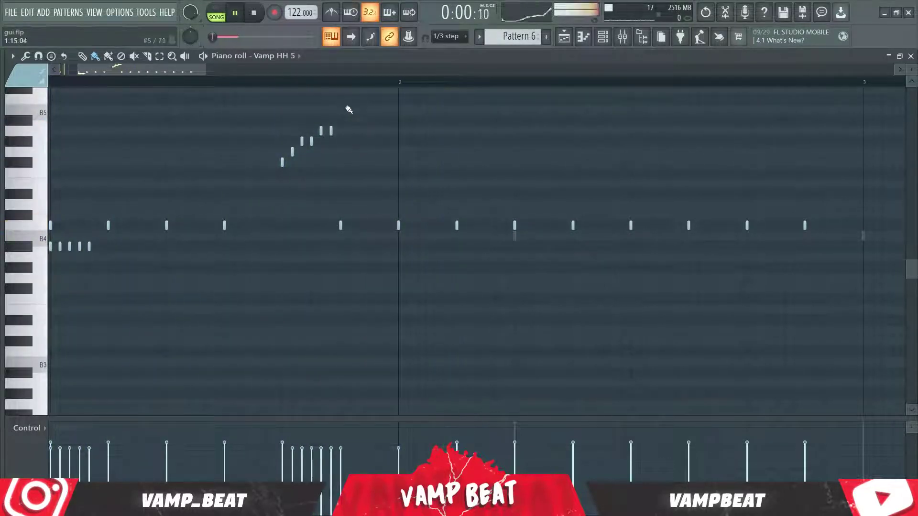
scroll(354, 82, down, 3)
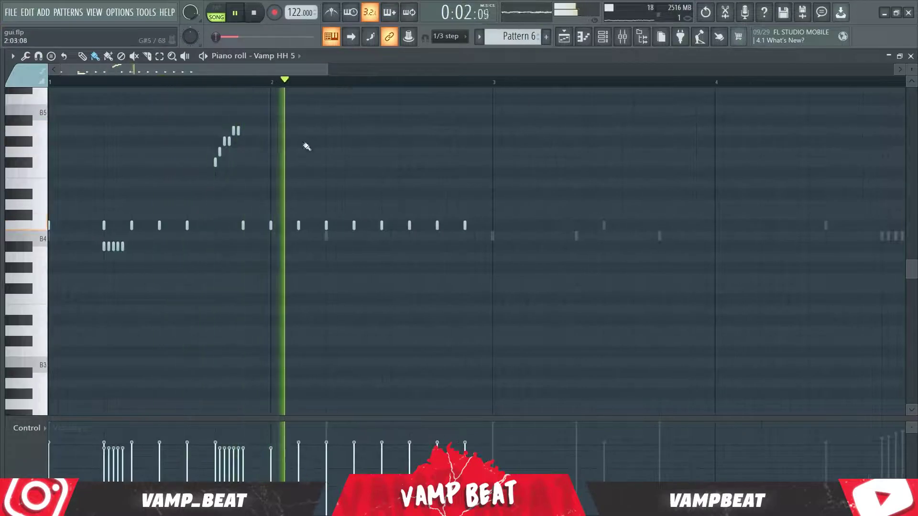
key(space)
key(alt+o)
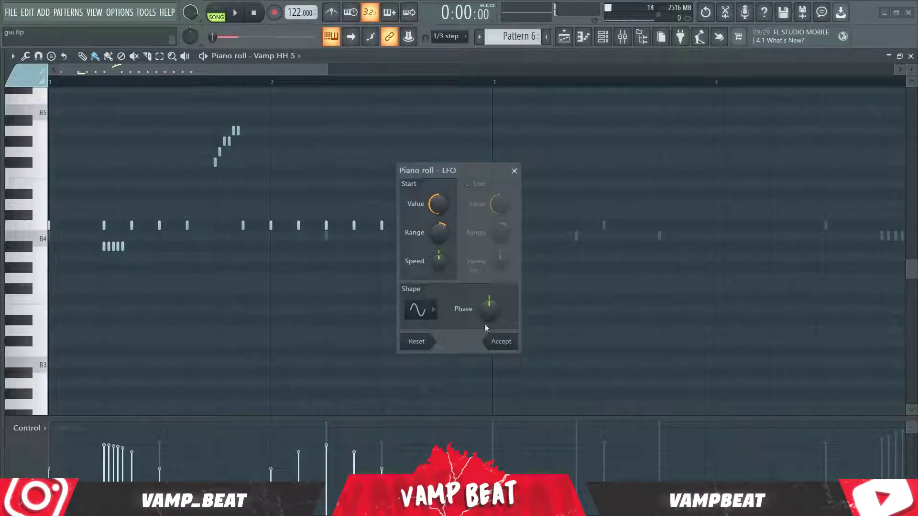
click(513, 171)
key(space)
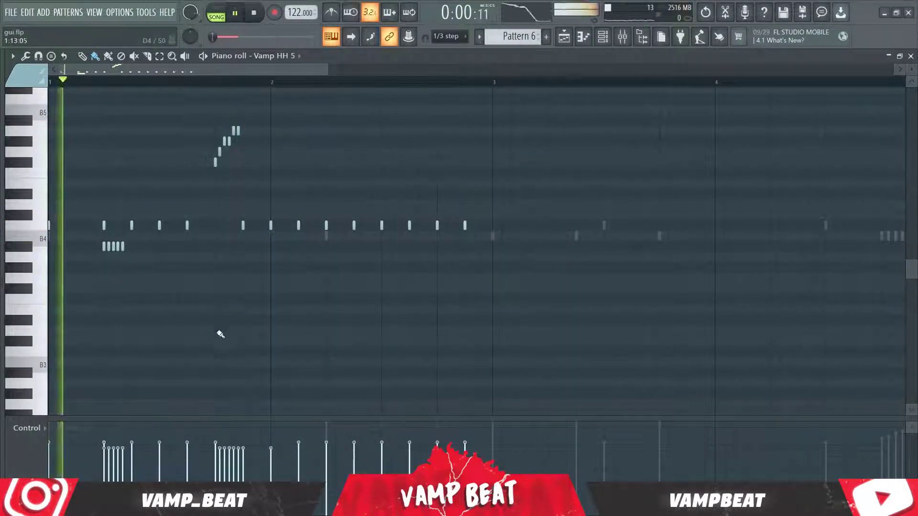
Switch back to the Draw tool and lower the velocity of the C5 hit on step 9 of bar 1, checking it in playback.
scroll(254, 309, down, 2)
right_click(267, 312)
click(83, 56)
key(space)
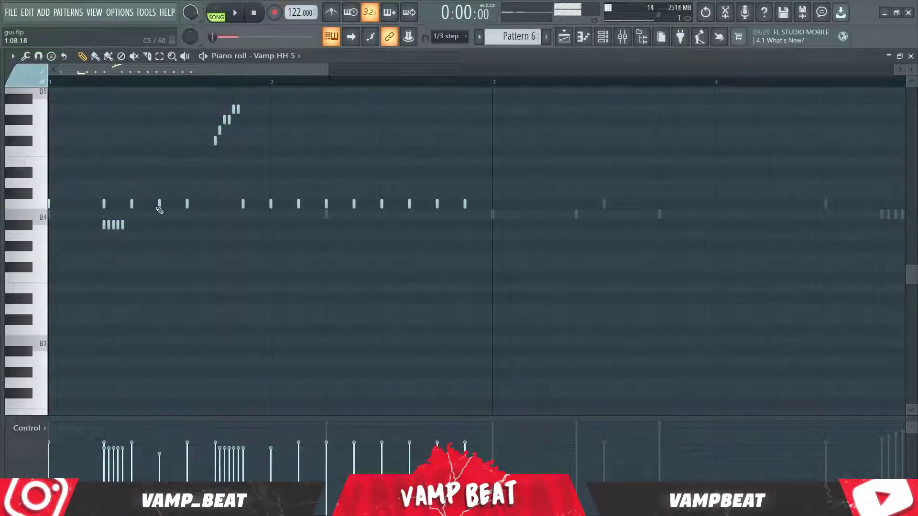
key(space)
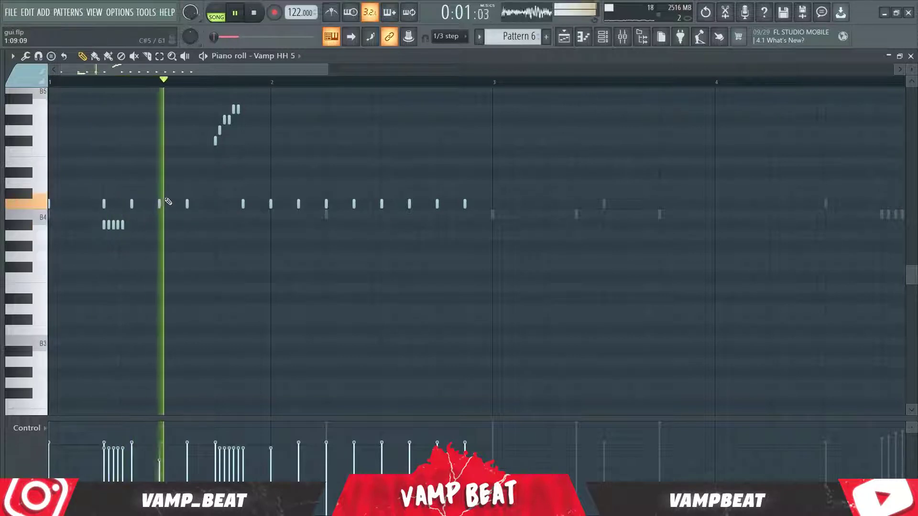
Lower the velocity of bar 1's step 11 C5 hit and ramp the five-hit A#4 roll's velocities upward, checking it in playback.
key(space)
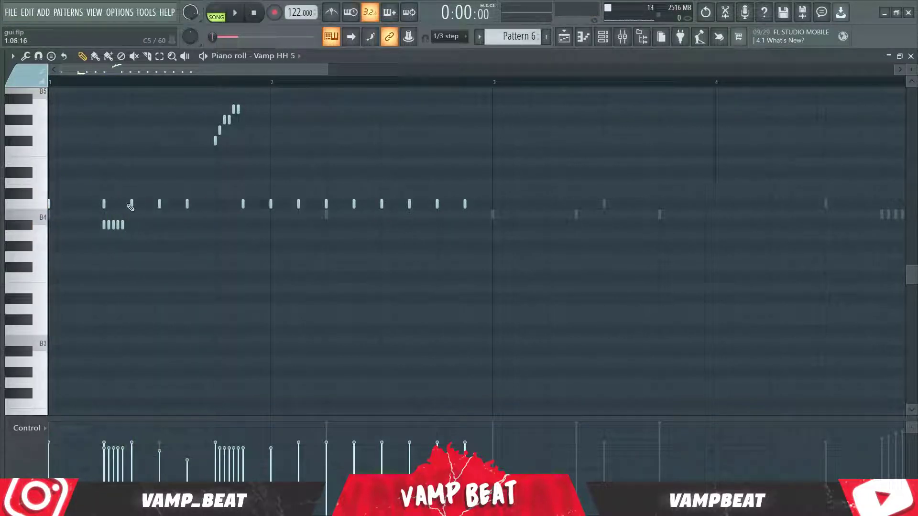
drag(131, 220, 102, 240)
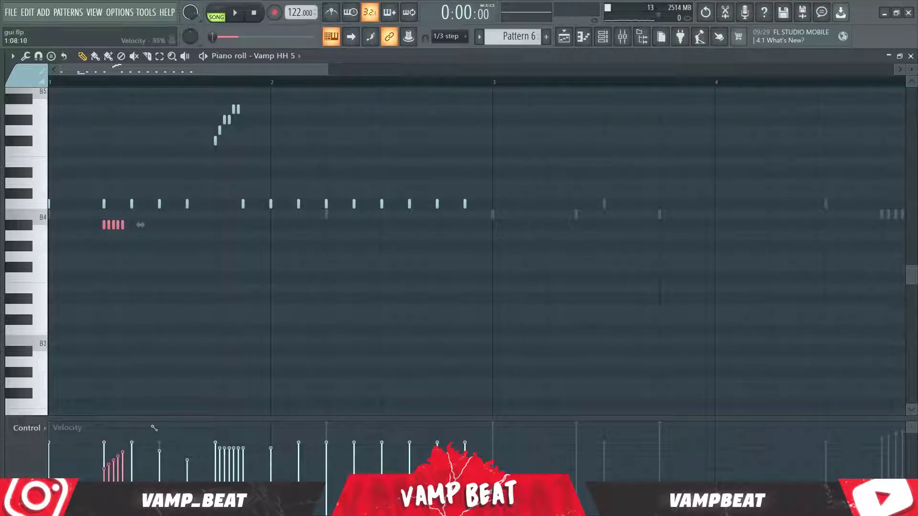
key(space)
key(space)
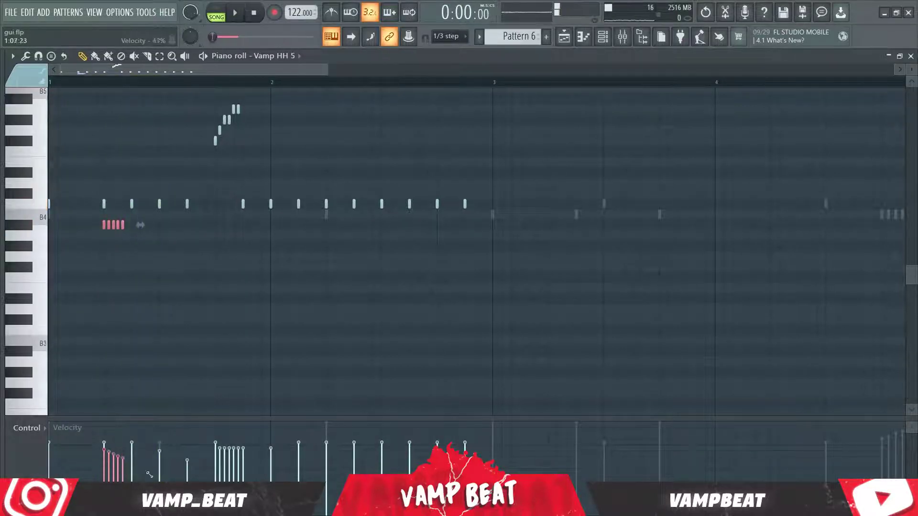
key(space)
key(space)
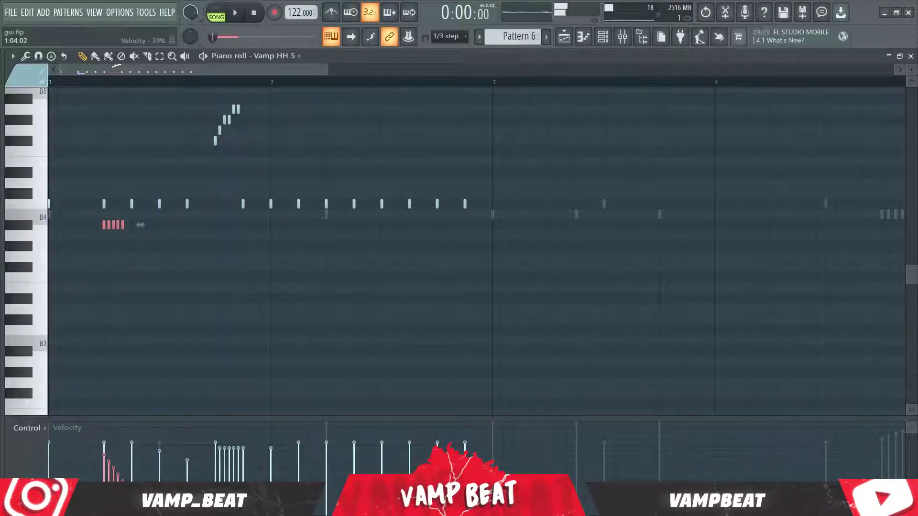
key(space)
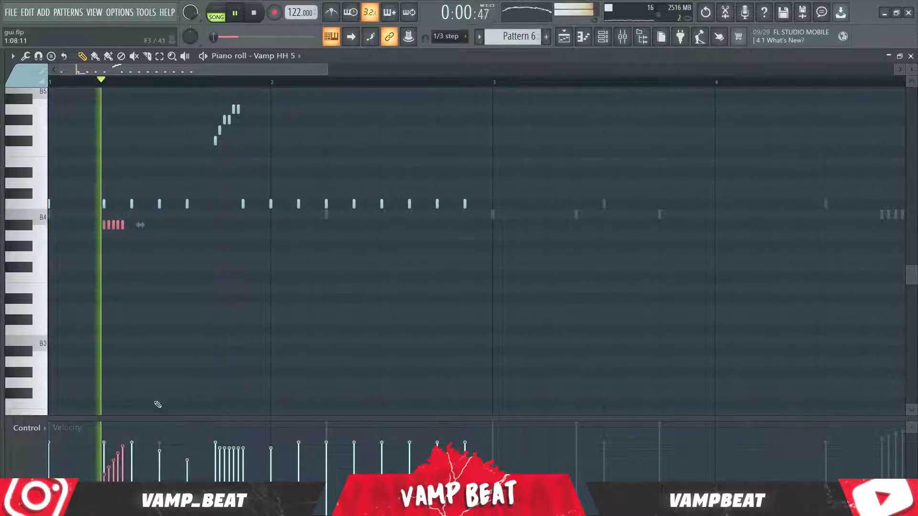
Lower the last five hits of the bar 1 run to D#5 through F5, drop its first hit to C5, and play it back.
drag(261, 103, 173, 155)
key(space)
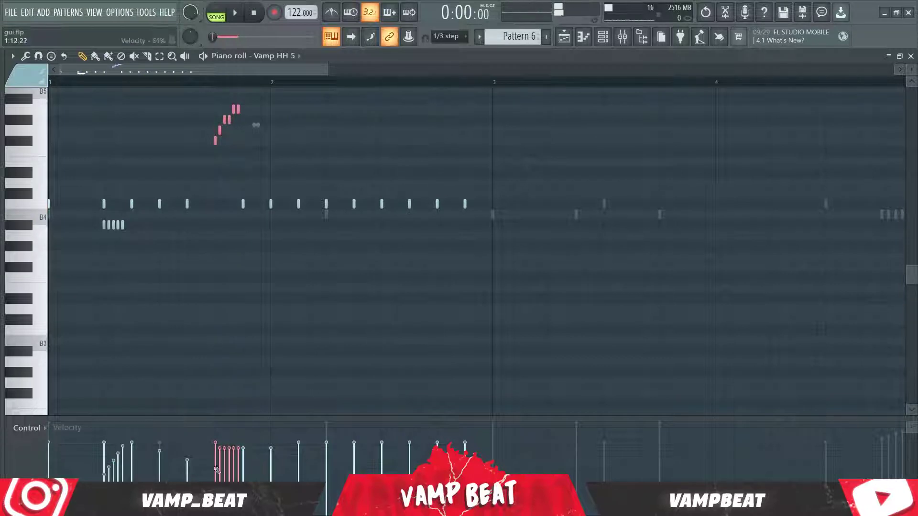
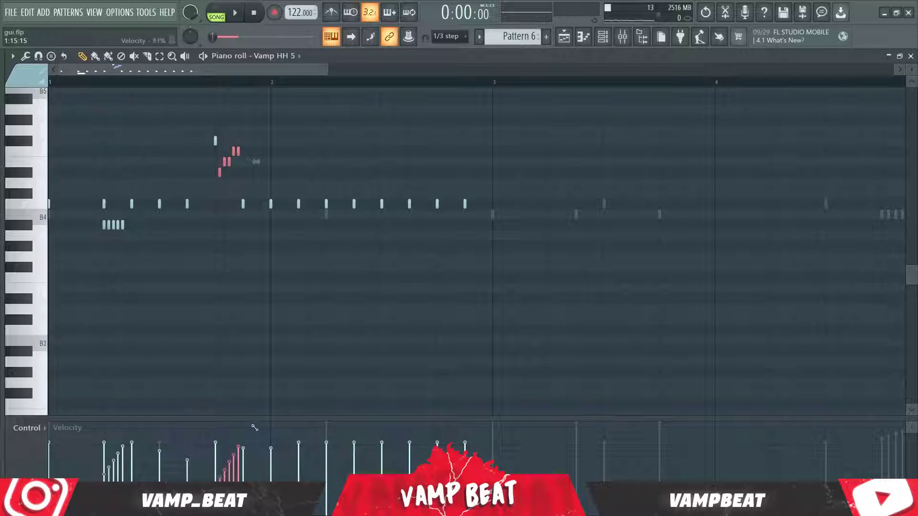
drag(227, 119, 201, 143)
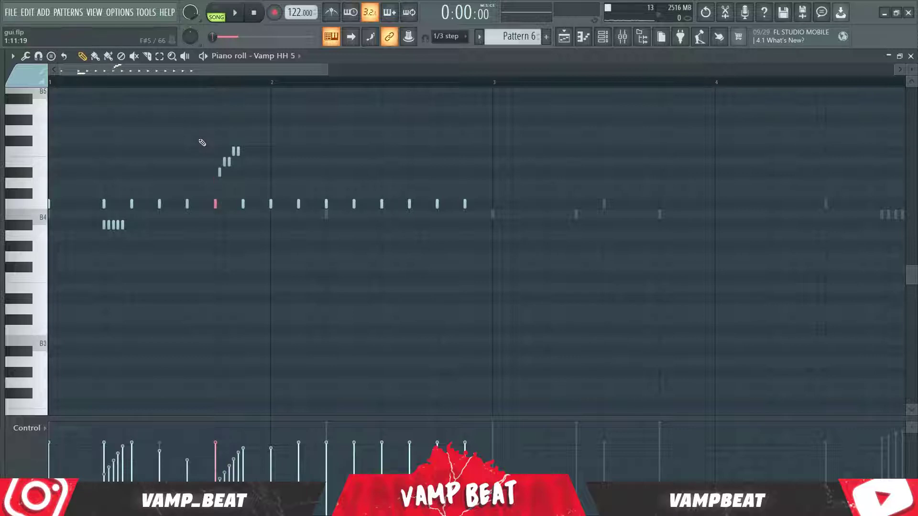
key(space)
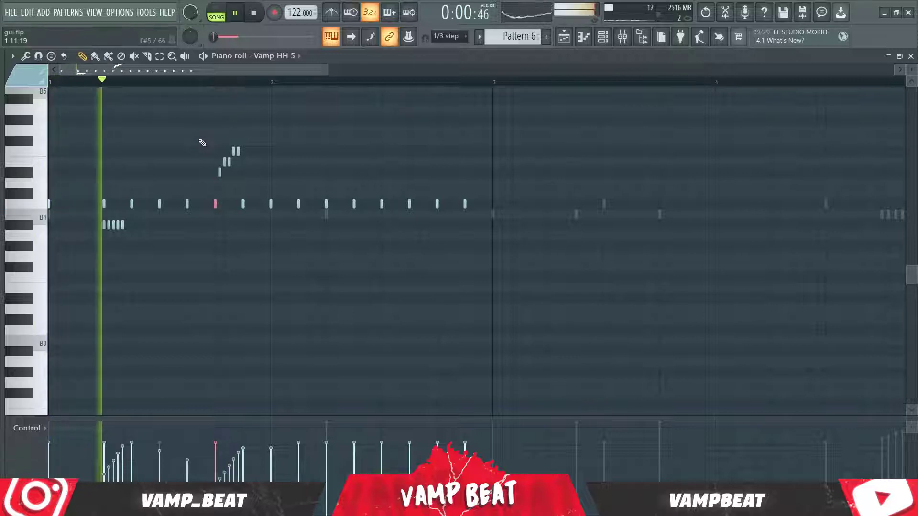
right_click(376, 118)
key(Escape)
key(space)
Even out the velocities of the five-hit D#5 to F5 run in bar 1 at a reduced level and listen to it.
drag(295, 115, 194, 175)
key(space)
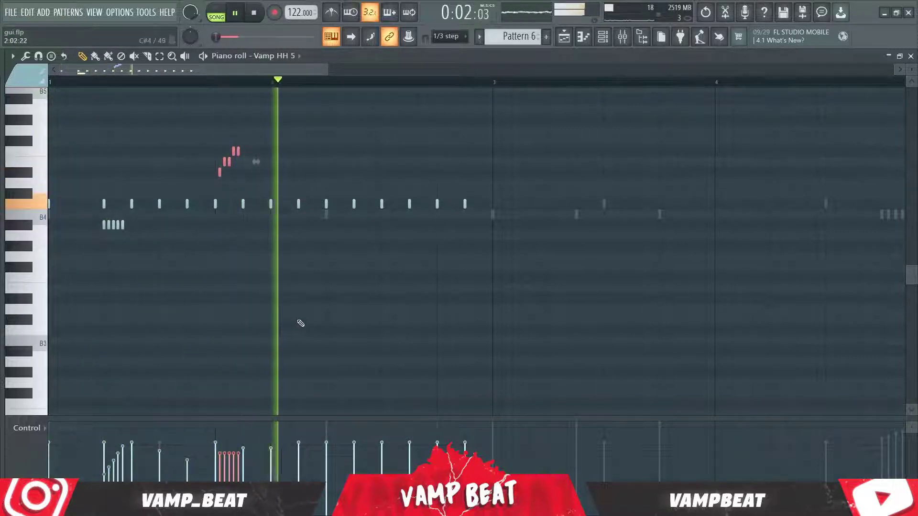
right_click(302, 323)
key(Escape)
key(space)
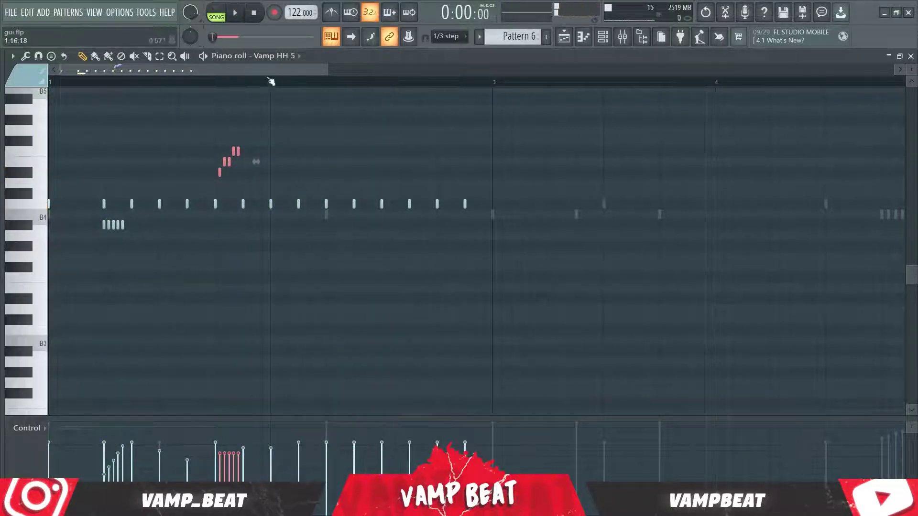
Try an extra C5 hit one third of a step after step 3 of bar 2 and play it back.
scroll(271, 82, up, 2)
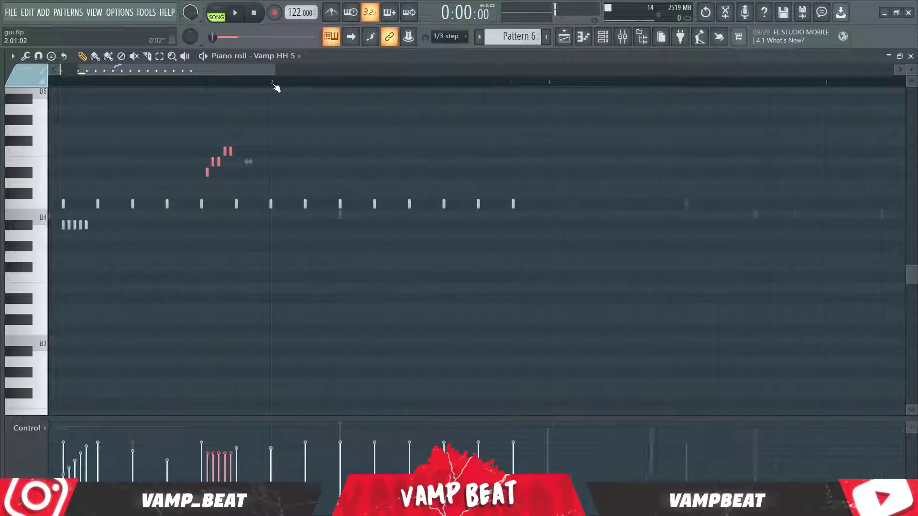
click(315, 203)
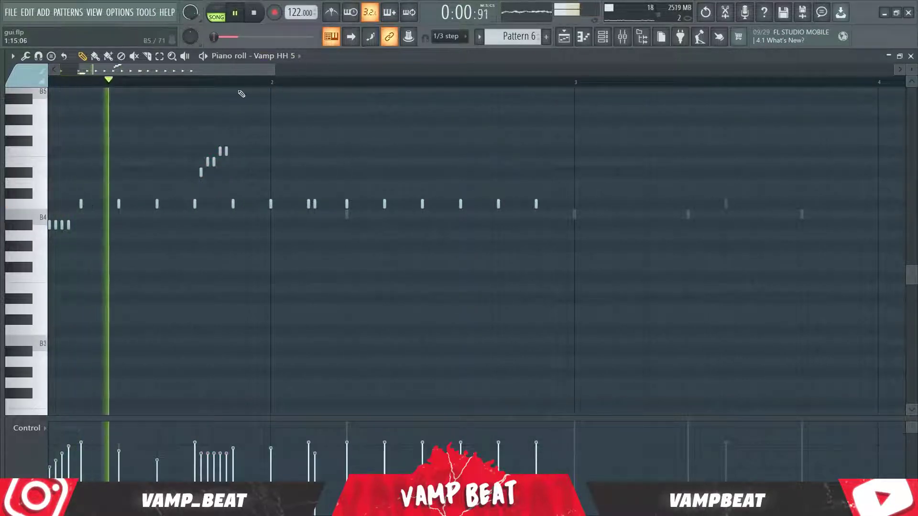
scroll(277, 90, up, 2)
key(space)
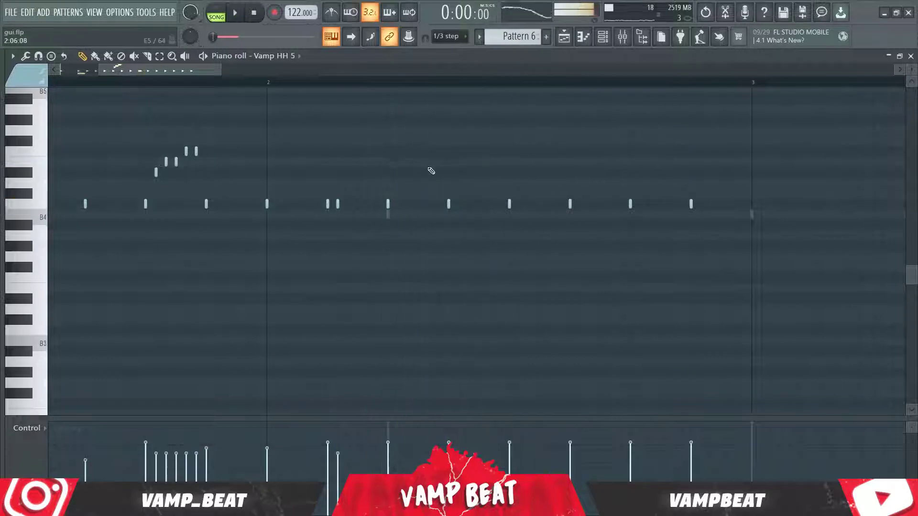
Try shifting bar 2's step 5 C5 hit to one third past step 4 and adding another C5 hit after it.
scroll(387, 186, right, 1)
drag(349, 201, 339, 203)
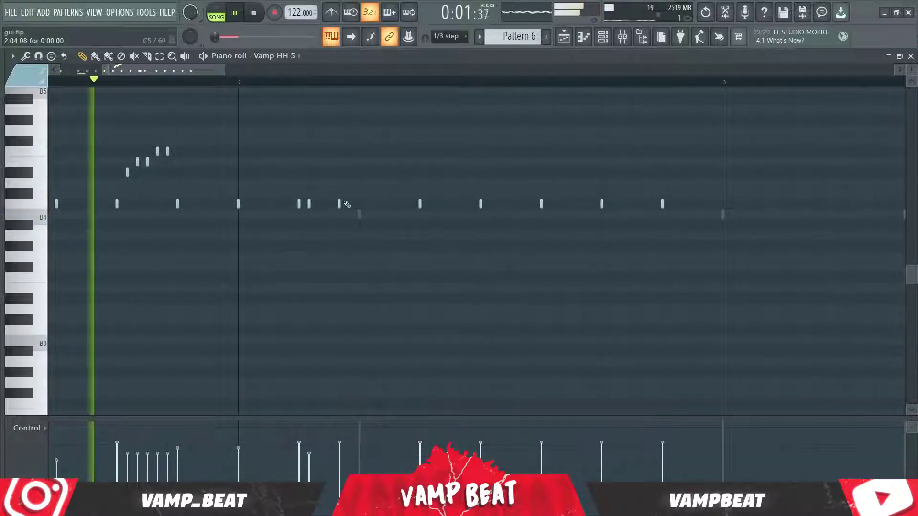
click(379, 204)
key(space)
right_click(379, 204)
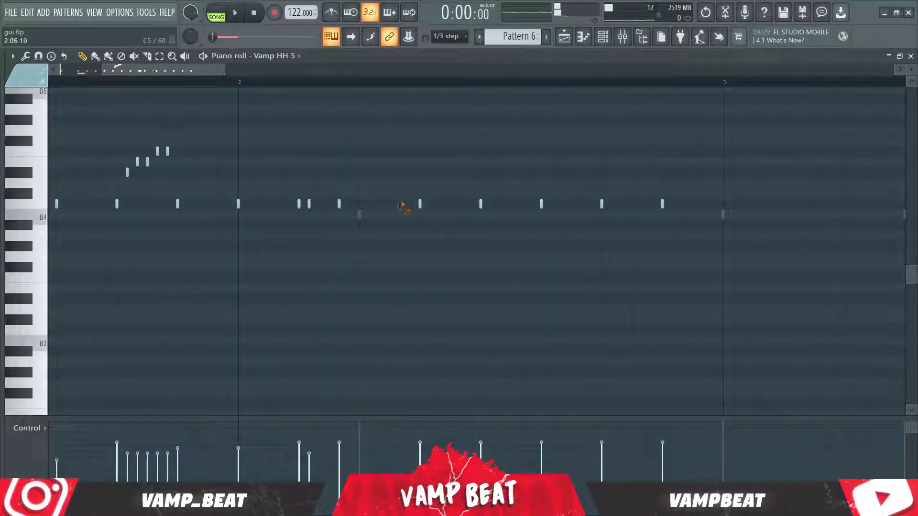
Move the shifted C5 hit to step 4 of bar 2 and, using 1/2 step snap, reposition the middle hit halfway between steps 3 and 4.
click(454, 36)
click(450, 49)
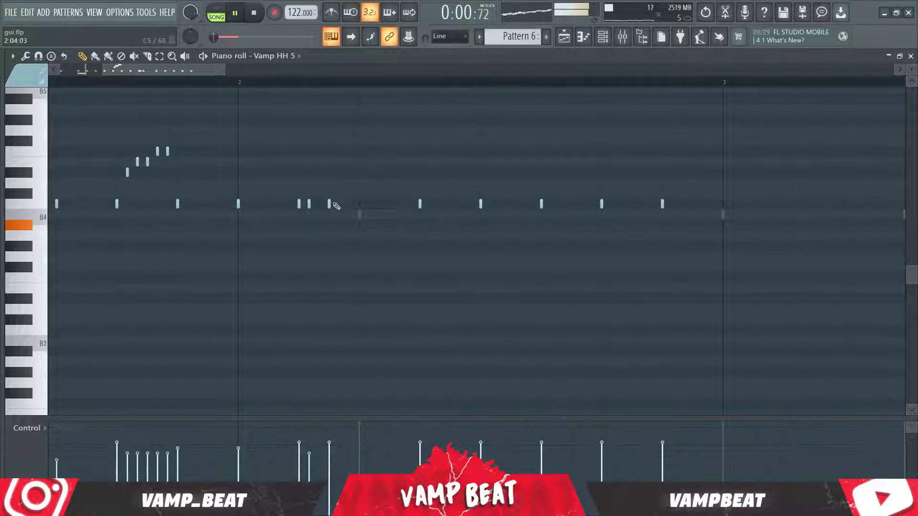
click(451, 36)
click(447, 116)
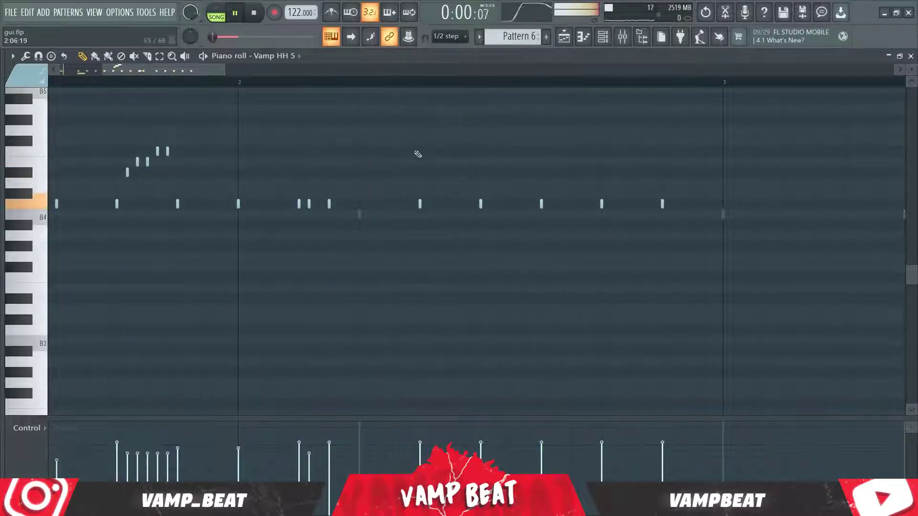
right_click(310, 206)
click(315, 204)
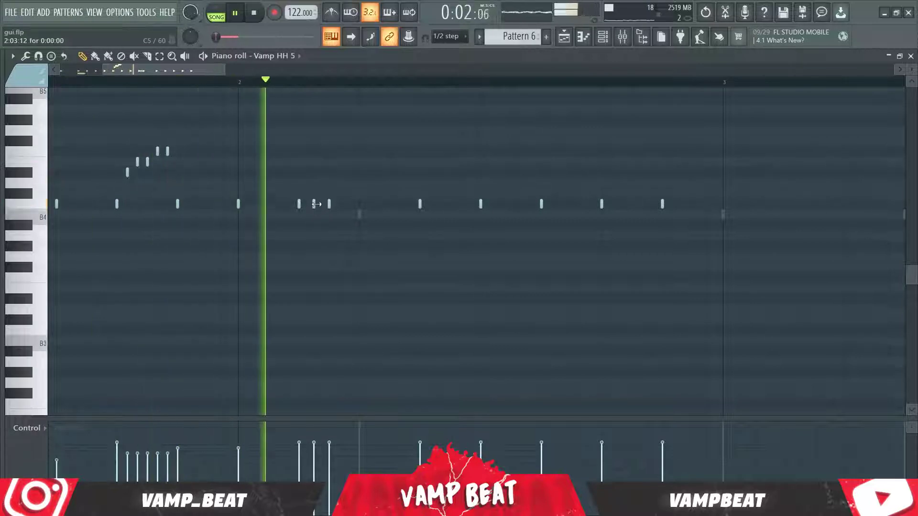
key(space)
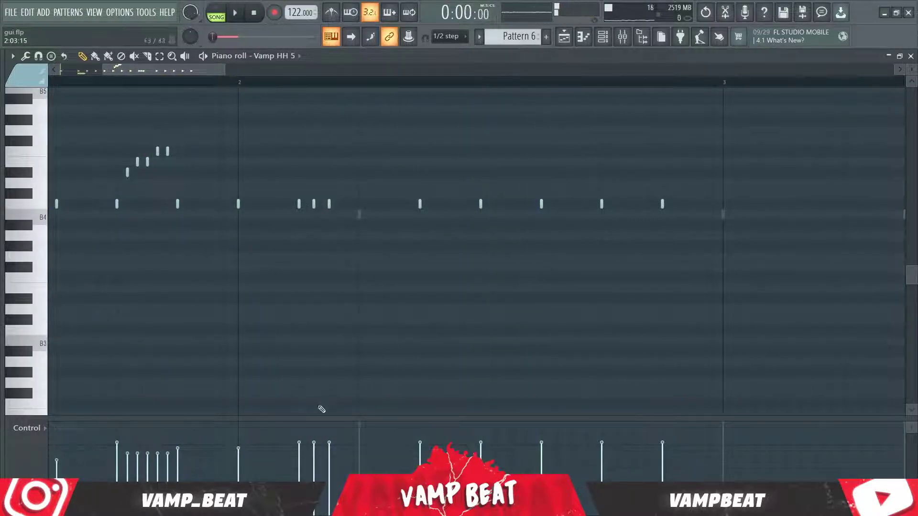
Add an A#3 hit on step 3 of bar 2 and play back the pattern.
scroll(239, 311, down, 3)
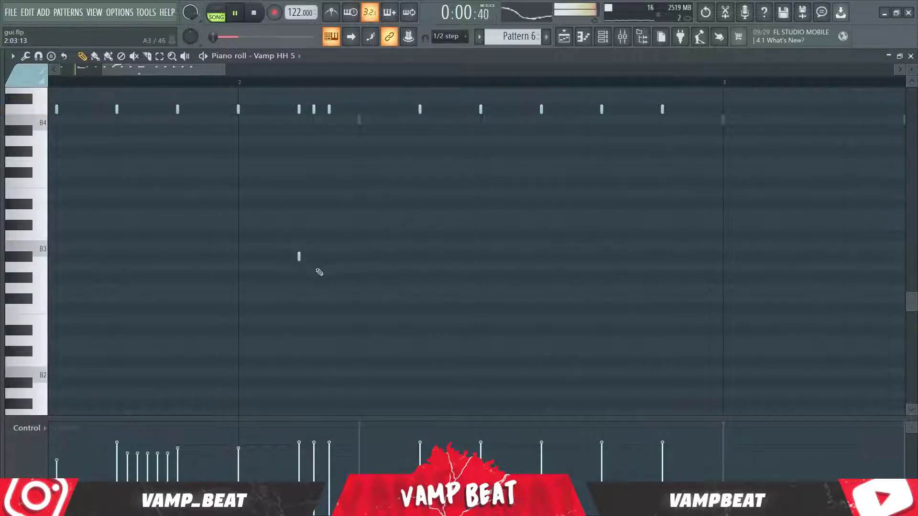
scroll(352, 82, down, 3)
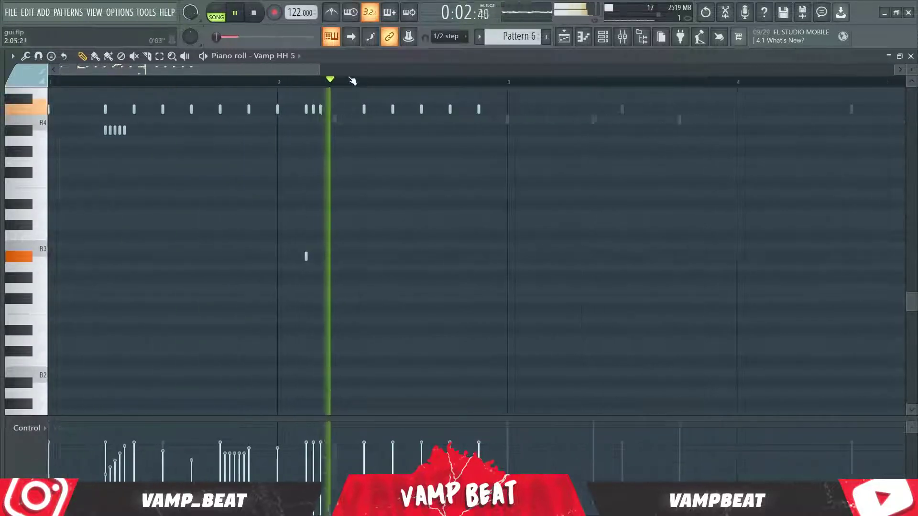
scroll(352, 82, up, 3)
key(space)
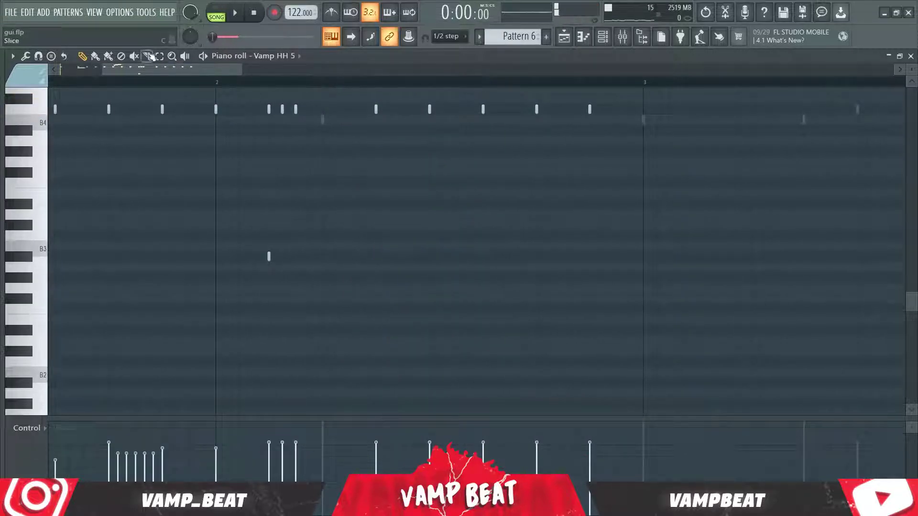
Replace the C5 hits on steps 11 and 13 of bar 2 with a nine-hit descending run from A#4 to F#4 at 1/4 step snap.
drag(549, 143, 455, 246)
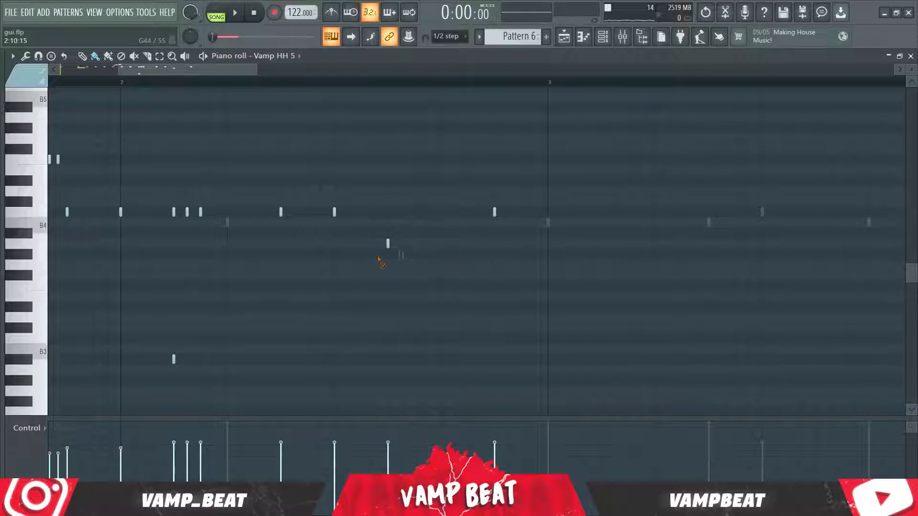
click(447, 38)
click(459, 95)
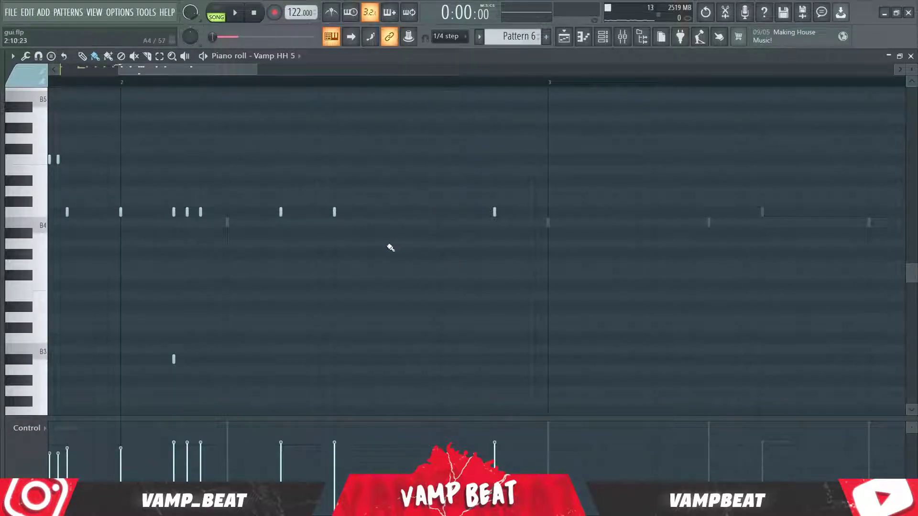
click(451, 37)
click(451, 46)
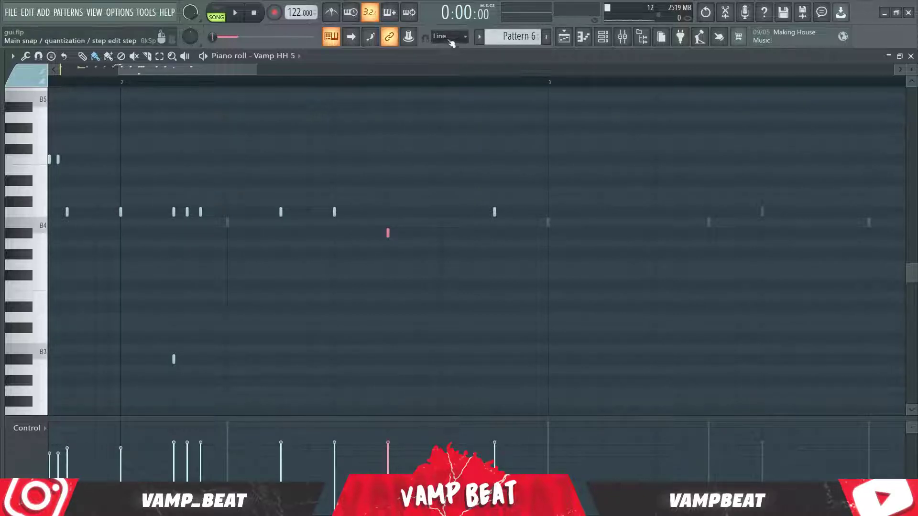
click(451, 38)
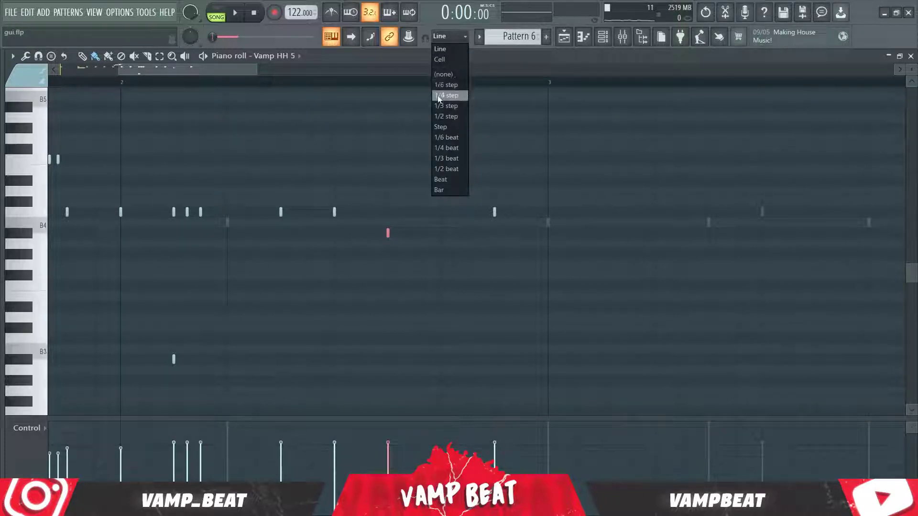
click(442, 95)
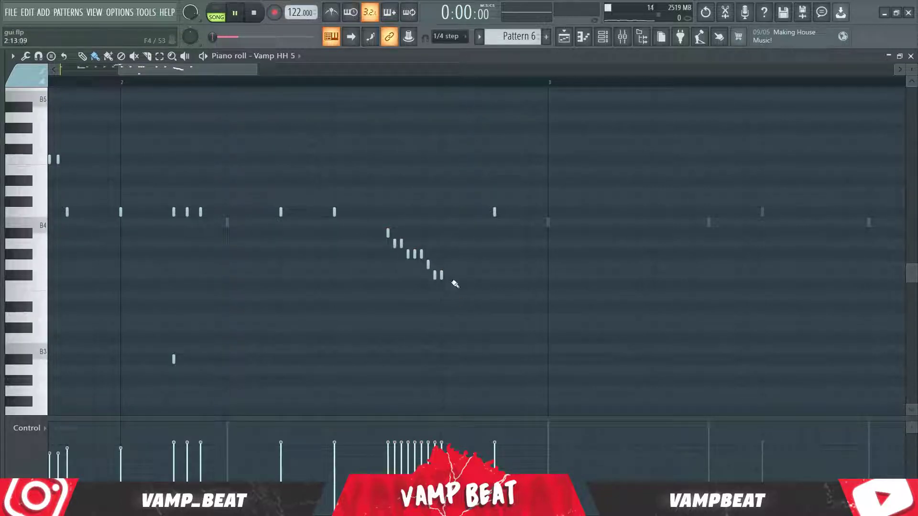
Switch to the Draw tool and shape the descending run's velocities into a rising ramp, checking it in playback.
middle_click(444, 229)
click(461, 248)
drag(464, 229, 362, 301)
drag(391, 450, 444, 476)
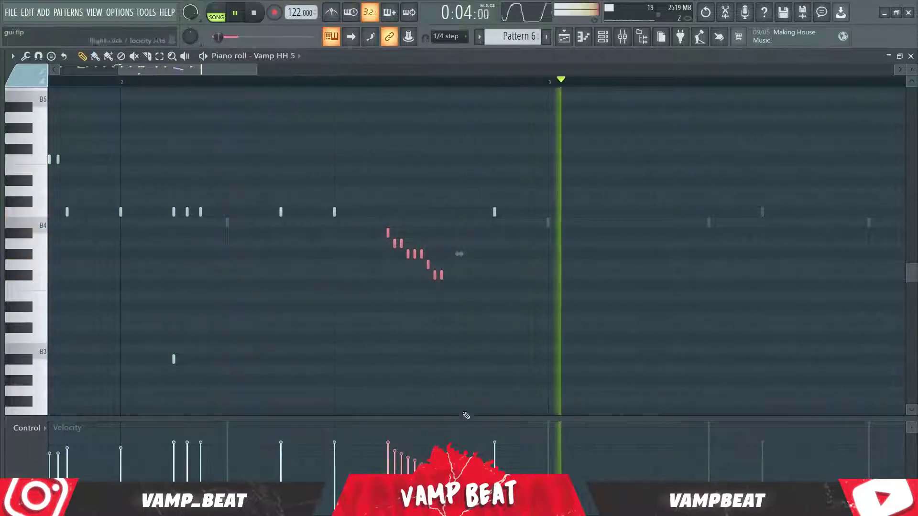
key(space)
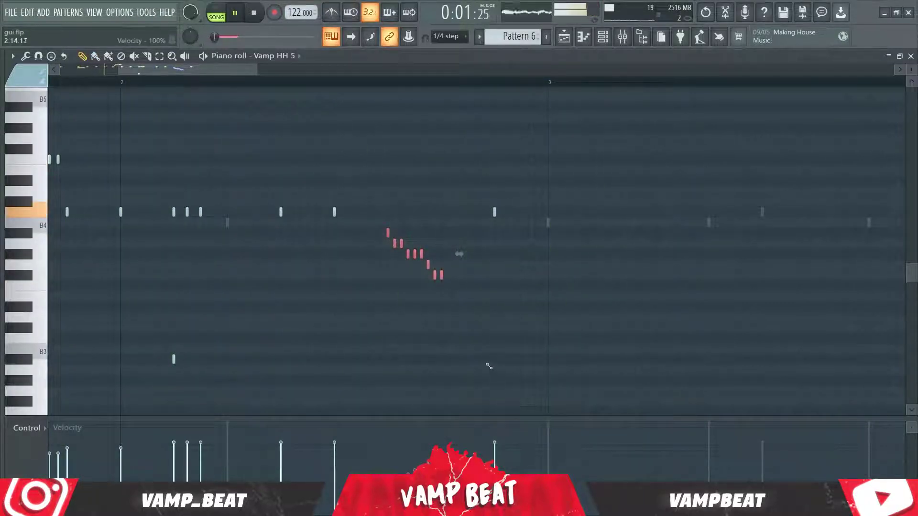
middle_click(480, 339)
click(497, 342)
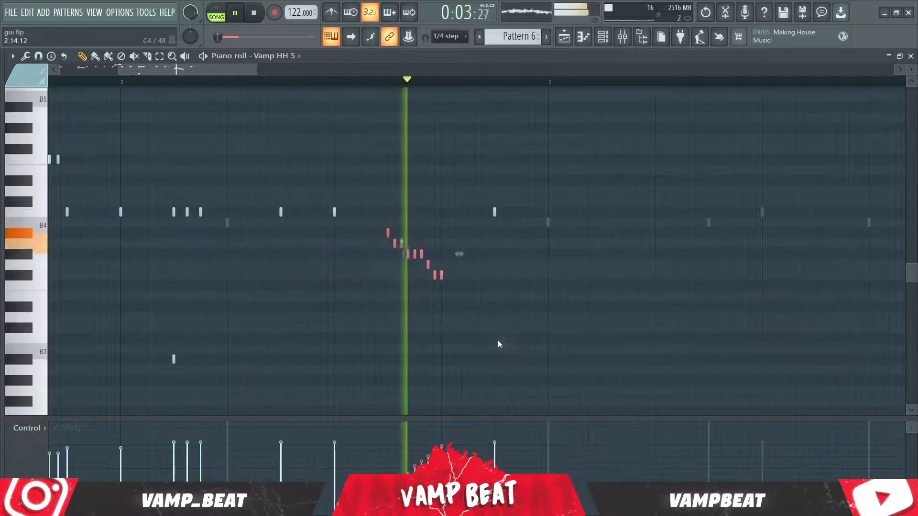
key(space)
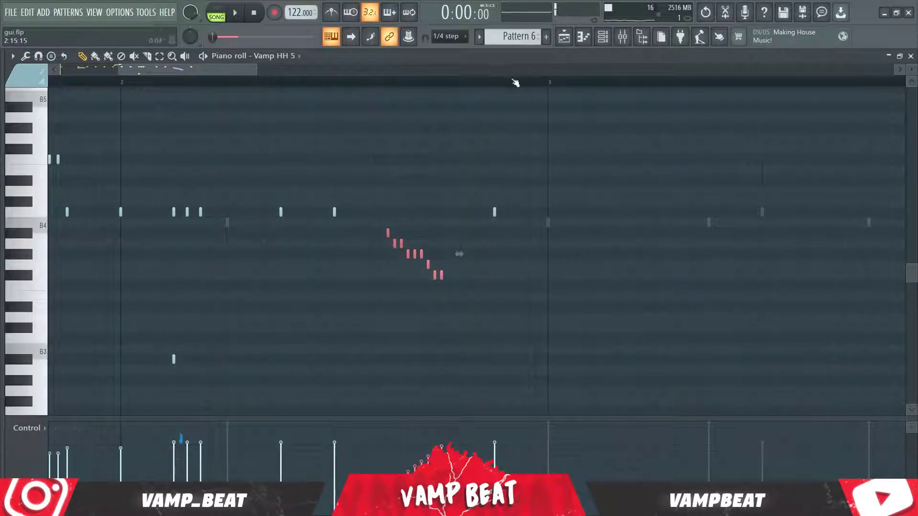
Replace bar 2's step 15 C5 hit with two F#4 hits after the descending run at 1/3 beat snap, and play it back.
click(461, 36)
click(454, 158)
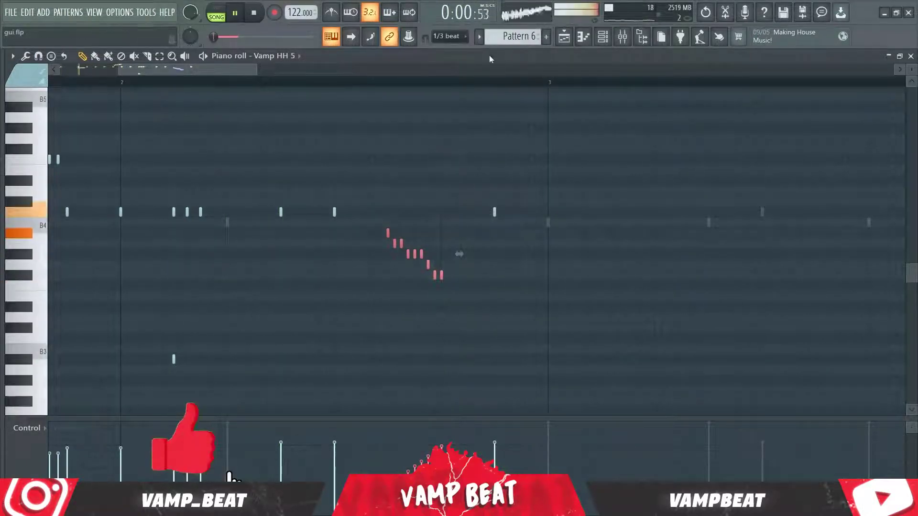
key(space)
click(474, 275)
click(518, 274)
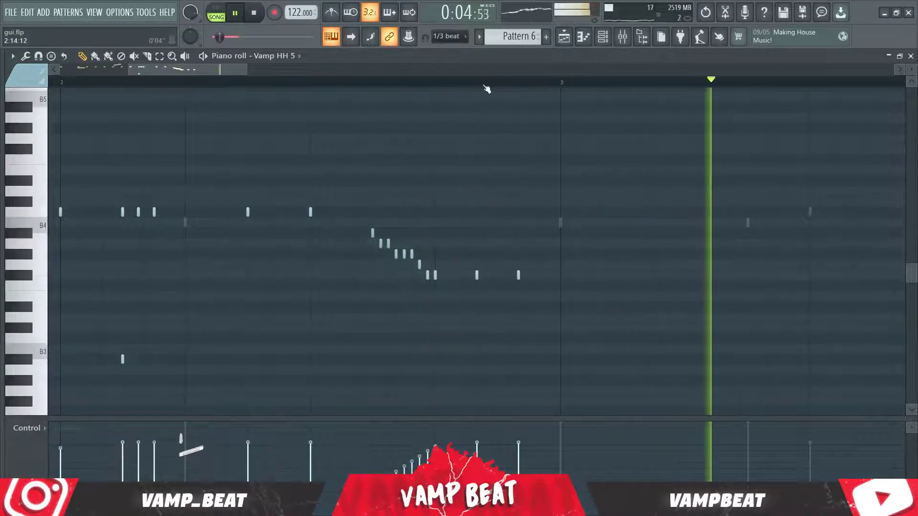
key(space)
scroll(485, 88, down, 5)
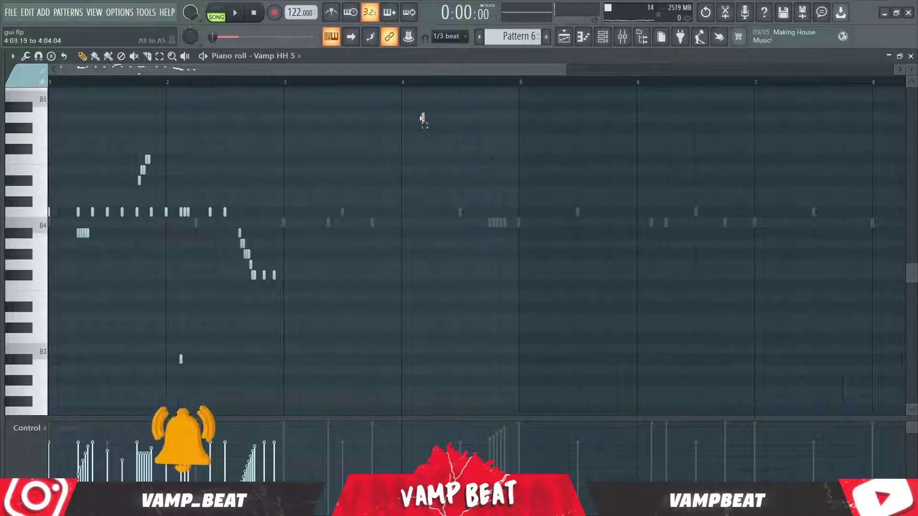
Copy the whole two-bar hi-hat pattern into bars 3 and 4 and play it back.
drag(423, 114, 50, 353)
key(alt+F8)
key(alt+F8)
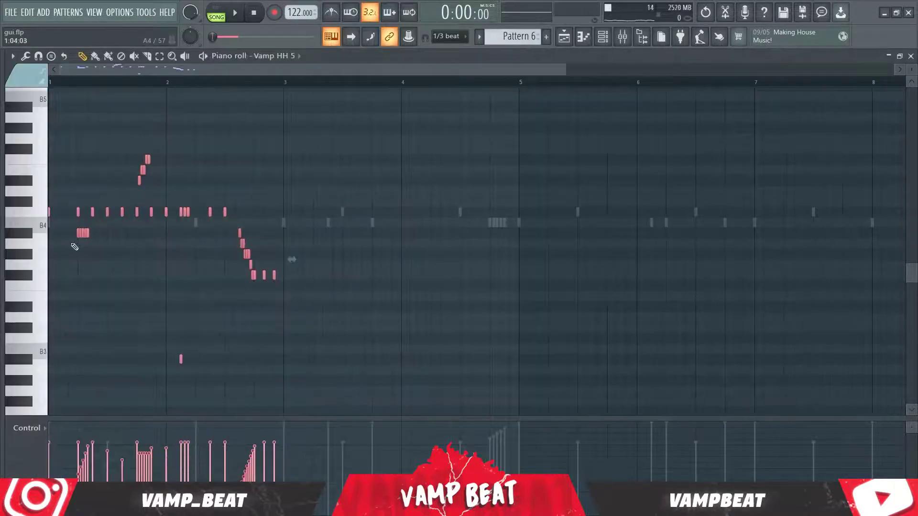
drag(82, 236, 321, 250)
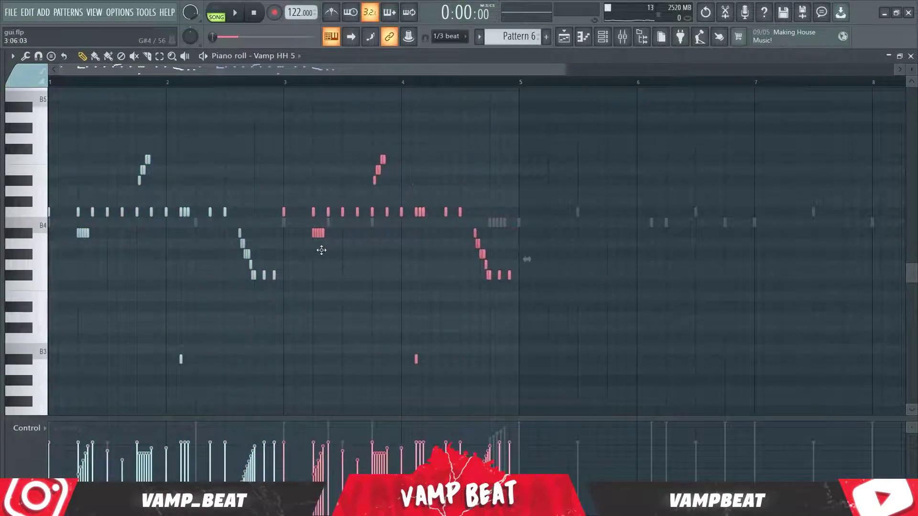
key(space)
scroll(323, 212, up, 3)
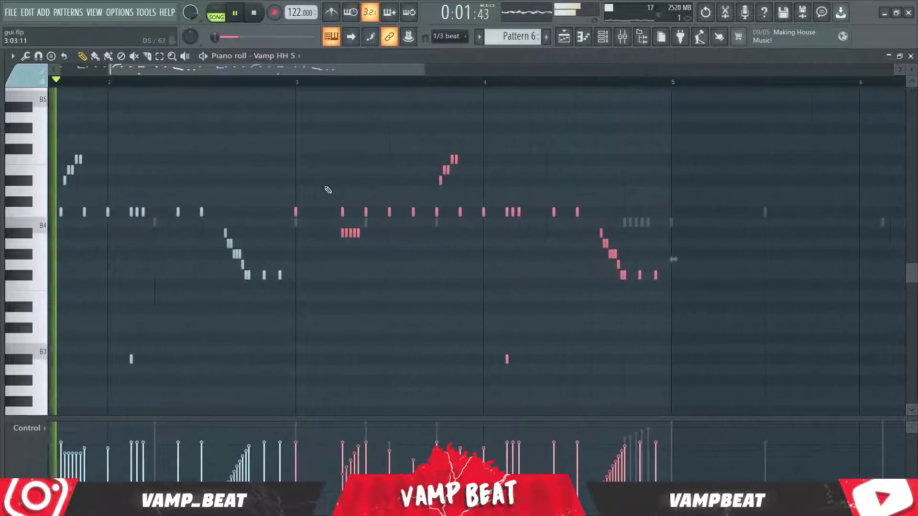
Set the snap to Line, clear the note selection and listen to the copied bars.
click(464, 36)
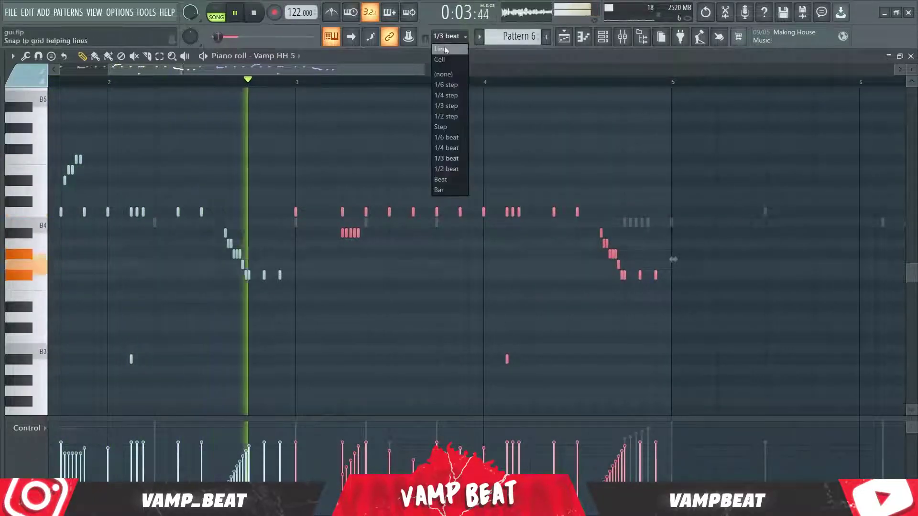
click(444, 78)
click(317, 212)
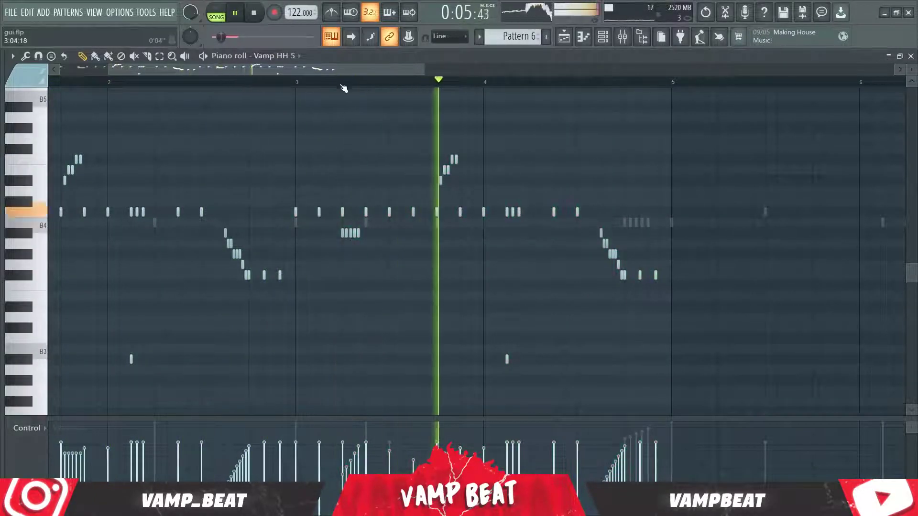
scroll(343, 86, up, 2)
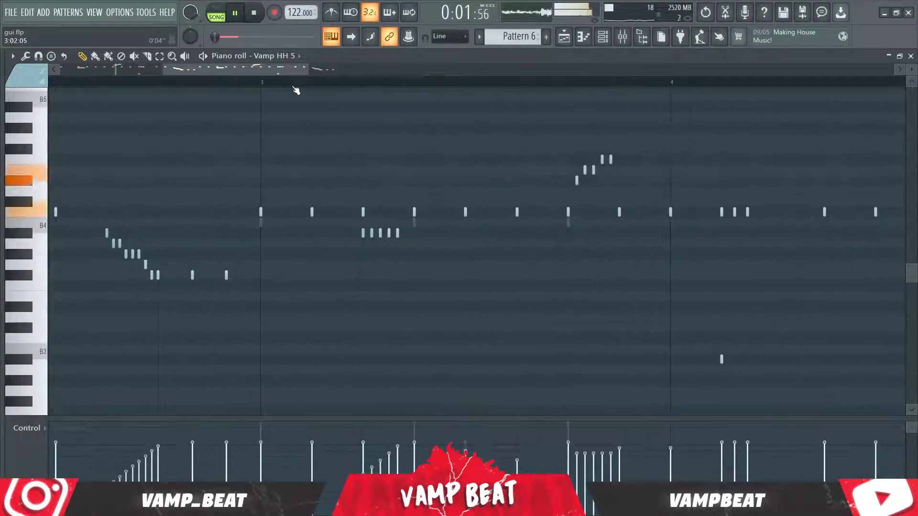
scroll(296, 90, down, 4)
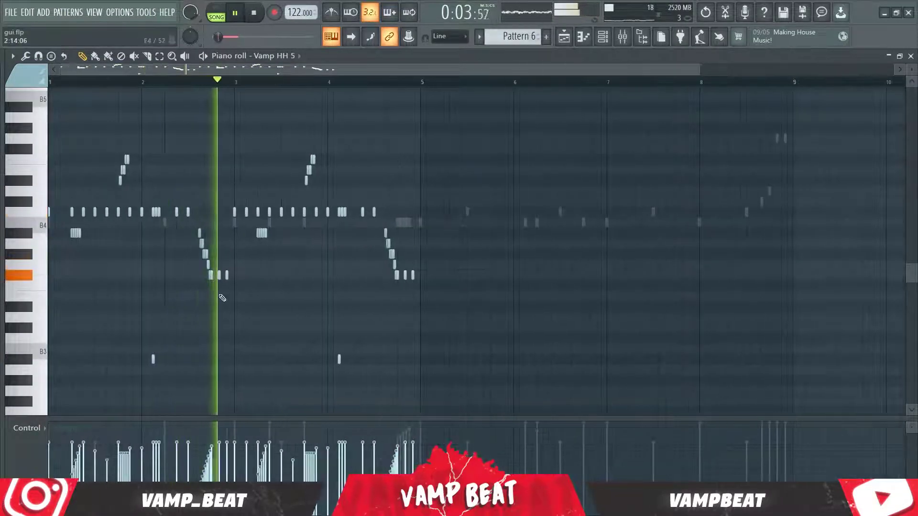
Delete the descending run and its trailing F#4 hits at the end of bar 2, and play back the pattern.
key(space)
drag(194, 229, 243, 297)
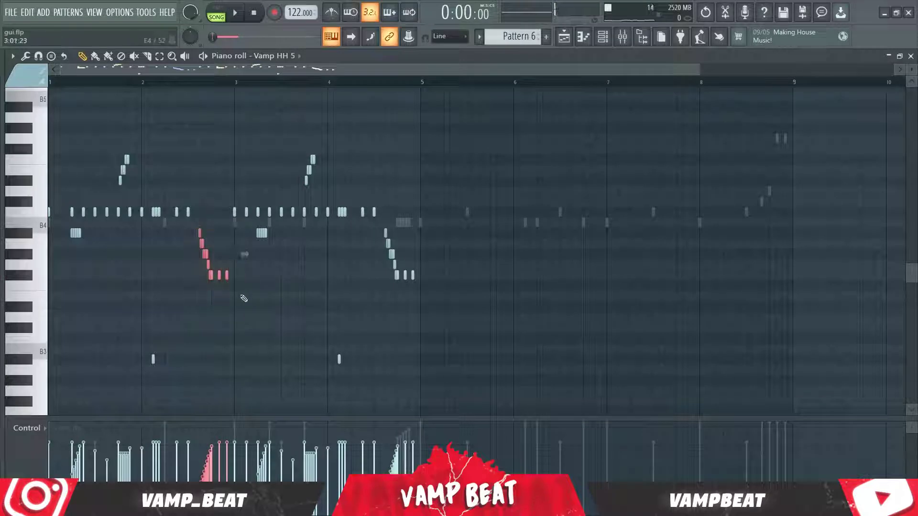
key(space)
scroll(174, 85, up, 3)
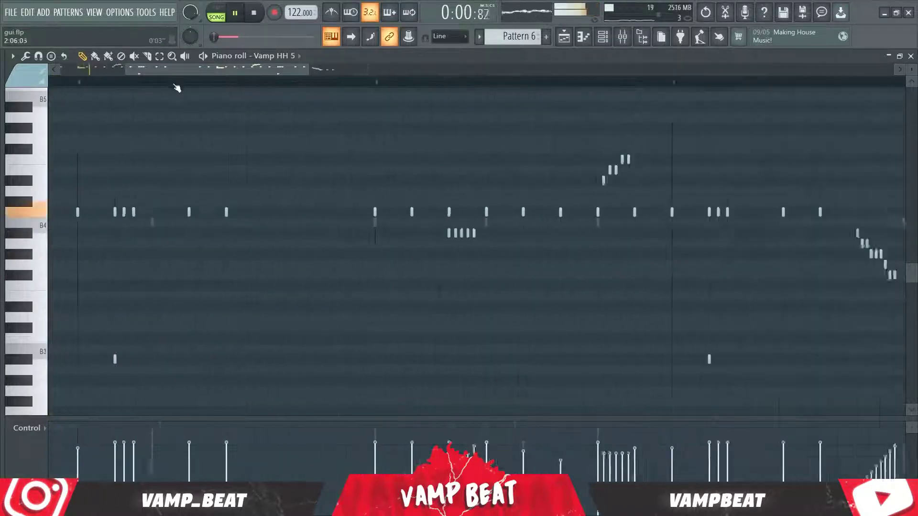
Switch to the Paint tool and add a one-step C5 hit on step 11 of bar 2.
click(108, 57)
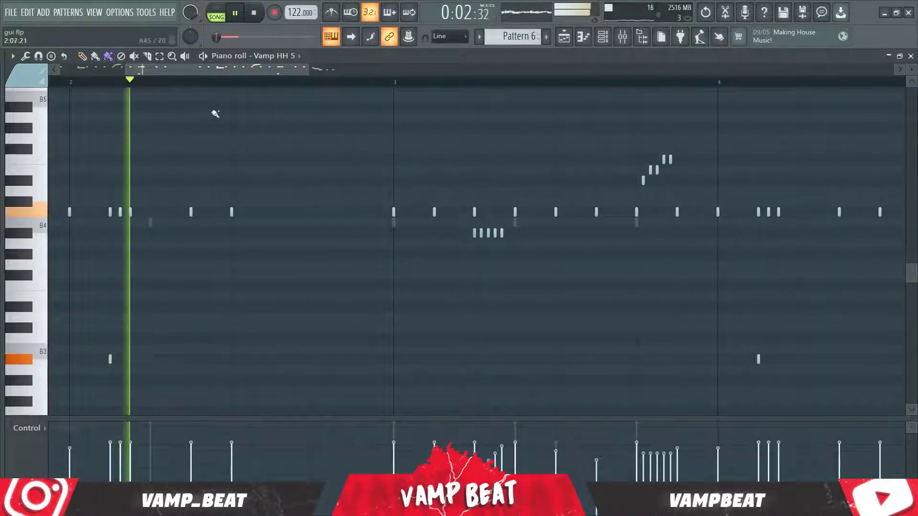
click(274, 211)
key(space)
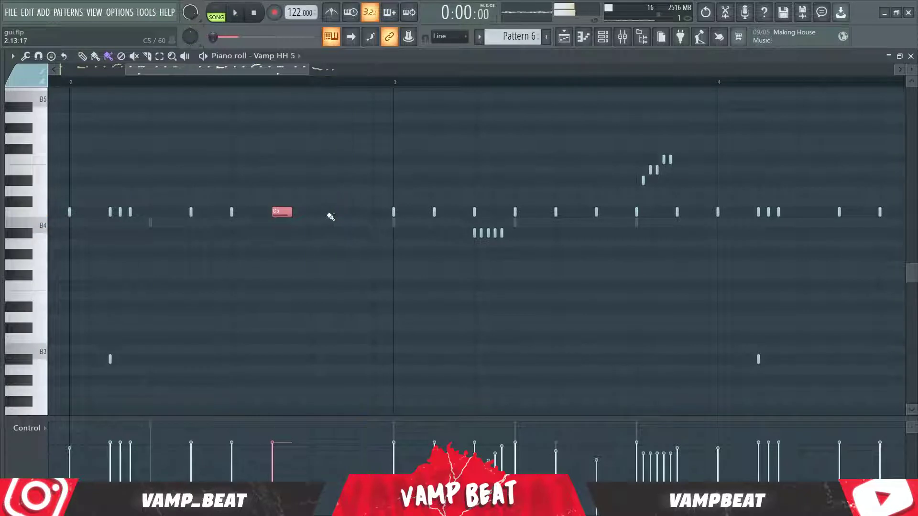
Paint a seven-hit D5 roll from step 13 and an eight-hit G4 roll from step 15 of bar 2 at 1/4 step snap.
click(426, 40)
click(449, 96)
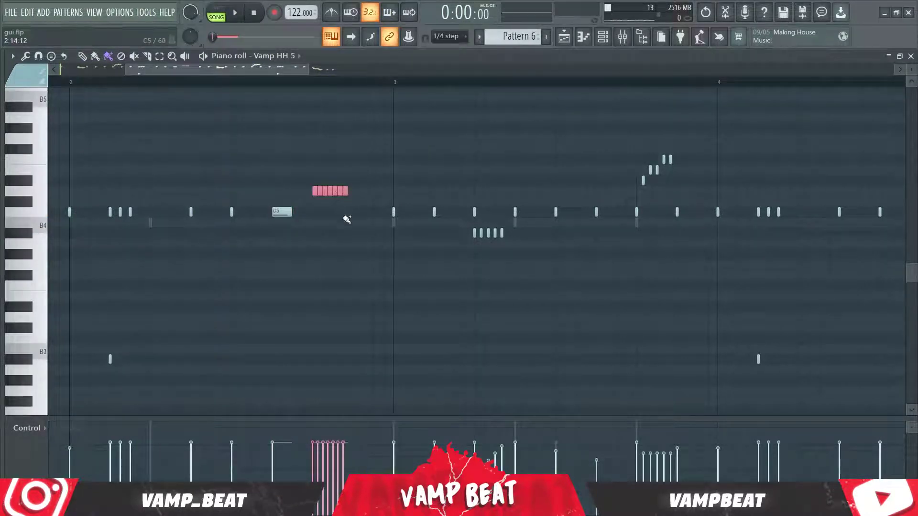
drag(349, 265, 355, 266)
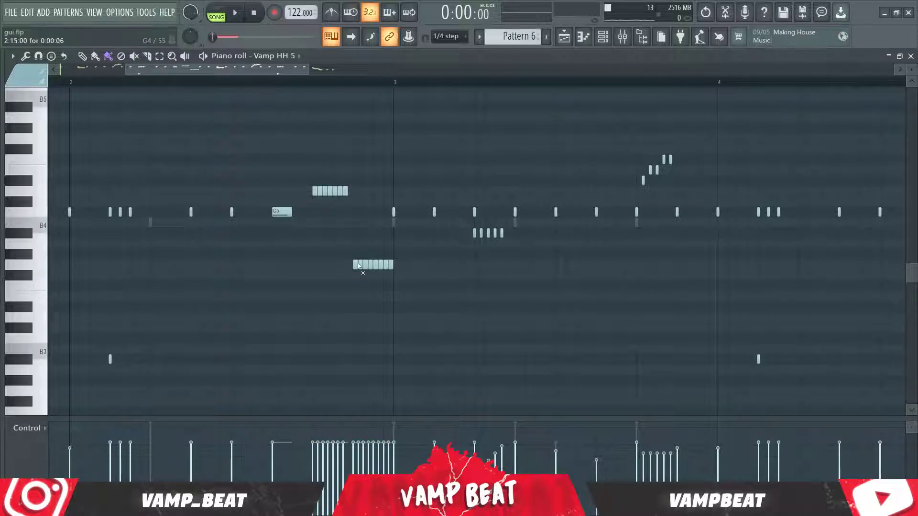
Shape the D5 and G4 rolls' velocities into rising ramps, switch to the Draw tool and play them back.
drag(370, 162, 298, 225)
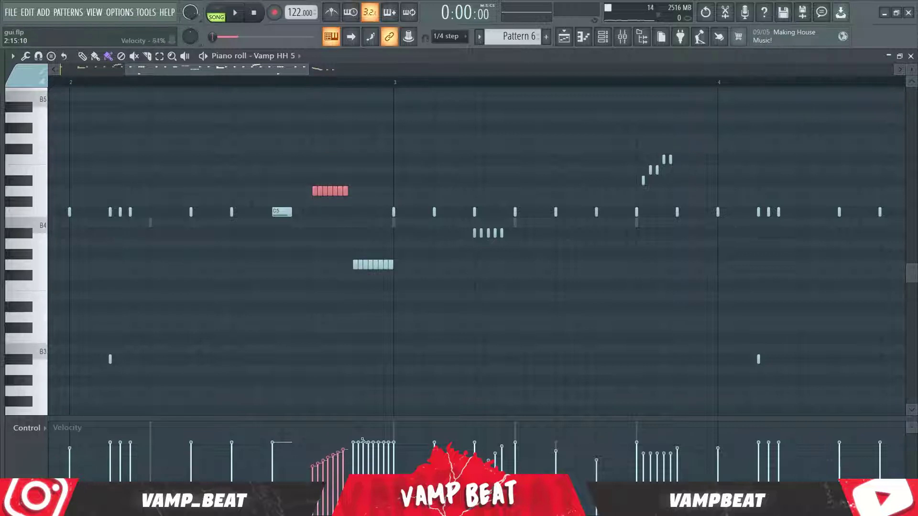
drag(334, 300, 396, 261)
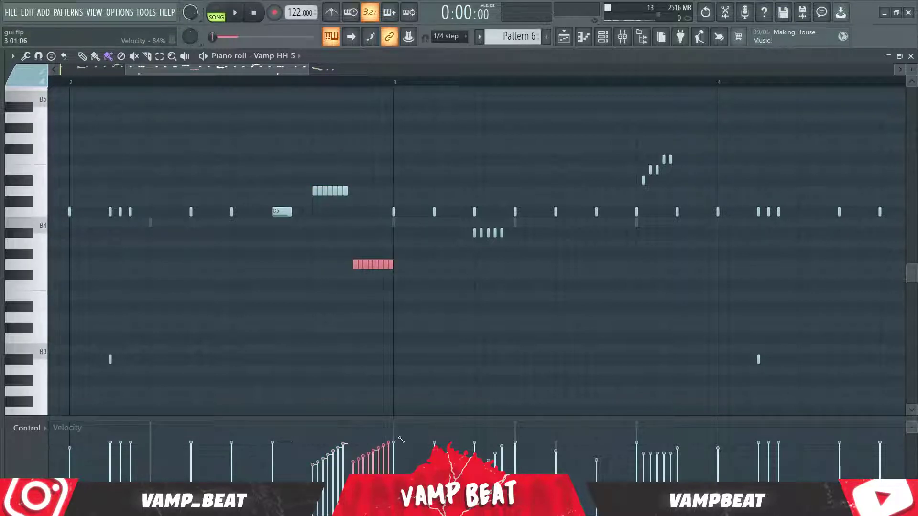
right_click(430, 321)
click(447, 341)
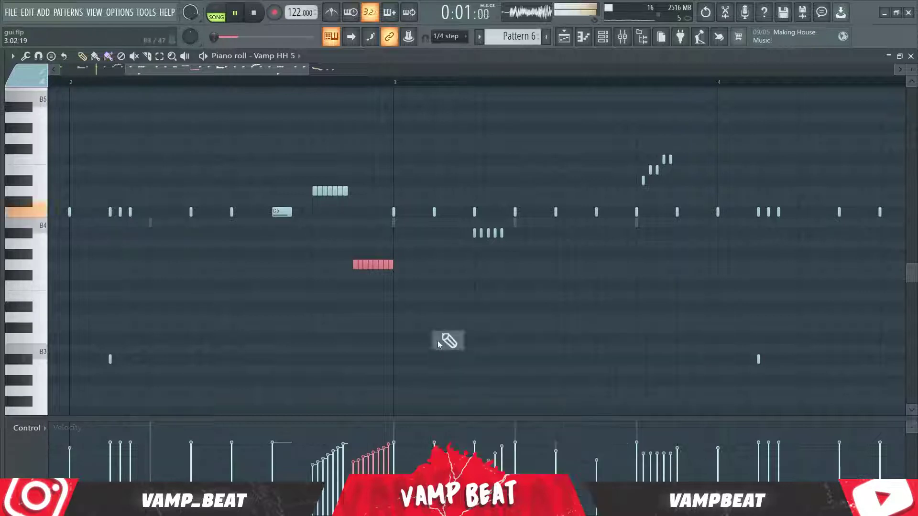
right_click(412, 322)
click(429, 341)
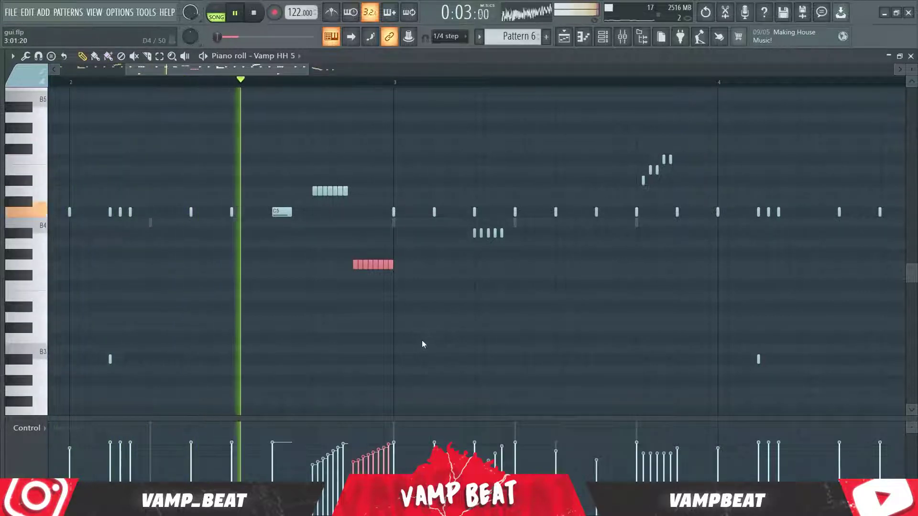
key(space)
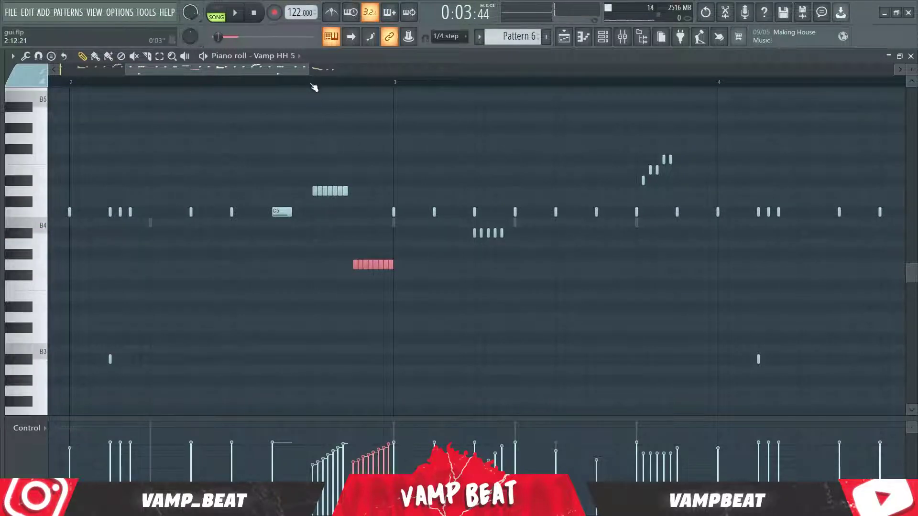
Move the last four hits of bar 2's G4 roll down to D4 and play it back from bar 2.
scroll(314, 88, up, 2)
drag(461, 249, 402, 291)
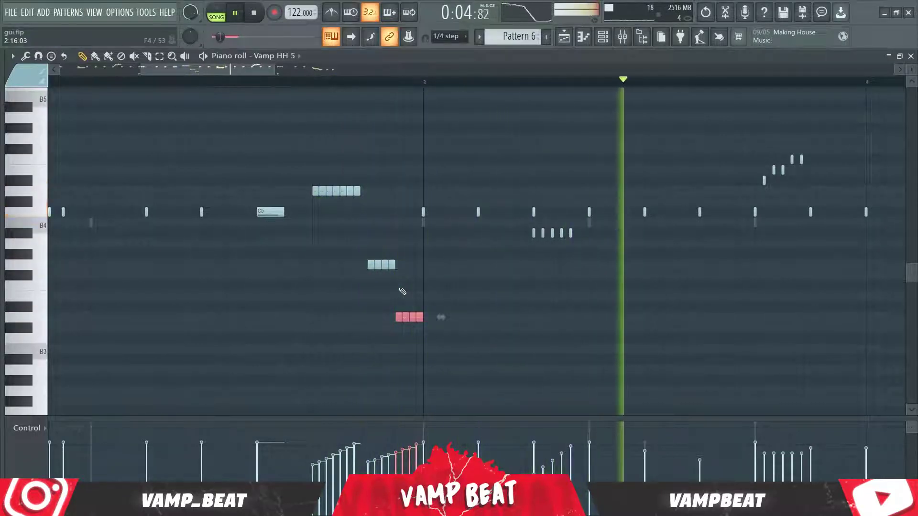
key(space)
scroll(294, 88, down, 2)
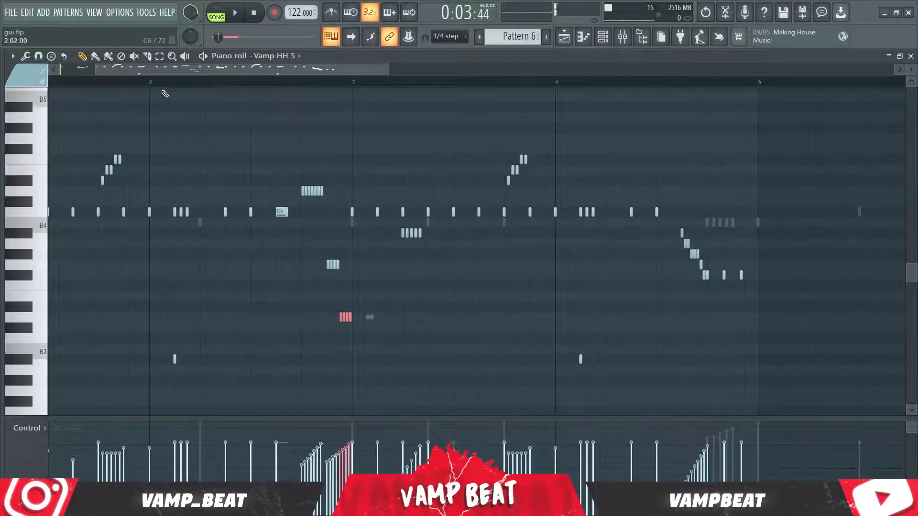
click(146, 80)
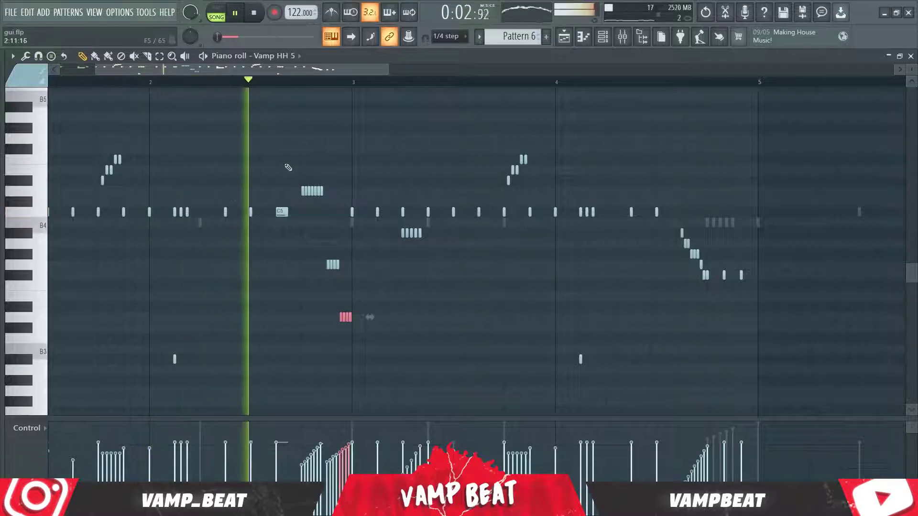
key(space)
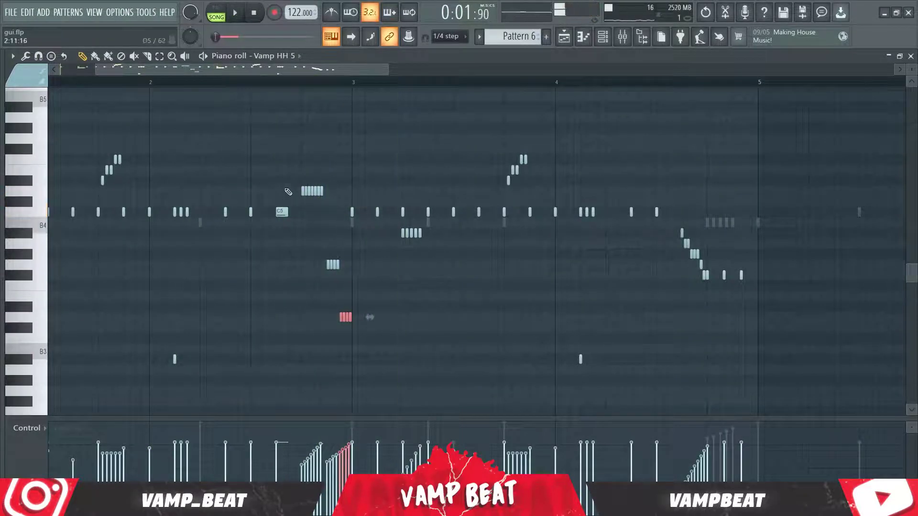
Reshape the velocities of bar 2's D5 roll into a falling ramp and play it back.
drag(287, 189, 341, 195)
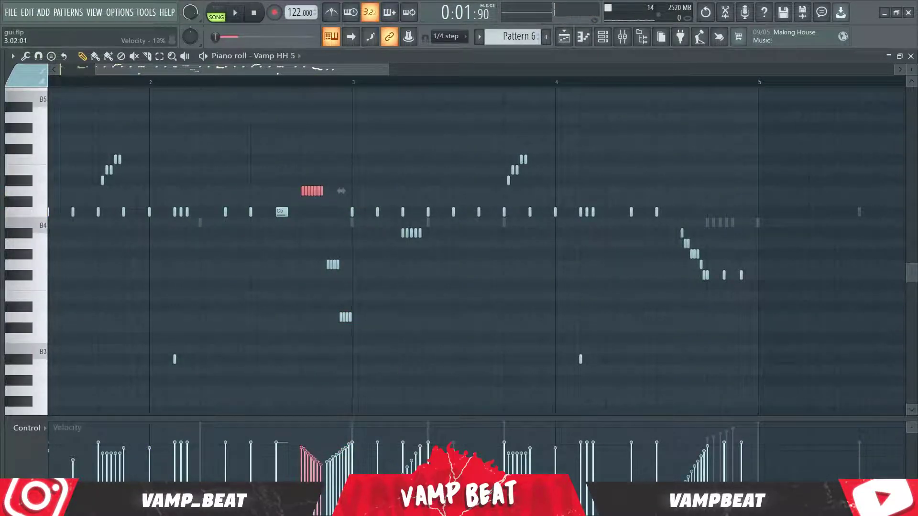
key(space)
right_click(417, 346)
right_click(418, 346)
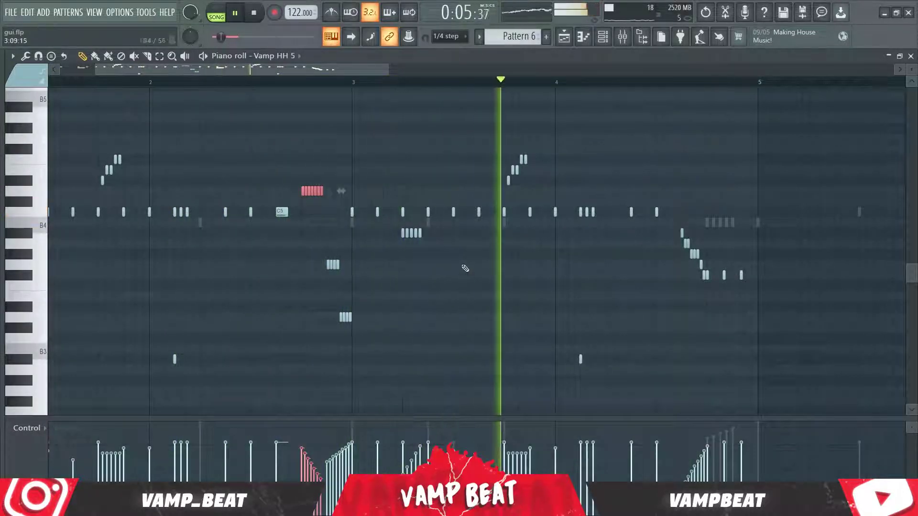
key(space)
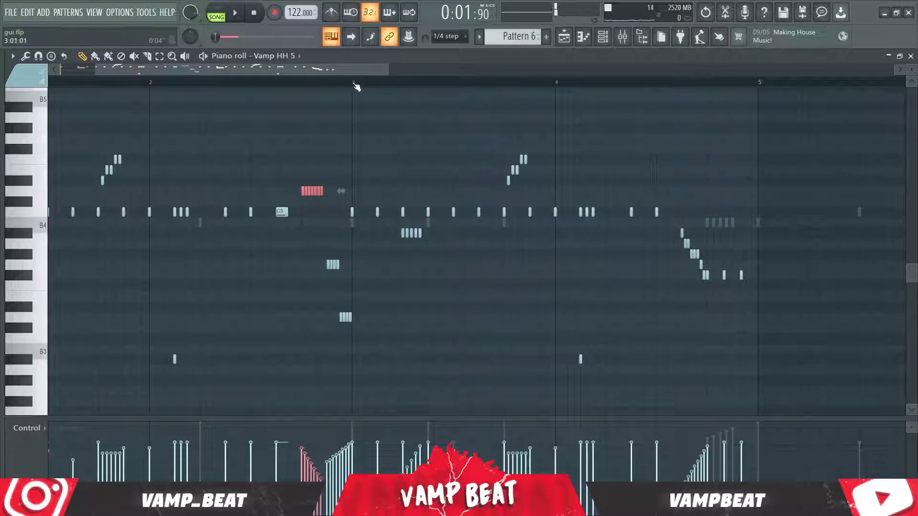
Play back from bar 3 and delete the five-hit A#4 roll starting on its step 5.
click(354, 84)
key(space)
right_click(385, 231)
key(space)
key(space)
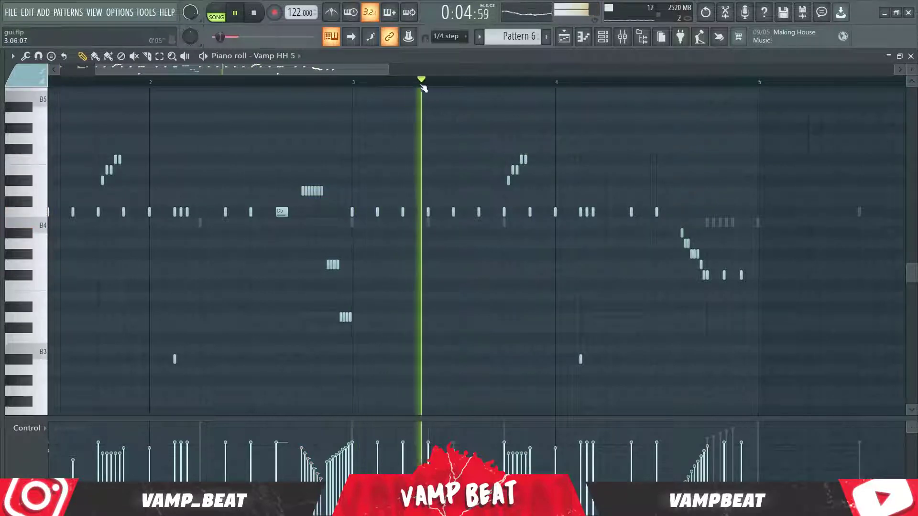
Lower the velocity of the C5 hit on step 3 of bar 3 and play it back.
key(space)
scroll(423, 85, up, 2)
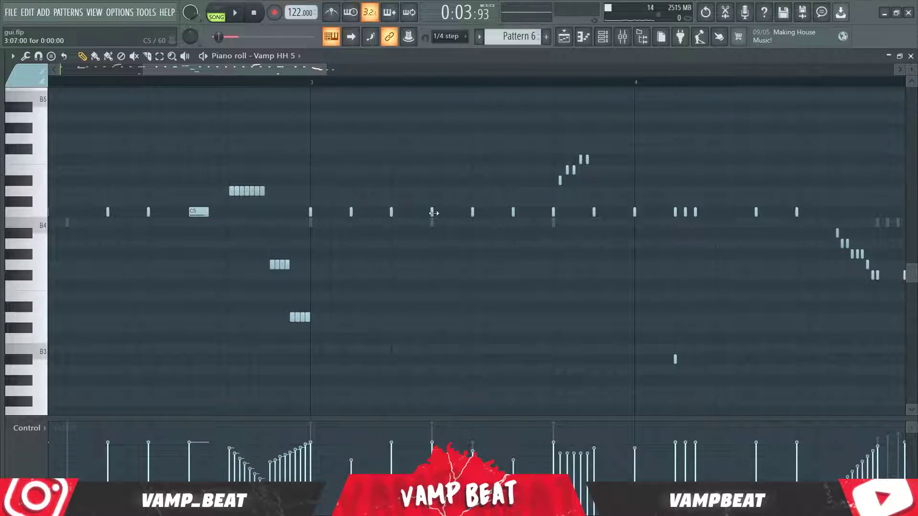
key(space)
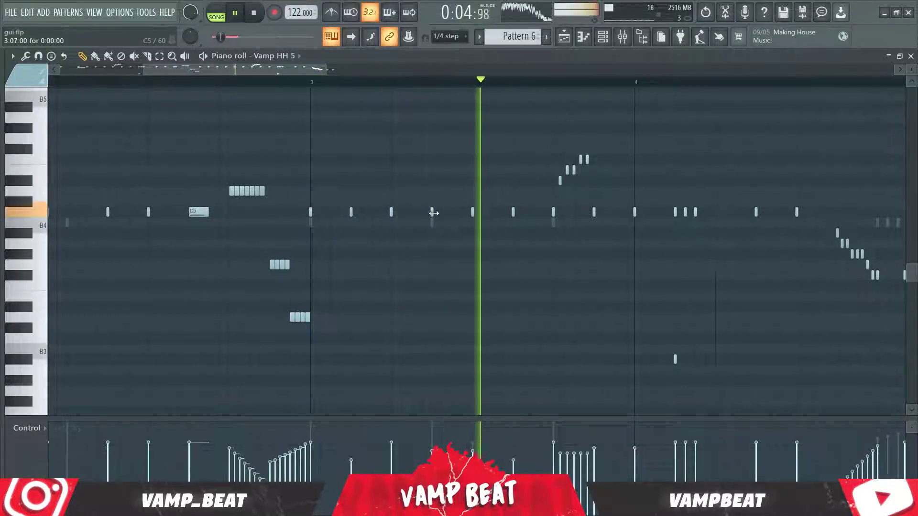
Replace bar 3's ascending run with two A4 hits starting on step 9 at 1/3 beat snap, and play them back.
key(space)
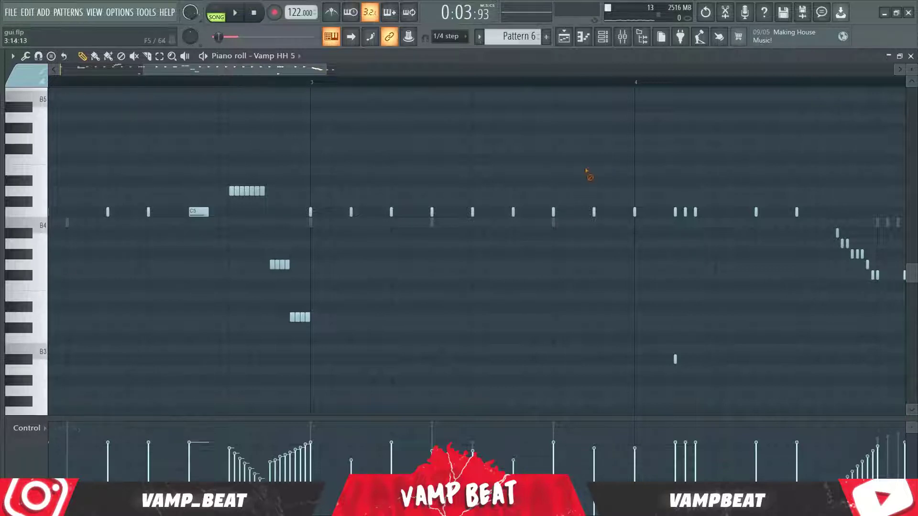
click(436, 37)
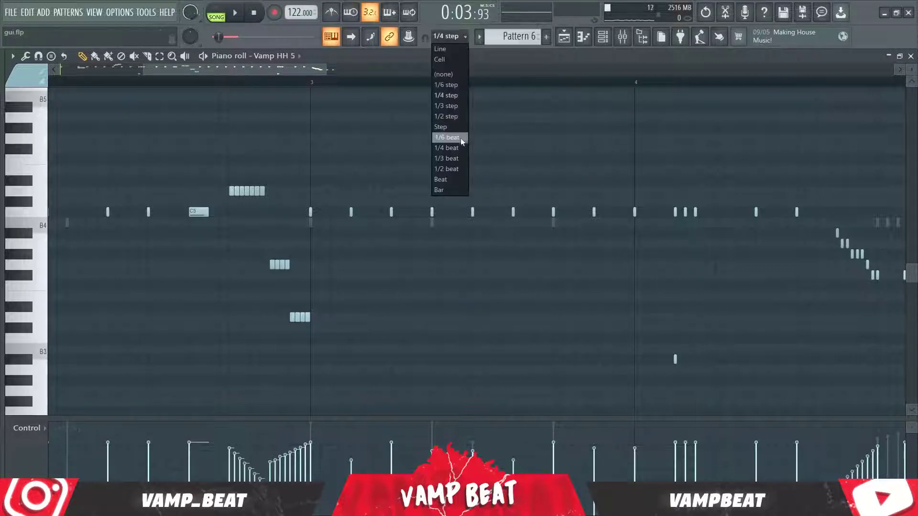
click(461, 159)
click(476, 244)
key(space)
click(498, 244)
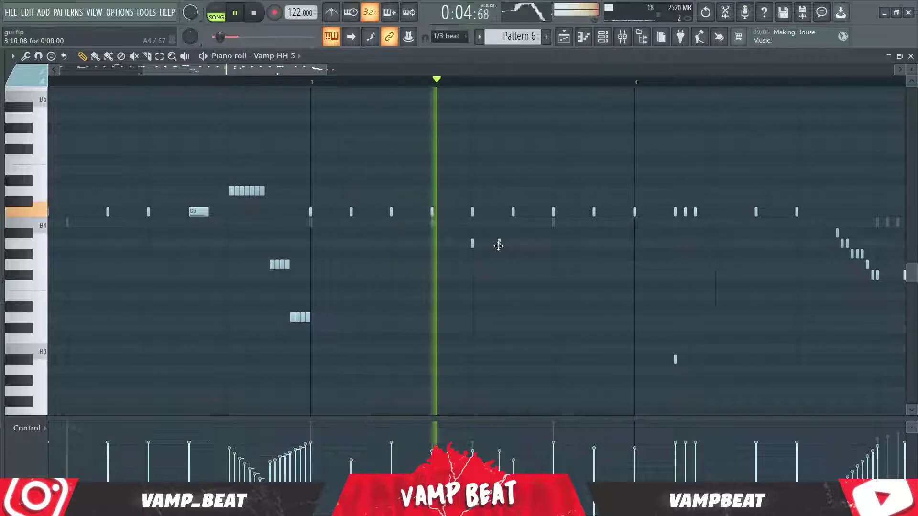
key(space)
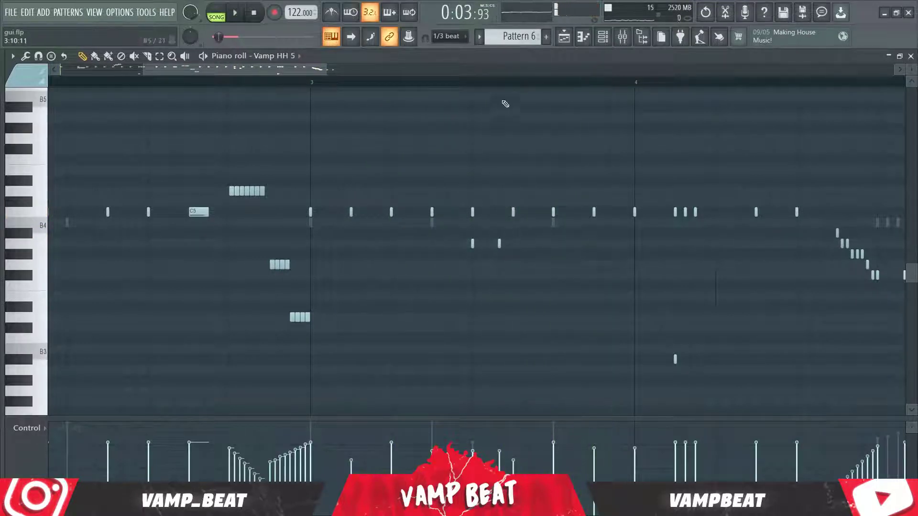
Add a third hit 1/3 beat after the two A4 hits, move all three down to A3 and play them back.
scroll(507, 98, up, 3)
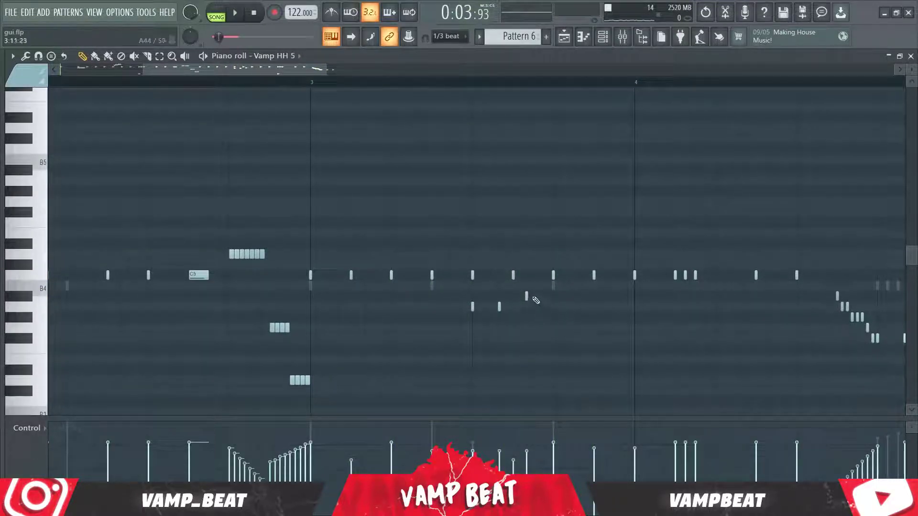
drag(541, 305, 458, 310)
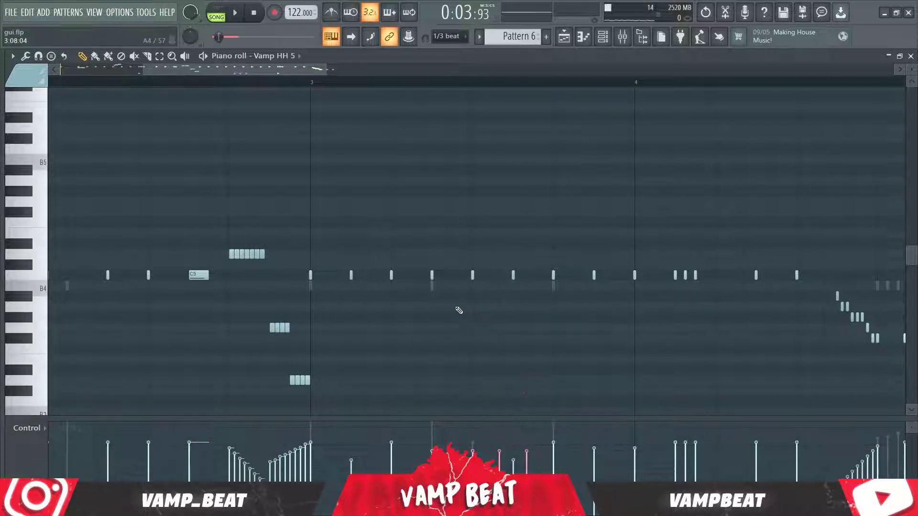
key(space)
scroll(473, 251, down, 4)
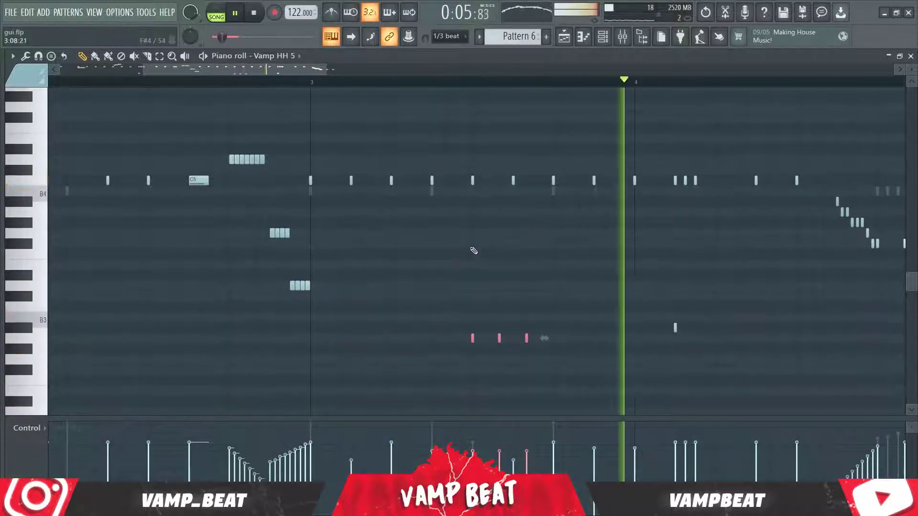
key(alt+o)
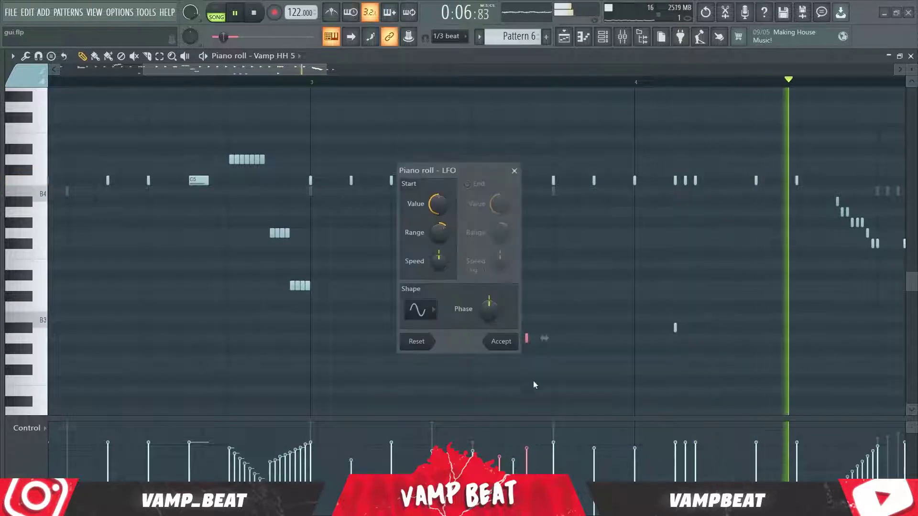
click(514, 172)
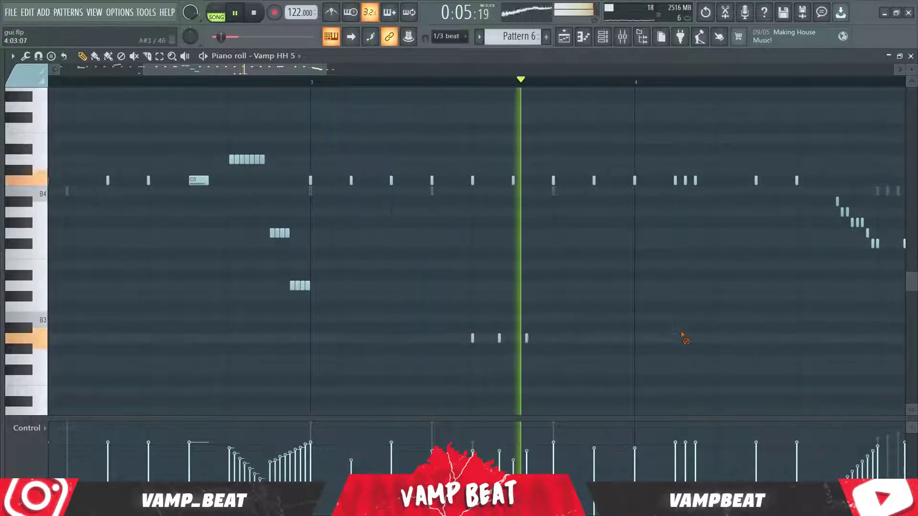
scroll(254, 137, up, 1)
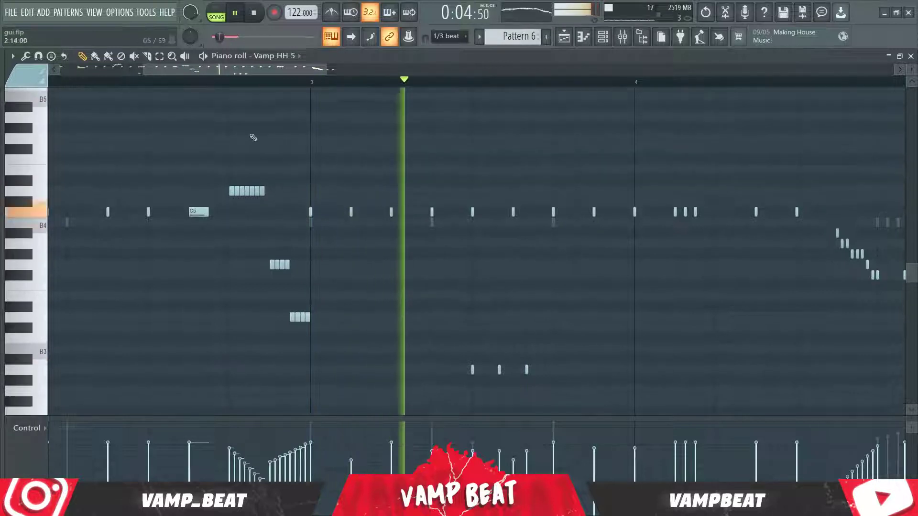
key(space)
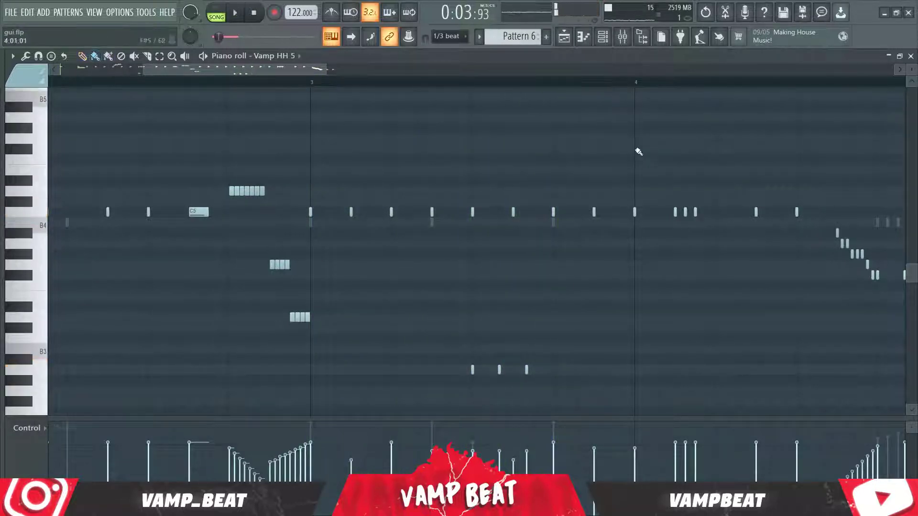
Replace the C5 hits on bar 3's step 15 and bar 4's downbeat with an ascending seven-hit run from D#5 to G5 at 1/3 step snap.
scroll(590, 247, up, 1)
click(452, 37)
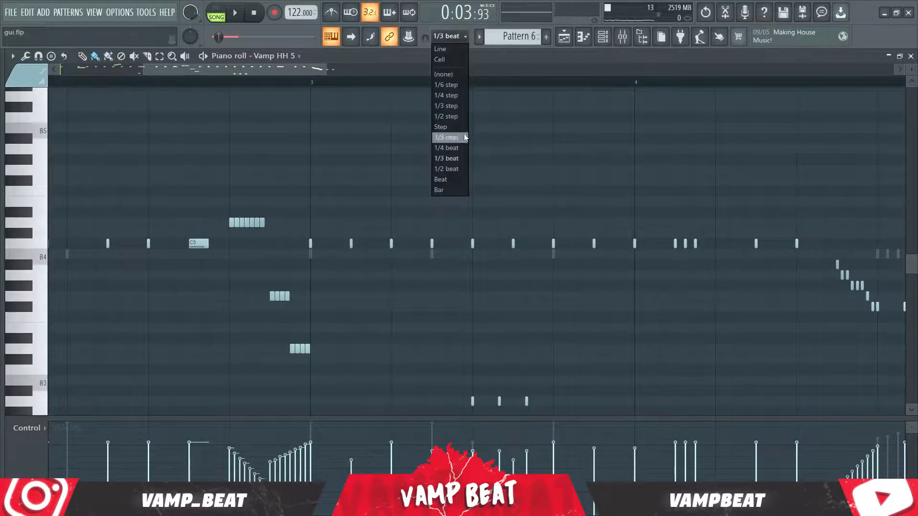
click(460, 109)
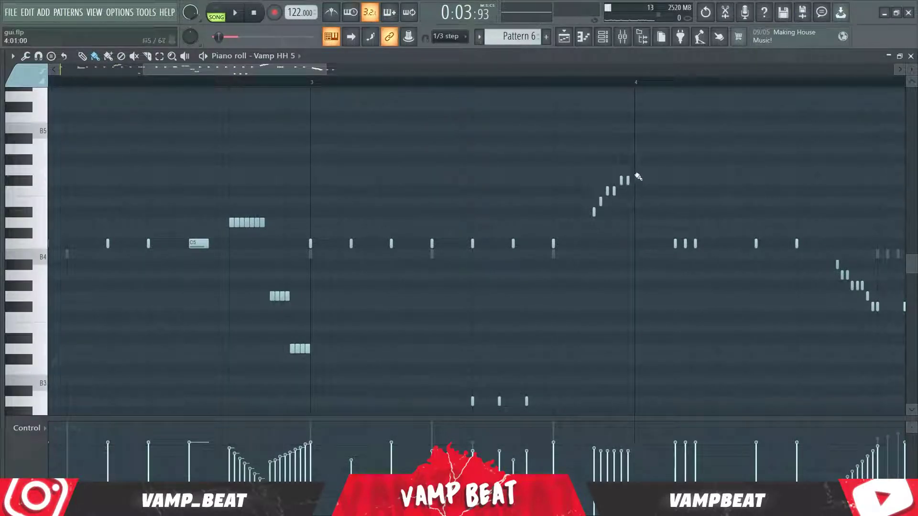
Select the ascending run leading into bar 4, ramp its velocities upward and play it back.
key(space)
drag(577, 226, 634, 159)
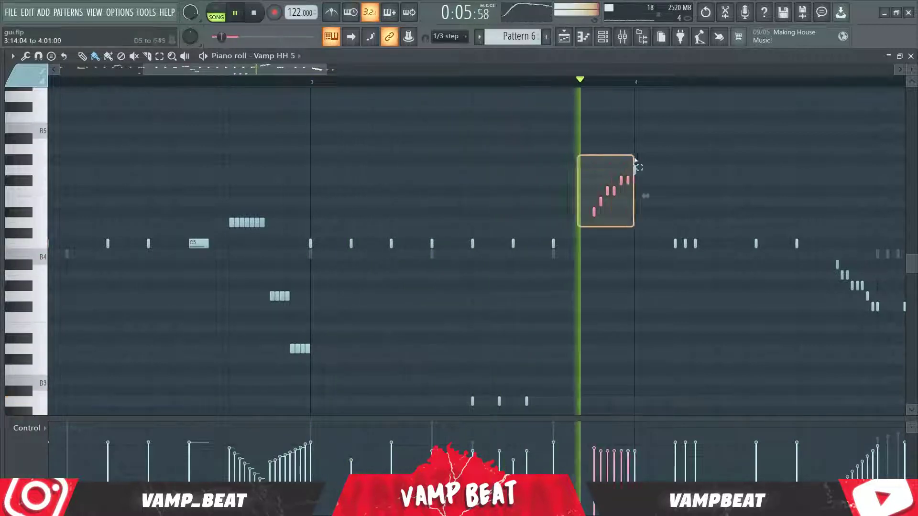
key(space)
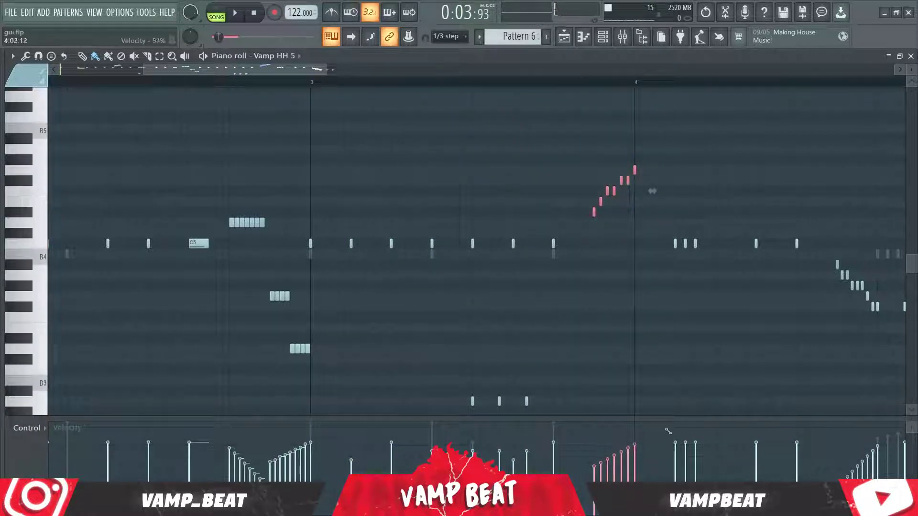
key(space)
right_click(638, 304)
click(655, 319)
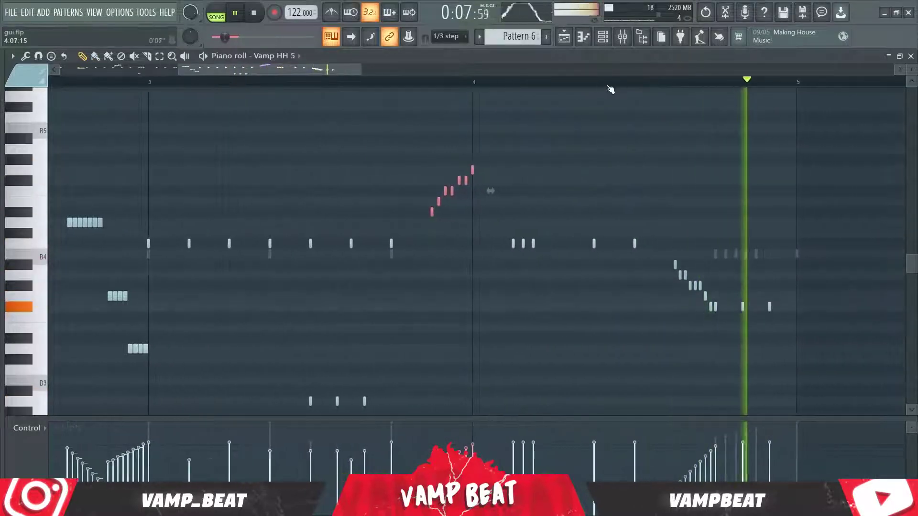
scroll(610, 90, down, 5)
Select the full four bars of hi-hats, set the snap to Line and duplicate them into bars 5 to 8.
right_click(617, 177)
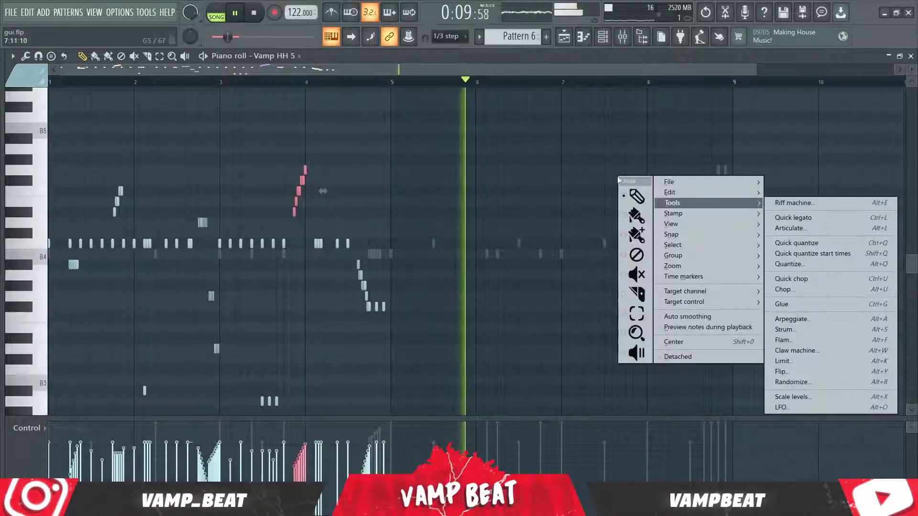
click(633, 196)
key(space)
key(ctrl+a)
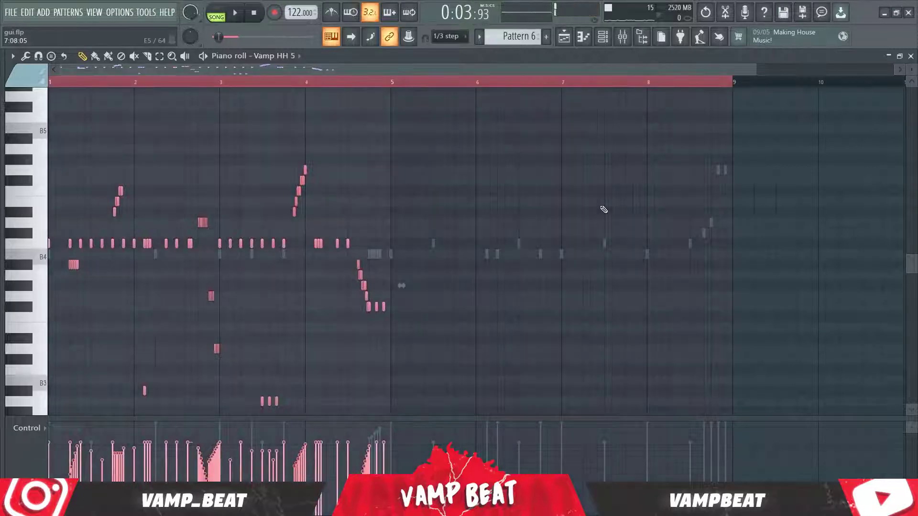
drag(716, 94, 391, 92)
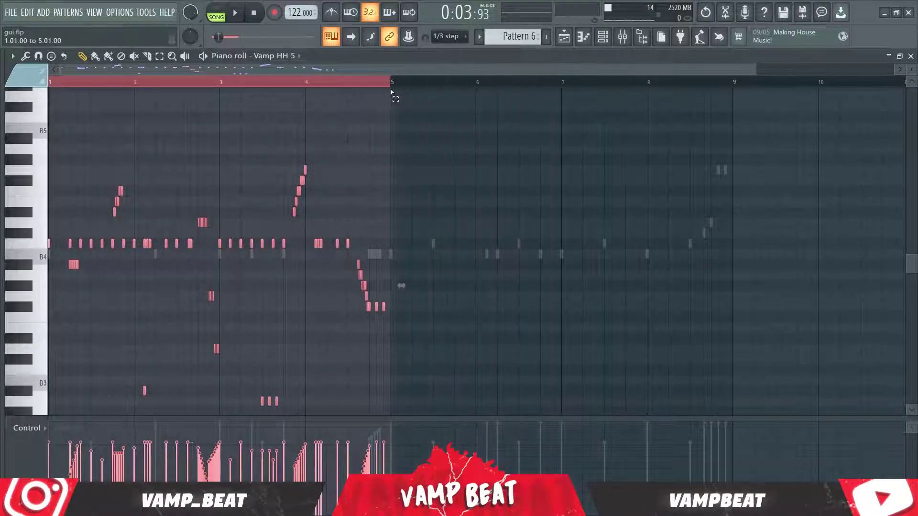
click(450, 37)
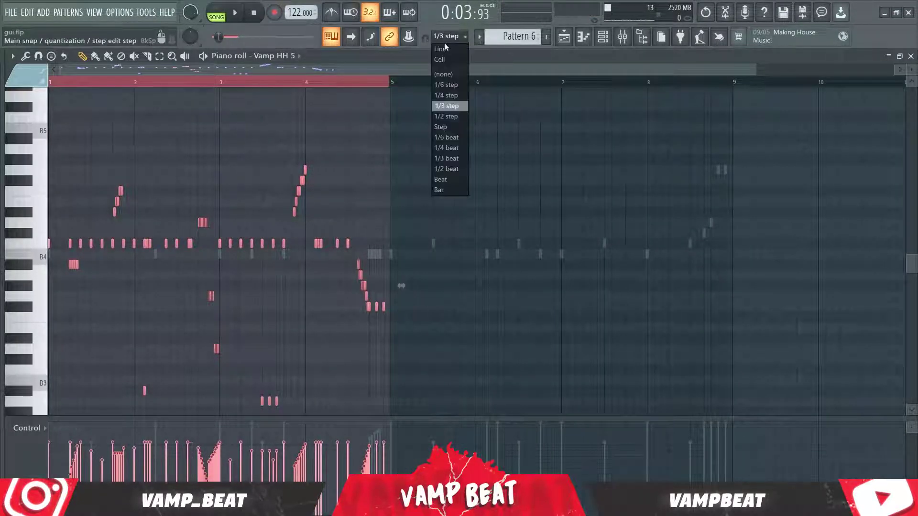
click(445, 51)
drag(424, 82, 390, 85)
key(ctrl+b)
Play back the eight-bar hi-hat pattern from the start, listening for how the repeated half could vary.
click(390, 85)
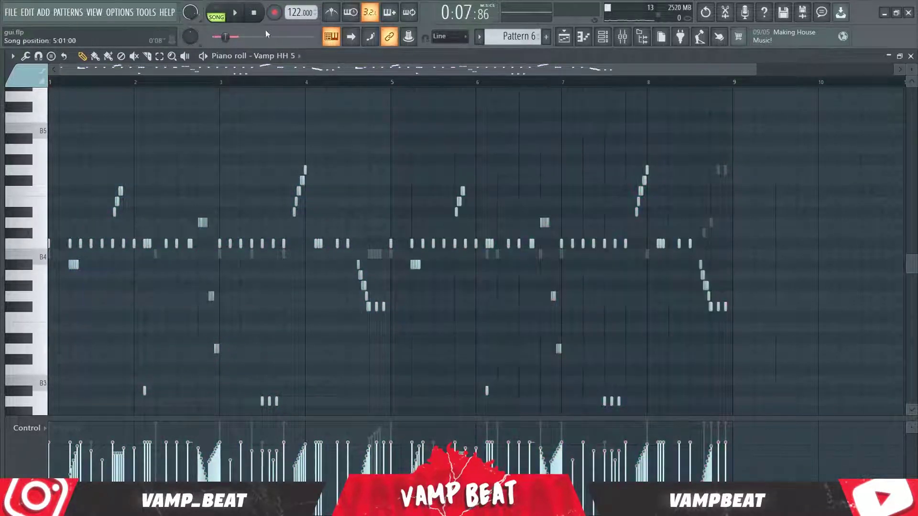
key(space)
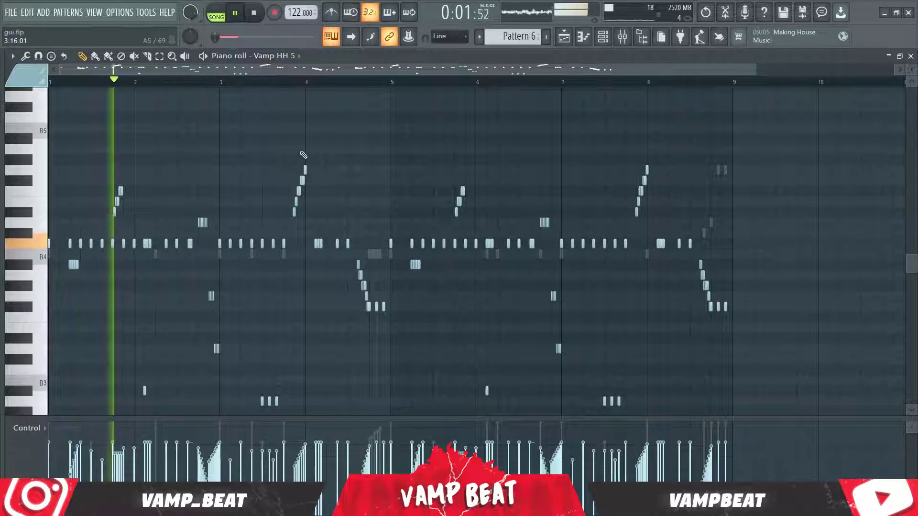
scroll(325, 191, down, 3)
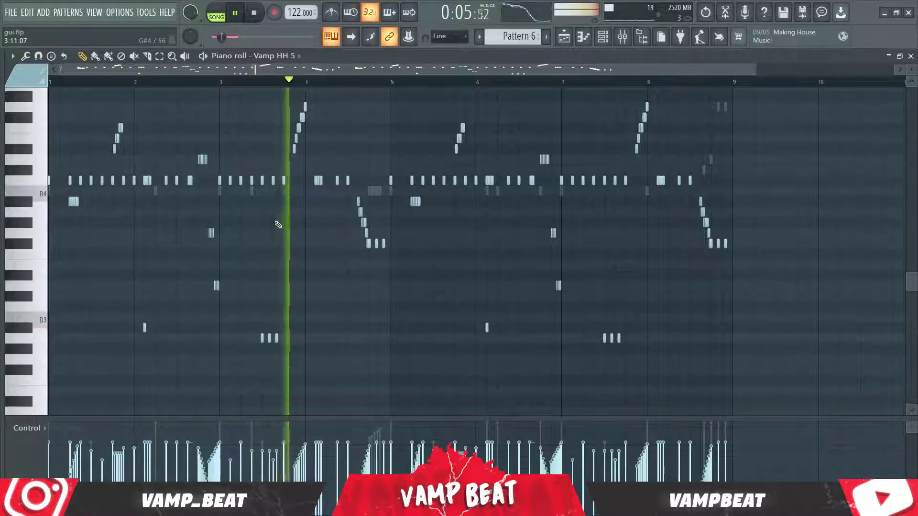
drag(232, 218, 197, 238)
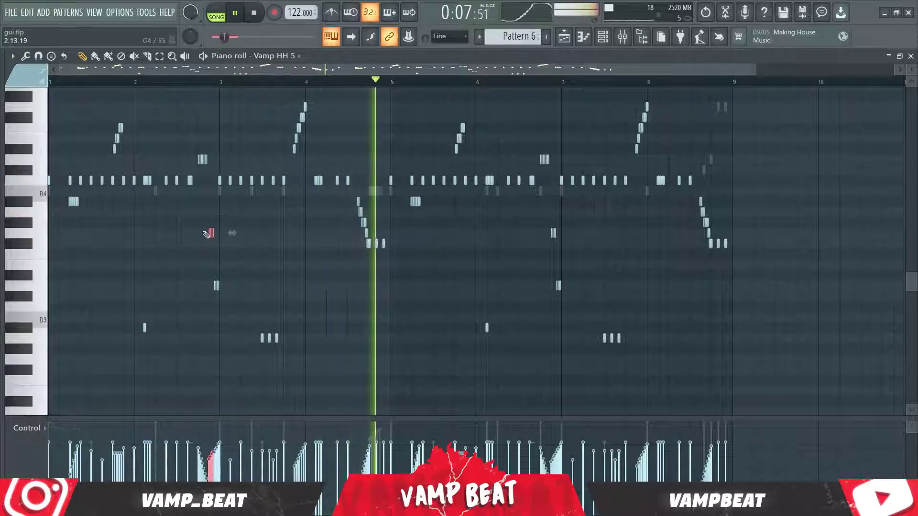
click(389, 264)
right_click(390, 266)
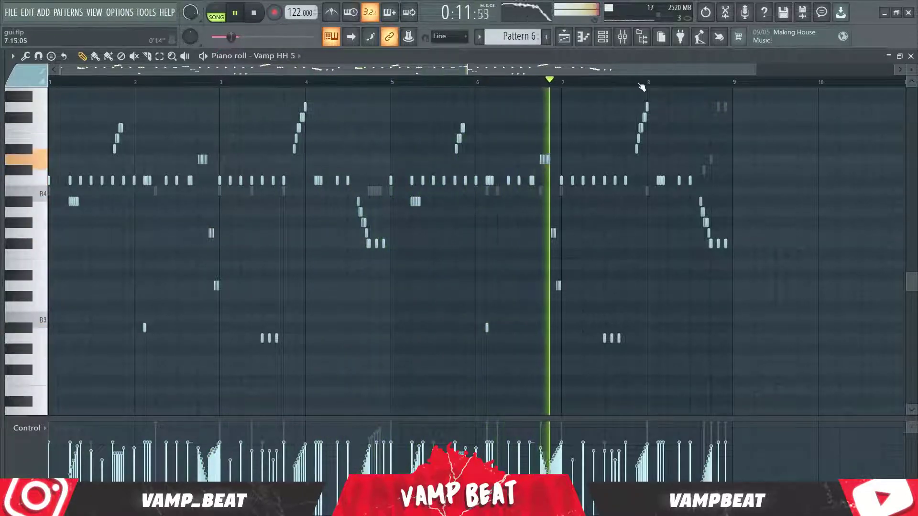
scroll(641, 86, up, 3)
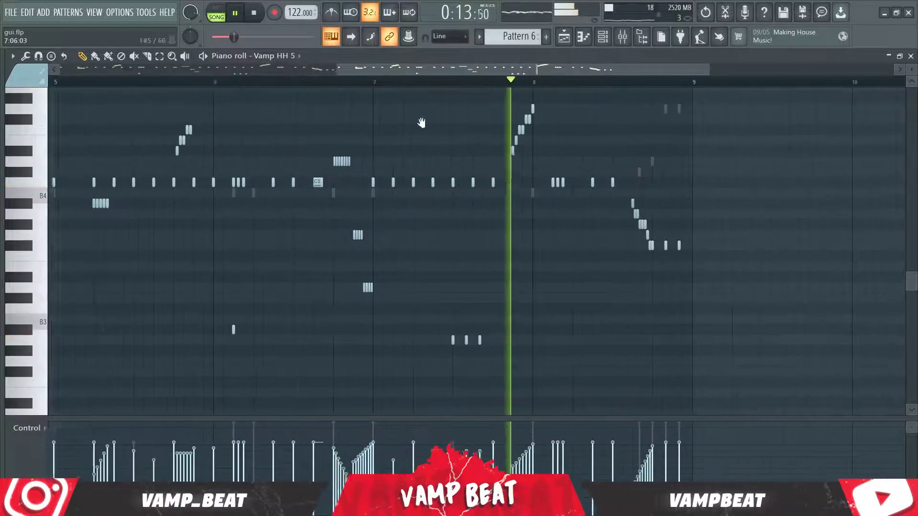
Stop playback and delete the three A3 hits in bar 7.
key(space)
drag(529, 323, 442, 344)
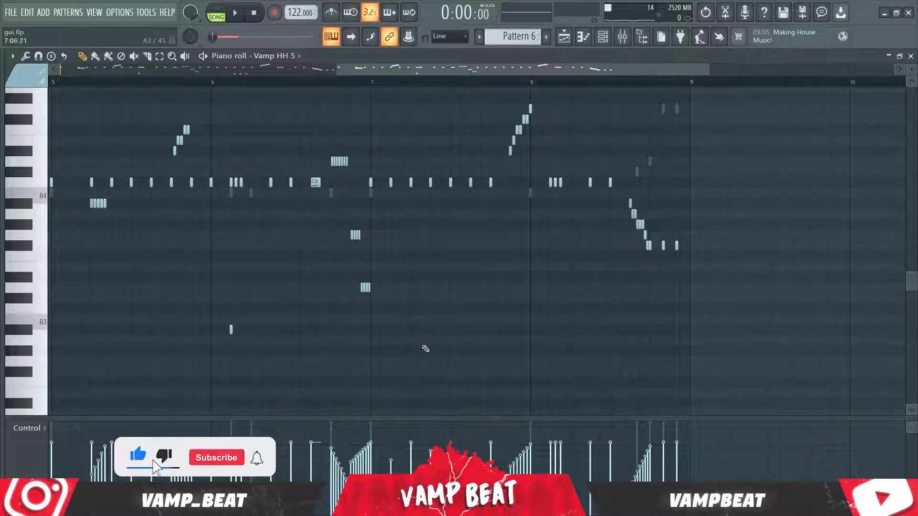
drag(543, 316, 666, 313)
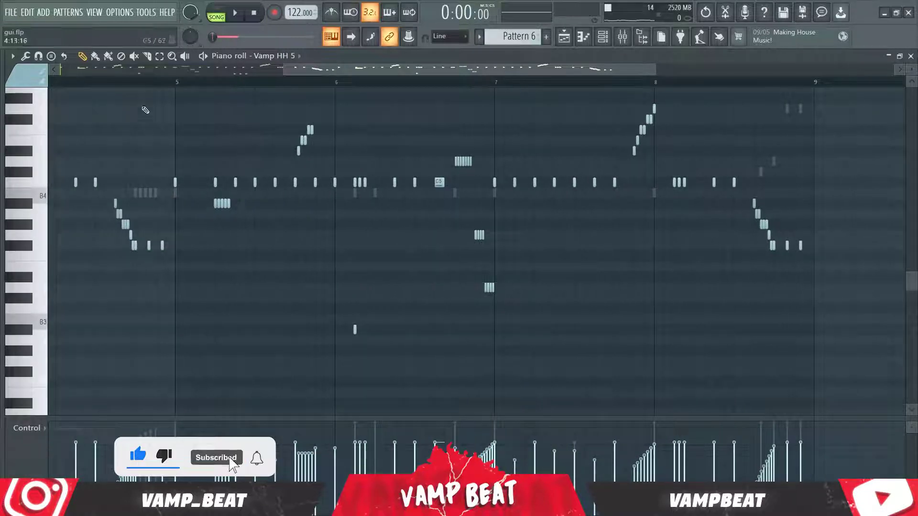
Set the snap to 1/3 step, add four C5 hits right after bar 5's downbeat and play back from bar 5.
click(180, 85)
key(space)
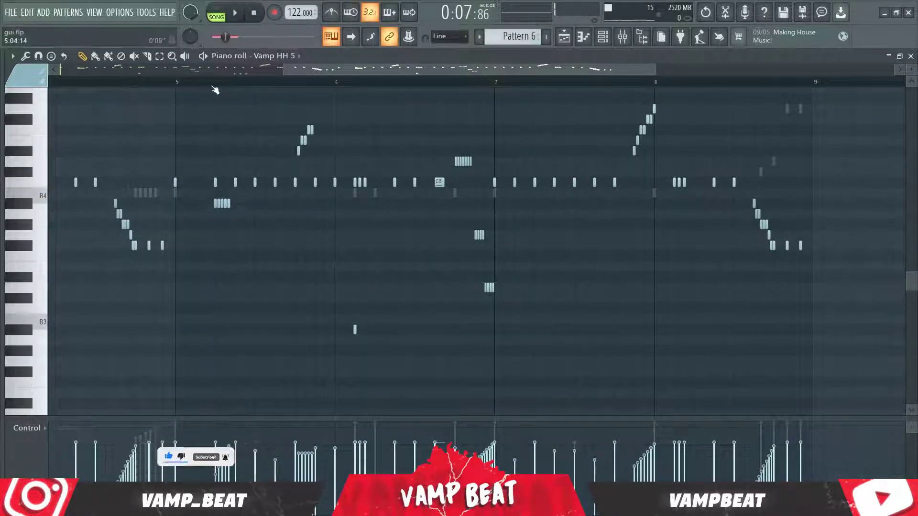
scroll(217, 72, up, 7)
drag(382, 70, 558, 70)
scroll(403, 84, down, 6)
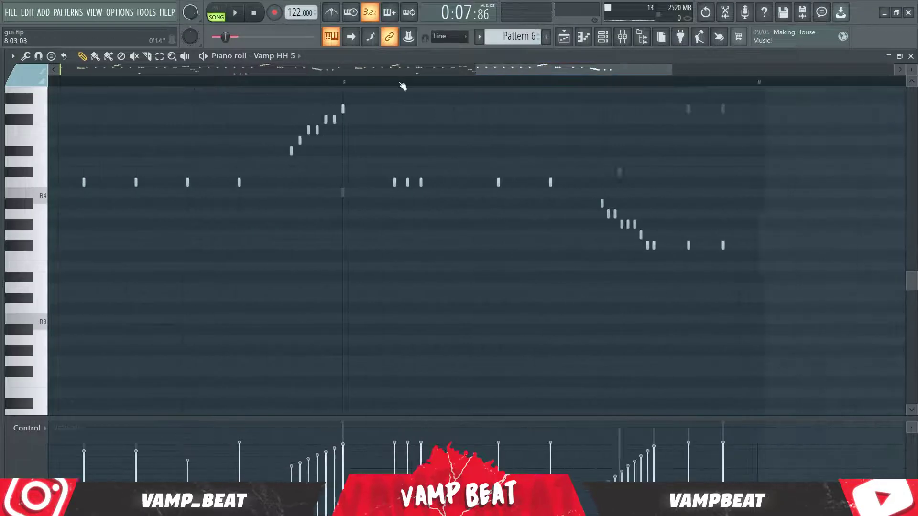
scroll(339, 89, up, 7)
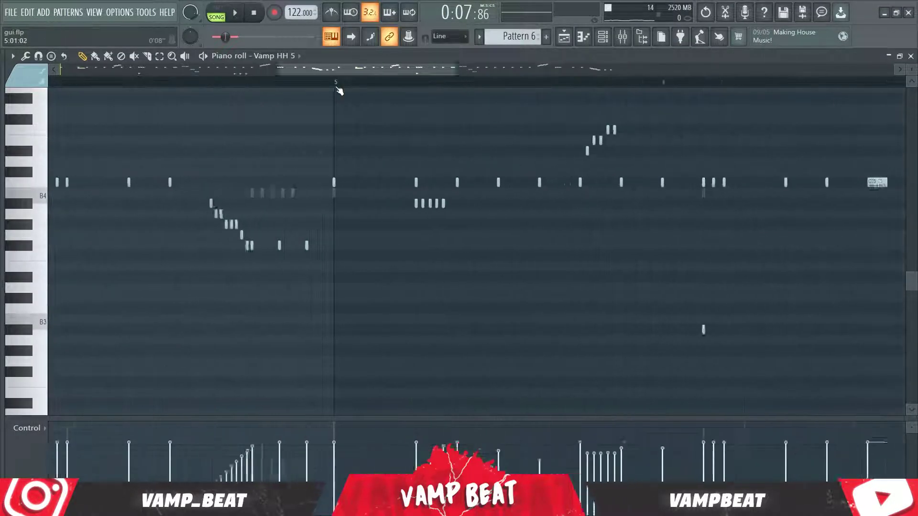
click(465, 36)
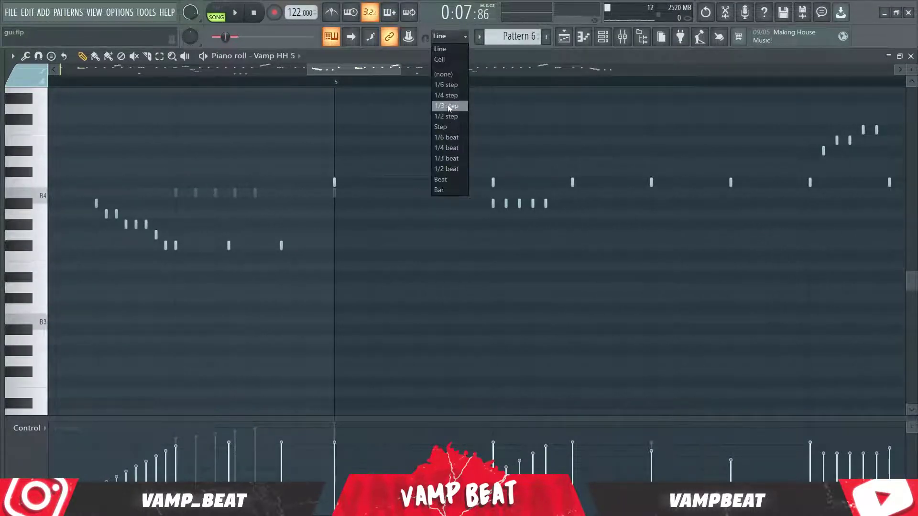
click(449, 106)
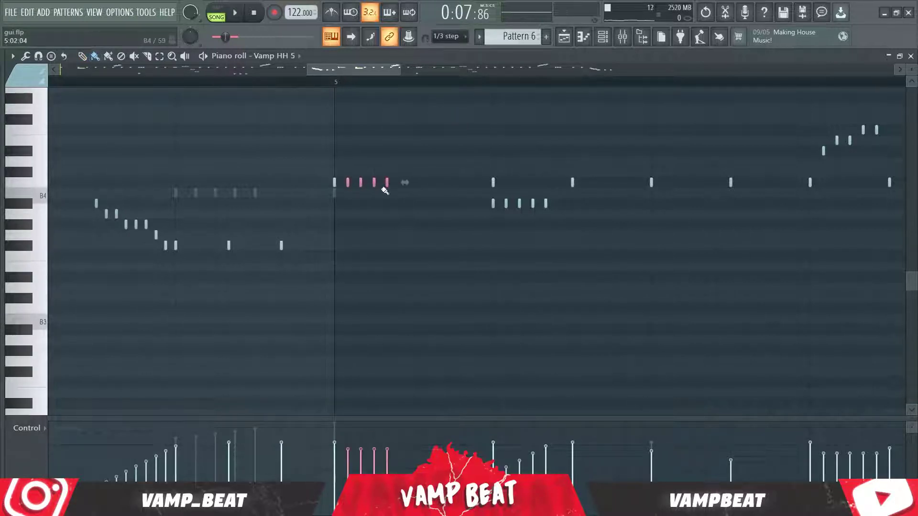
key(space)
click(334, 86)
scroll(333, 85, down, 3)
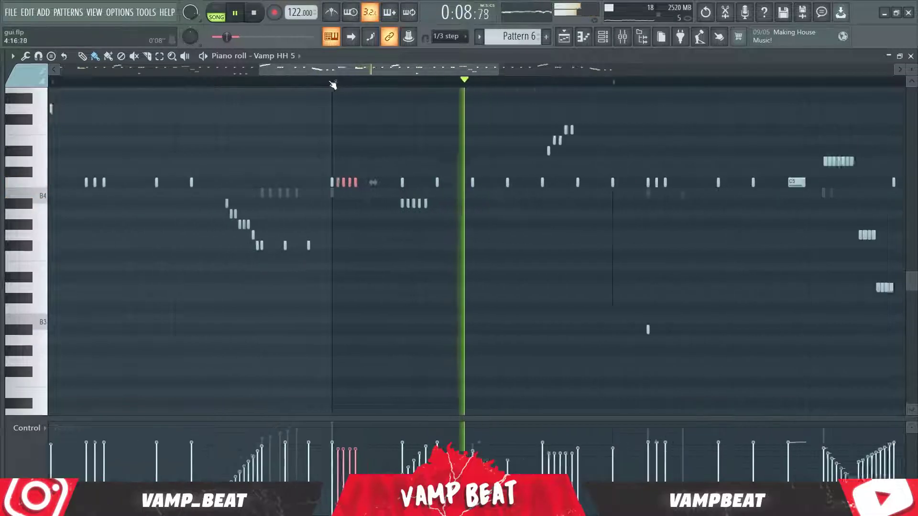
scroll(333, 85, down, 1)
Delete the last two of the added C5 hits at the start of bar 5 and play the shortened burst back.
key(space)
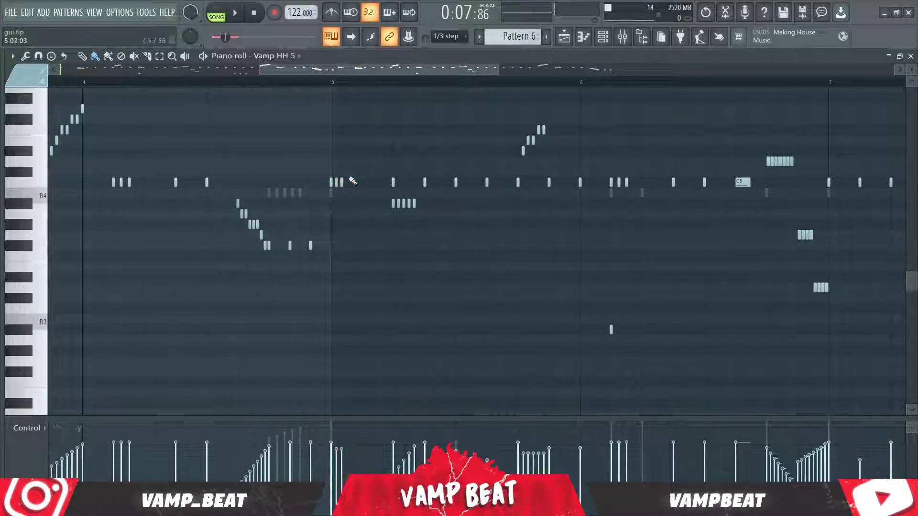
key(space)
key(space)
key(space)
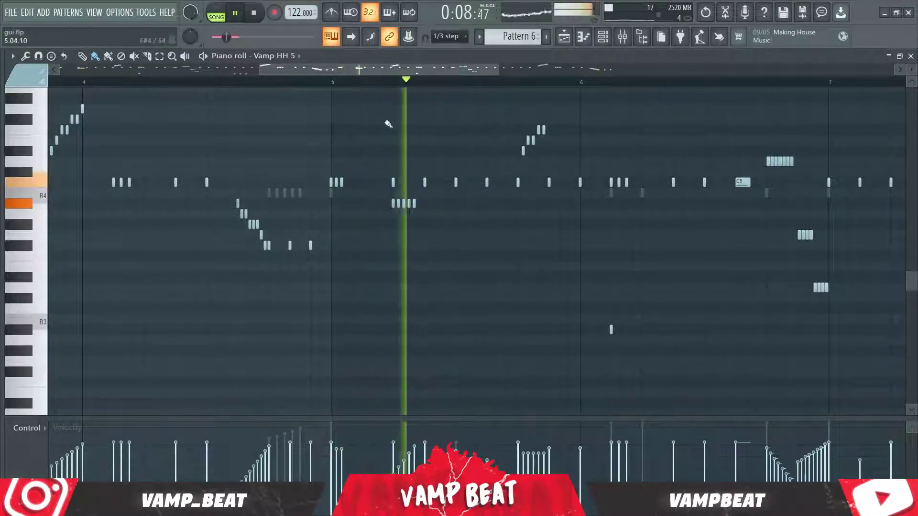
key(space)
Add a C5 hit on step 3 of bar 5 and play it back from bar 5.
click(364, 183)
key(space)
key(space)
key(space)
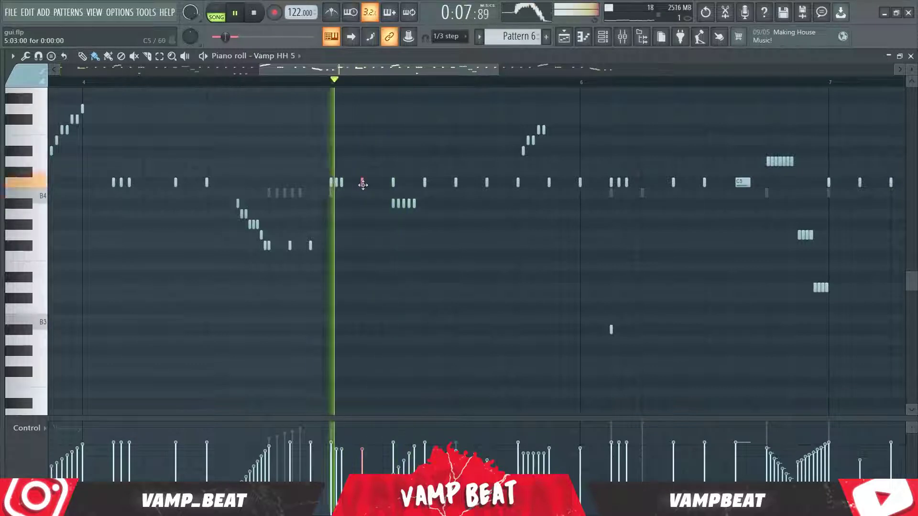
key(space)
Move bar 5's five-hit A#4 roll down to F4 and play it back.
key(space)
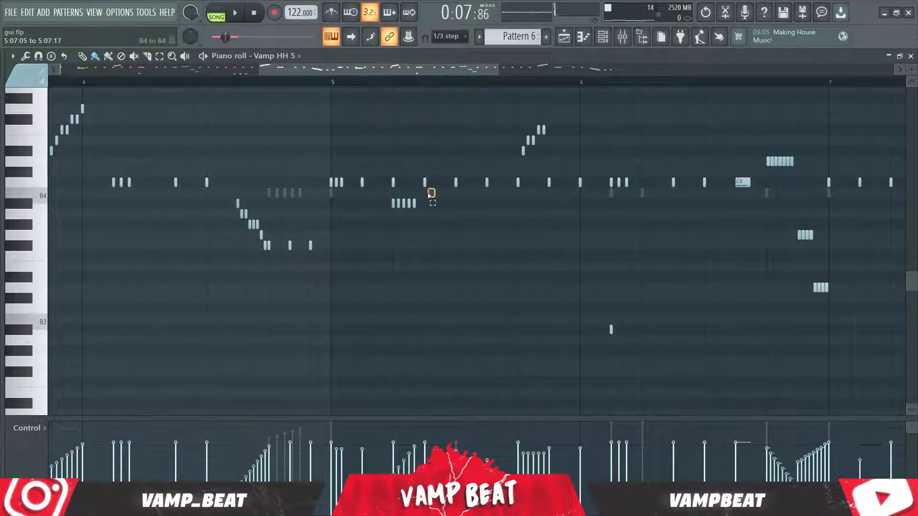
key(shift+Down)
key(shift+Down)
key(shift+Down)
key(space)
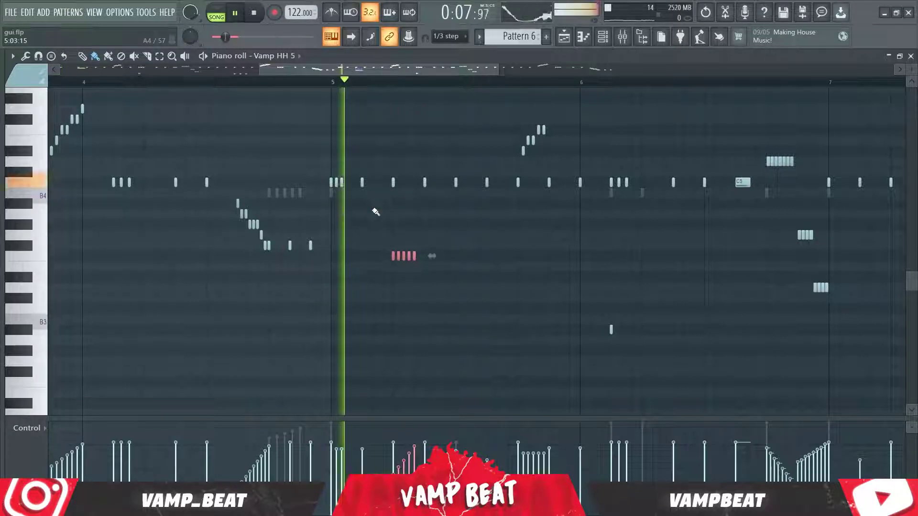
key(space)
key(space)
Play on through bar 6 and delete the D5, G4 and D4 rolls at its end.
drag(520, 180, 439, 203)
drag(472, 173, 359, 187)
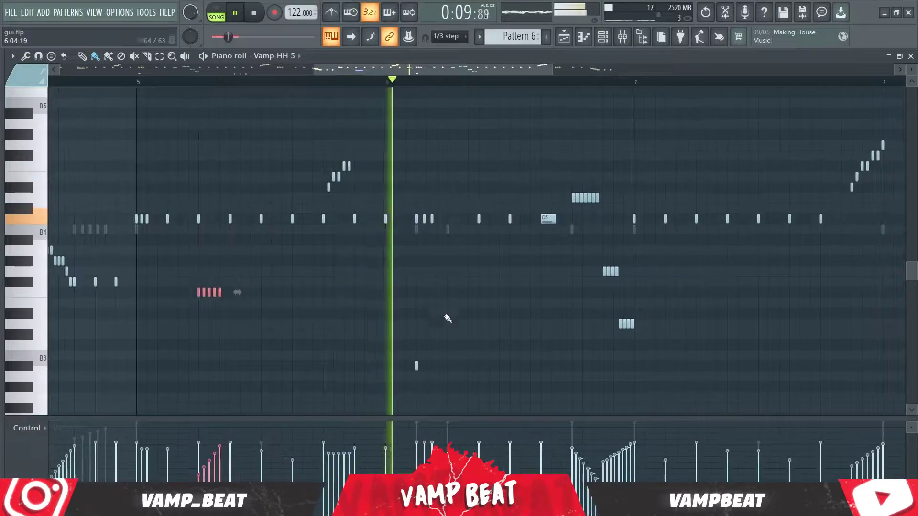
drag(590, 344, 444, 311)
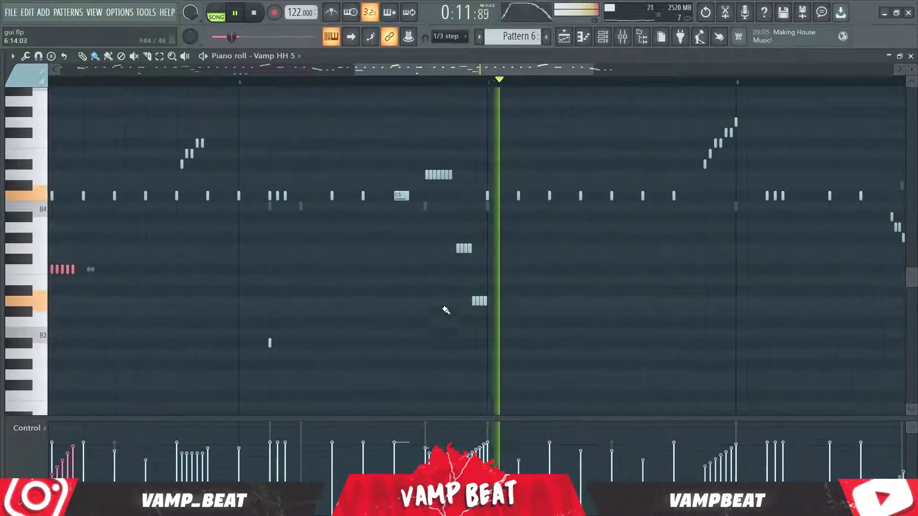
key(space)
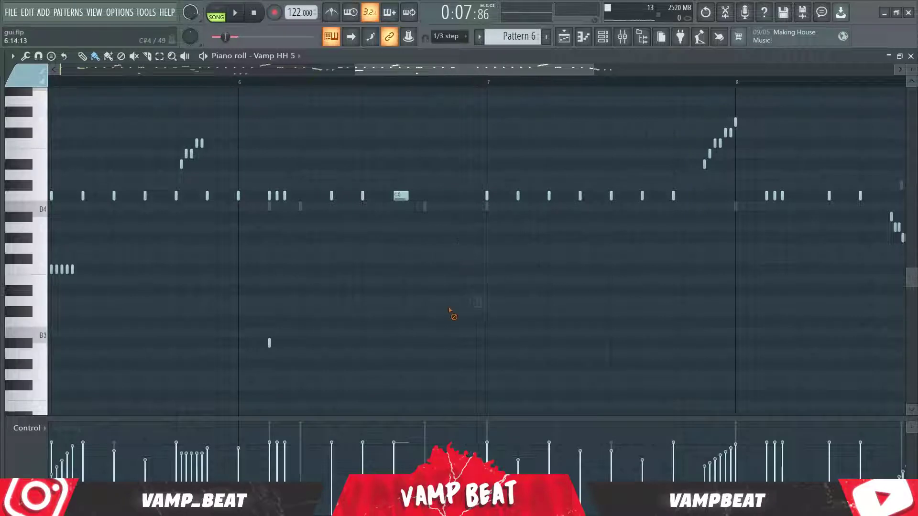
Set snapping to 1/6 step, draw a C#5 roll over the last two steps of bar 6, and play it back.
click(456, 38)
click(449, 112)
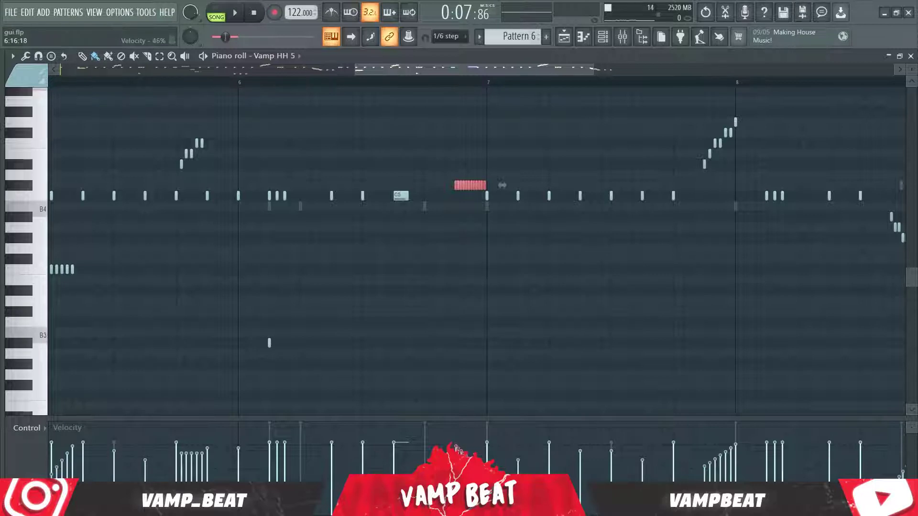
right_click(485, 279)
click(502, 285)
scroll(425, 88, down, 1)
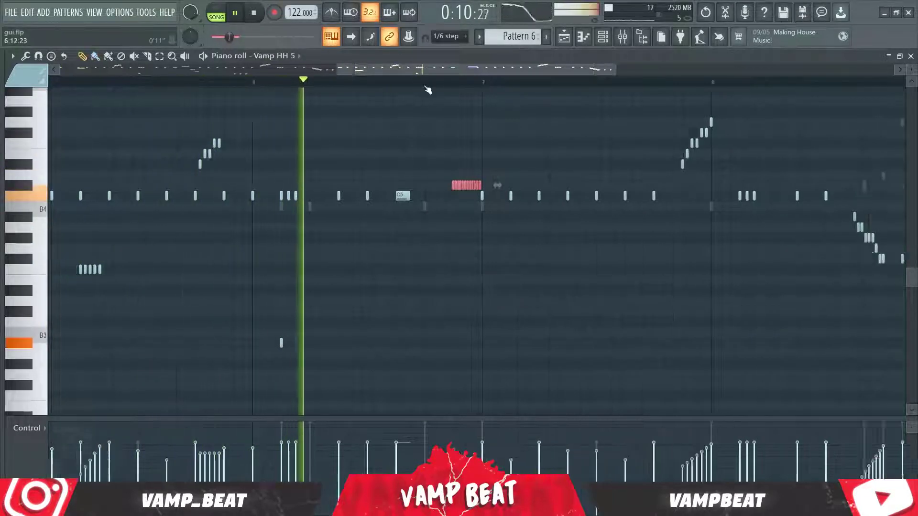
scroll(428, 89, down, 3)
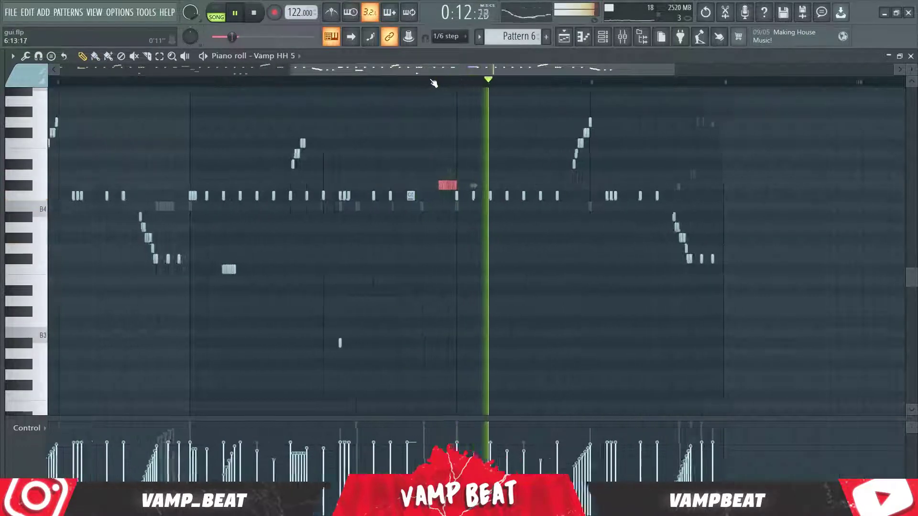
Shift the C#5 roll to steps 13–14 of bar 6 and add a matching E4 roll on steps 15–16.
scroll(430, 82, up, 4)
key(space)
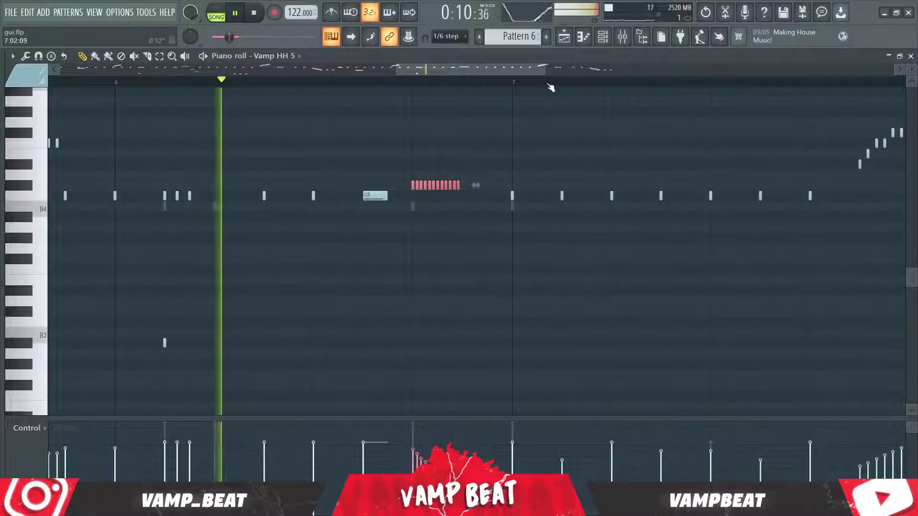
key(space)
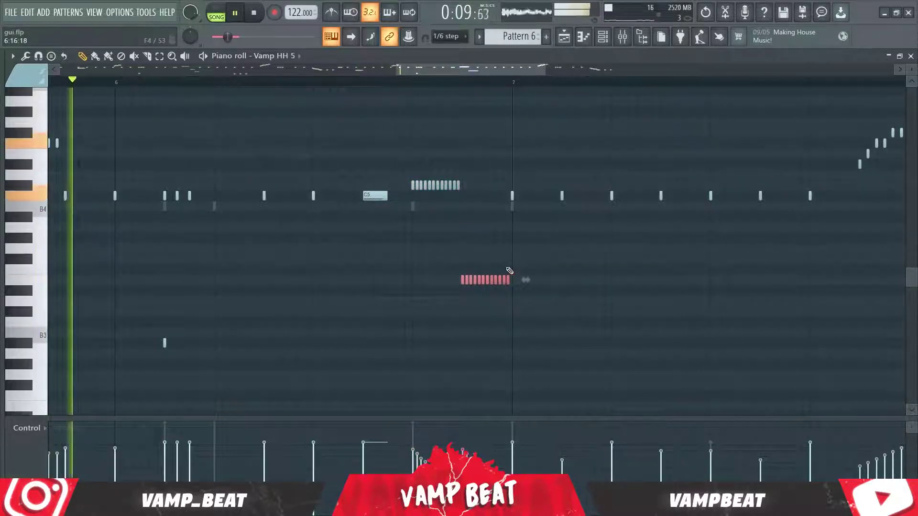
ctrl+click(505, 269)
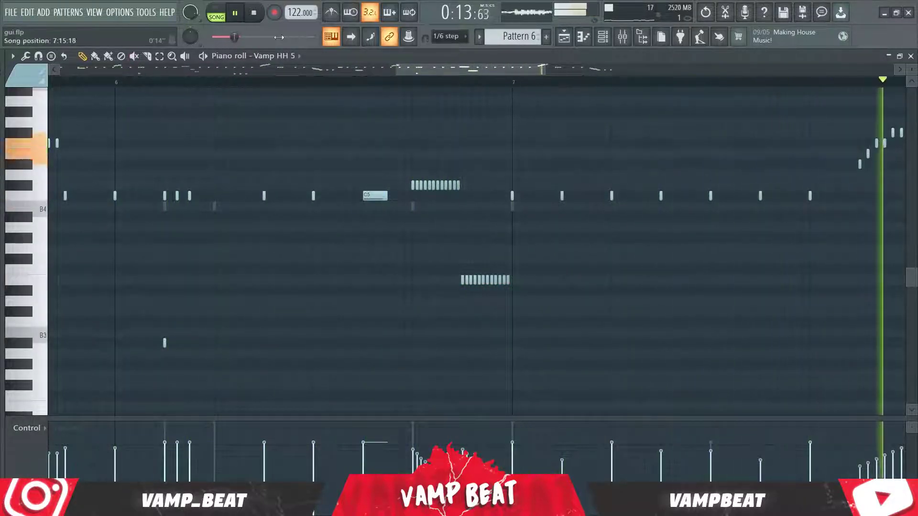
Listen through to the end of bar 8 and replay the hi-hats from the start of bar 7.
scroll(287, 91, down, 5)
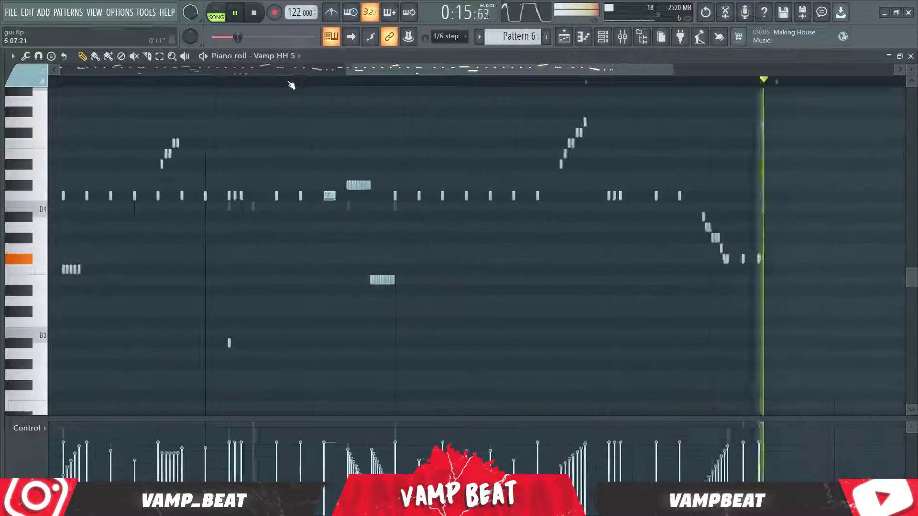
key(space)
click(354, 85)
key(space)
scroll(356, 86, up, 3)
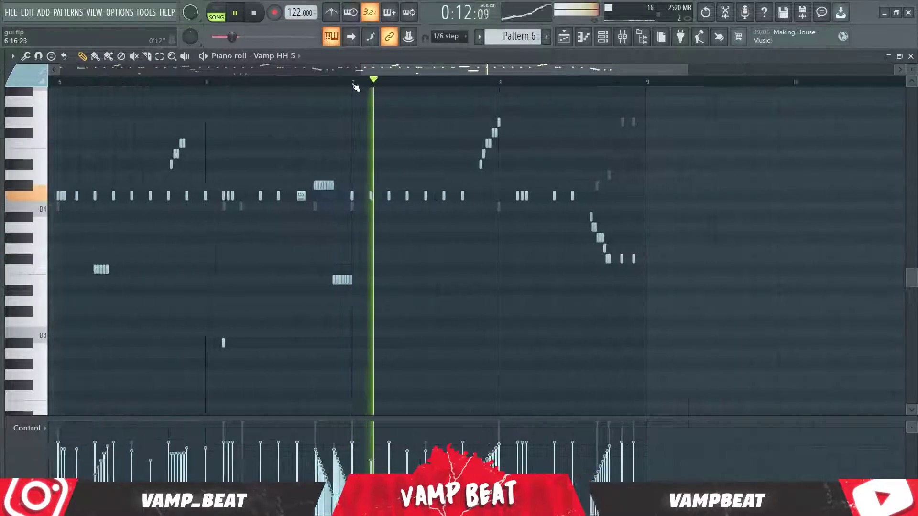
drag(568, 174, 435, 218)
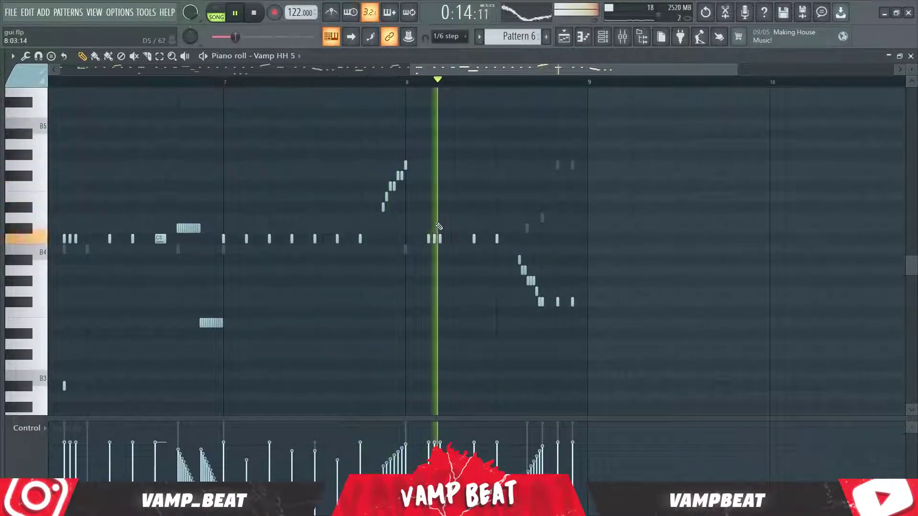
Switch to the VAMP 808 1 channel, delete the B4 hit starting bar 8 and add one on step 13 of bar 7.
click(293, 55)
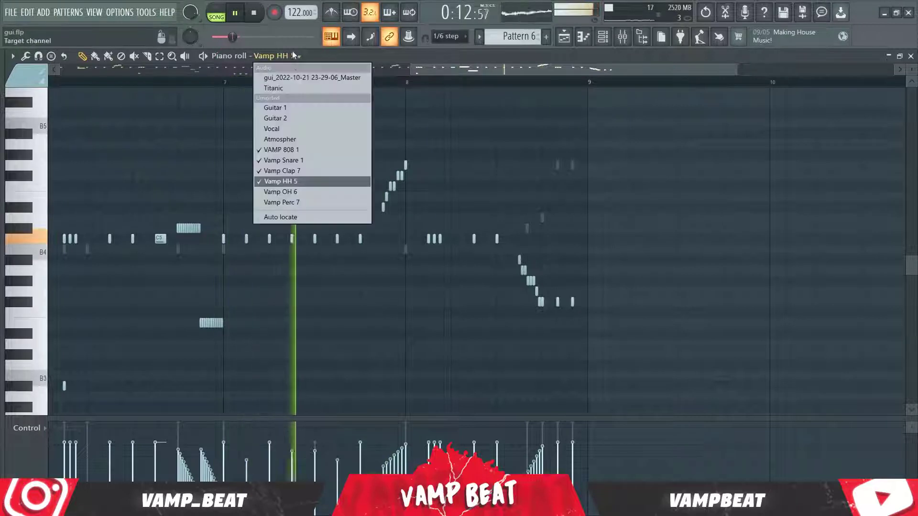
click(306, 150)
key(space)
key(space)
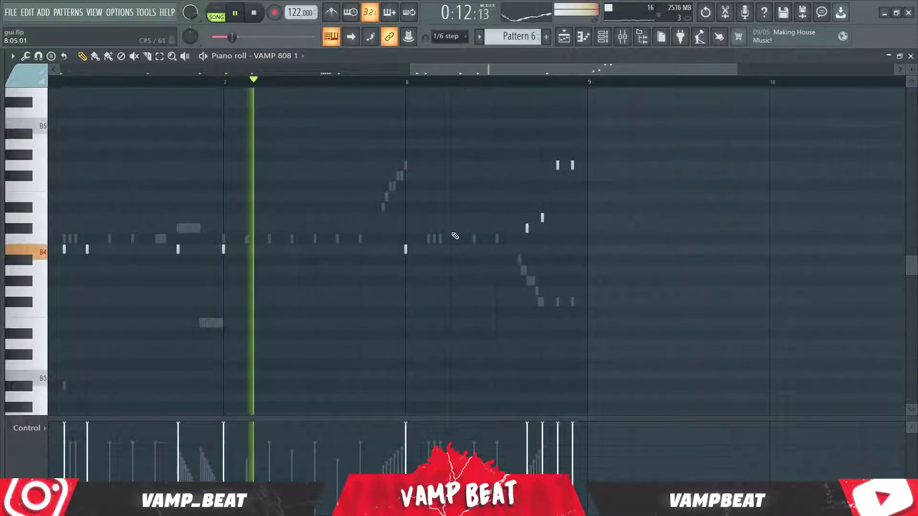
click(355, 249)
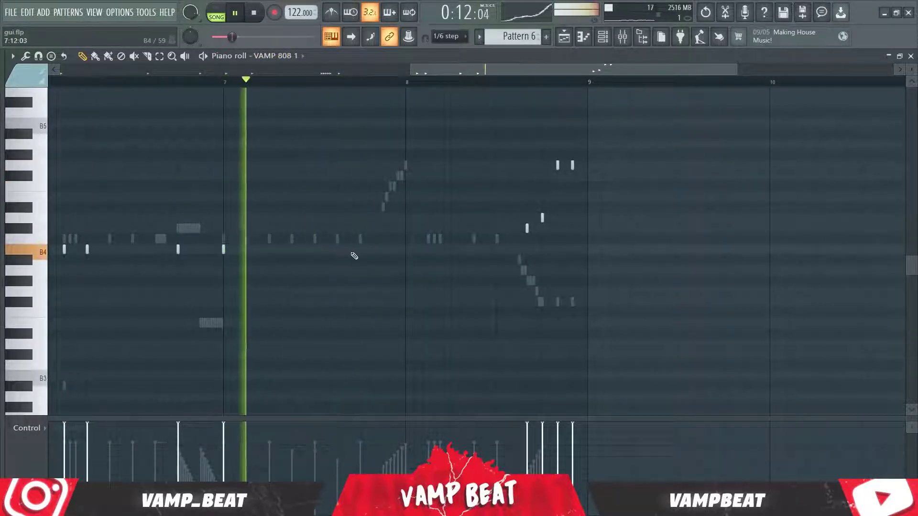
key(space)
key(space)
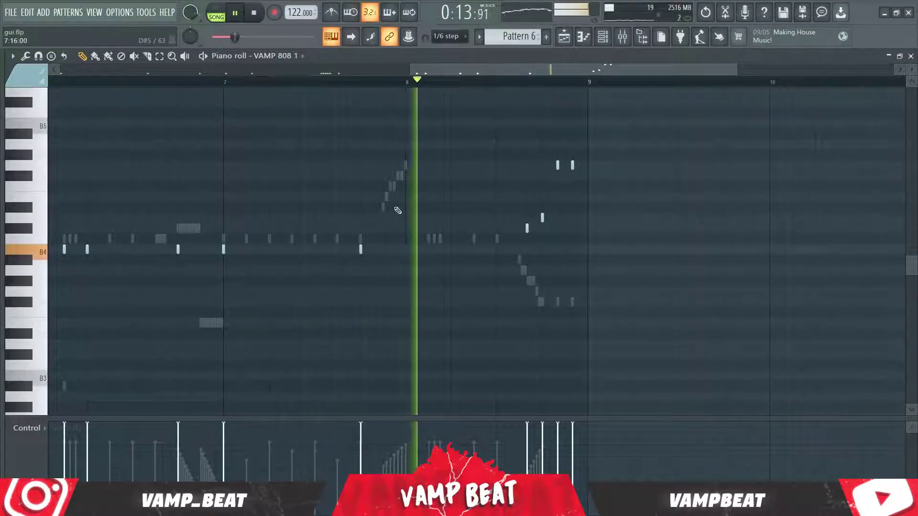
Add a B4 808 hit on step 5 of bar 8 and play it back from bar 7.
key(space)
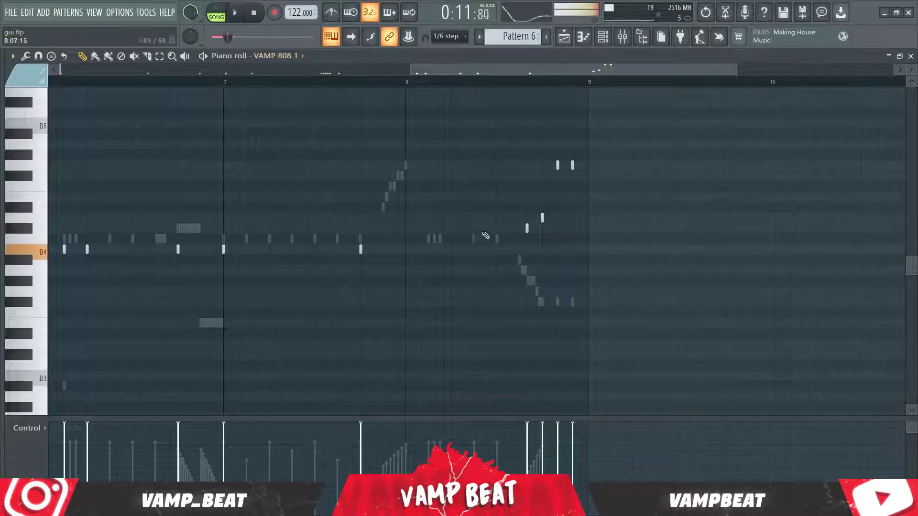
key(space)
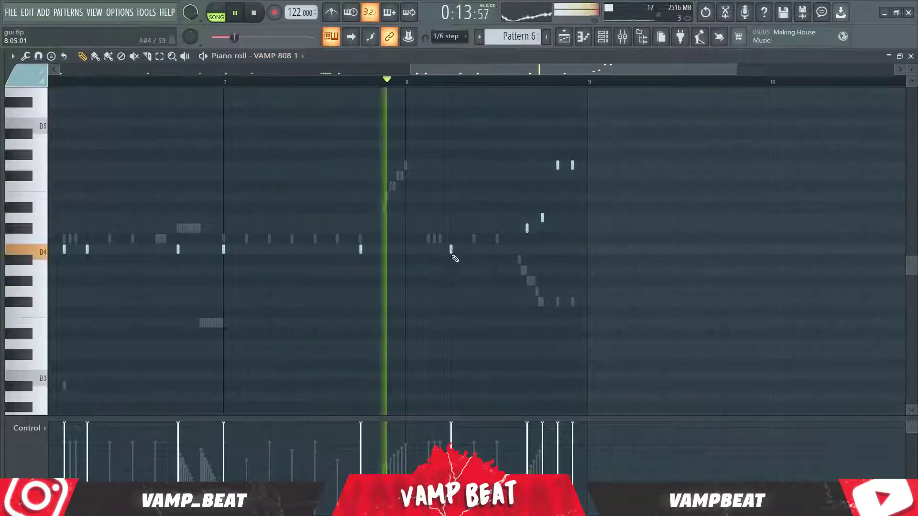
click(451, 249)
key(space)
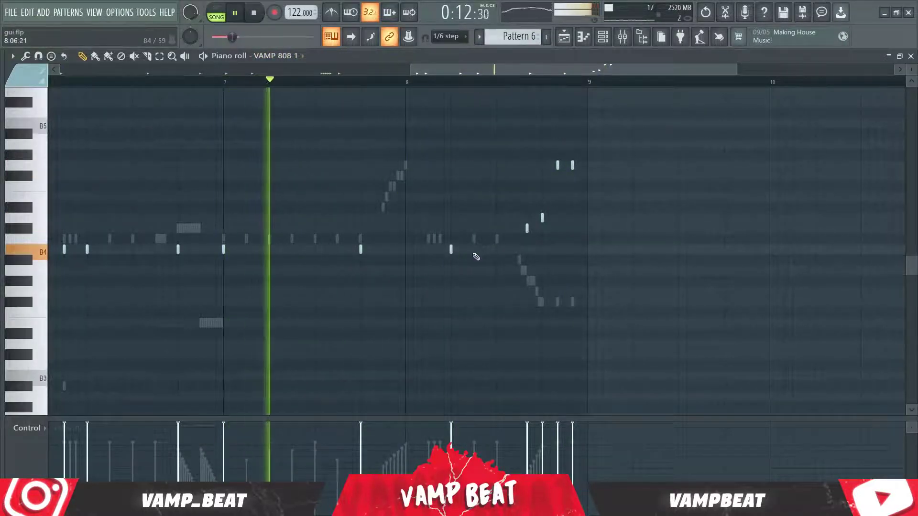
Try extra B4 808 hits just before step 7 and on step 9 of bar 8, removing the step 9 hit.
click(472, 249)
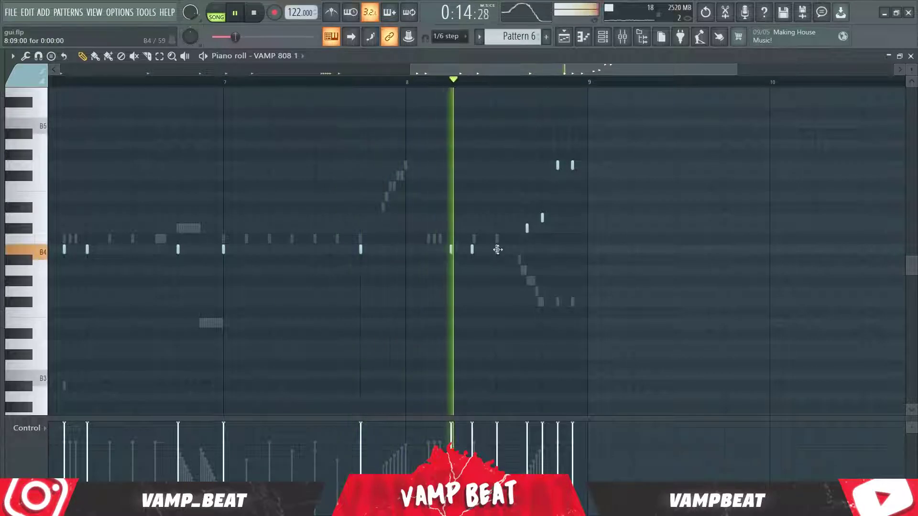
key(space)
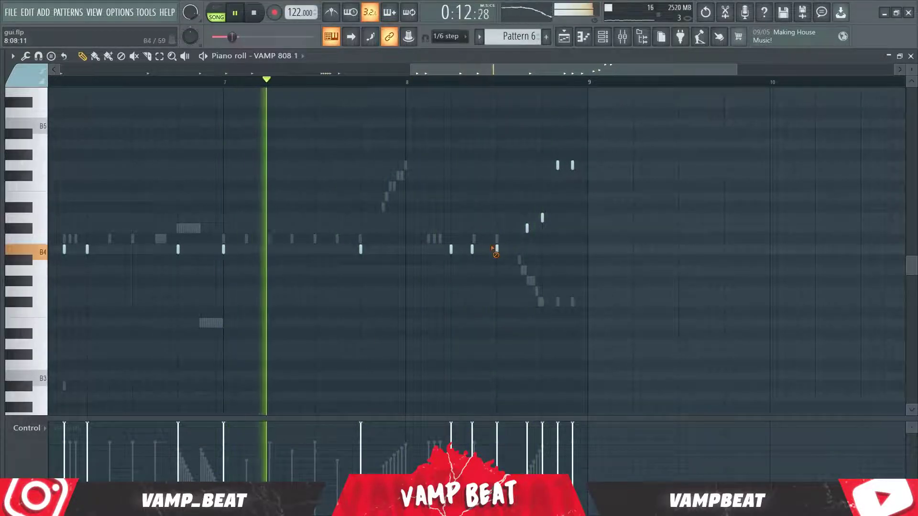
right_click(497, 249)
Set snapping to Line, play from bar 7 and delete the 808 hit just before step 7 of bar 8.
click(451, 36)
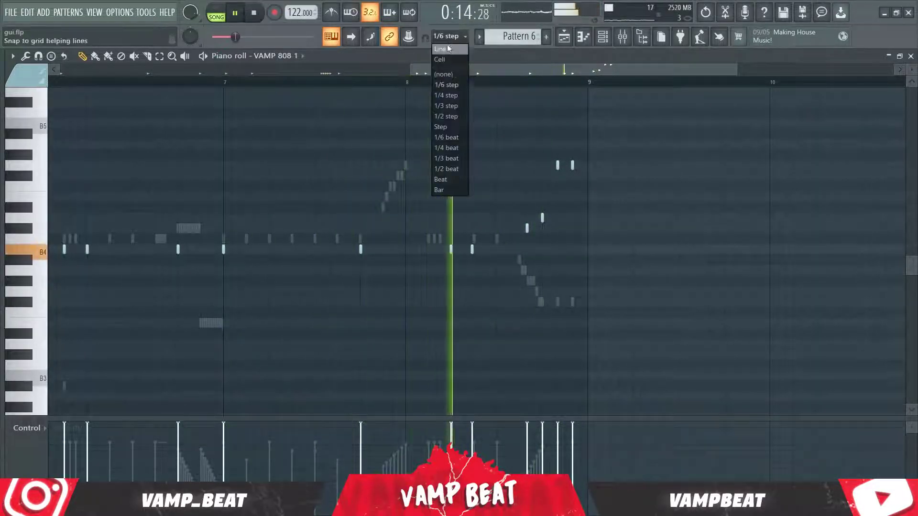
click(447, 49)
key(space)
key(space)
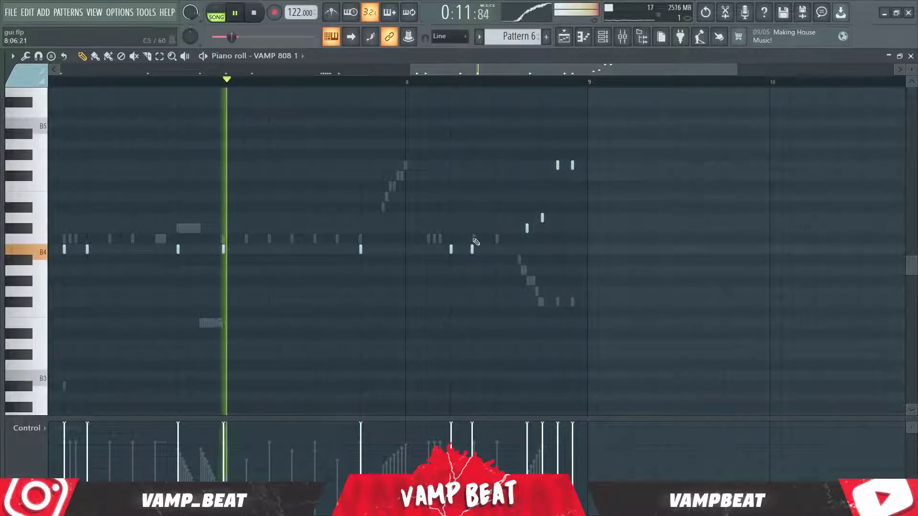
right_click(473, 249)
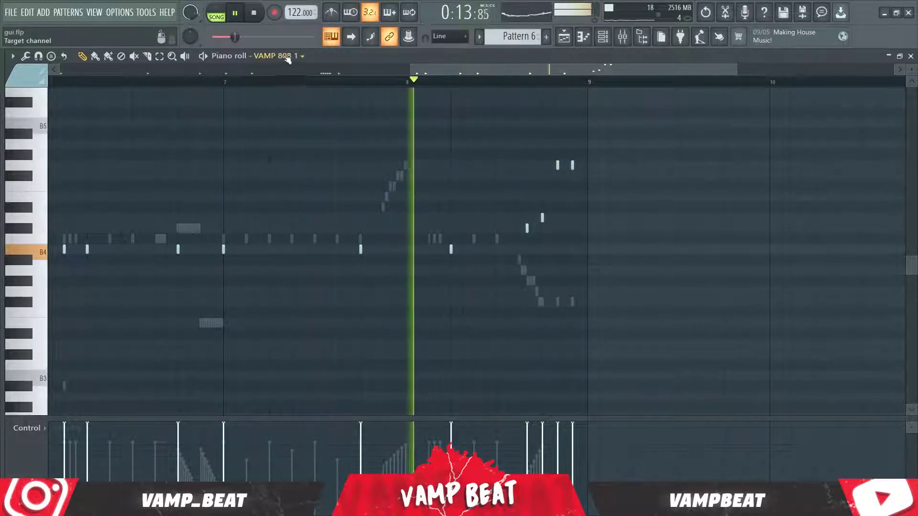
Return to the Vamp HH 5 channel and listen from bar 7 to the end of the pattern.
click(302, 56)
click(314, 180)
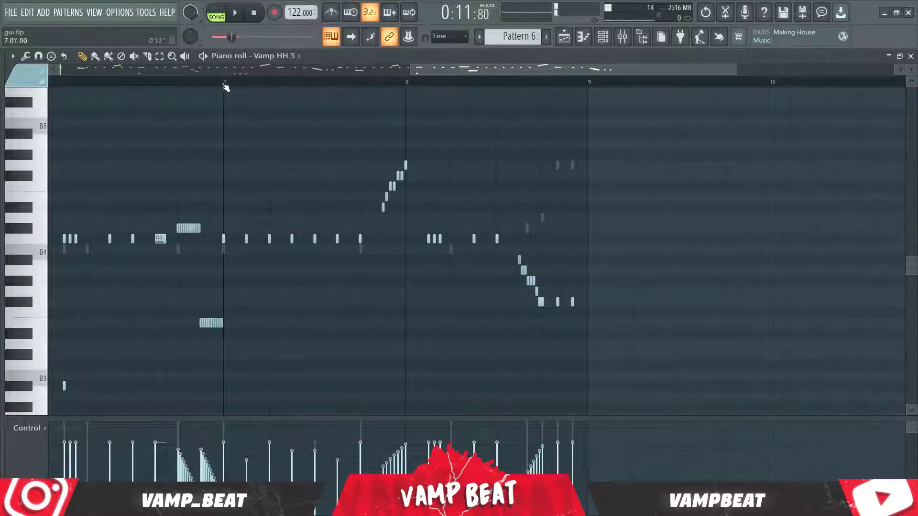
key(space)
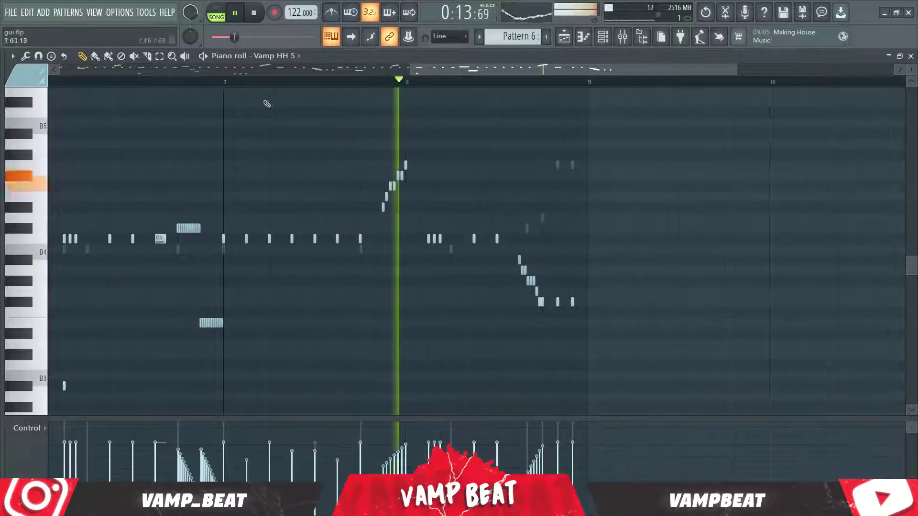
scroll(382, 96, down, 5)
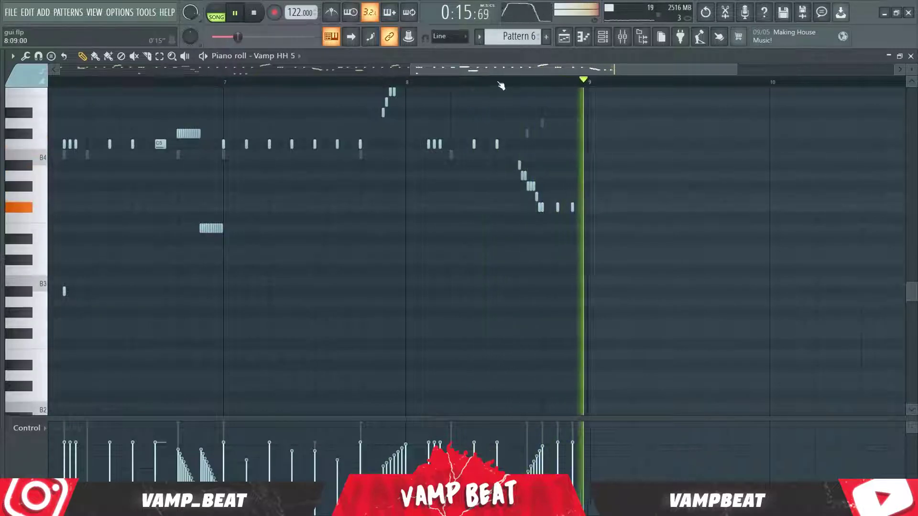
scroll(499, 86, down, 4)
scroll(492, 194, up, 2)
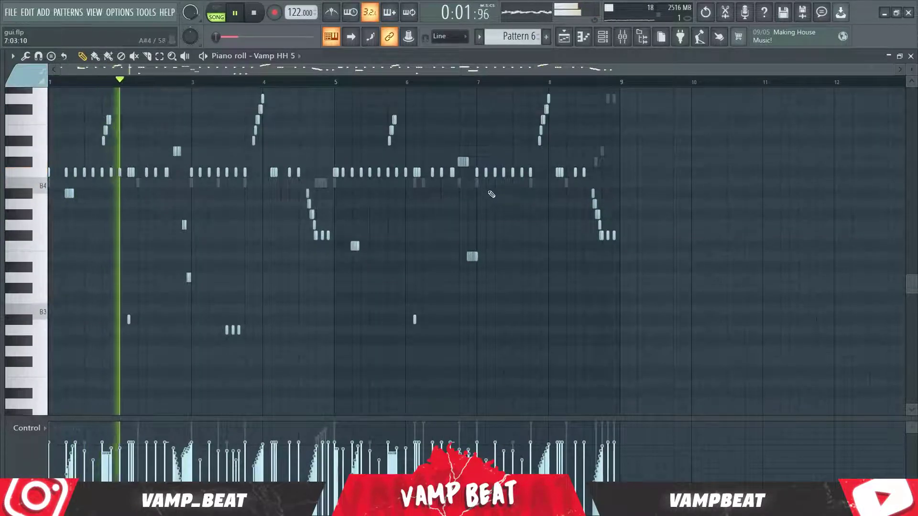
Open the piano roll for Vamp OH 6 and place a four-step C5 note at the start of bar 1.
key(F6)
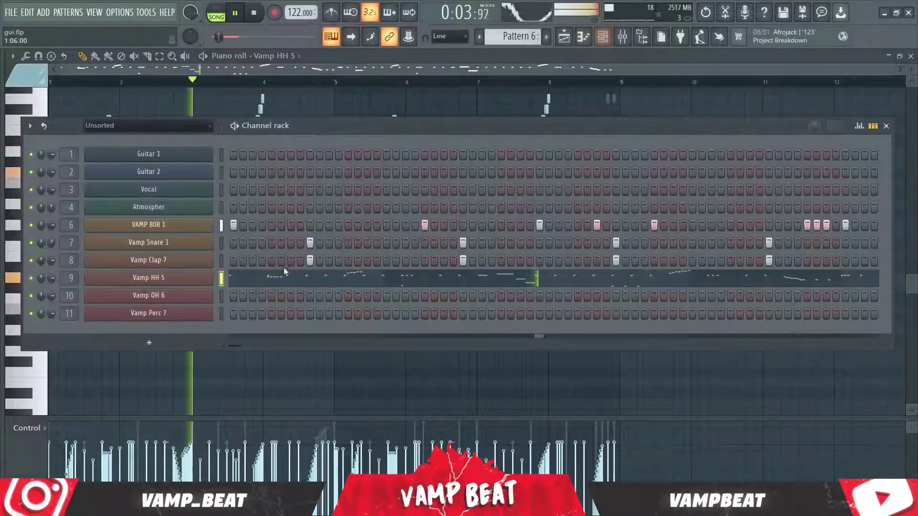
right_click(178, 299)
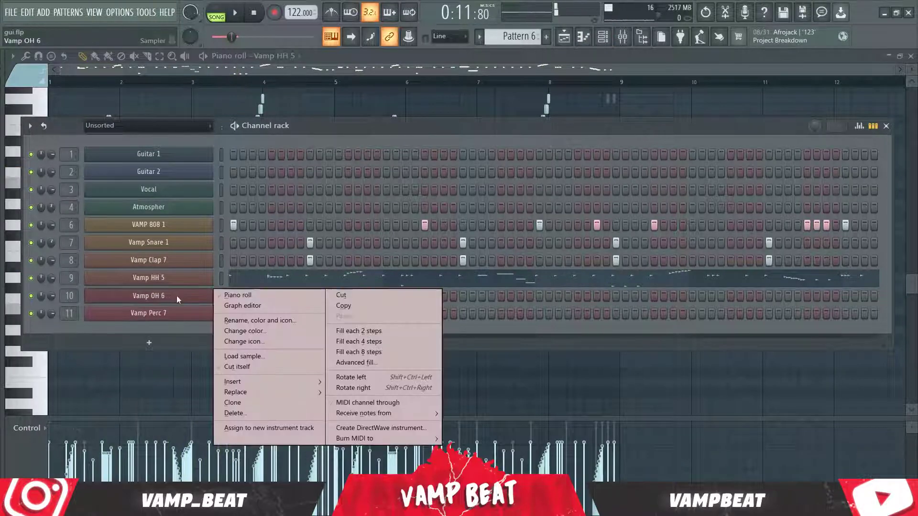
click(239, 296)
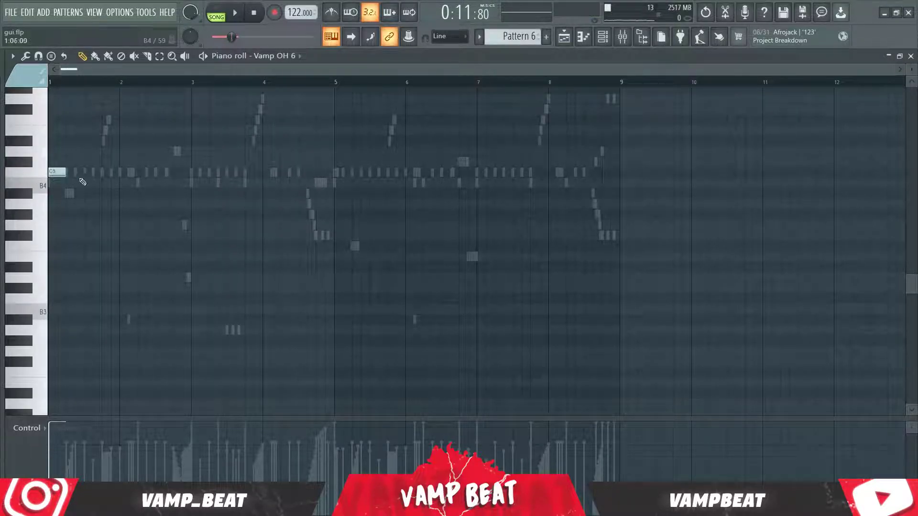
Enable the volume envelope of Vamp OH 6 with decay time at 0%, then close its settings and play the pattern.
key(F6)
click(184, 298)
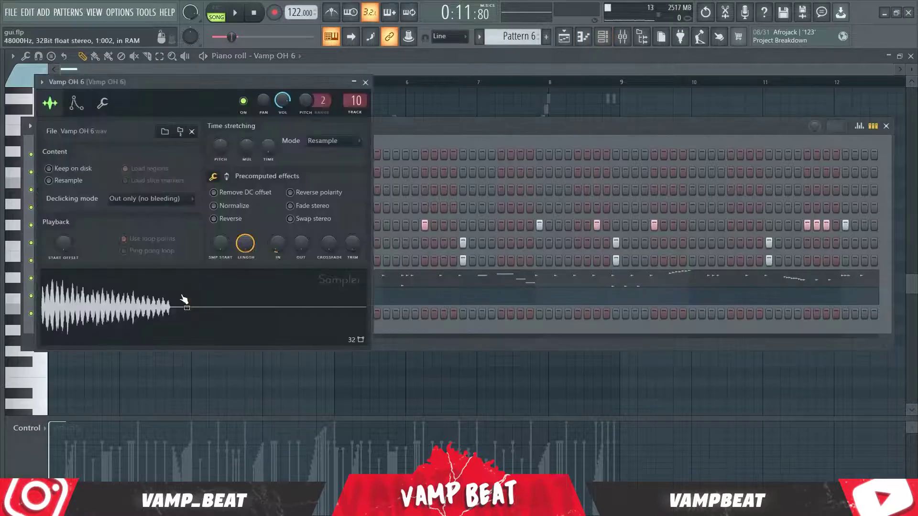
click(72, 105)
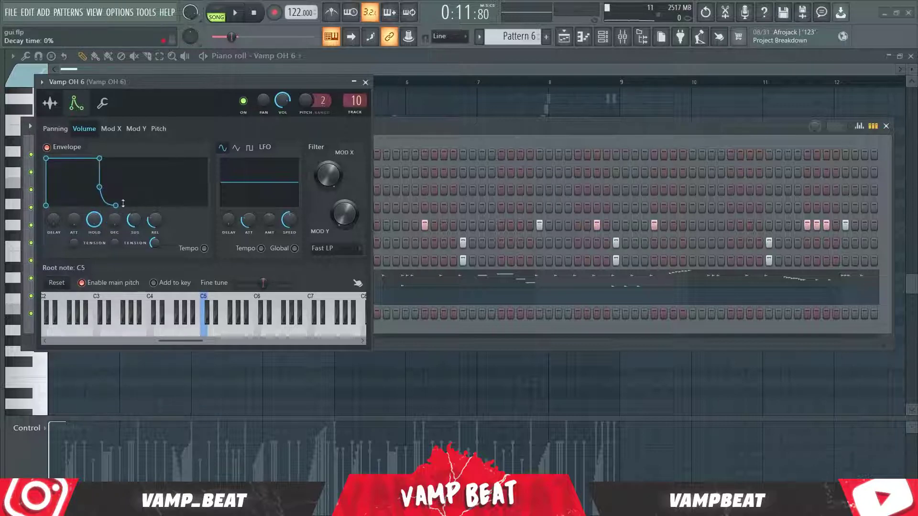
click(455, 65)
key(space)
click(365, 82)
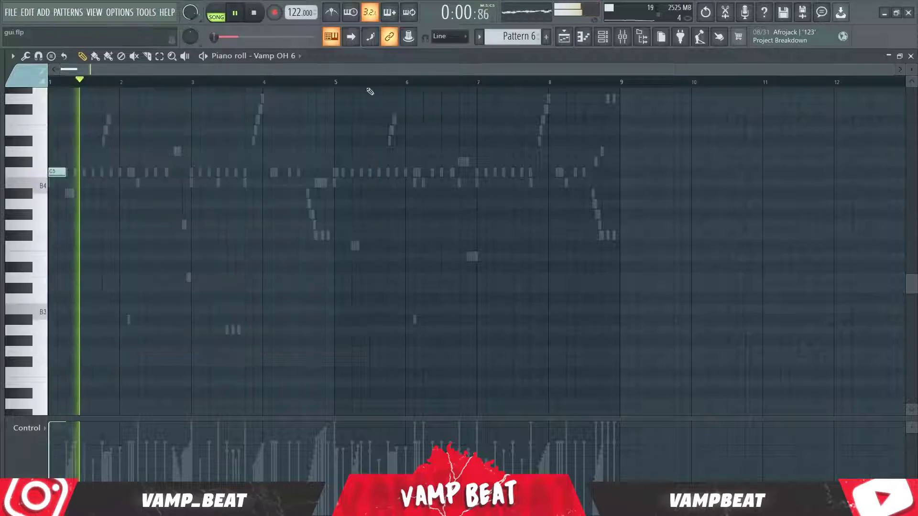
Lower the velocity of the C5 open-hat note in bar 1, checking the level by replaying the pattern.
key(space)
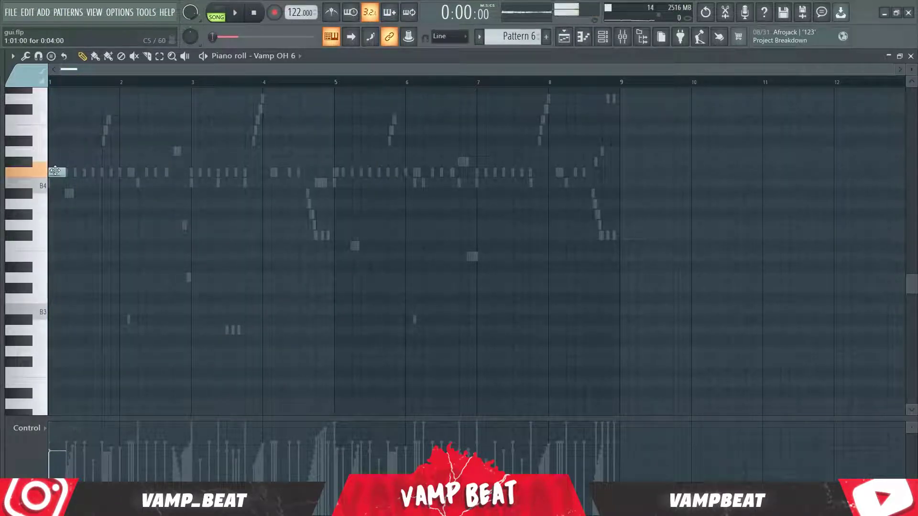
key(space)
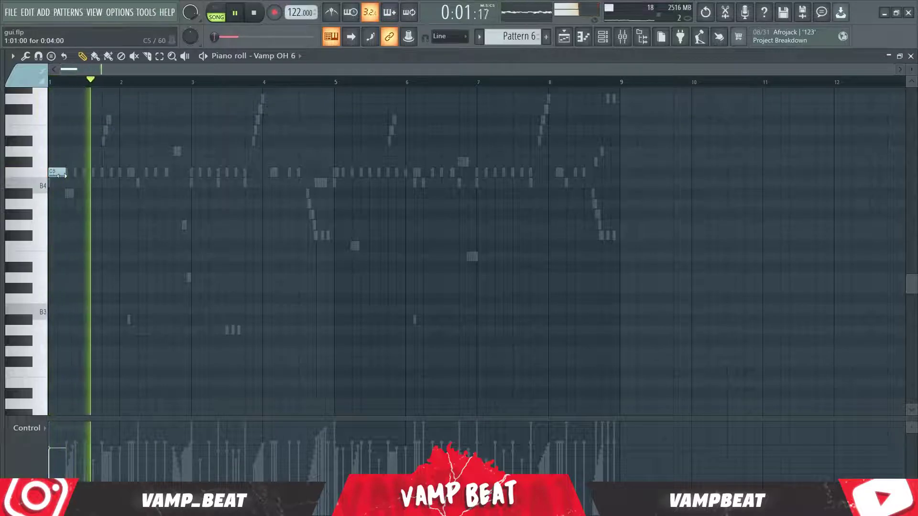
key(space)
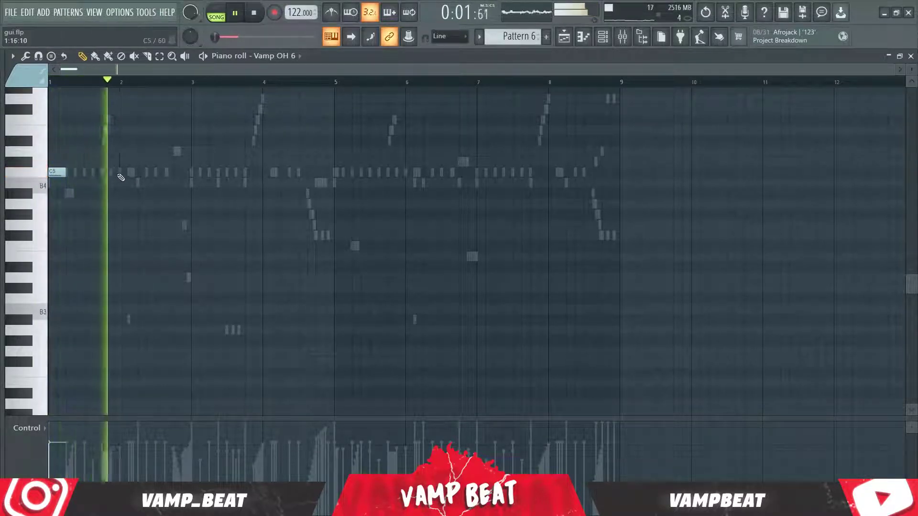
key(space)
key(space)
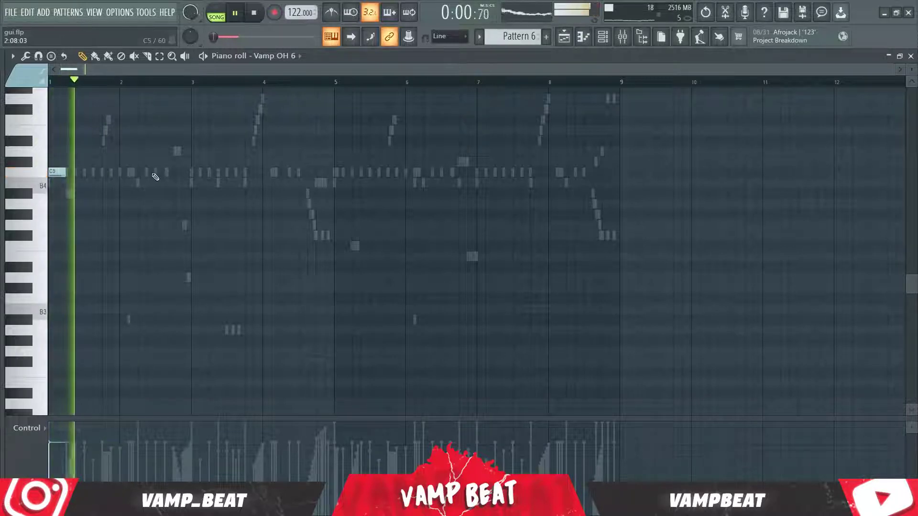
Add four-step C5 open-hat notes at 2:05, 3:01, 4:05 and 4:13 in the Vamp OH 6 pattern.
click(164, 172)
click(194, 173)
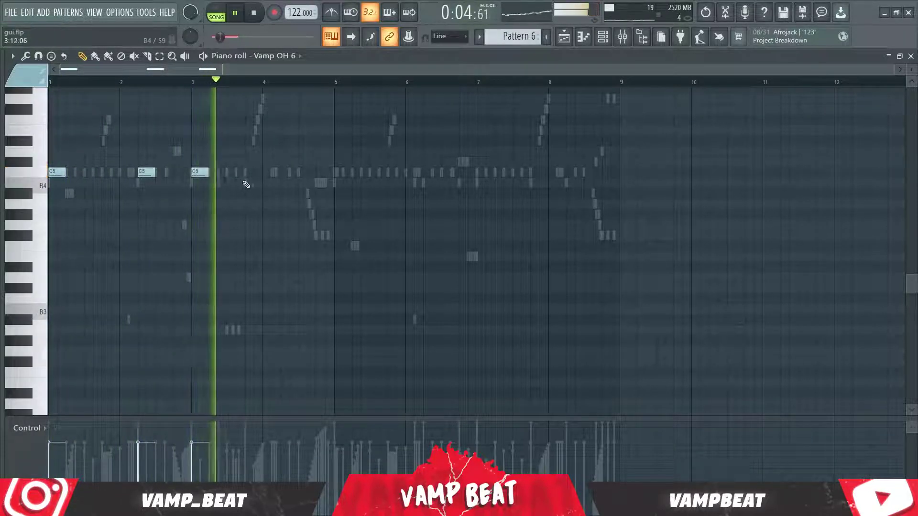
click(287, 173)
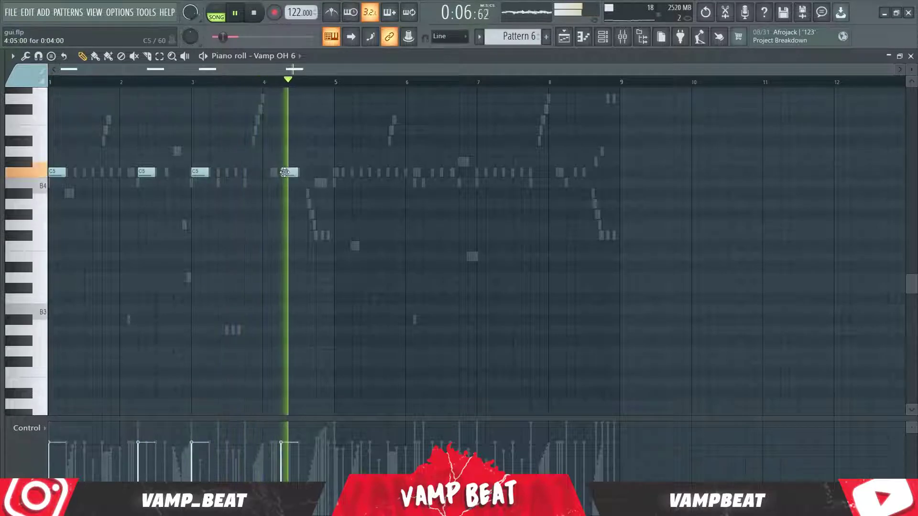
click(321, 172)
key(space)
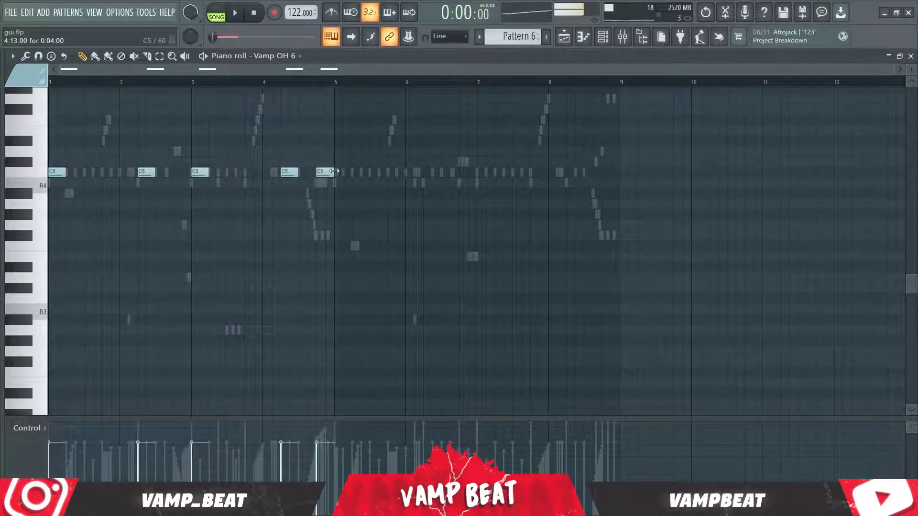
Try an open-hat note at the start of bar 5, and remove it together with the note at 4:05.
click(337, 173)
key(space)
right_click(292, 174)
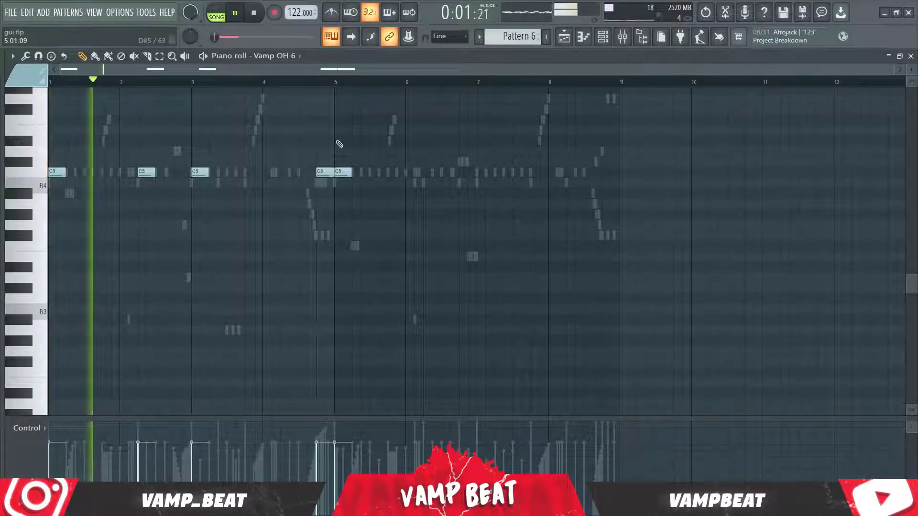
right_click(349, 173)
Copy the open-hat notes of bars 1 to 4 into bars 5 to 8.
drag(404, 136, 50, 184)
drag(323, 174, 610, 174)
ctrl+click(527, 146)
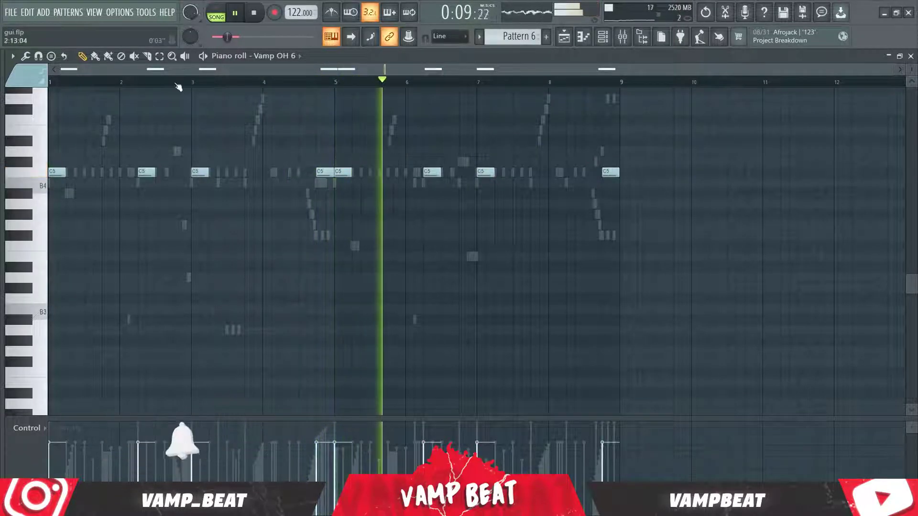
Play from bar 3, add a four-step C5 open-hat note at 3:13 and lower its velocity.
key(space)
click(192, 85)
key(space)
click(251, 174)
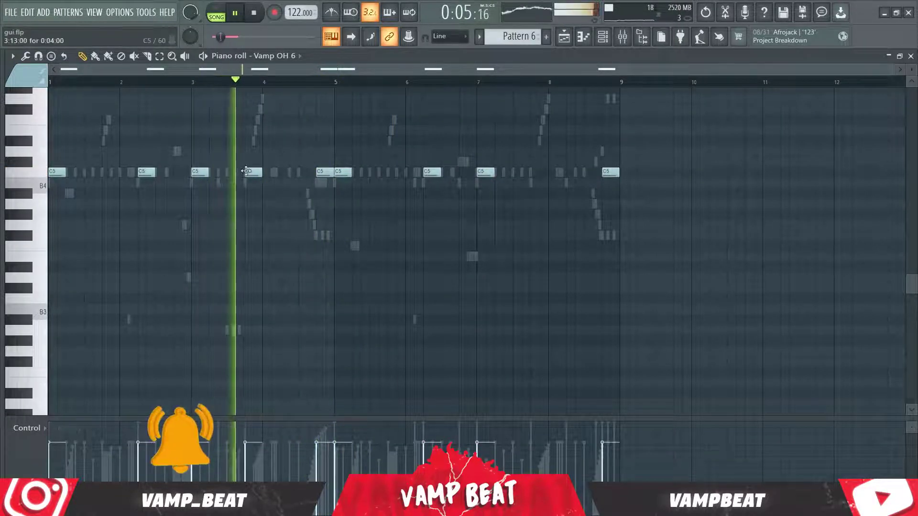
key(space)
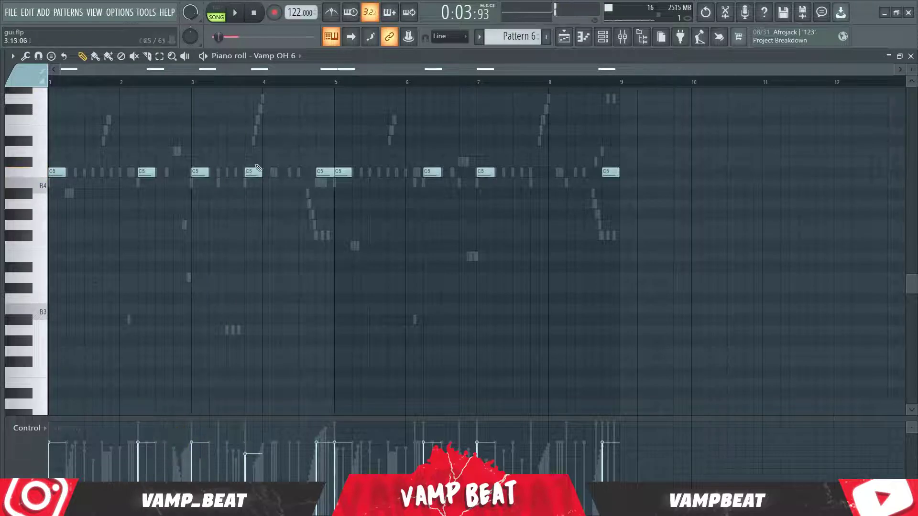
Transpose the open-hat note at 3:13 down to F#4 and replay the pattern.
key(shift+Down)
key(shift+Down)
key(shift+Down)
key(shift+Down)
key(space)
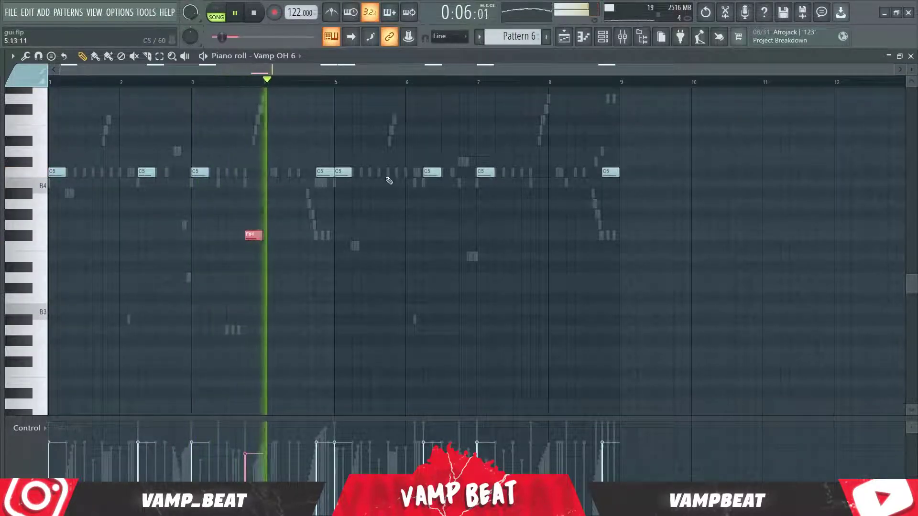
Delete the open-hat notes in bars 5 to 8 and duplicate the revised bars 1 to 4 there, including the F#4 note.
right_click(343, 173)
right_click(432, 173)
right_click(610, 173)
key(space)
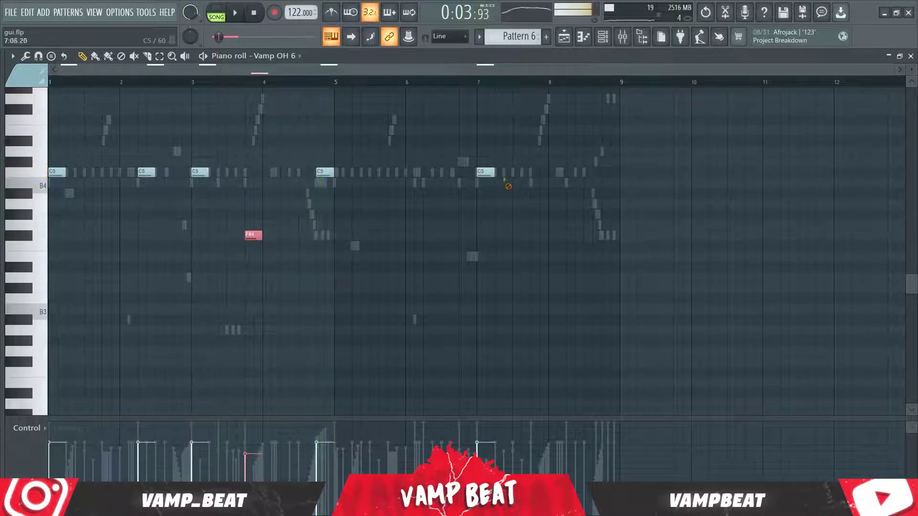
key(ctrl+a)
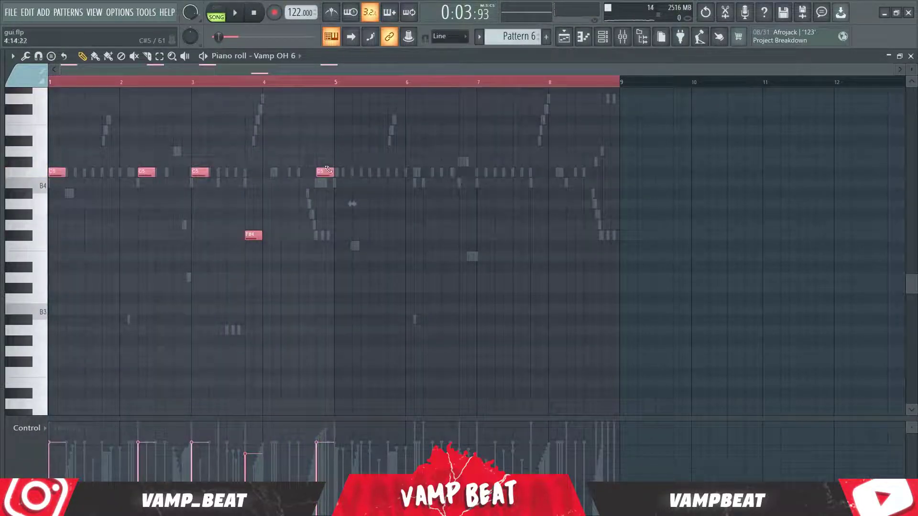
drag(594, 168, 611, 169)
key(space)
click(547, 152)
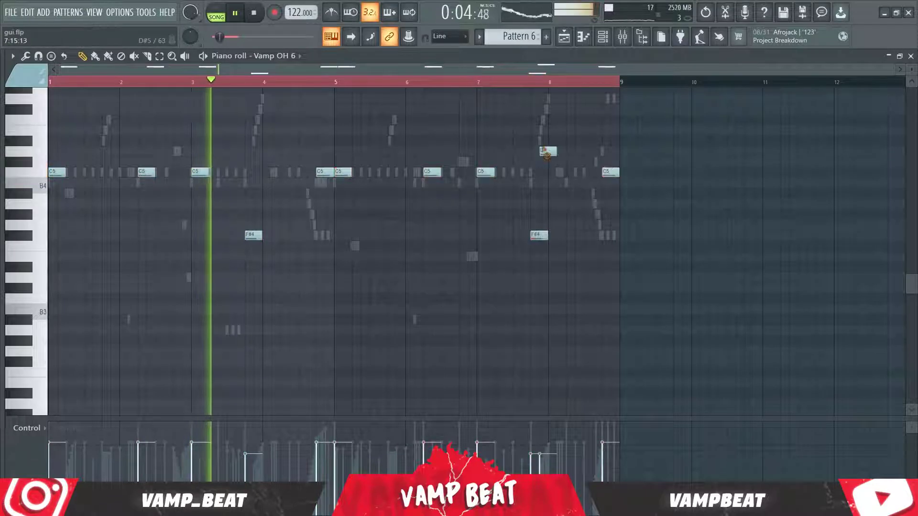
right_click(548, 153)
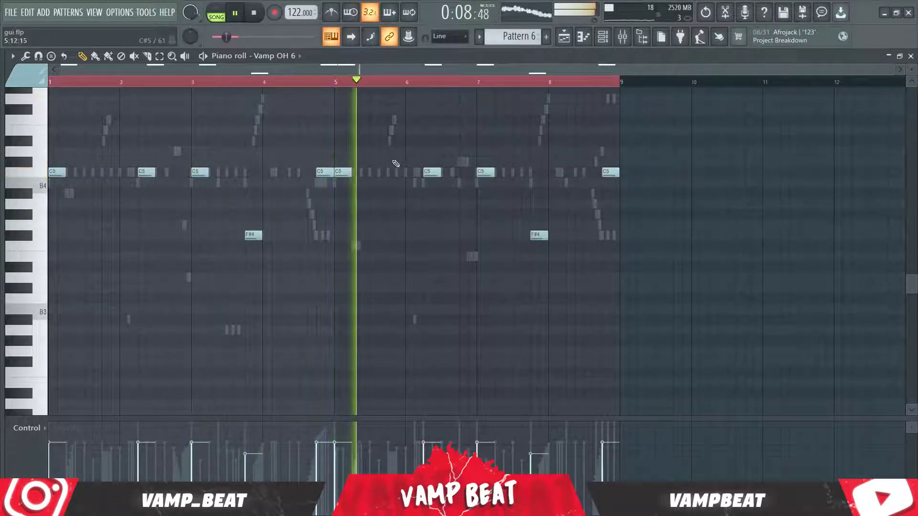
Open the Vamp Perc 7 channel settings, set the sample start offset to 1% and close them.
key(F6)
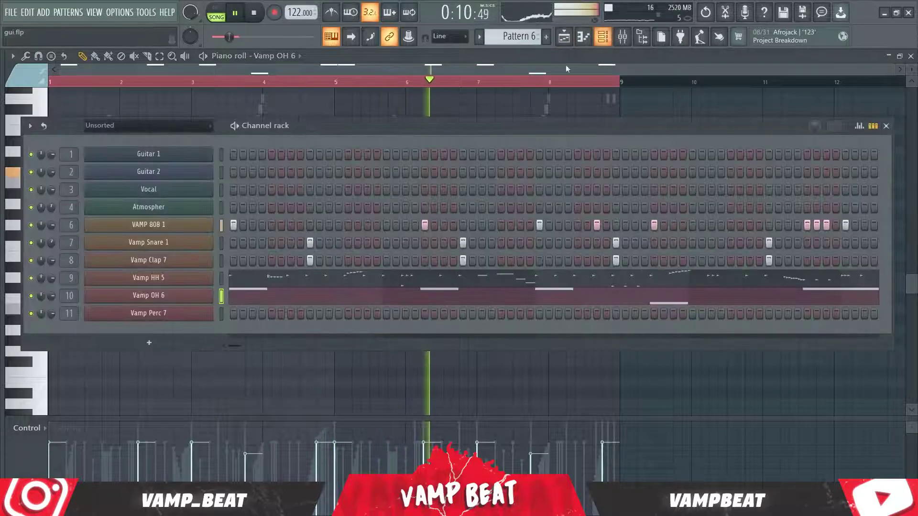
click(177, 319)
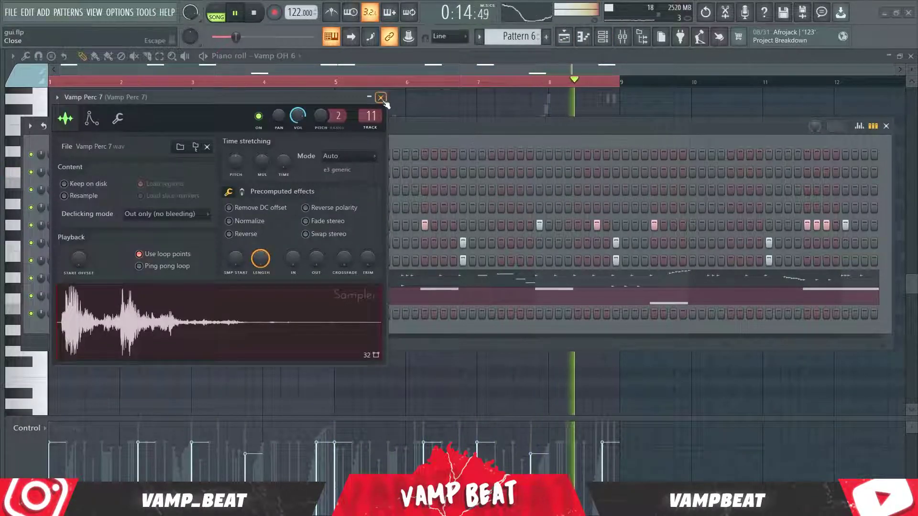
right_click(280, 169)
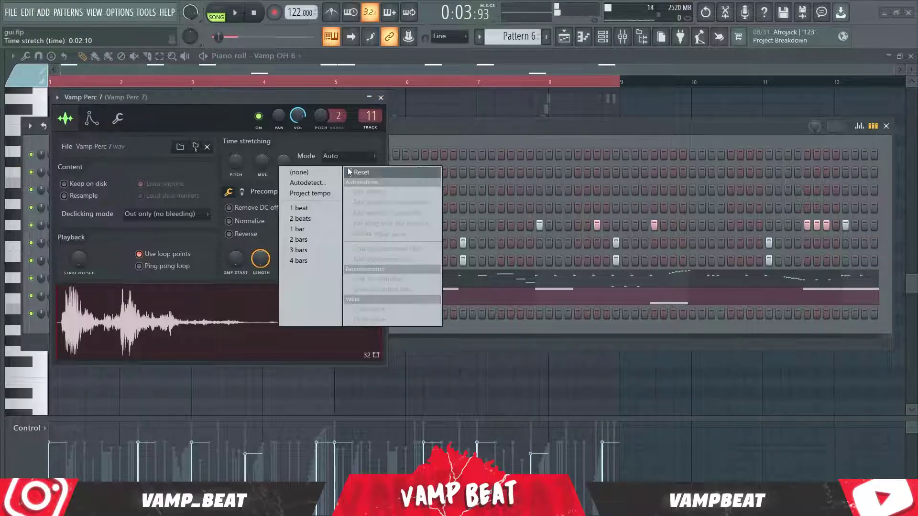
click(153, 244)
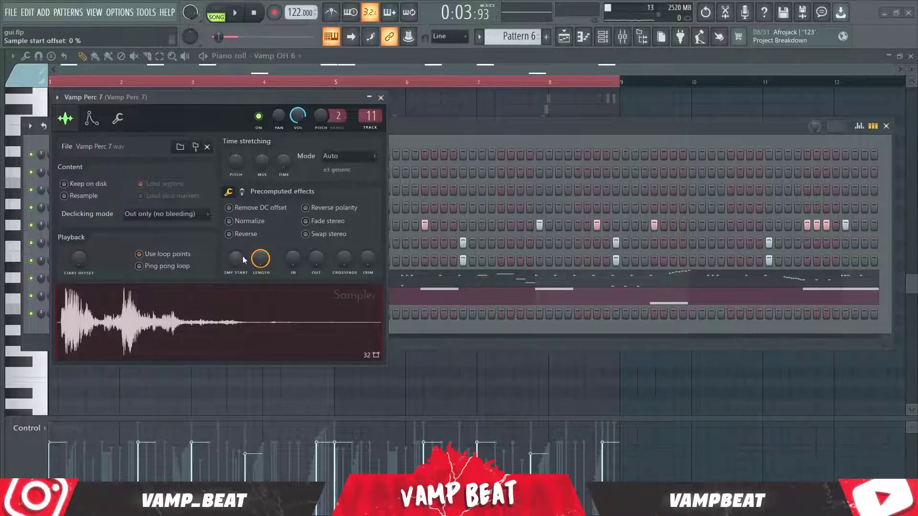
drag(242, 256, 242, 252)
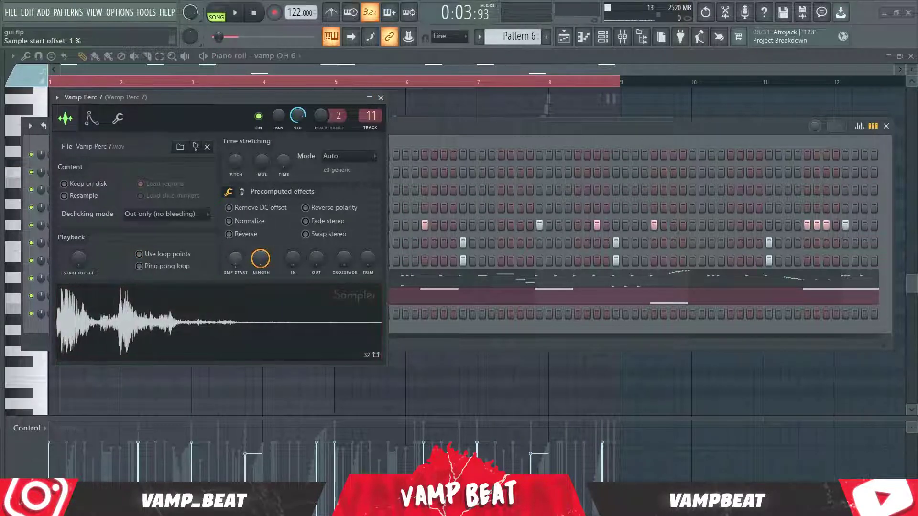
click(380, 98)
Open the piano roll for Vamp Perc 7, place C5 notes at 1:05 and 2:03, and try another at 2:13.
right_click(212, 312)
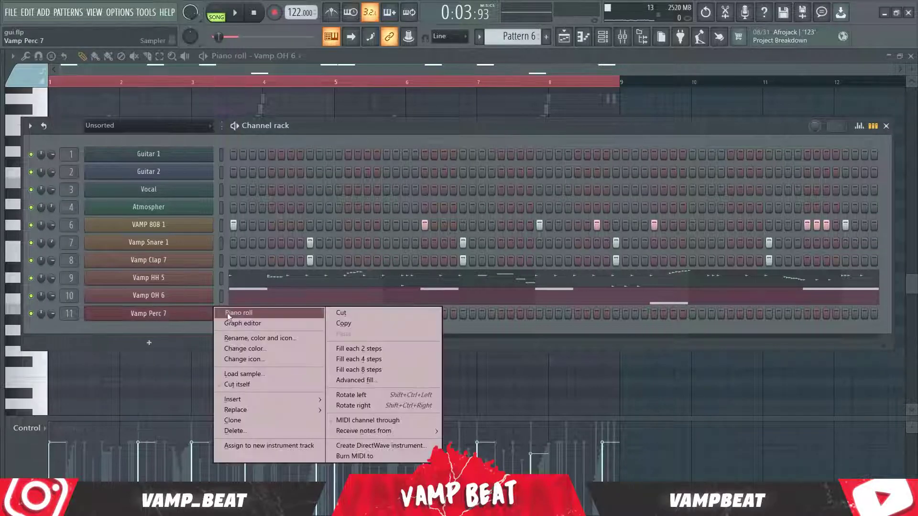
click(228, 314)
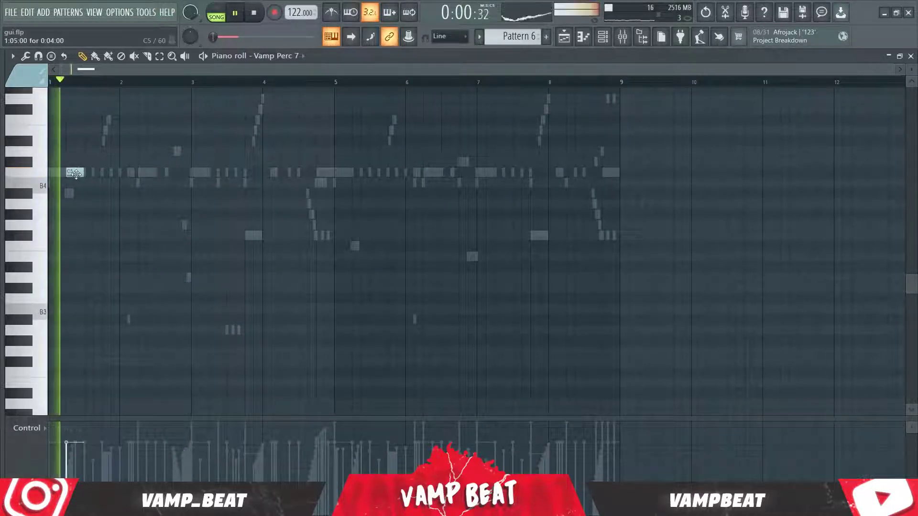
click(131, 172)
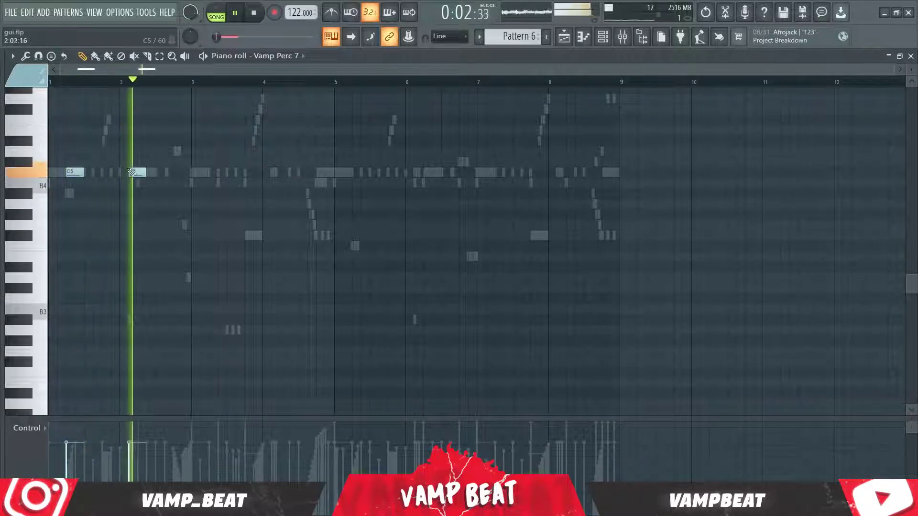
key(space)
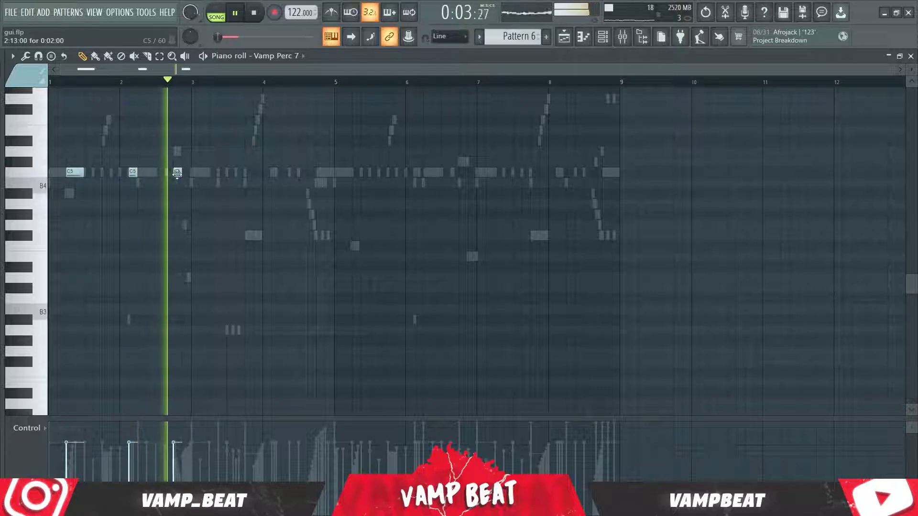
click(175, 172)
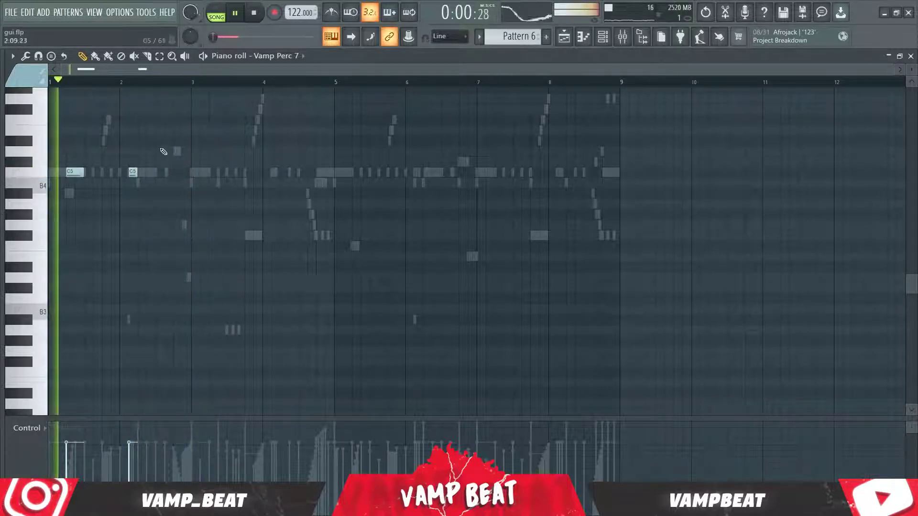
Add a two-step C5 percussion note in bar 2 and shift the bar's two notes to 2:05 and 2:13.
scroll(164, 90, up, 4)
scroll(165, 89, up, 2)
drag(160, 89, 247, 75)
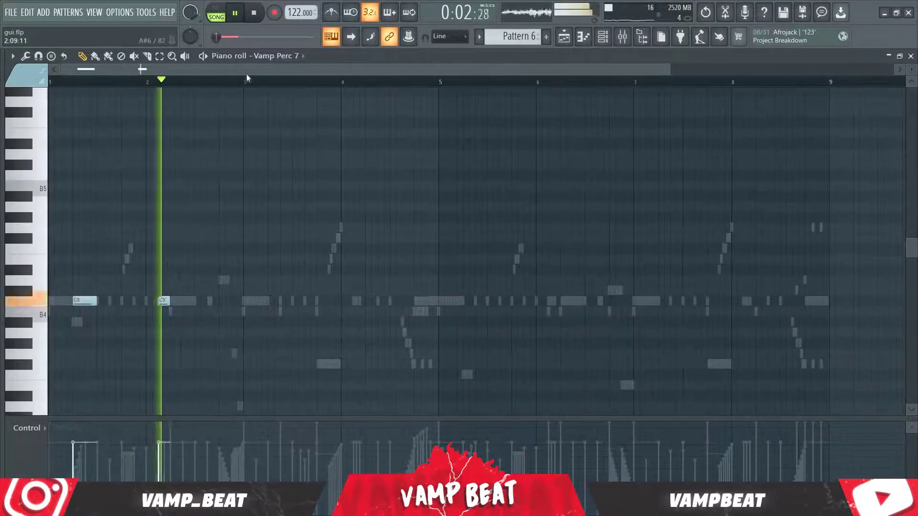
click(218, 300)
key(space)
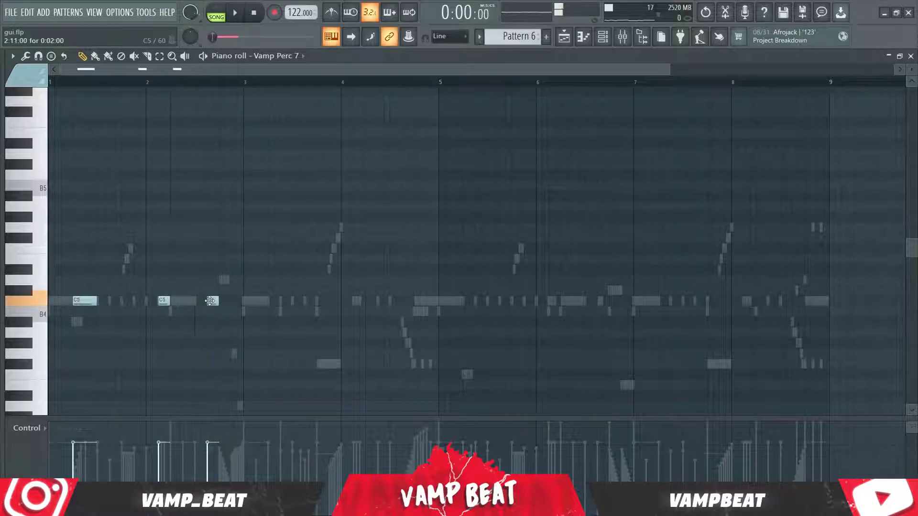
drag(165, 301, 220, 301)
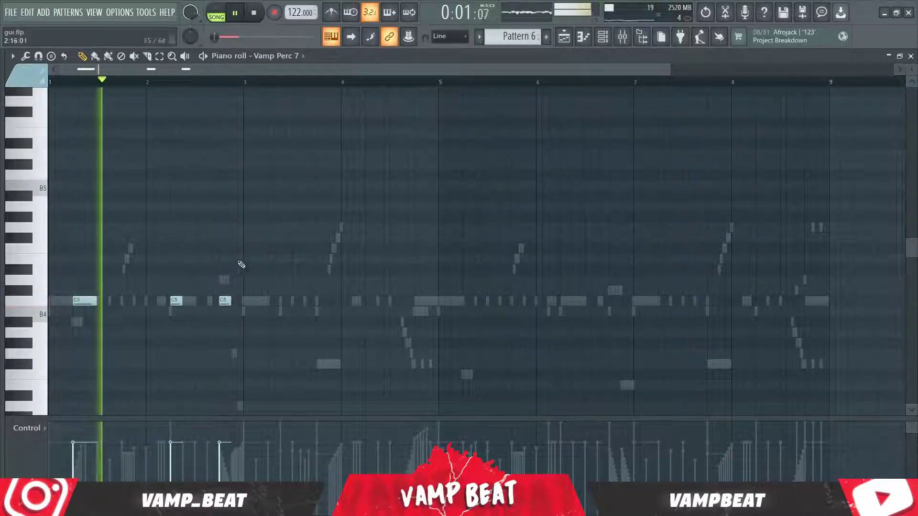
Copy the percussion notes into bars 3 and 4, reworking bar 4 to two-step C5 notes at 4:03, 4:09 and 4:13.
drag(266, 267, 273, 298)
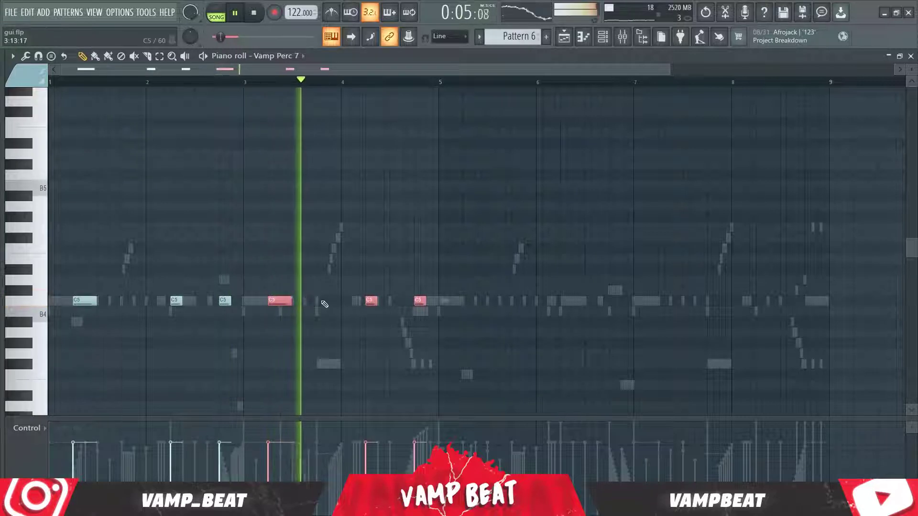
click(356, 300)
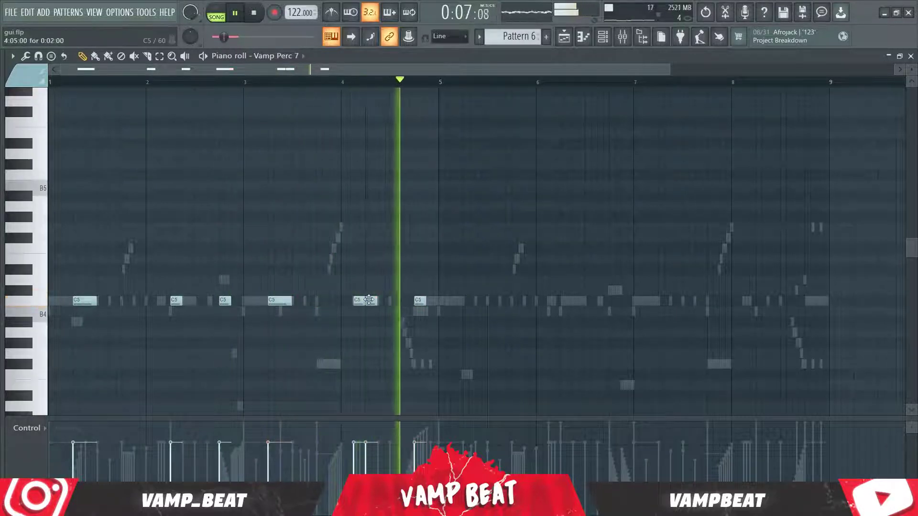
drag(424, 300, 400, 300)
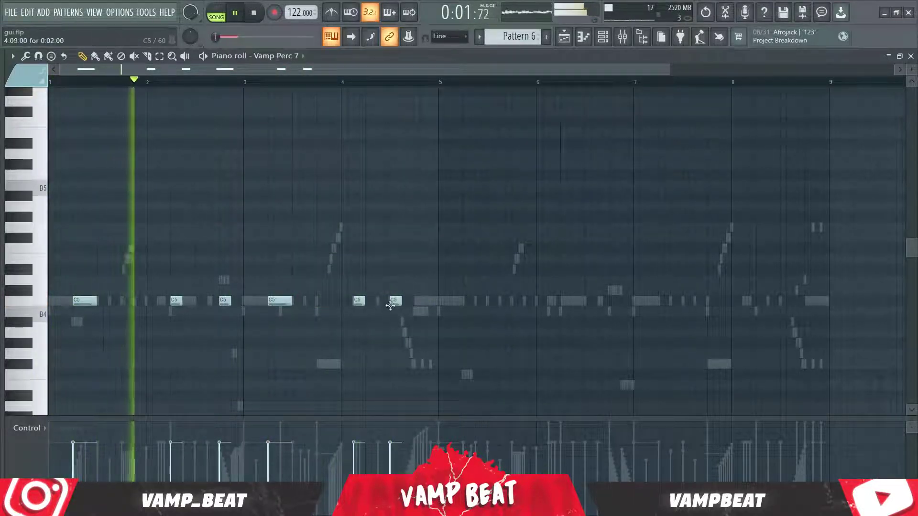
click(415, 301)
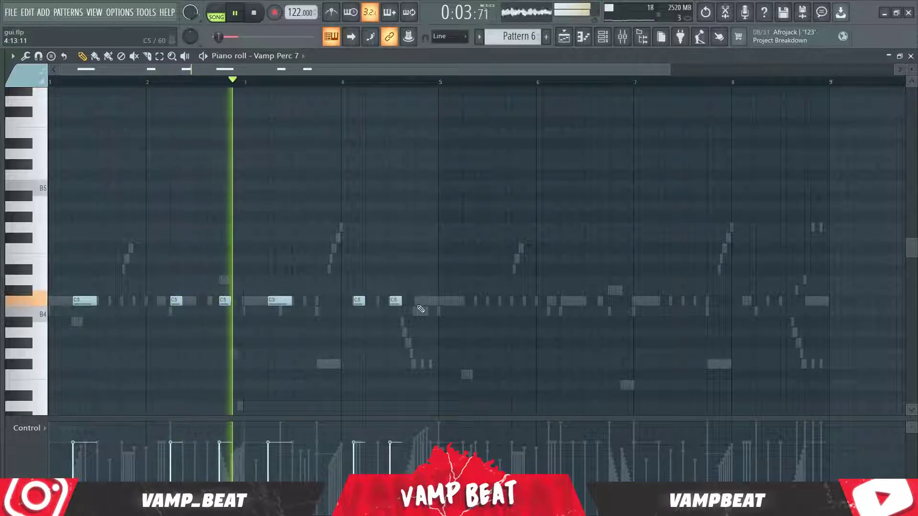
key(space)
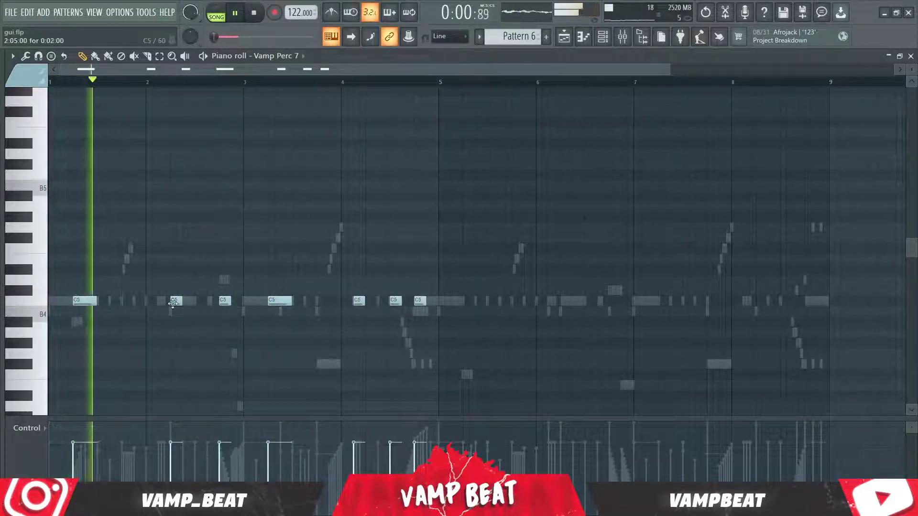
Make the first percussion note of bar 2 four steps long from 2:03, and the last note of bar 4 four steps long from 4:11.
drag(177, 302, 152, 303)
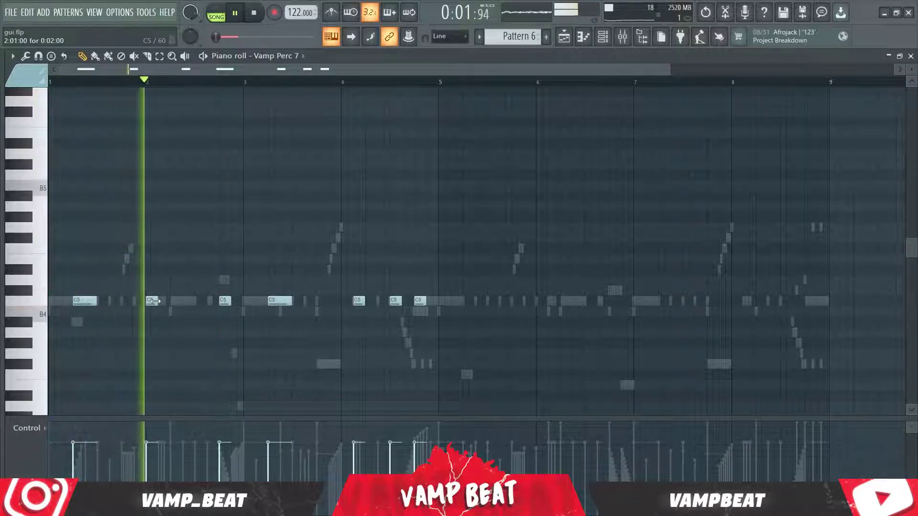
drag(157, 303, 176, 302)
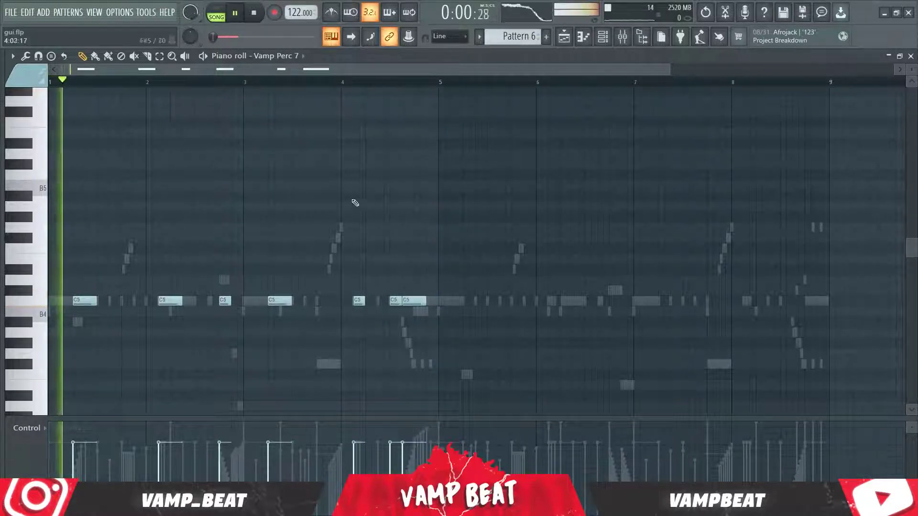
Select the Vamp Perc 7 notes in bars 1 to 4 and duplicate them into bars 5 to 8.
scroll(377, 94, down, 1)
key(ctrl+a)
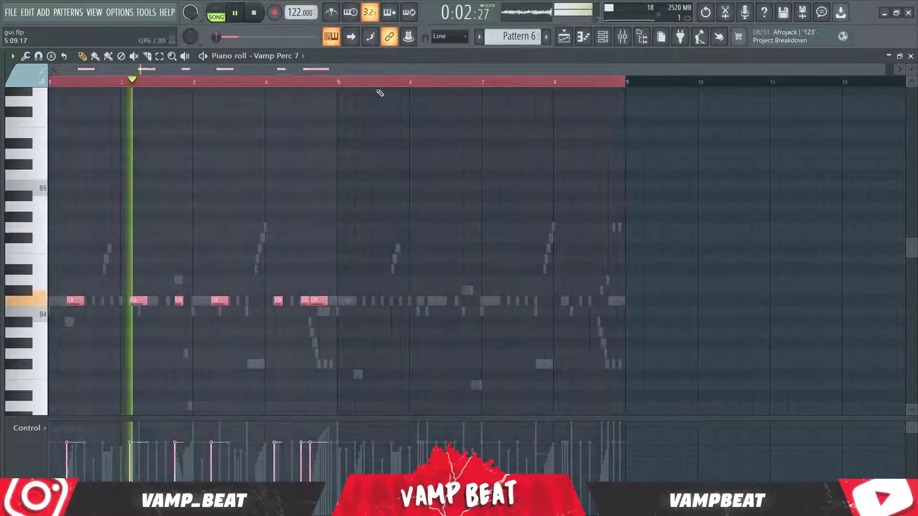
drag(563, 86, 334, 93)
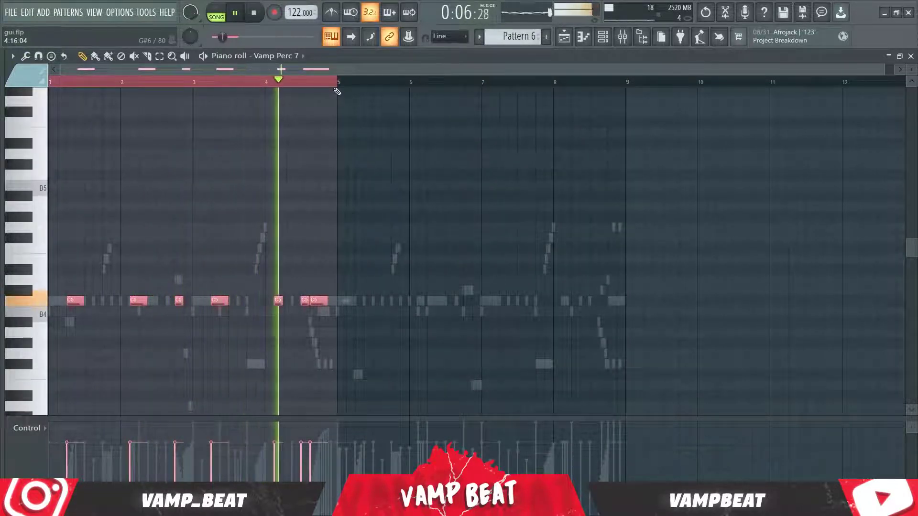
key(ctrl+b)
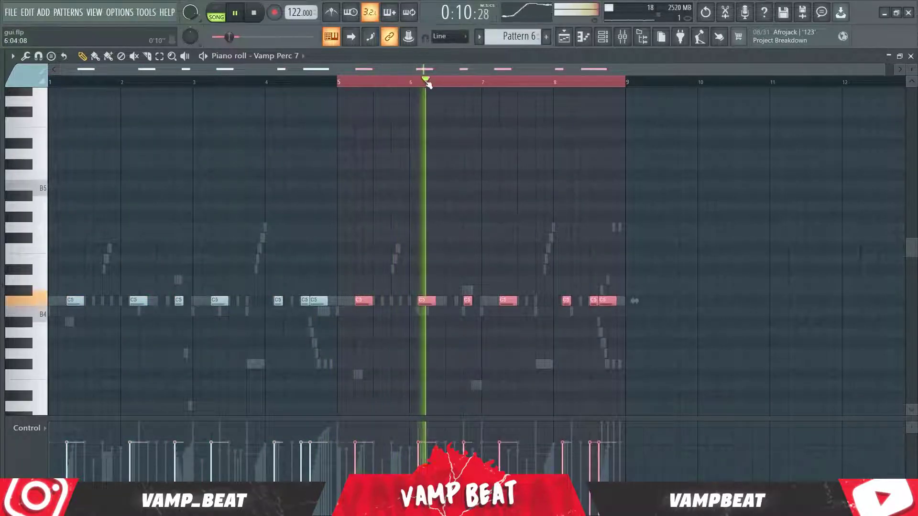
Split Pattern 6 into one clip per drum channel and repeat the drum clips across bars 1 to 32 of the playlist.
click(578, 37)
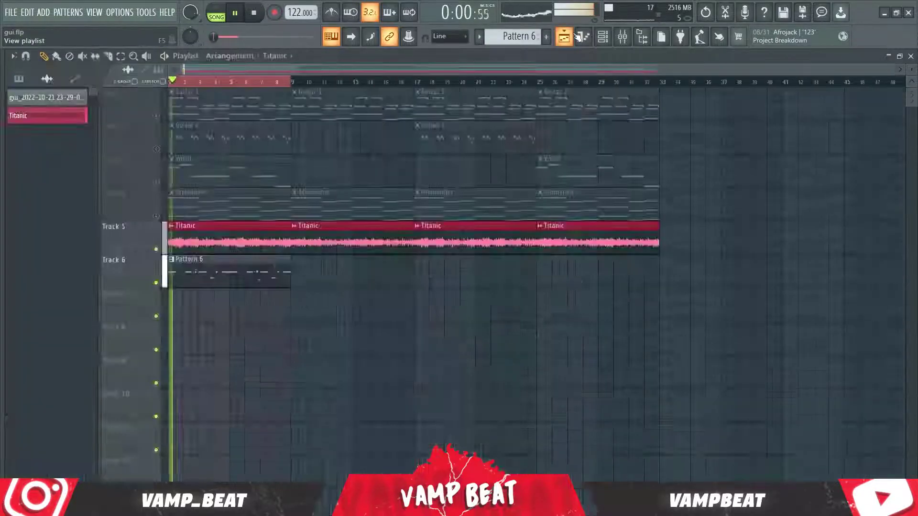
click(602, 38)
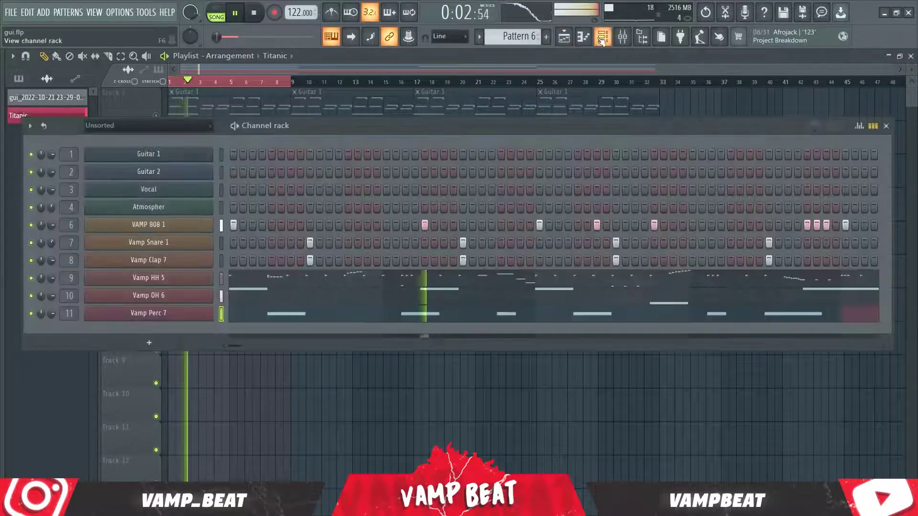
click(602, 38)
key(space)
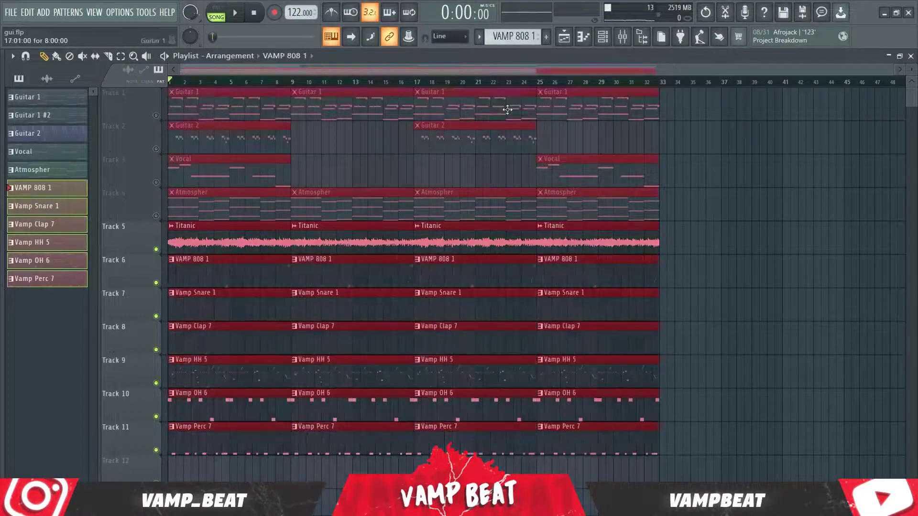
Duplicate the complete 32-bar arrangement and place the copy from bar 41 onward.
scroll(508, 82, down, 3)
key(ctrl+b)
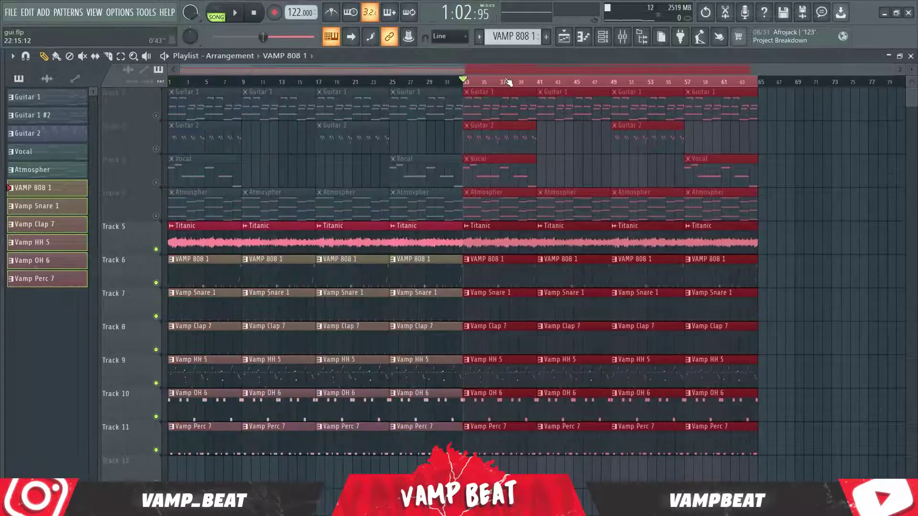
drag(508, 82, 740, 85)
click(554, 83)
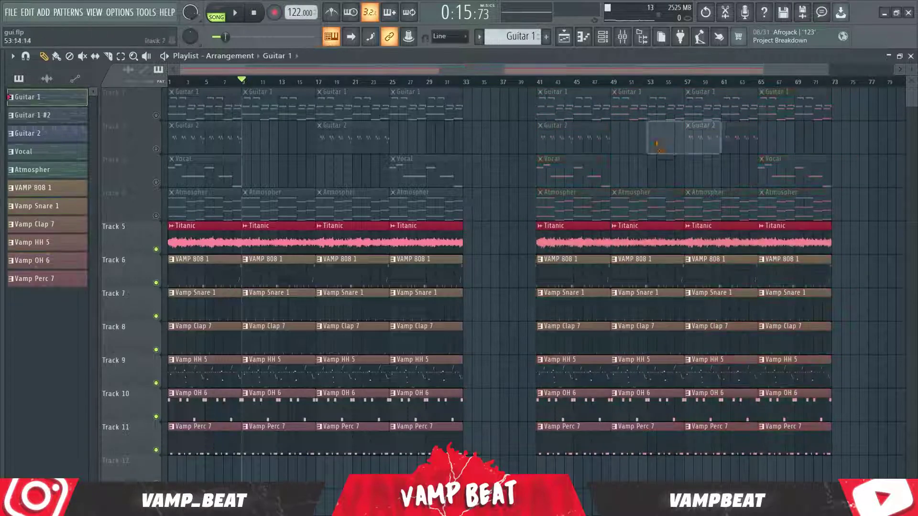
right_click(469, 203)
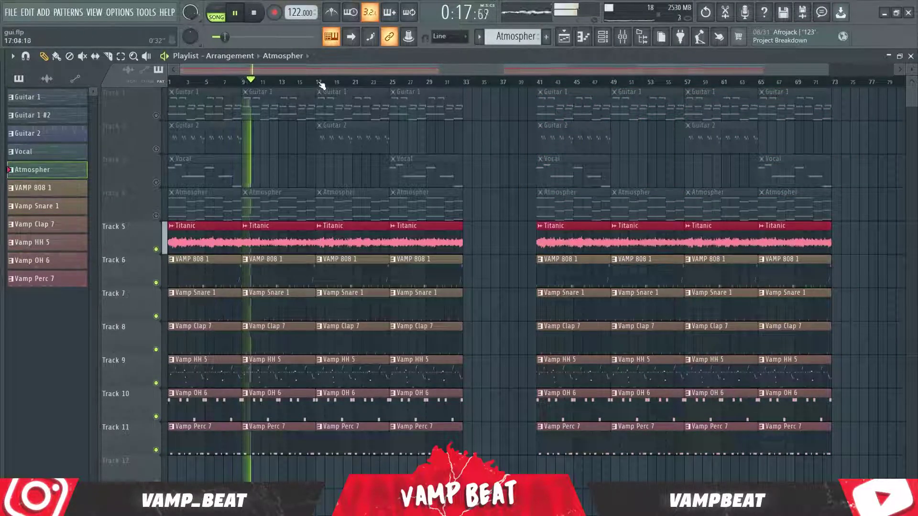
Move the section in bars 25 to 32 to bars 33 to 40, and fill the gap with a copy of bars 17 to 24.
scroll(352, 88, down, 1)
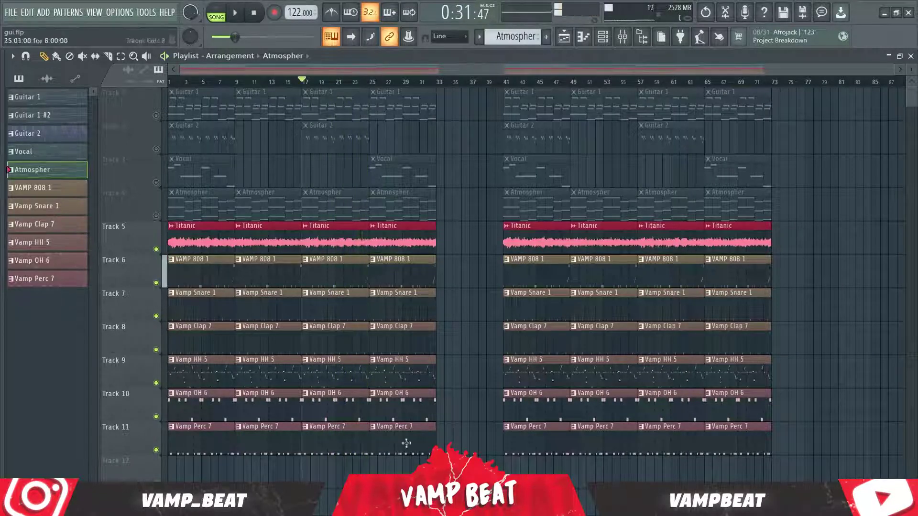
drag(435, 474, 472, 93)
click(412, 146)
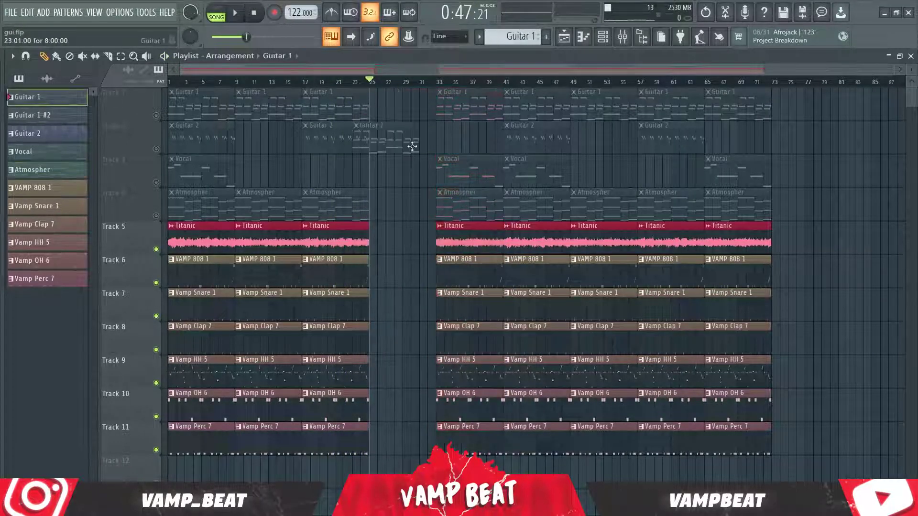
drag(318, 436, 392, 436)
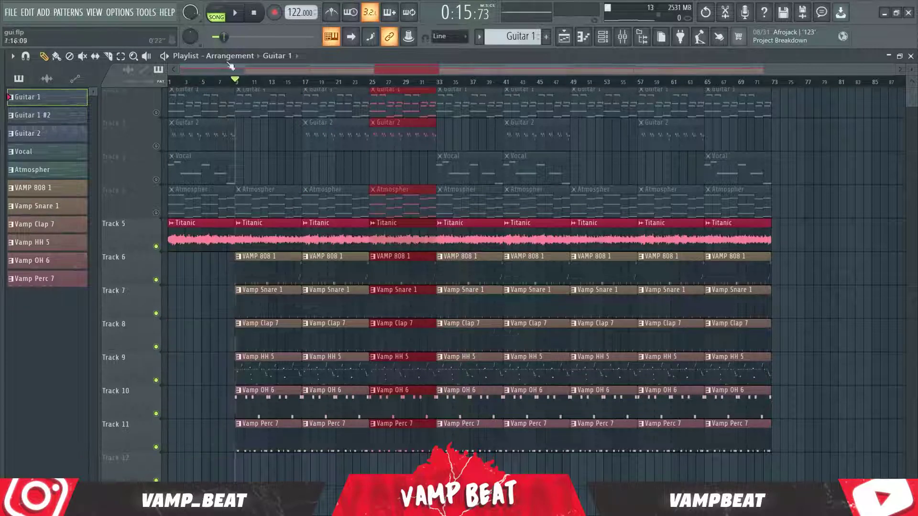
Remove the drum clips from bars 1 to 8 and every clip from bar 41 onward.
drag(513, 480, 799, 106)
key(Delete)
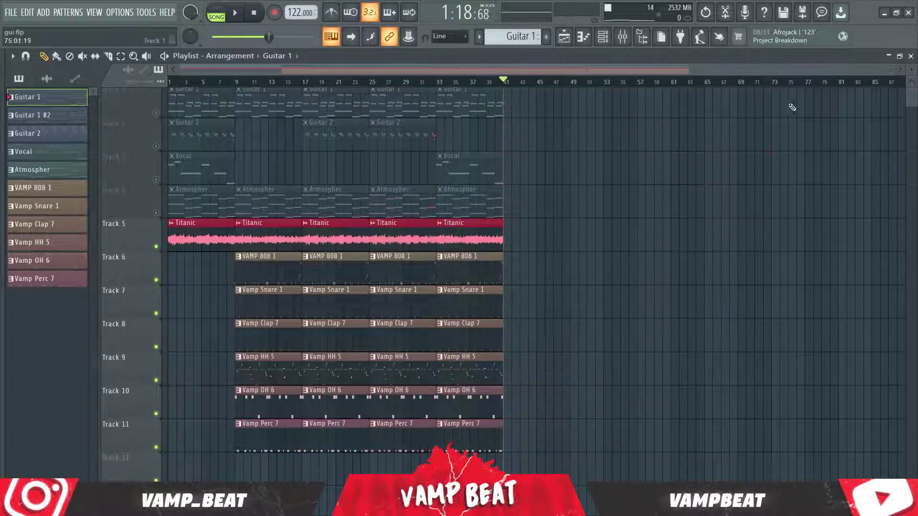
Duplicate the arrangement of bars 1 to 40 into bars 41 to 80, and add one more Titanic clip at bar 81.
drag(537, 480, 549, 123)
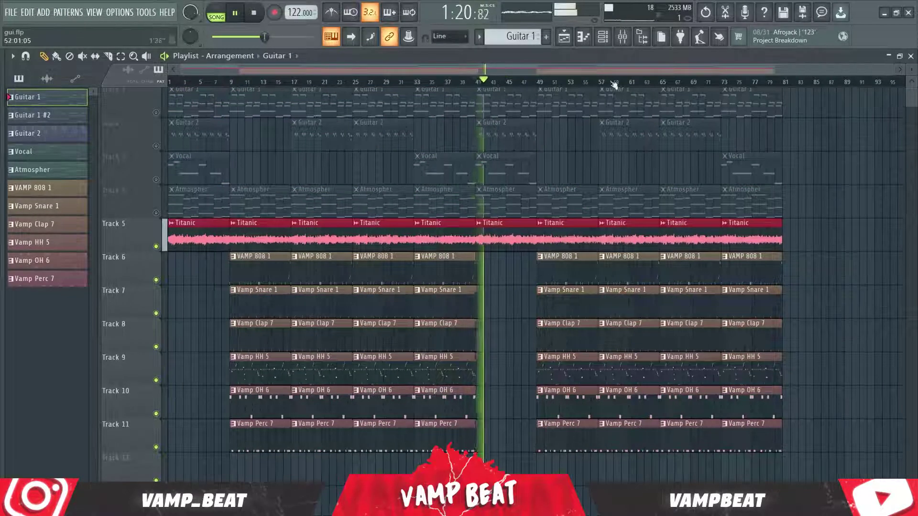
click(526, 228)
click(786, 234)
scroll(787, 82, down, 1)
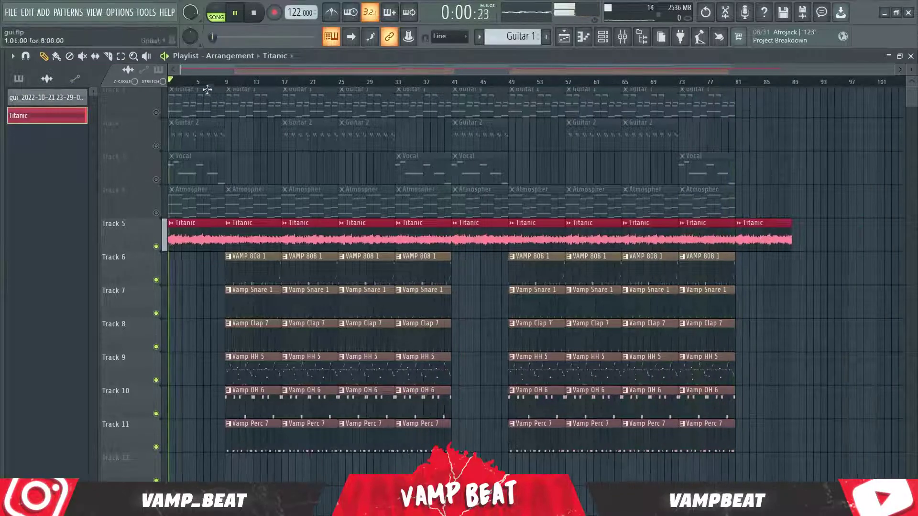
Copy the six drum clips to the start of the intro and trim them to bars 1 and 2.
key(space)
scroll(496, 86, up, 5)
scroll(496, 89, down, 3)
scroll(408, 83, down, 5)
scroll(217, 216, up, 3)
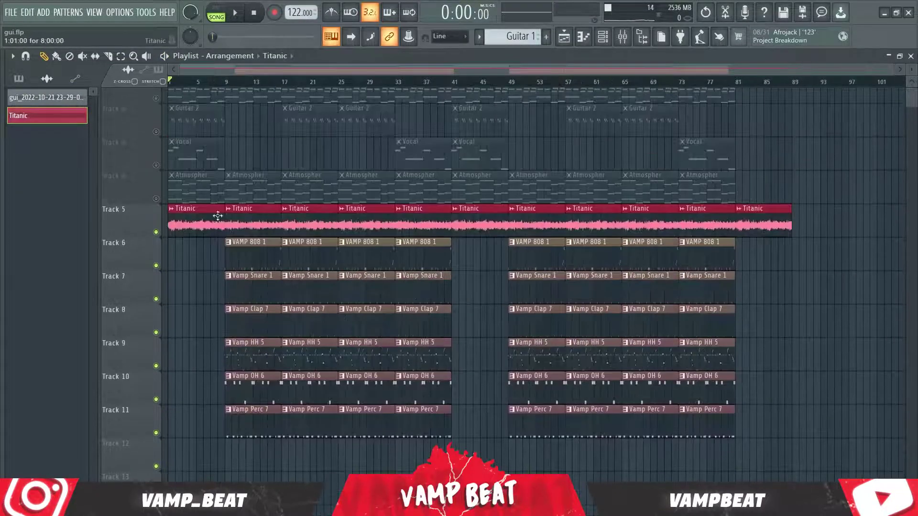
scroll(215, 232, down, 3)
scroll(580, 85, up, 3)
key(space)
drag(334, 201, 216, 368)
drag(257, 369, 190, 344)
key(space)
key(space)
click(210, 284)
right_click(210, 284)
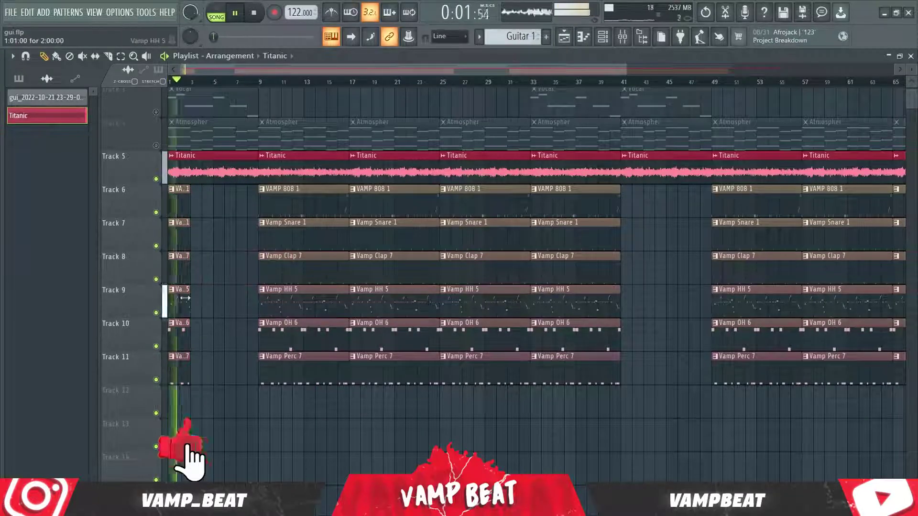
double_click(185, 298)
key(Escape)
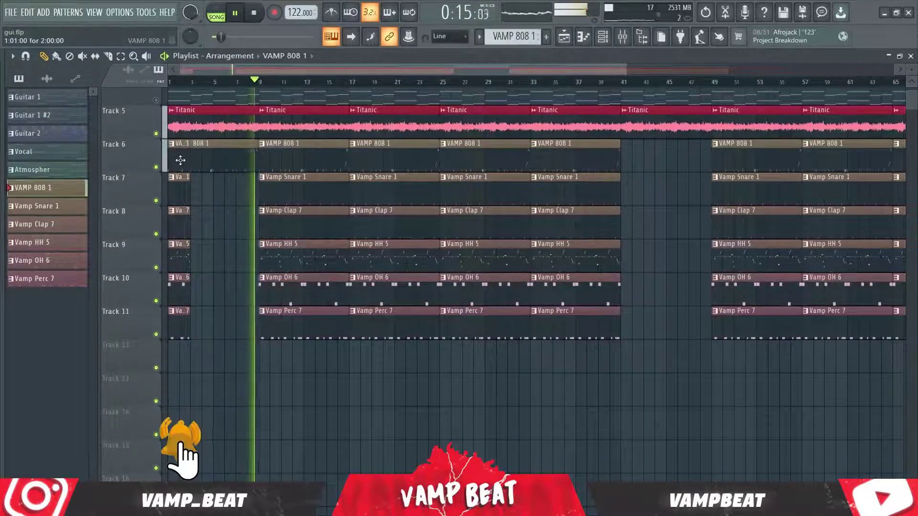
Place one-bar end pieces of the VAMP 808 1 and Vamp HH 5 clips in bar 8 on their own tracks.
drag(227, 162, 226, 397)
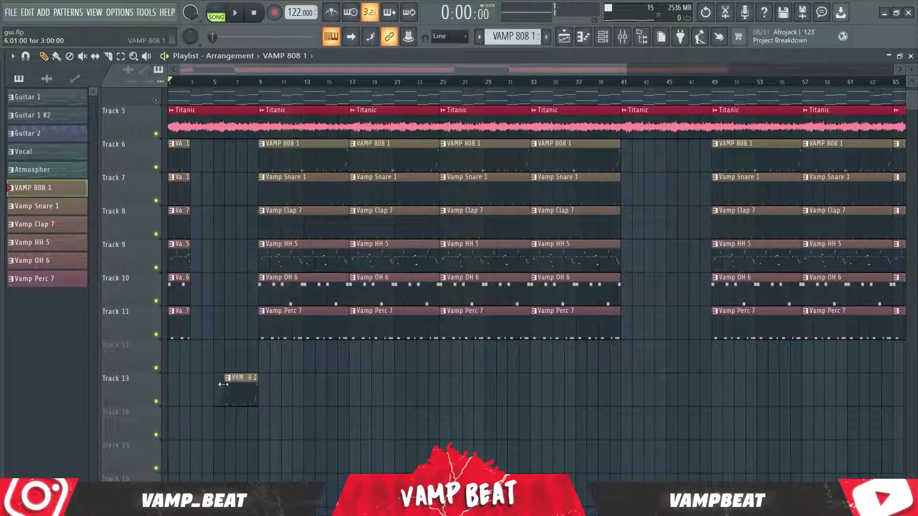
drag(297, 256, 297, 426)
drag(260, 422, 253, 259)
key(space)
scroll(249, 247, up, 5)
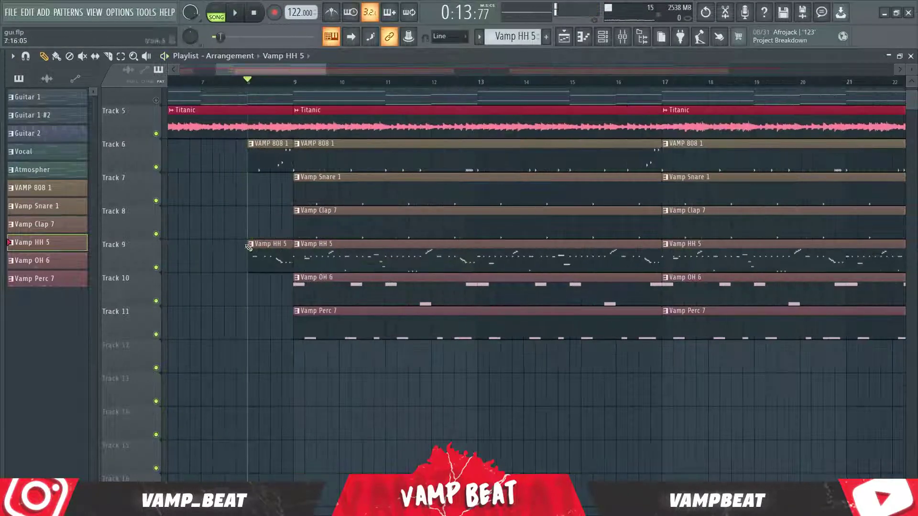
Trim the bar 8 lead-in clips so the 808 starts at 8:09 and the hi-hat starts at 8:11.
key(space)
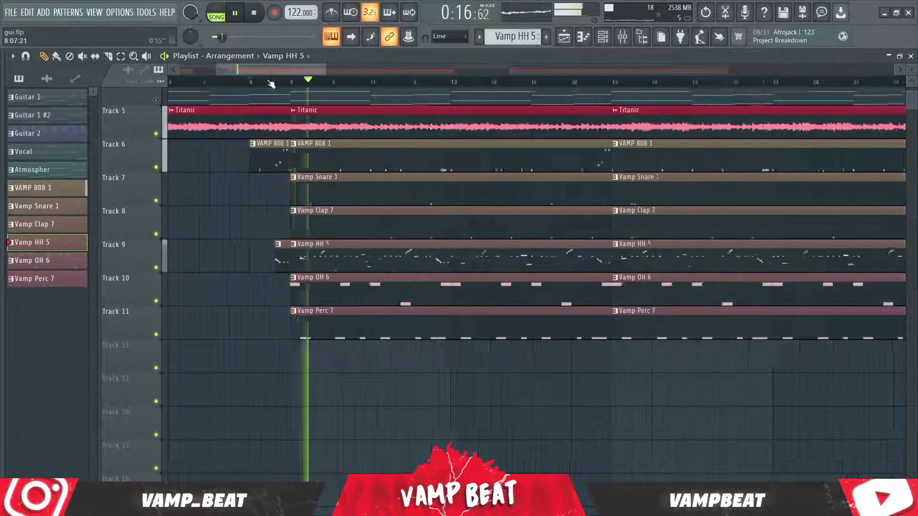
key(space)
scroll(282, 246, up, 5)
drag(280, 150, 270, 150)
click(296, 244)
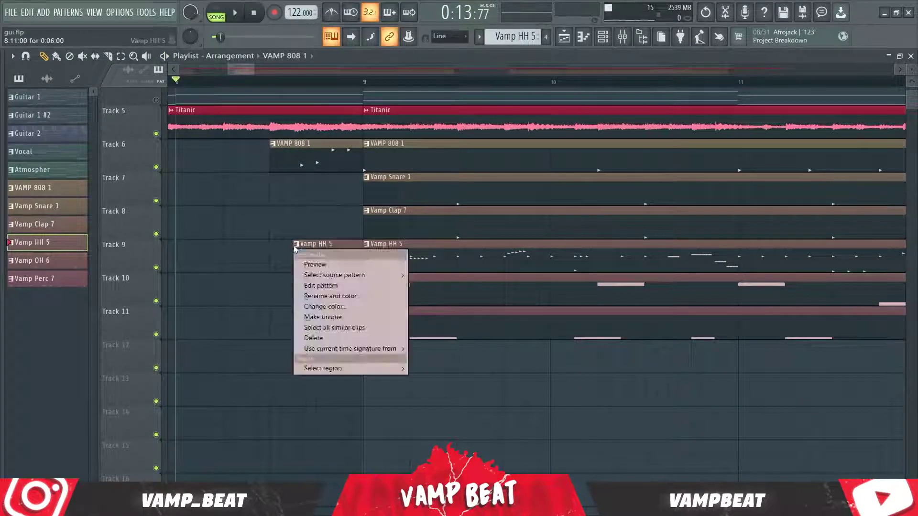
click(292, 250)
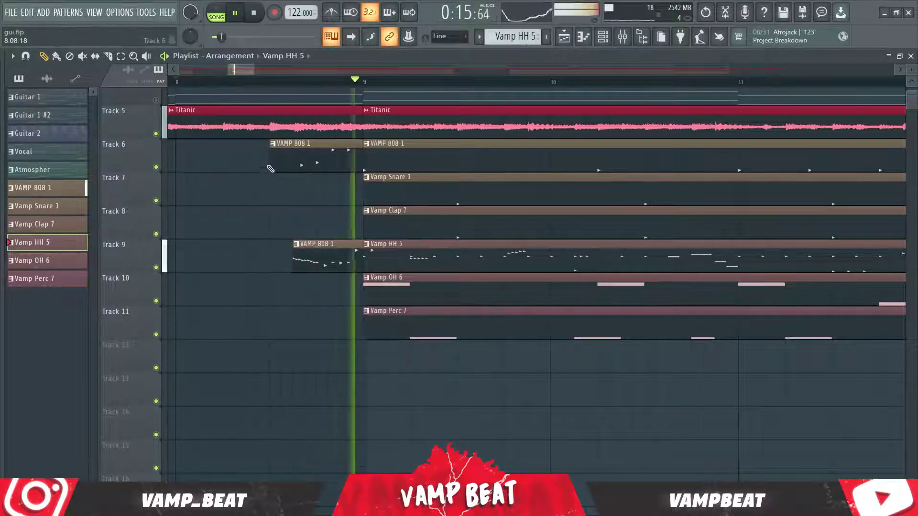
Extend the VAMP 808 1 lead-in clip to start at 8:05 and play back the transition into bar 9.
scroll(287, 191, down, 4)
drag(268, 143, 550, 165)
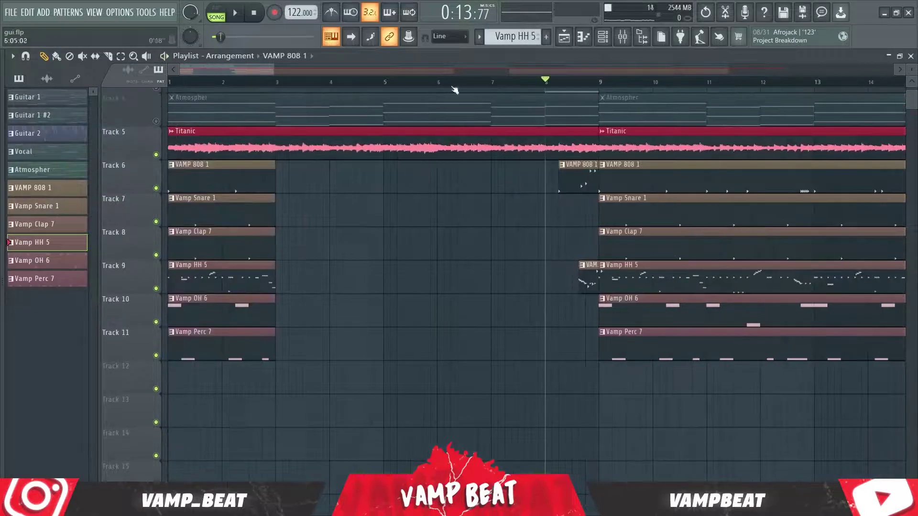
click(386, 82)
key(space)
scroll(382, 87, up, 1)
scroll(716, 158, up, 1)
drag(717, 158, 572, 151)
click(451, 158)
click(465, 342)
right_click(465, 343)
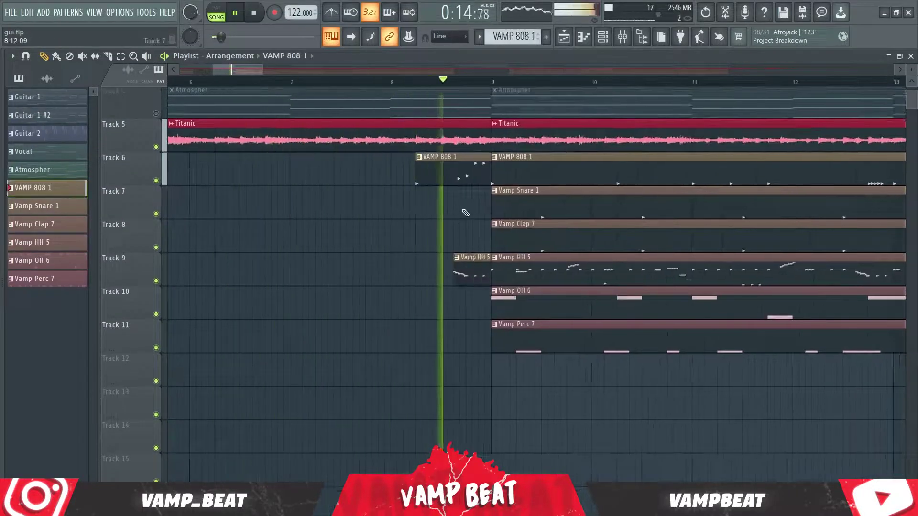
Trim the Vamp HH 5, Vamp OH 6 and Vamp Perc 7 clips at bar 17 to start at bar 18.
scroll(473, 84, down, 5)
scroll(404, 81, up, 2)
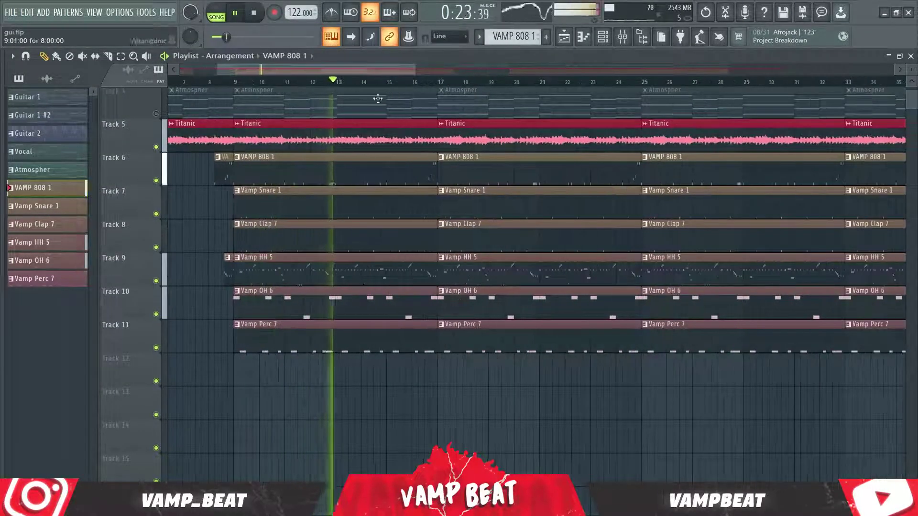
drag(483, 269, 492, 334)
drag(438, 337, 469, 337)
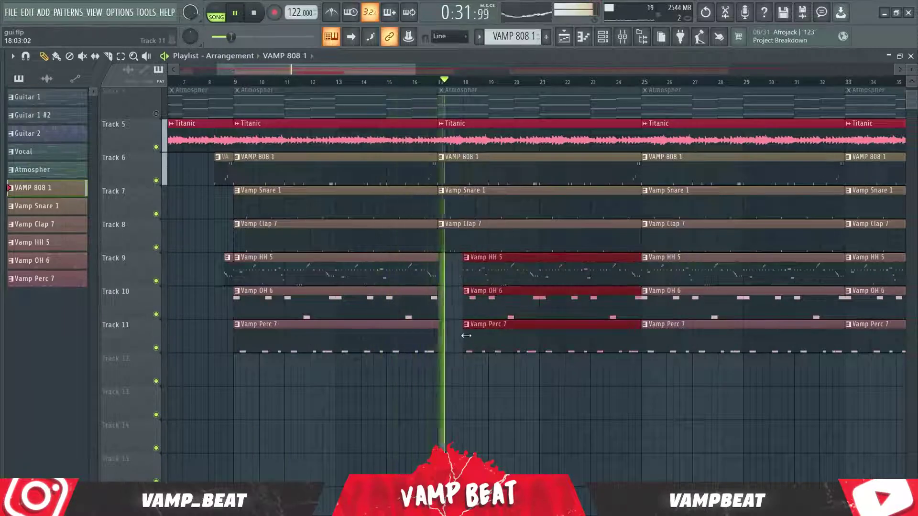
Trim the VAMP 808 1 clip at bar 25 to start at bar 27.
ctrl+click(668, 387)
drag(727, 207, 499, 303)
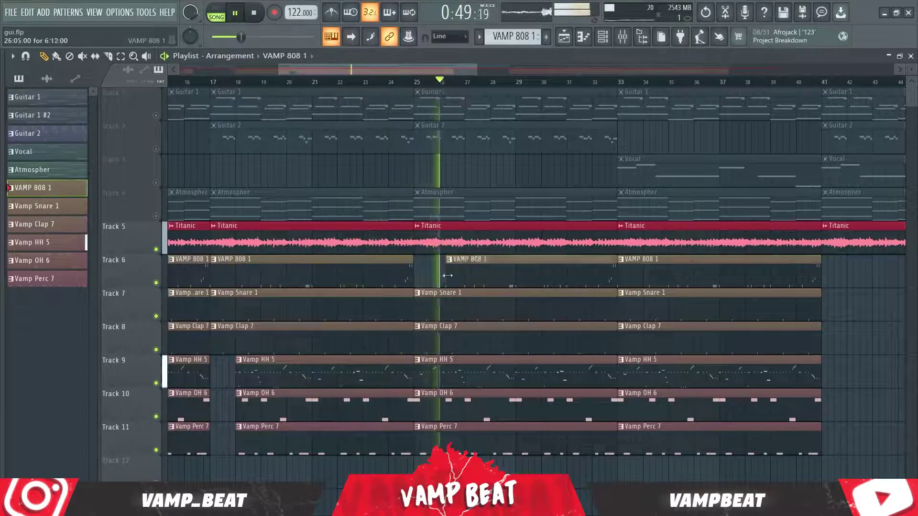
drag(461, 354, 358, 290)
Select all six drum clips at bar 33 and trim them to start at bar 35.
drag(551, 408, 545, 210)
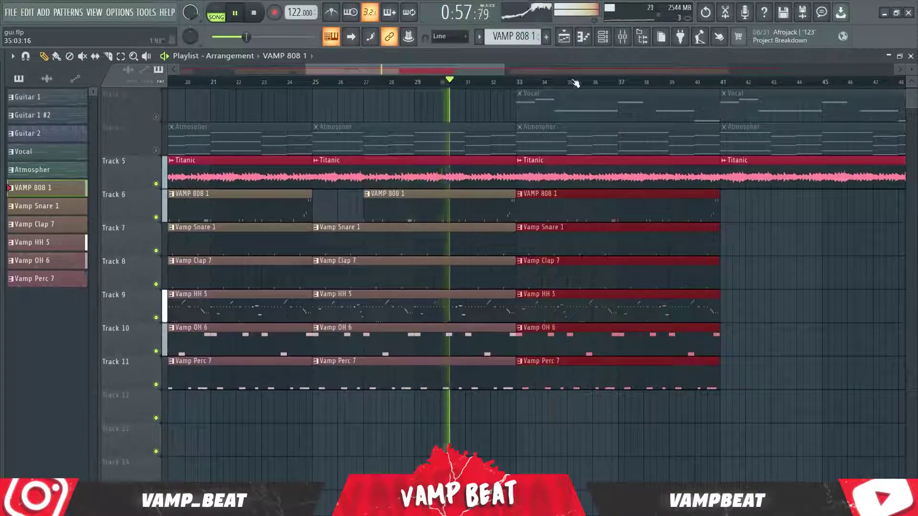
scroll(575, 83, down, 5)
scroll(487, 89, down, 2)
scroll(411, 86, up, 5)
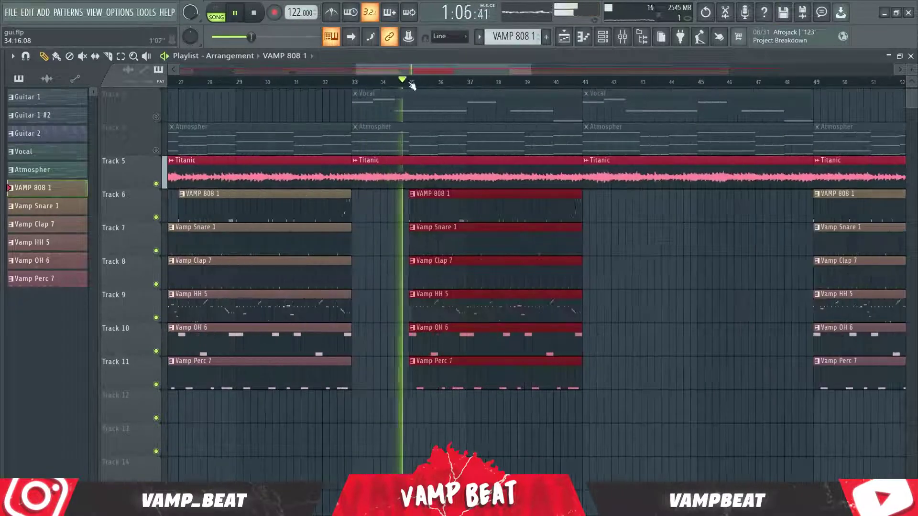
Split the Vamp HH 5 clip of bars 9 to 16 at bar 13, trying a one-bar gap and closing it again.
scroll(411, 86, down, 5)
key(space)
click(227, 82)
scroll(229, 84, up, 5)
drag(241, 267, 415, 249)
key(space)
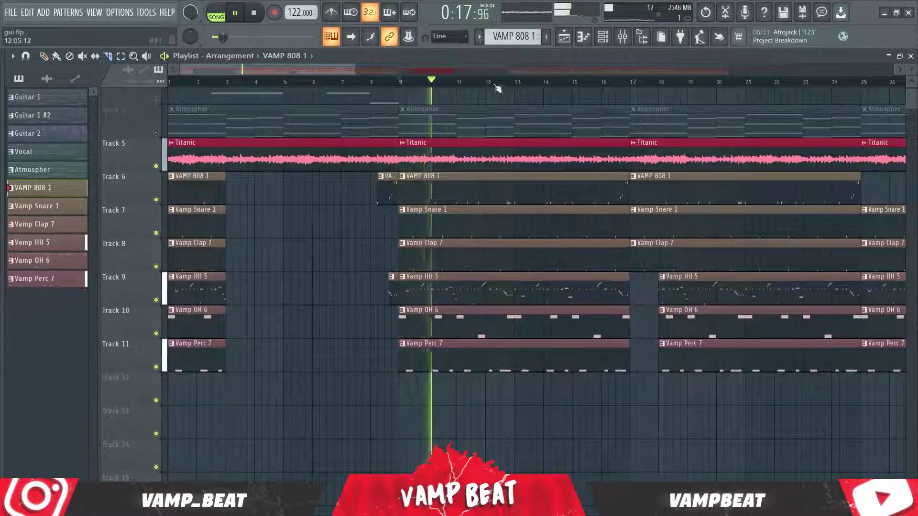
scroll(497, 89, up, 3)
scroll(538, 86, down, 2)
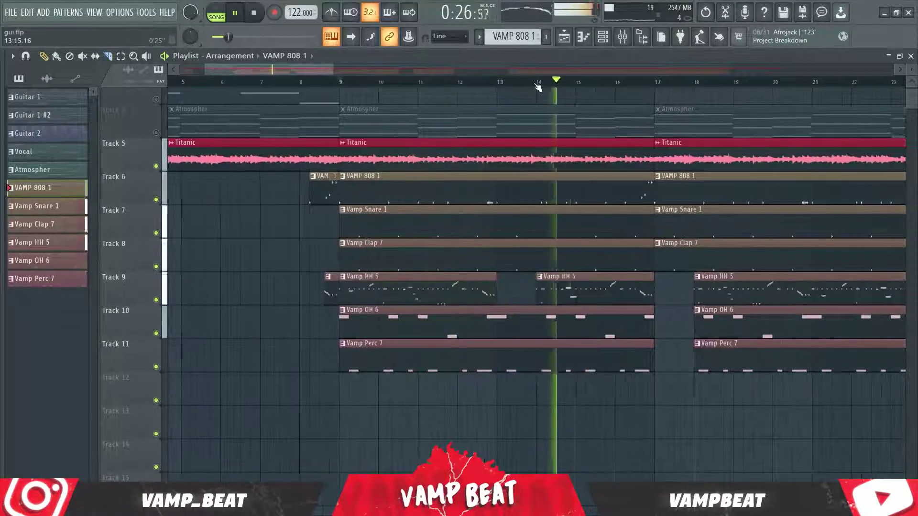
drag(539, 282, 499, 283)
drag(775, 289, 452, 274)
scroll(525, 84, down, 4)
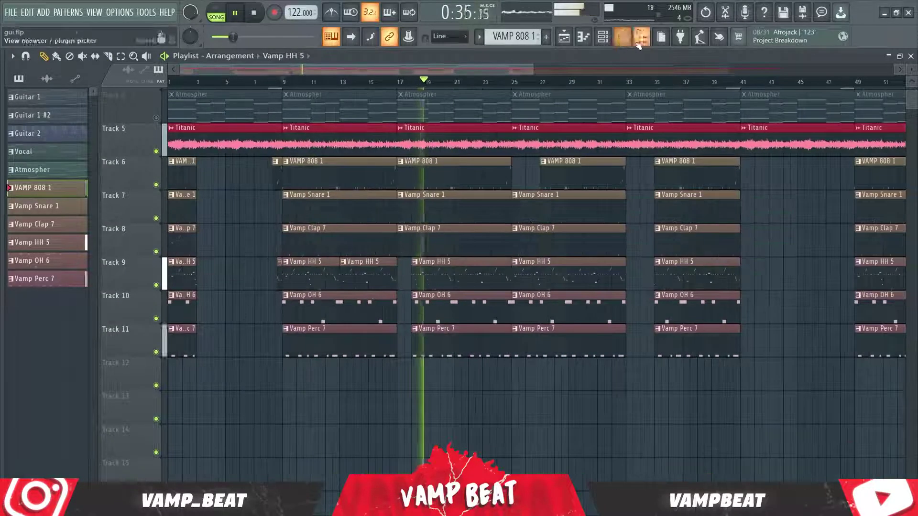
Select the Vamp Snare 1 and Vamp Clap 7 mixer tracks and raise their volumes together.
click(622, 37)
click(337, 78)
ctrl+shift+click(373, 78)
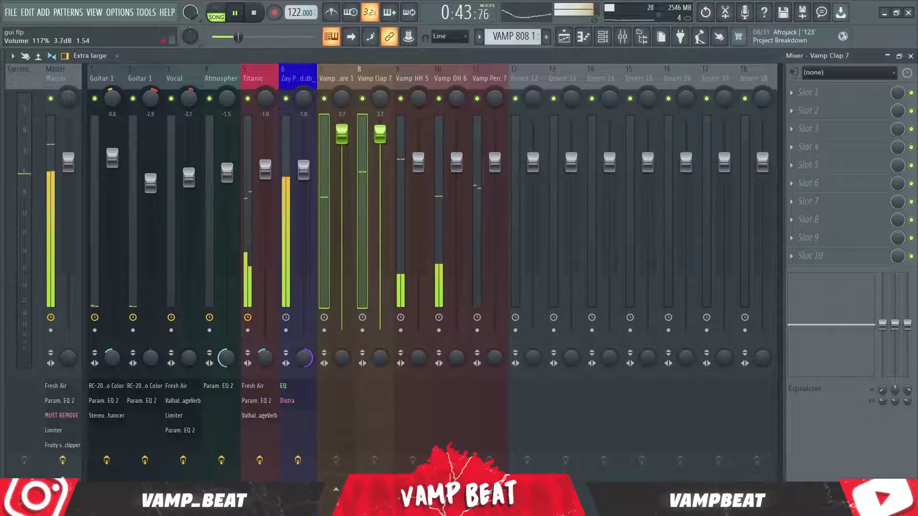
Pan the Vamp HH 5 mixer track, load Fruity Limiter in its slot 5 and set its volume to -1.1 dB.
click(423, 102)
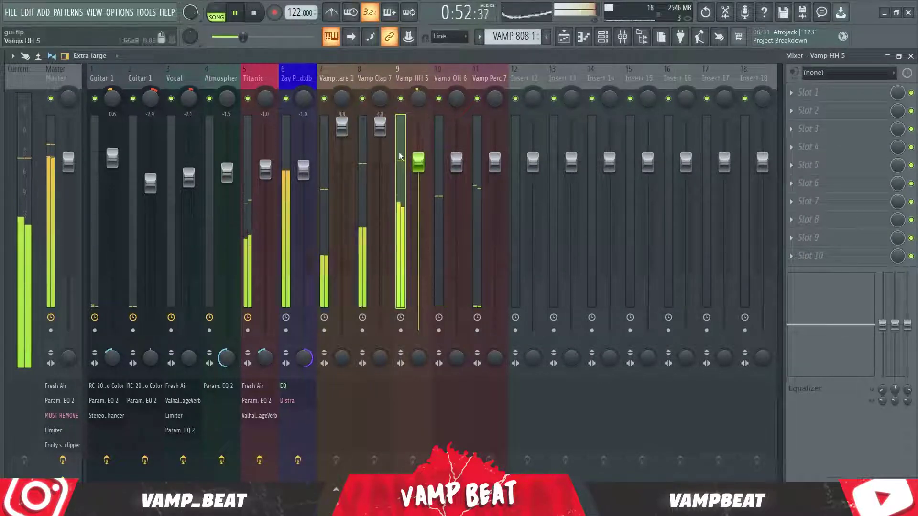
click(813, 165)
click(635, 322)
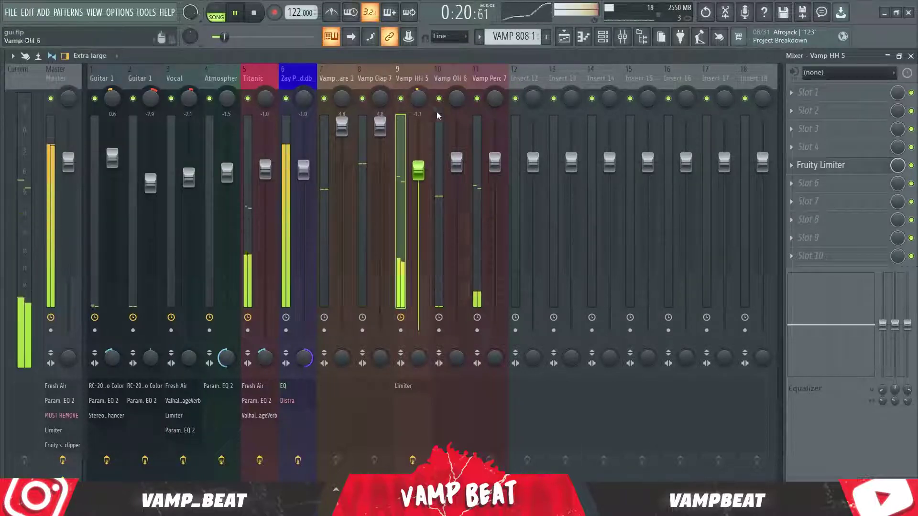
Pan the Vamp OH 6 and Vamp Perc 7 tracks, set Vamp OH 6 to 0.7 dB, and return to the playlist.
drag(489, 102, 490, 114)
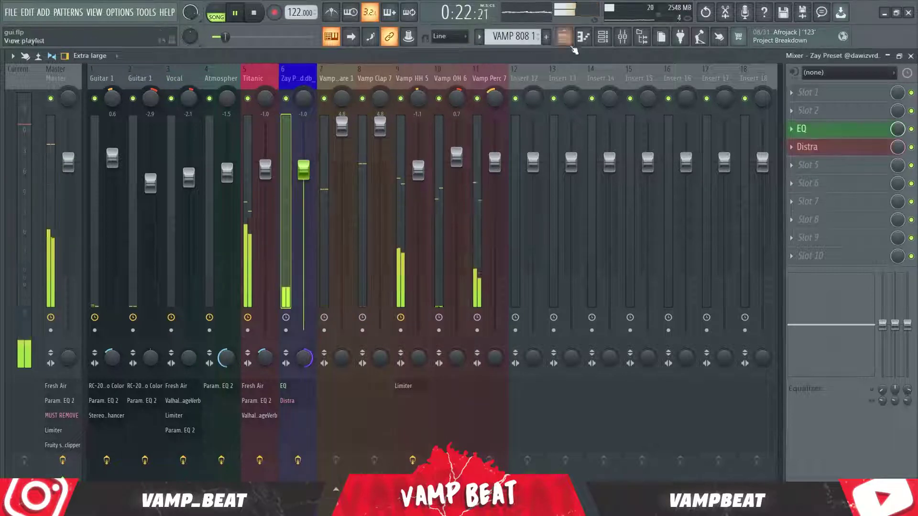
key(F5)
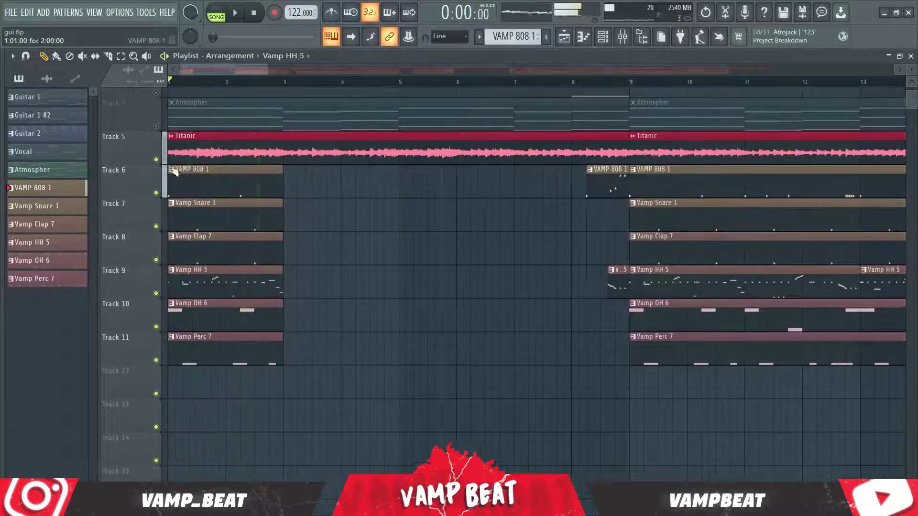
Make the VAMP 808 1 clip of bars 1 and 2 a unique pattern and play it in the piano roll.
double_click(236, 186)
key(space)
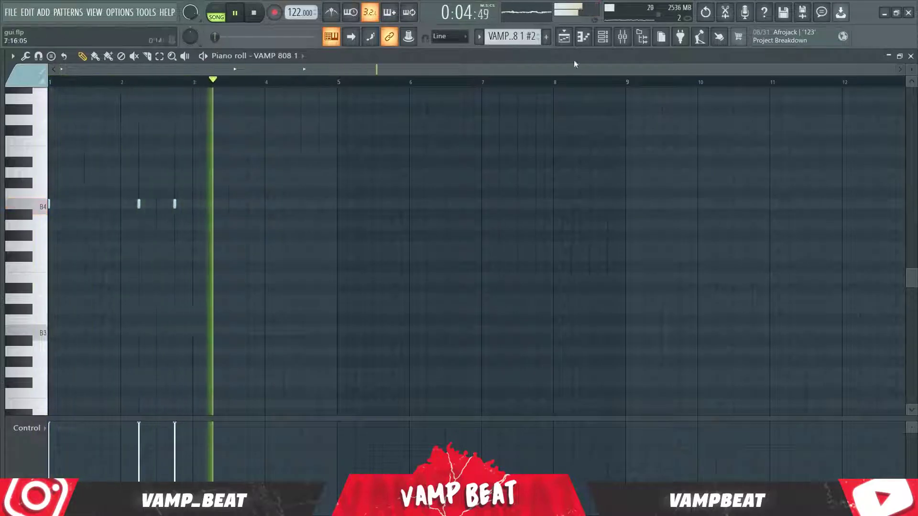
key(F5)
Replace the drum clips of bars 49 to 80 with a copy of the drum arrangement of bars 9 to 40.
scroll(396, 81, down, 3)
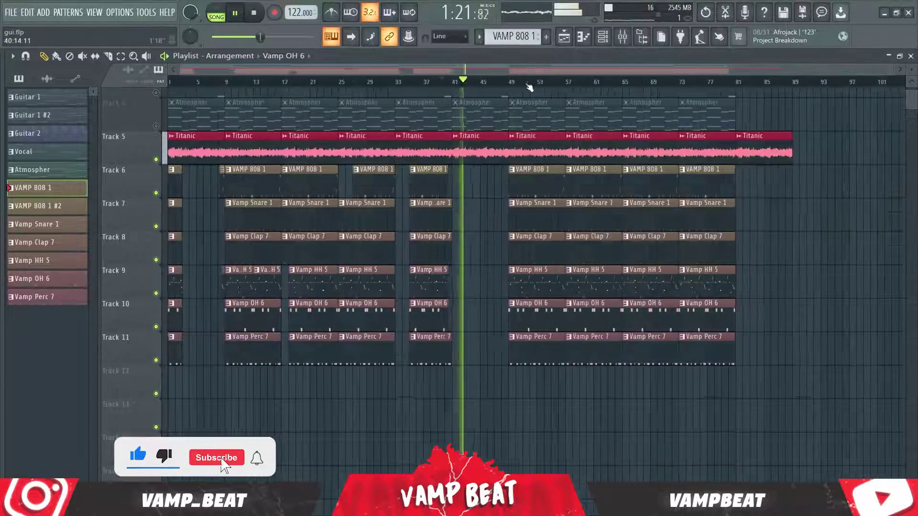
drag(479, 166, 240, 368)
drag(245, 360, 528, 360)
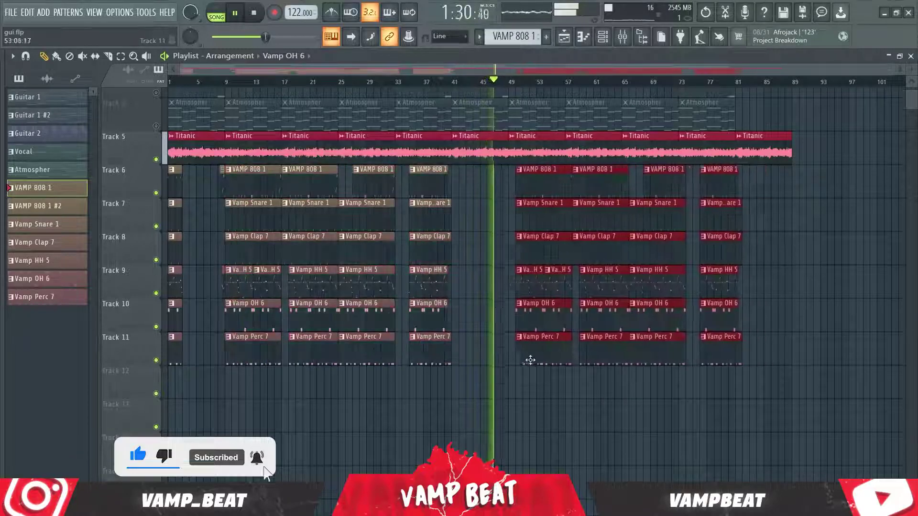
ctrl+click(670, 390)
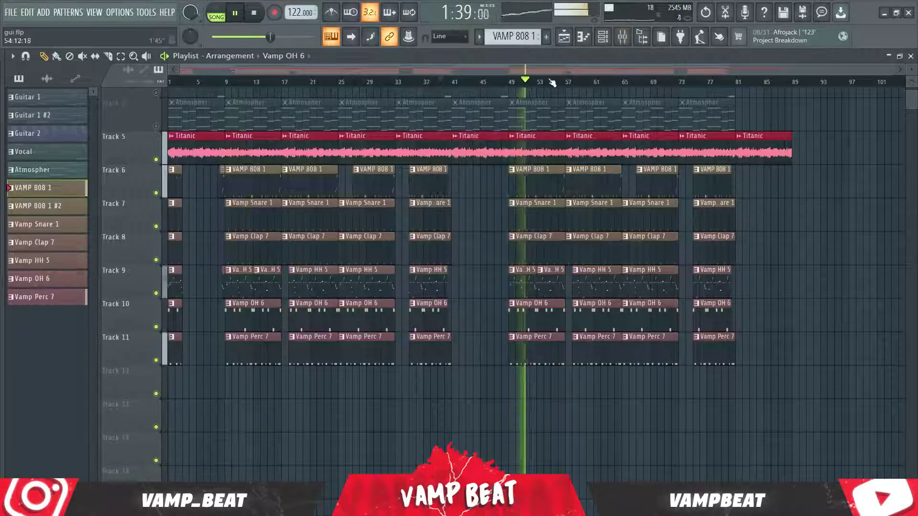
scroll(551, 82, up, 3)
drag(415, 99, 620, 147)
scroll(620, 147, down, 2)
Set Mid Air to 23 and High Air to 17 in the Master track's Fresh Air effect, with the two controls unlinked.
key(F9)
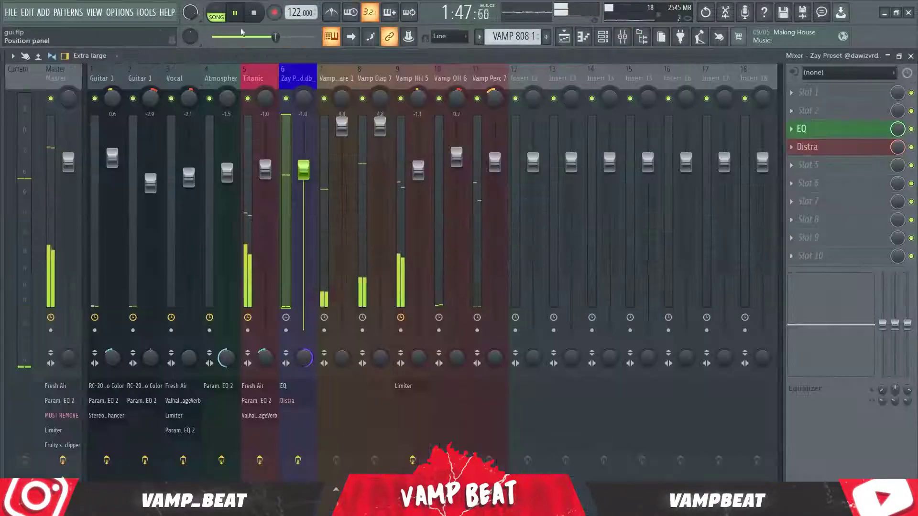
click(64, 73)
click(817, 92)
click(293, 363)
drag(203, 356, 206, 296)
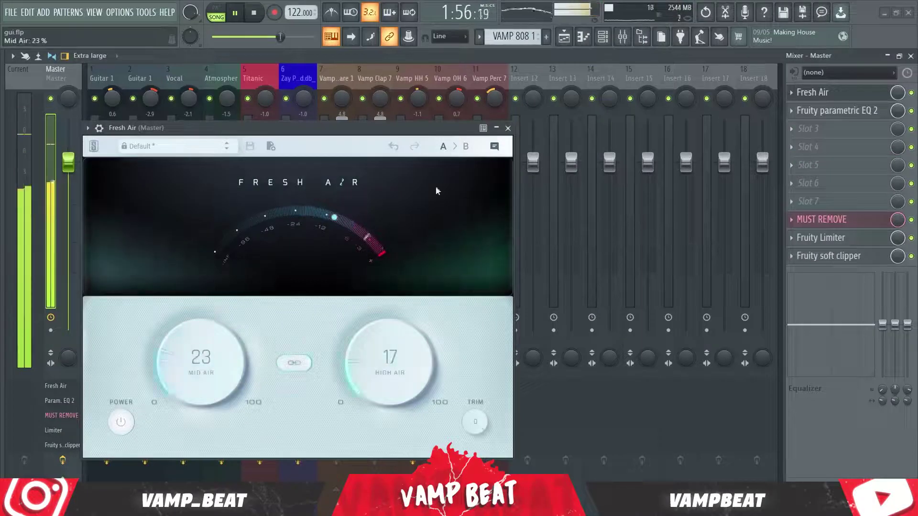
click(507, 128)
Load the "30Hz + 18kHz cut" preset in the Master track's Fruity parametric EQ 2.
click(824, 113)
click(495, 88)
click(528, 147)
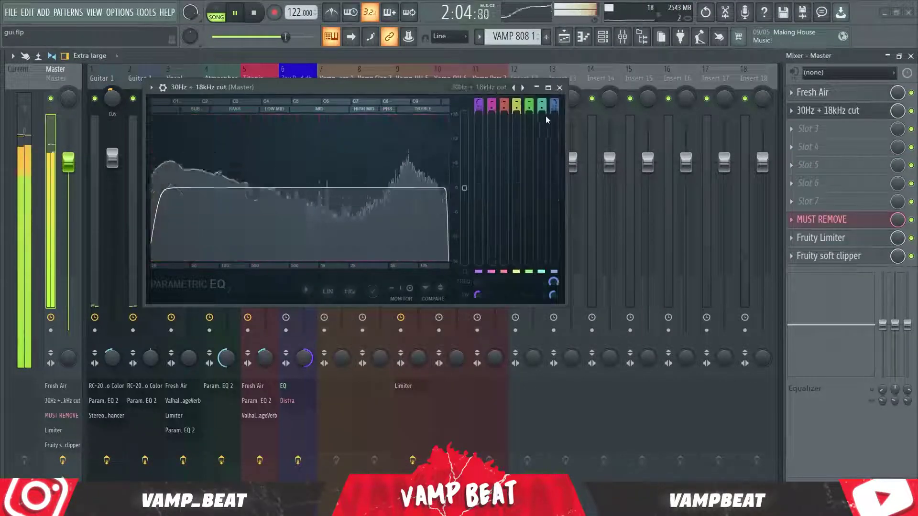
click(554, 88)
Create a volume automation clip for the last Titanic audio clip, starting at bar 81 in the playlist.
click(564, 37)
scroll(489, 84, down, 6)
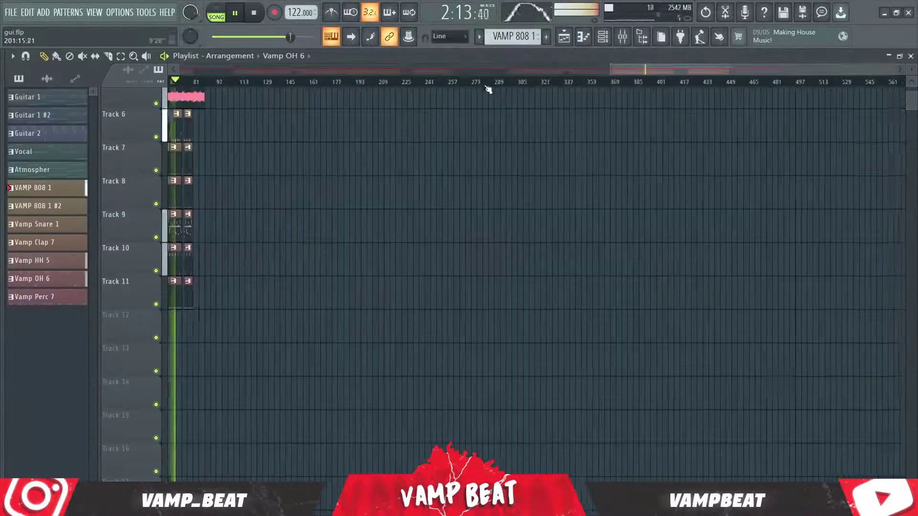
scroll(483, 80, up, 7)
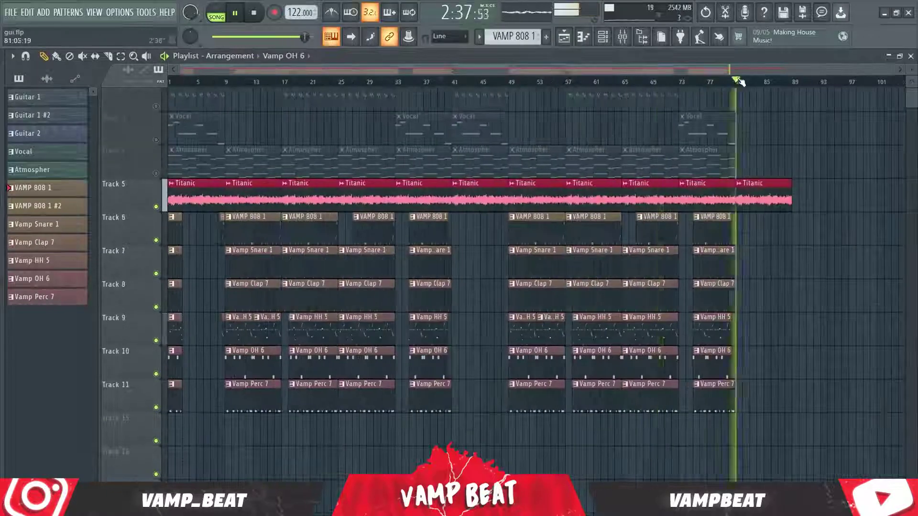
scroll(615, 174, up, 2)
click(614, 171)
mouse_move(715, 262)
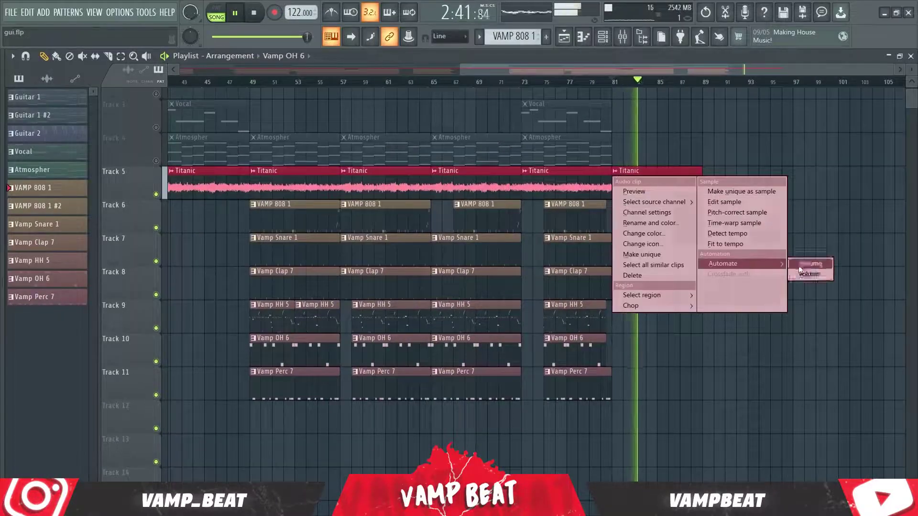
click(762, 262)
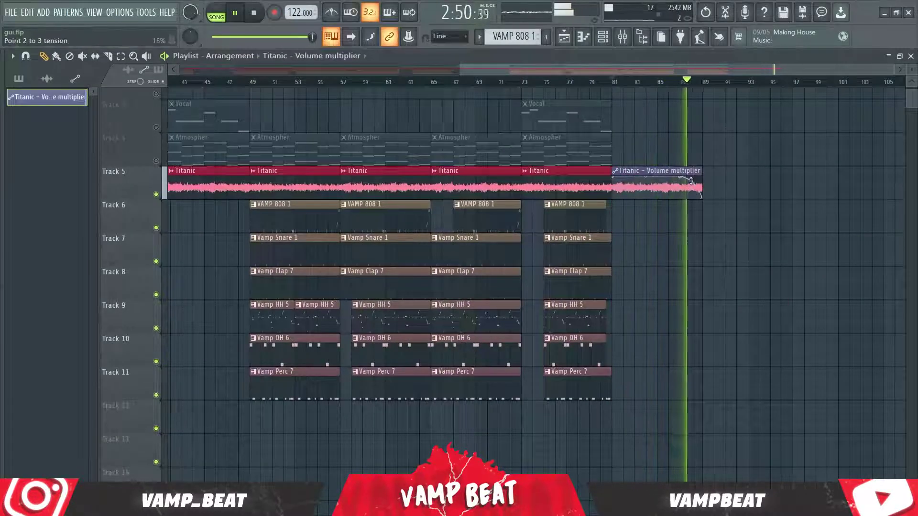
Shape the Titanic volume automation into a curved fade-out to silence ending at about bar 88, and play it back.
drag(703, 178, 707, 219)
key(space)
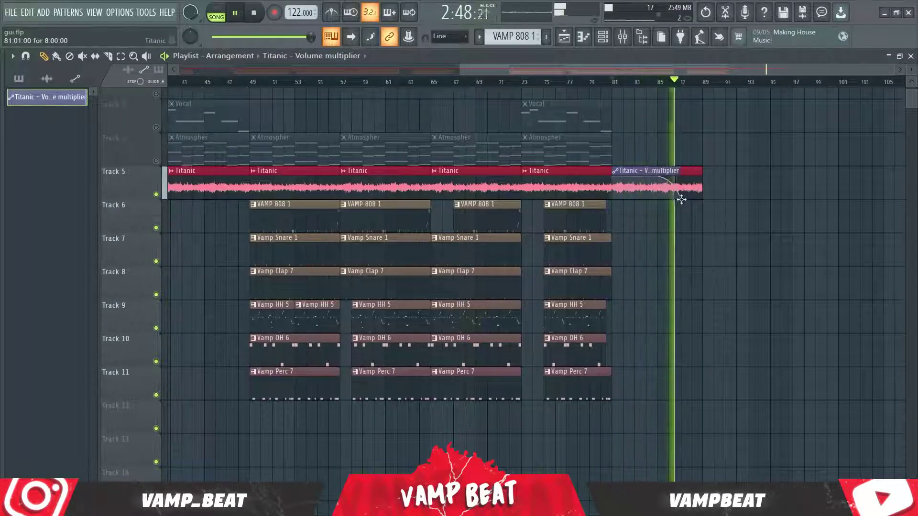
key(space)
key(space)
mouse_move(681, 199)
mouse_down()
mouse_move(663, 212)
mouse_move(690, 198)
mouse_move(673, 185)
mouse_up()
drag(675, 209, 675, 179)
scroll(701, 87, up, 2)
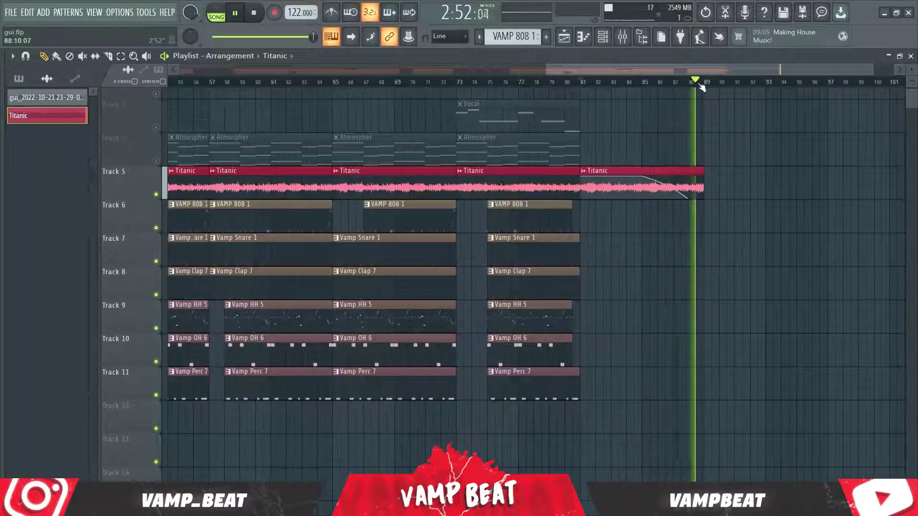
Play the arrangement from the first drop at about bar 9 to check the drums and melodies, and stop playback.
scroll(700, 86, down, 4)
scroll(354, 86, up, 2)
click(259, 85)
scroll(264, 85, down, 2)
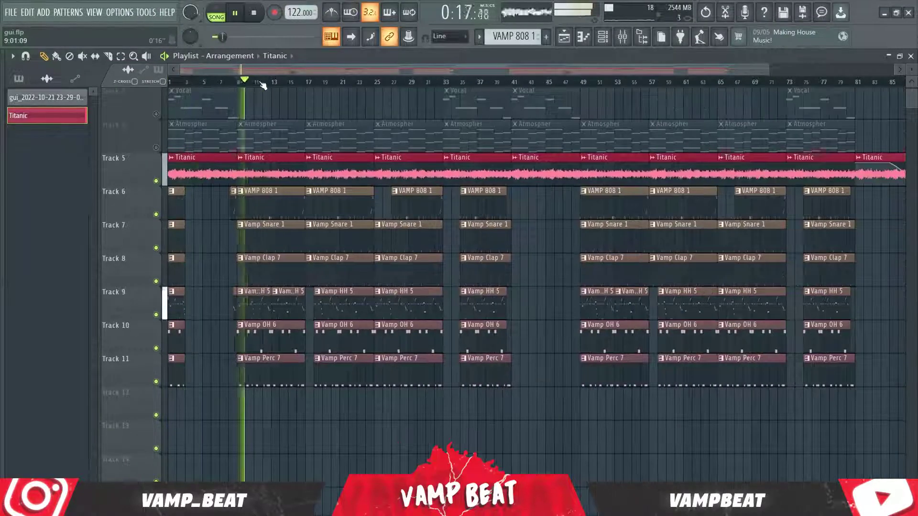
scroll(265, 85, up, 1)
scroll(265, 85, up, 2)
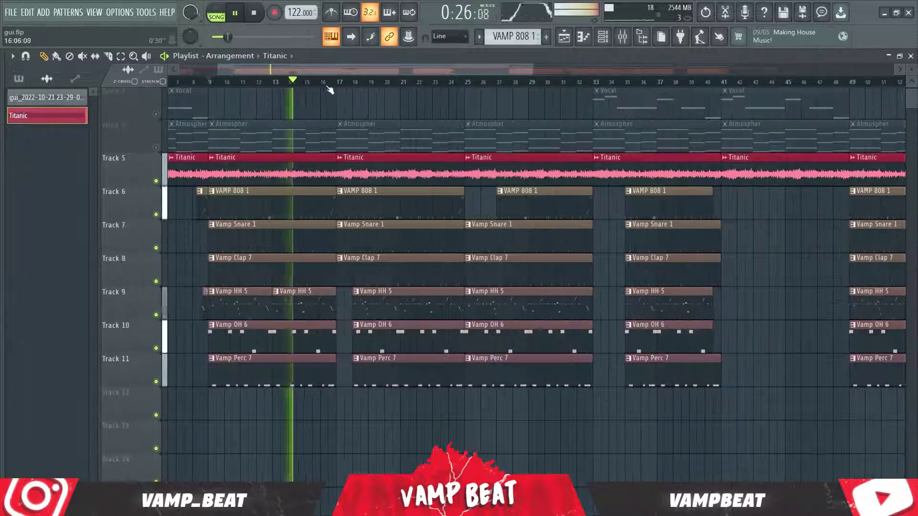
scroll(536, 86, down, 2)
key(space)
Enlarge the playlist tracks and play the finished beat from bar 1.
scroll(247, 81, up, 2)
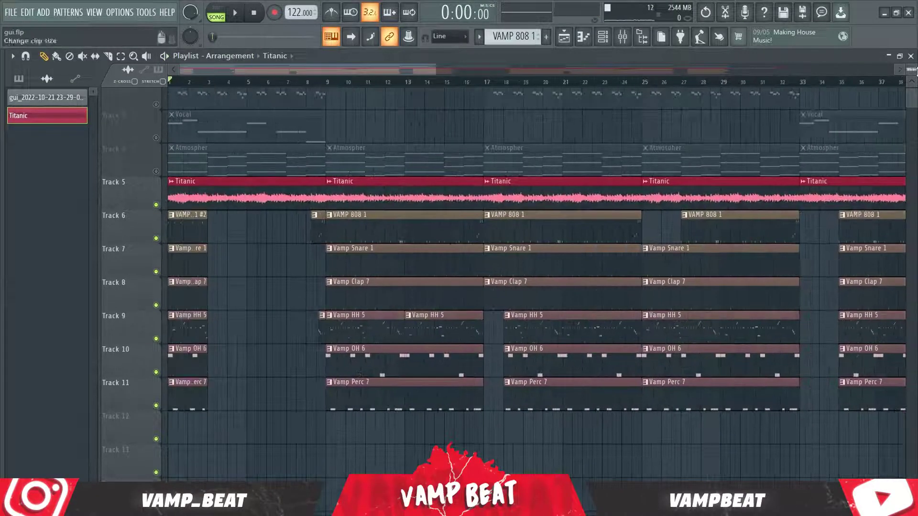
scroll(911, 70, up, 3)
scroll(678, 160, down, 2)
scroll(915, 70, up, 1)
scroll(910, 68, up, 1)
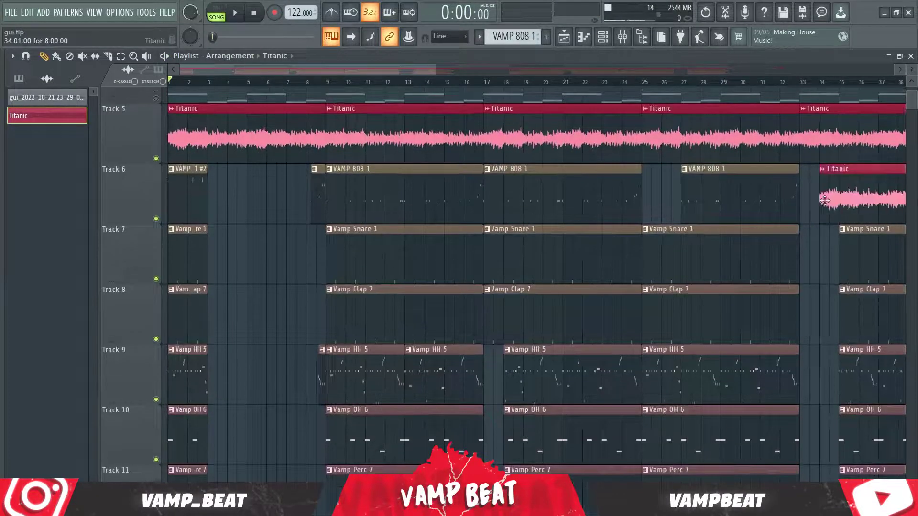
scroll(812, 198, down, 1)
scroll(559, 84, up, 2)
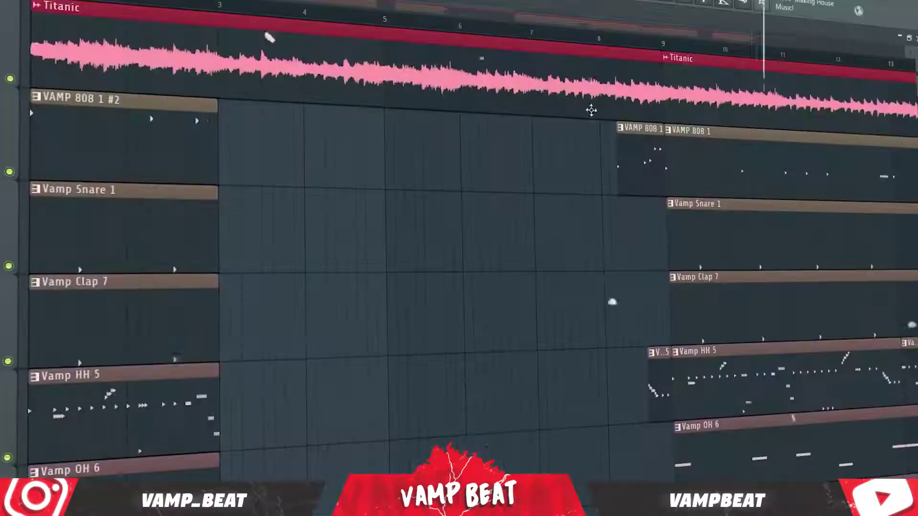
key(space)
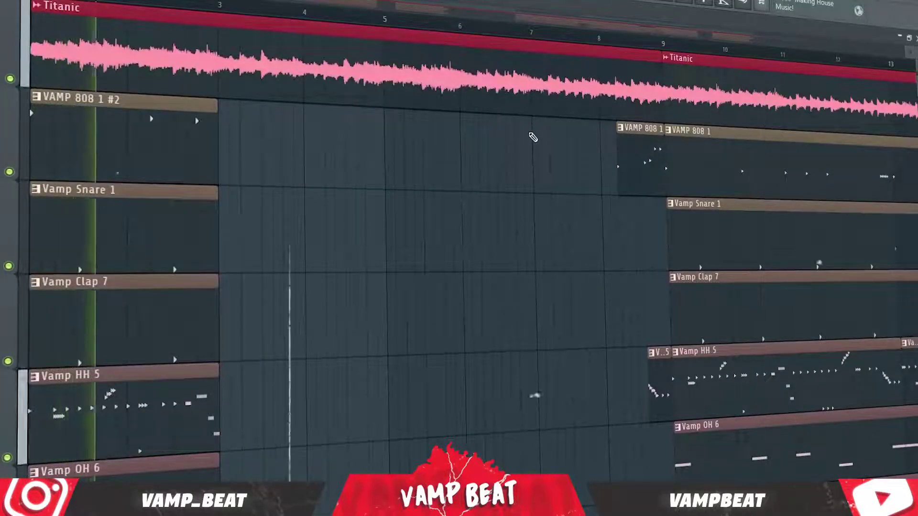